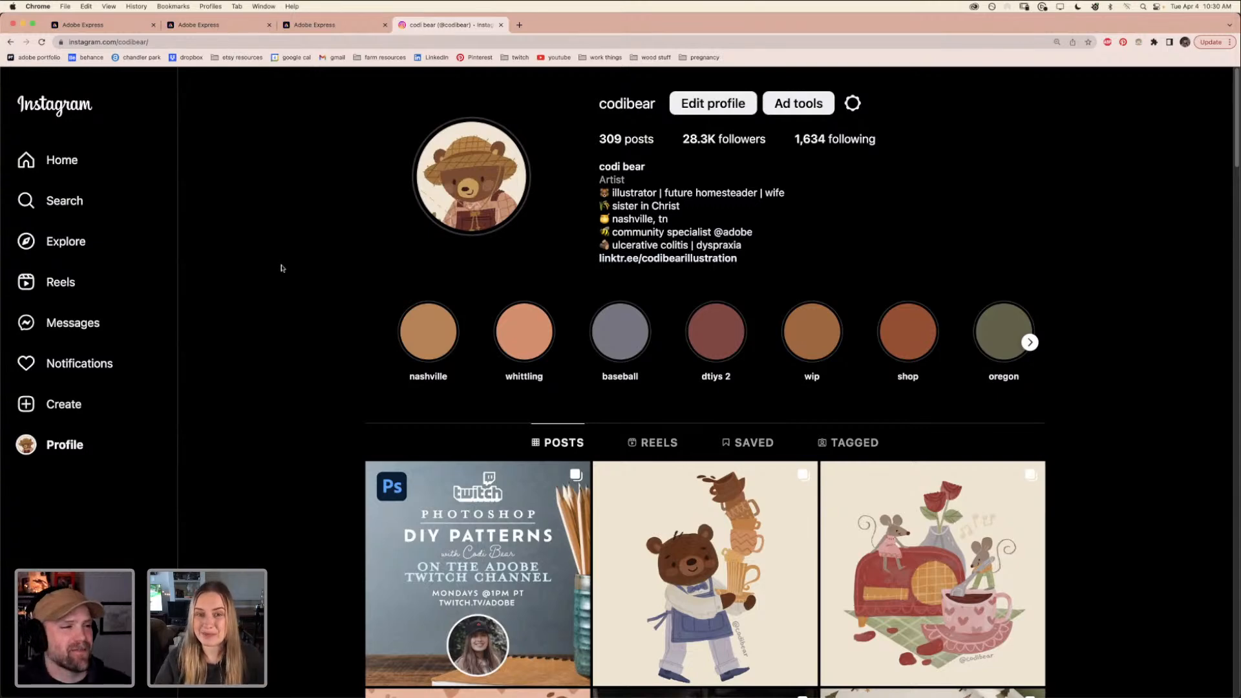
Browse the illustrator's Instagram profile posts and view the Photoshop DIY Patterns announcement post
{"action": "scroll", "coordinate": [272, 278], "scroll_direction": "down", "scroll_amount": 10}
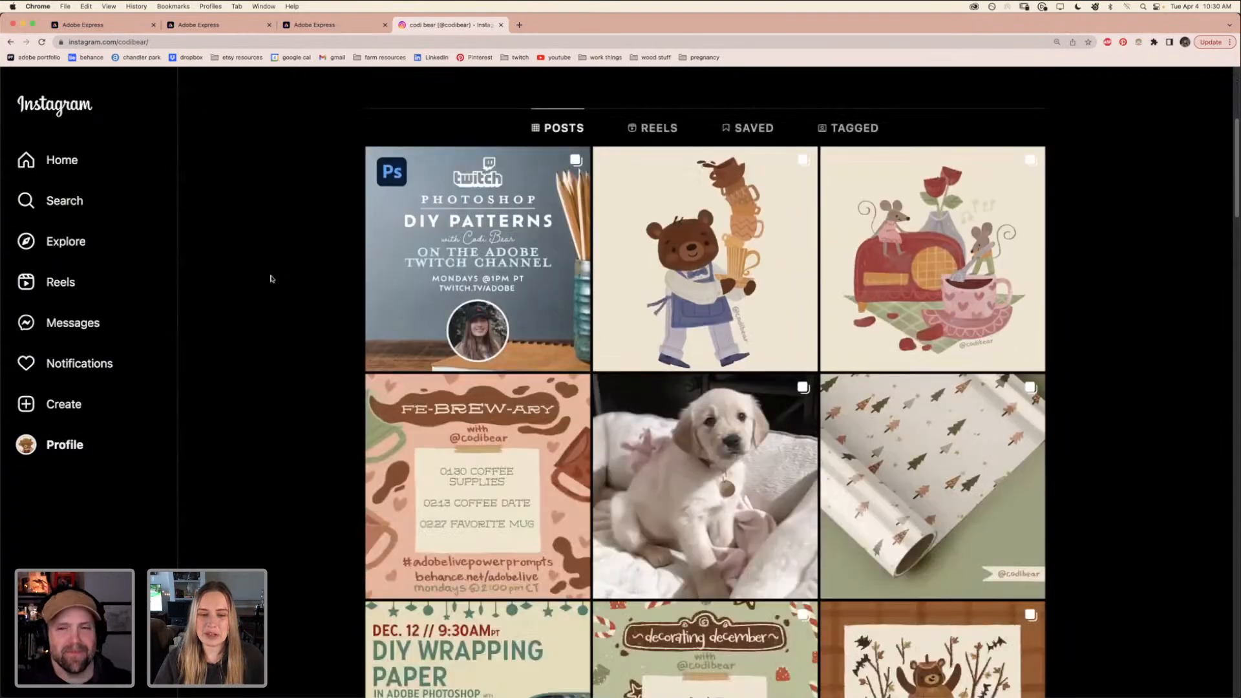
{"action": "scroll", "coordinate": [272, 277], "scroll_direction": "down", "scroll_amount": 6}
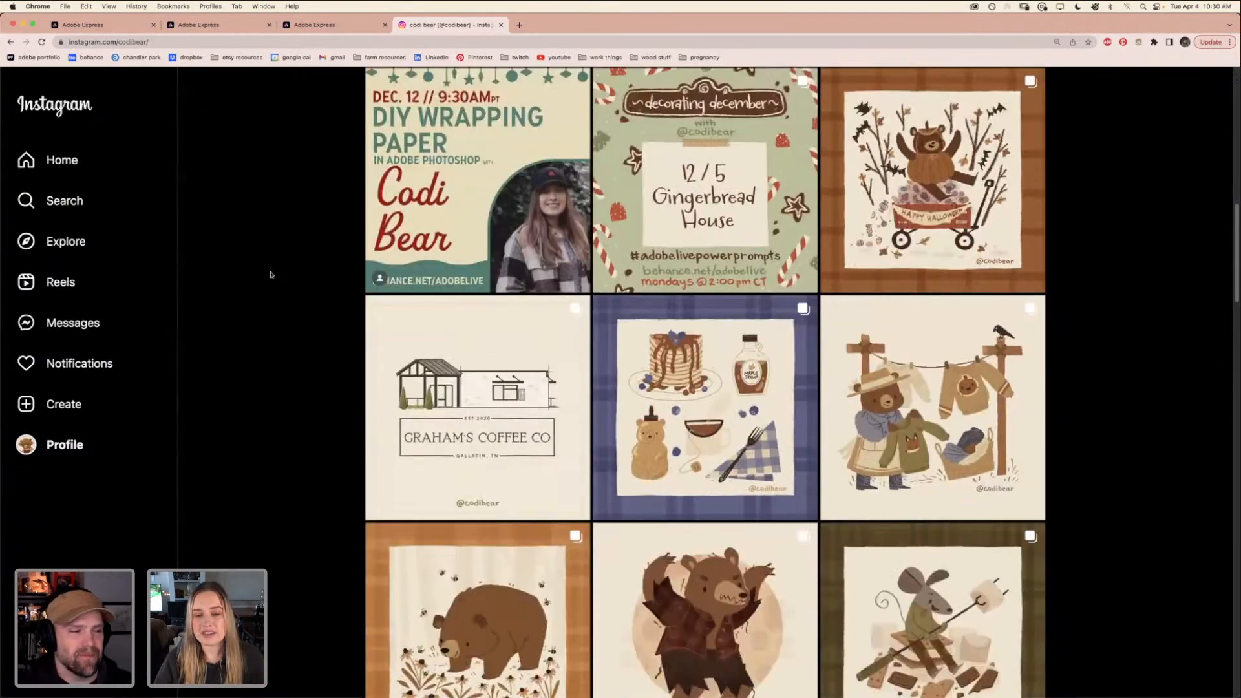
{"action": "scroll", "coordinate": [272, 275], "scroll_direction": "down", "scroll_amount": 3}
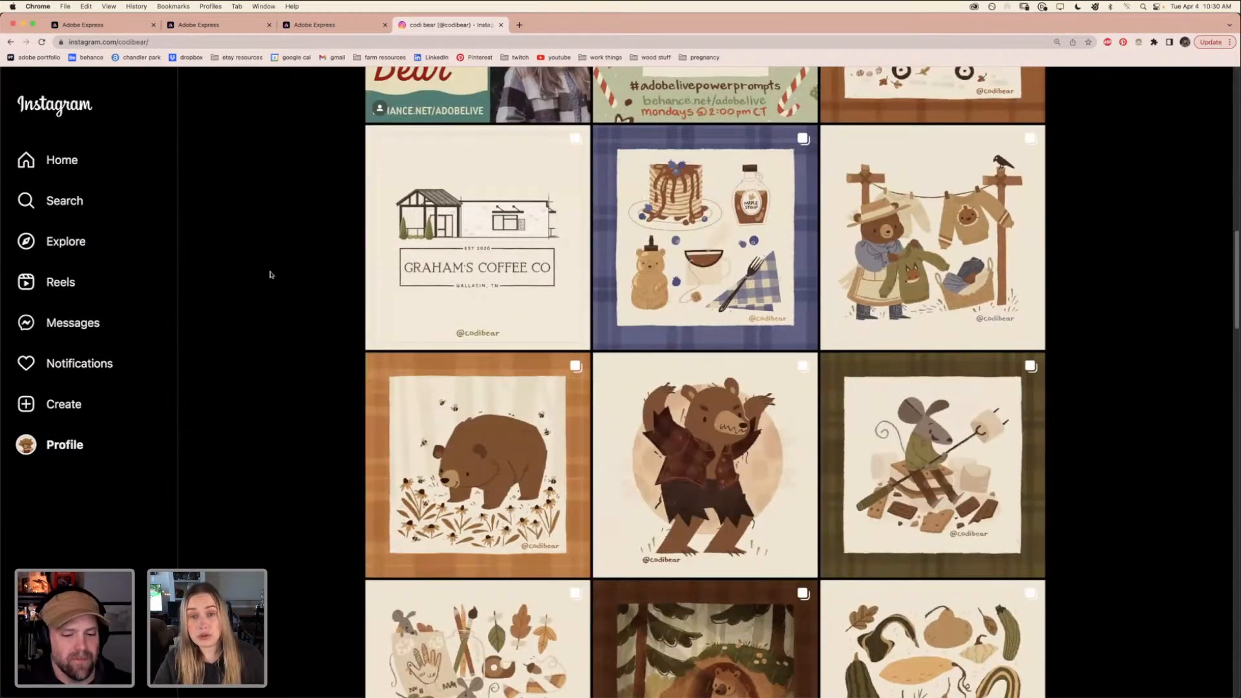
{"action": "scroll", "coordinate": [272, 275], "scroll_direction": "down", "scroll_amount": 1}
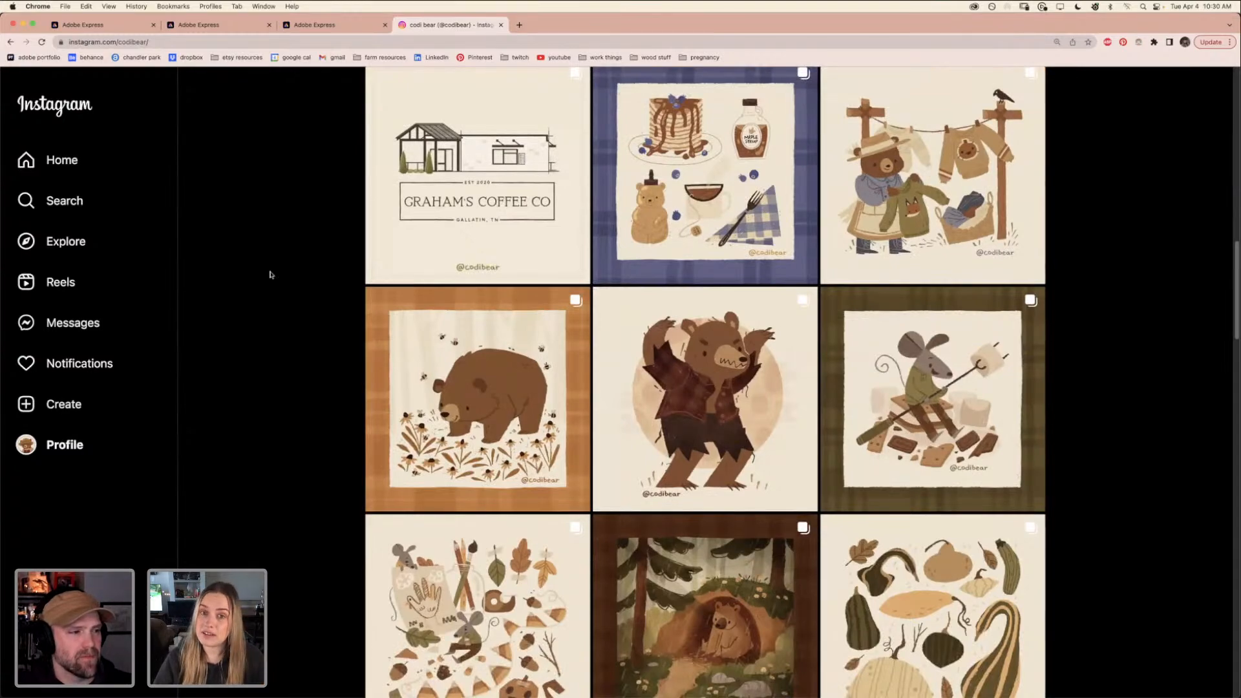
{"action": "scroll", "coordinate": [271, 274], "scroll_direction": "down", "scroll_amount": 3}
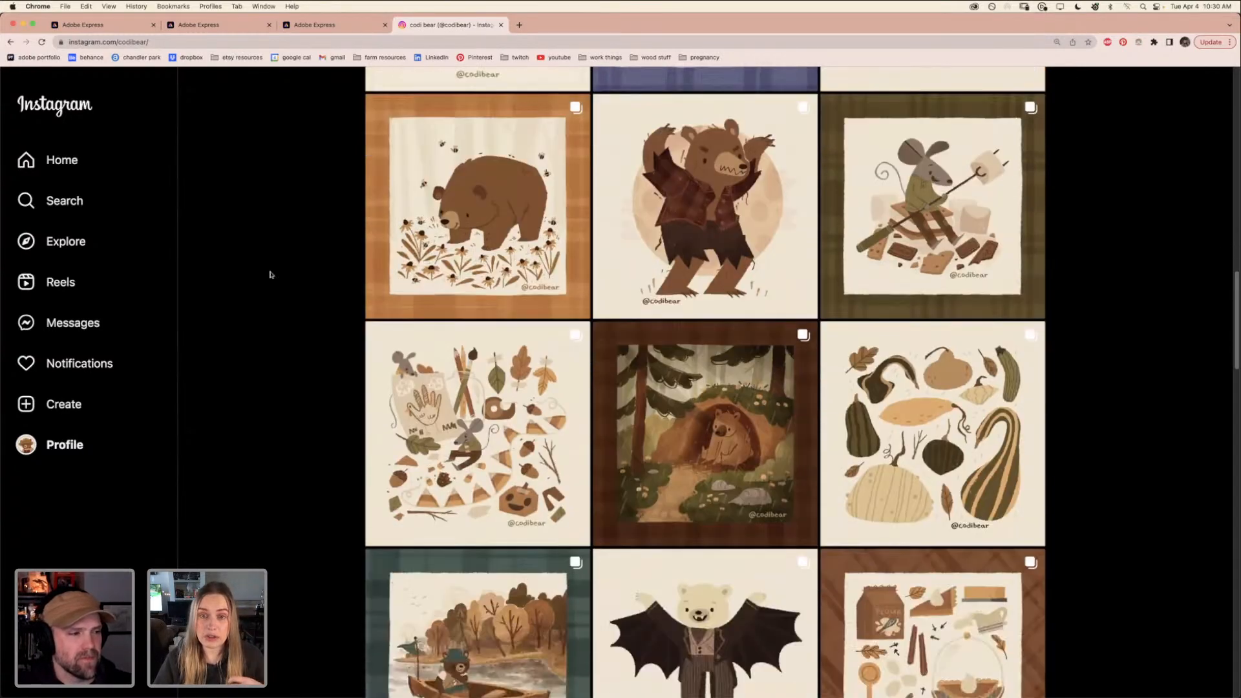
{"action": "scroll", "coordinate": [272, 275], "scroll_direction": "down", "scroll_amount": 1}
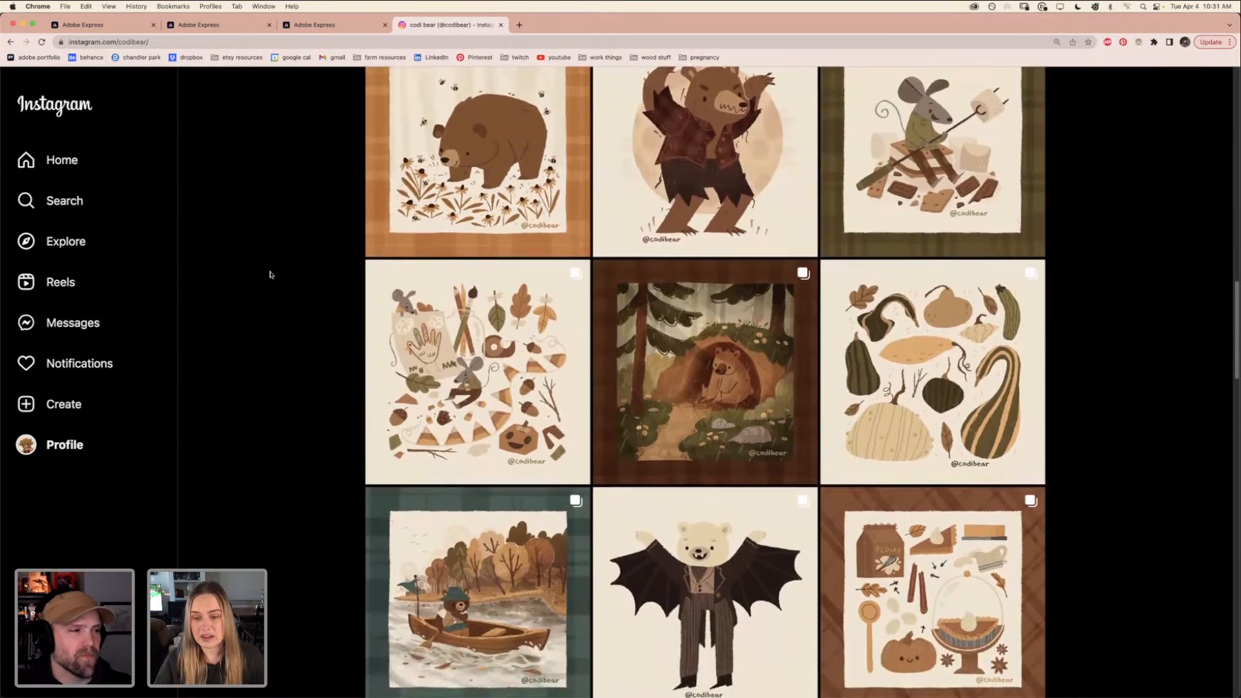
{"action": "scroll", "coordinate": [271, 275], "scroll_direction": "down", "scroll_amount": 4}
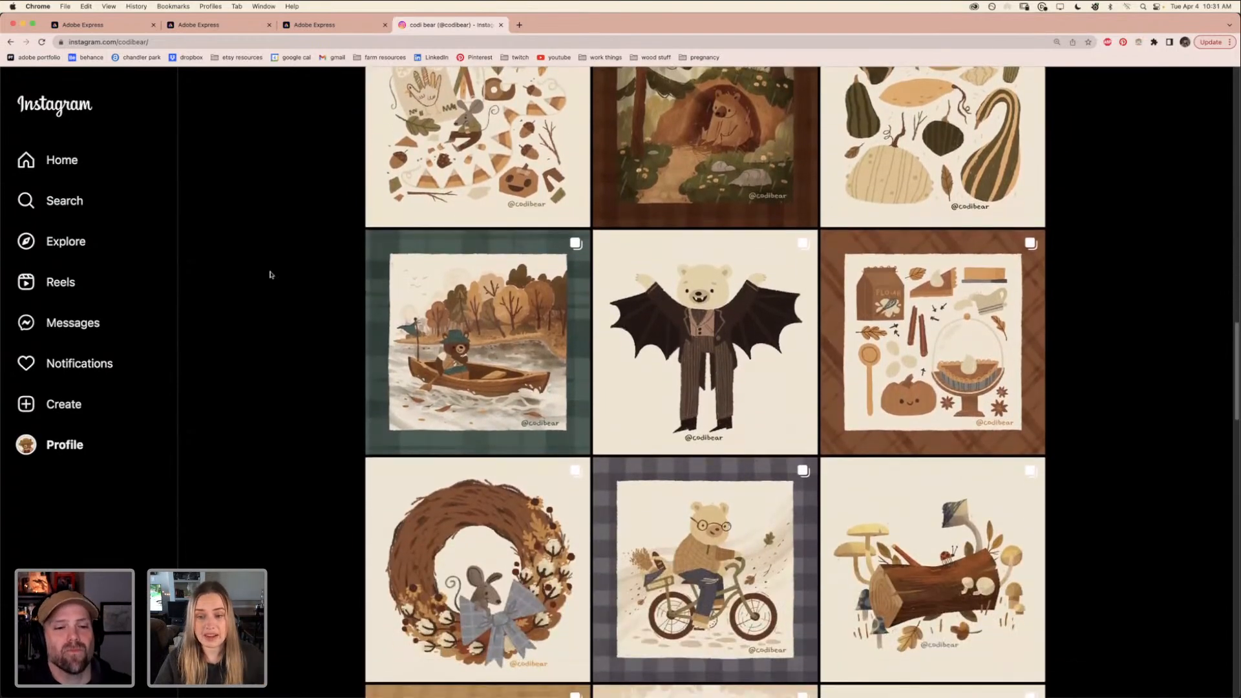
{"action": "scroll", "coordinate": [271, 274], "scroll_direction": "down", "scroll_amount": 2}
{"action": "scroll", "coordinate": [270, 274], "scroll_direction": "down", "scroll_amount": 6}
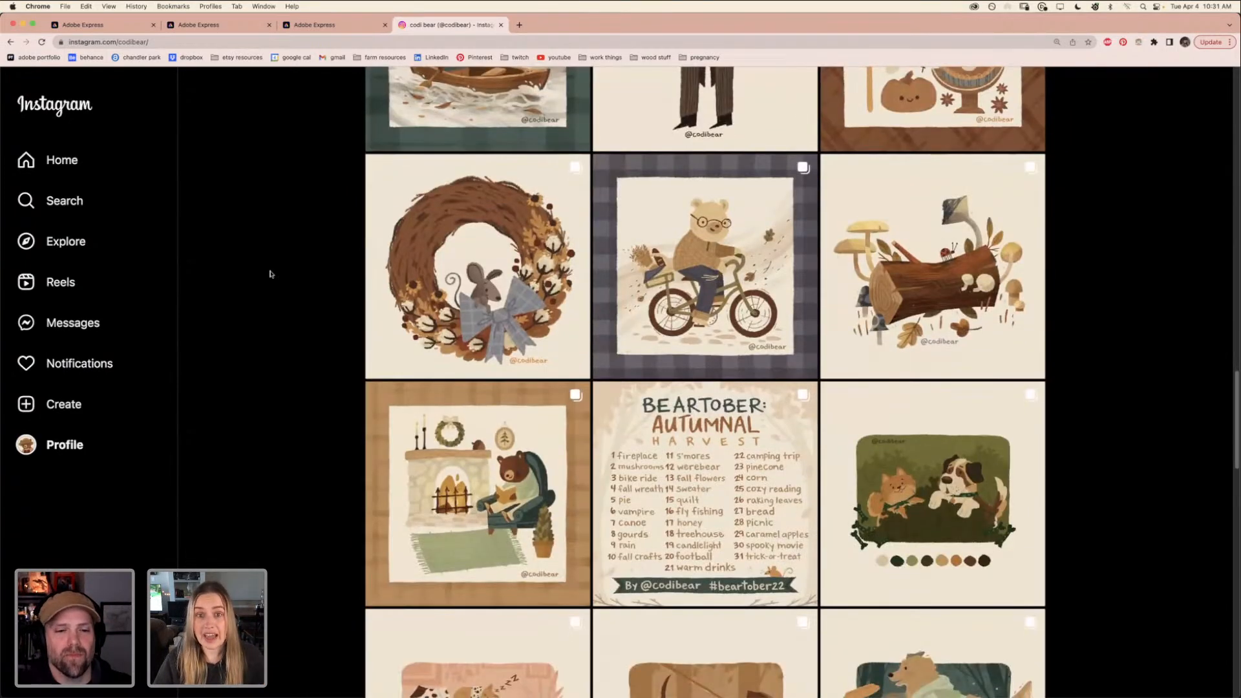
{"action": "scroll", "coordinate": [269, 273], "scroll_direction": "down", "scroll_amount": 3}
{"action": "scroll", "coordinate": [269, 272], "scroll_direction": "up", "scroll_amount": 20}
{"action": "scroll", "coordinate": [269, 273], "scroll_direction": "down", "scroll_amount": 2}
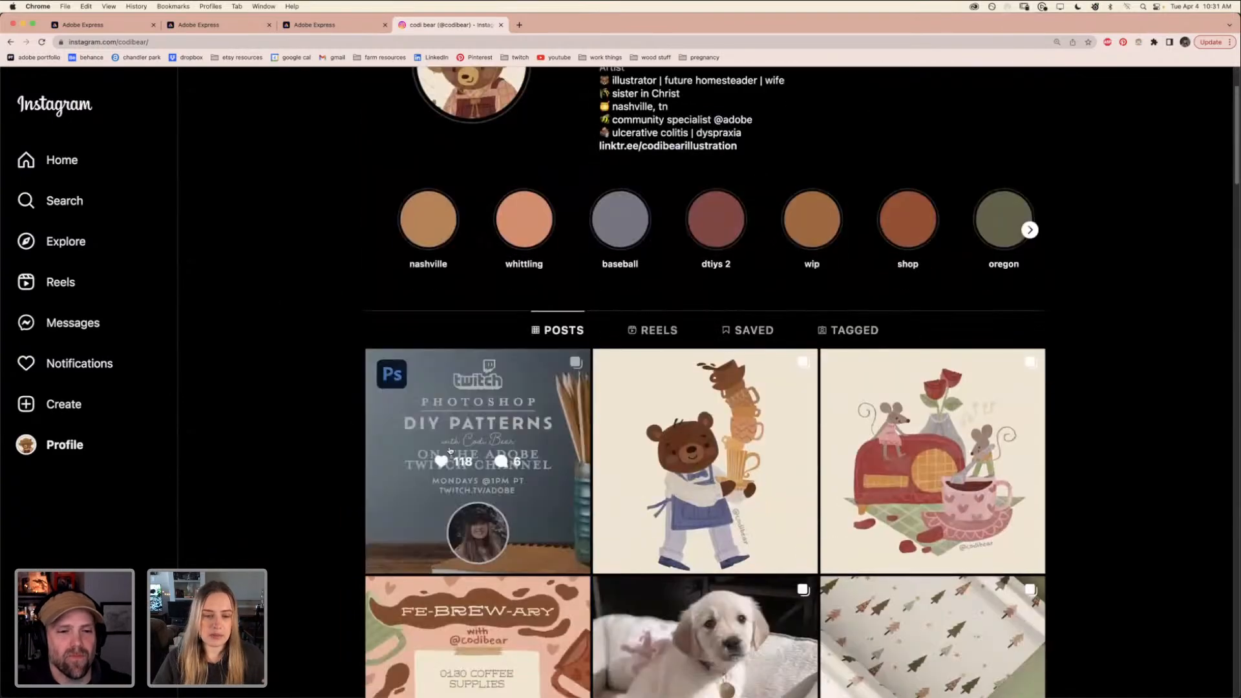
{"action": "left_click", "coordinate": [441, 431]}
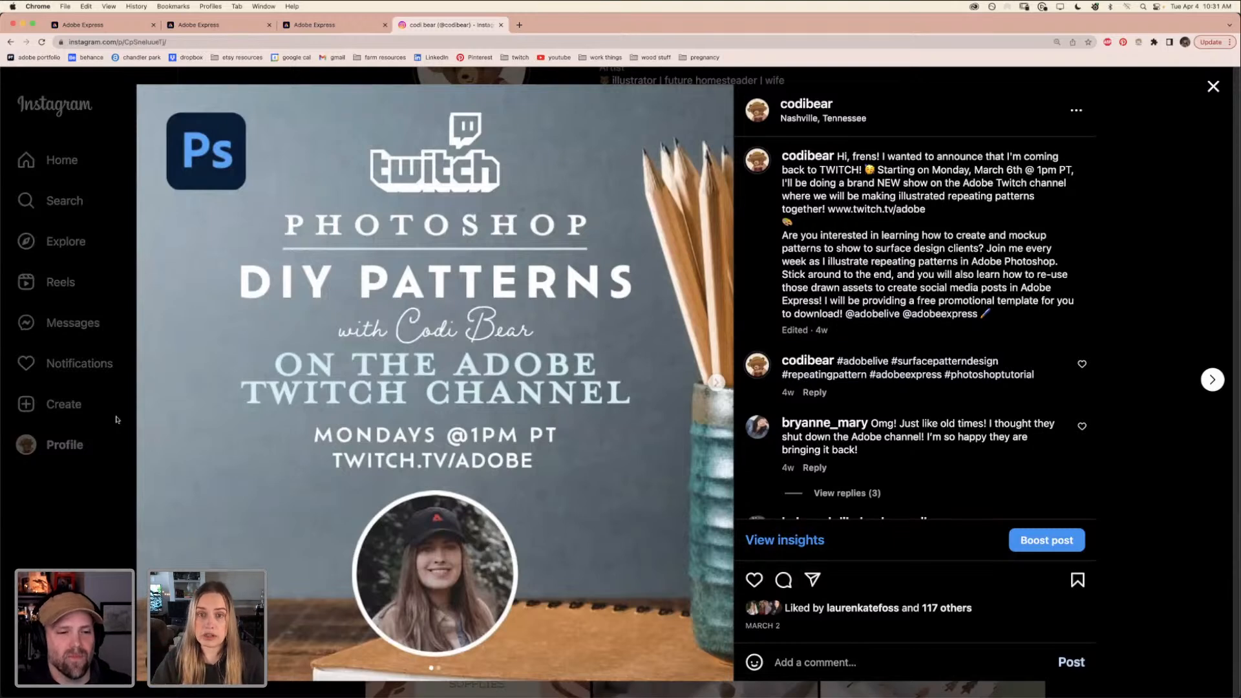
{"action": "left_click", "coordinate": [107, 404]}
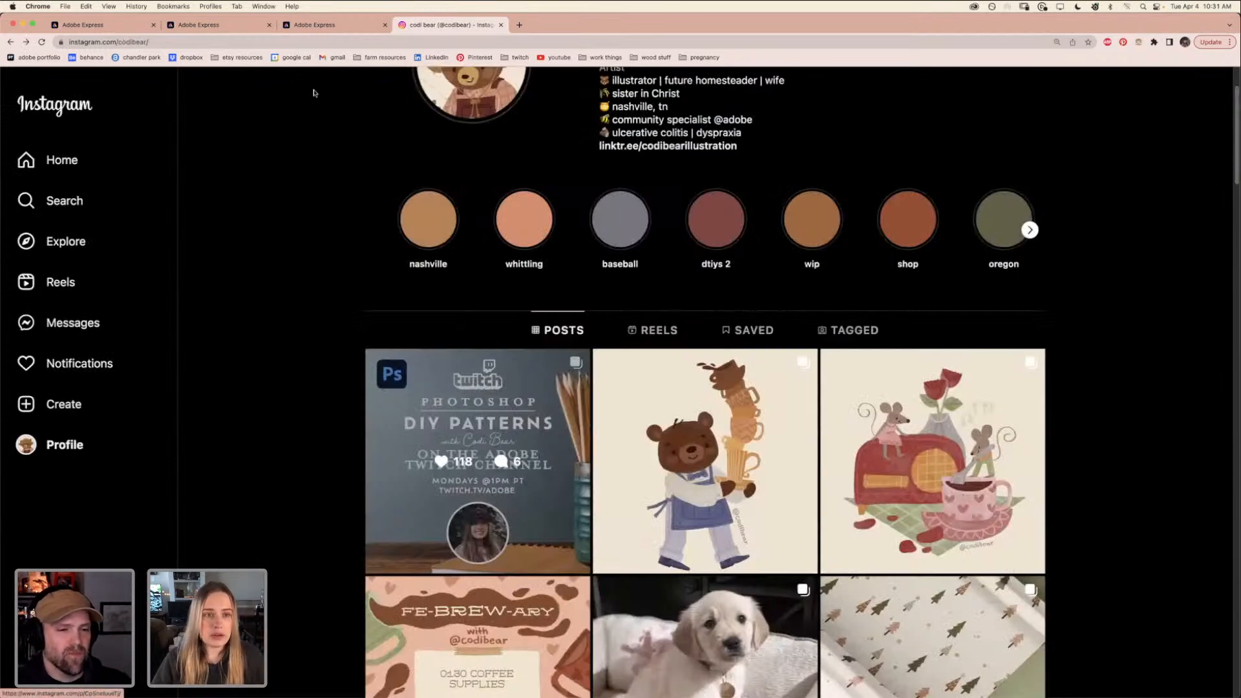
Switch to the client review design in Adobe Express and examine its logo, puppy photo, text group and review paragraph
{"action": "left_click", "coordinate": [340, 27]}
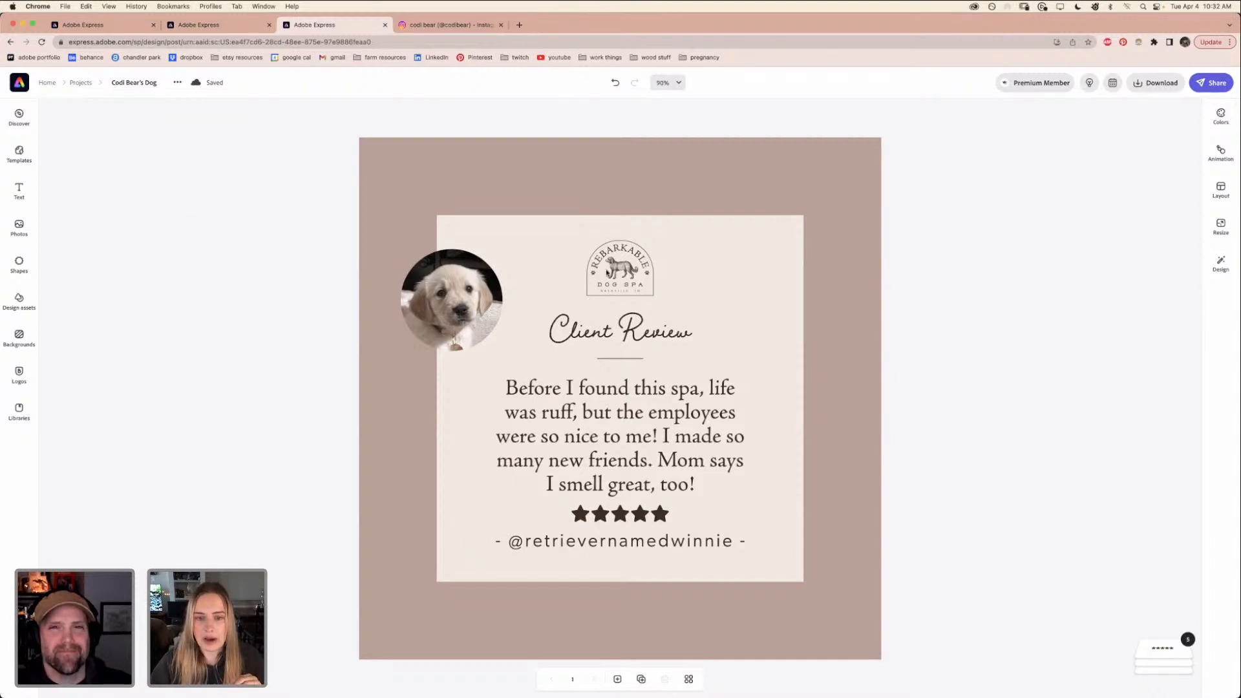
{"action": "left_click", "coordinate": [619, 280]}
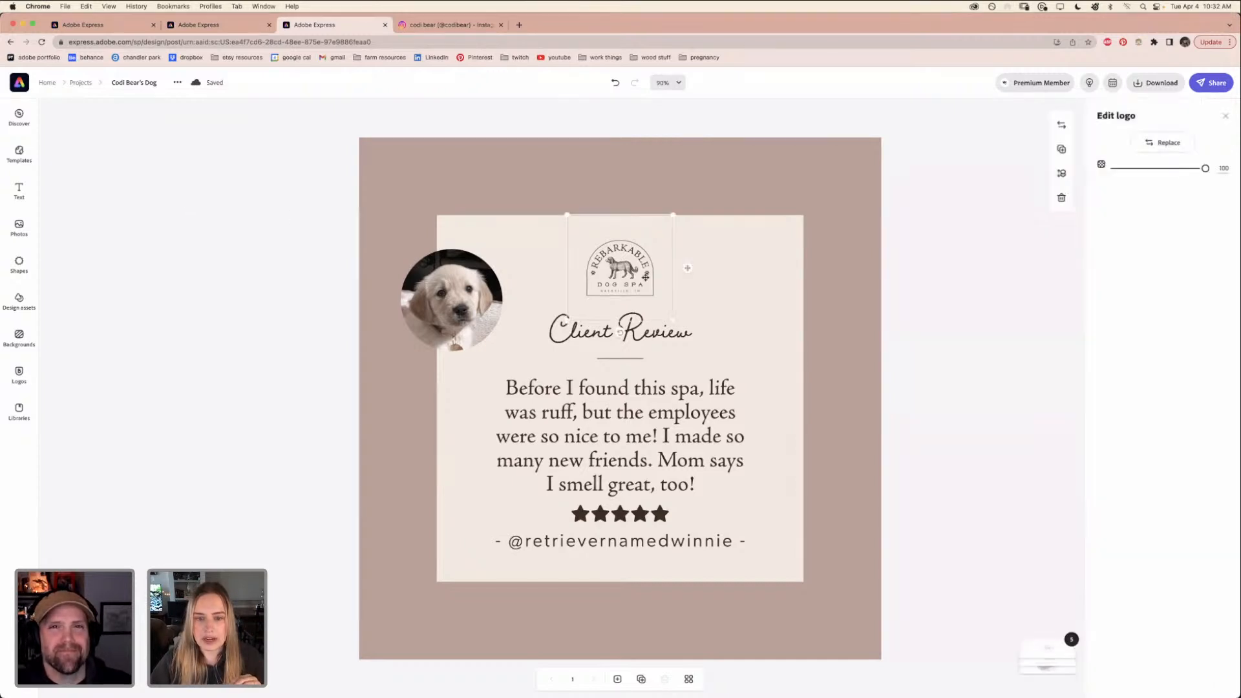
{"action": "left_click", "coordinate": [299, 346]}
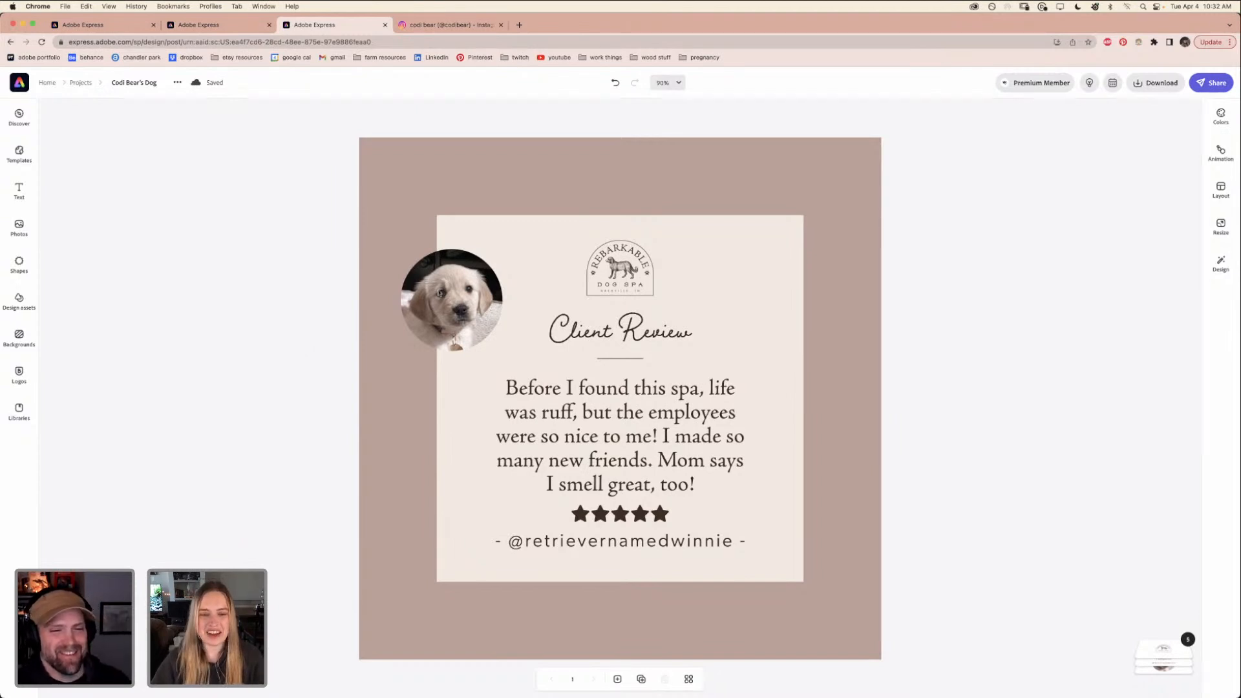
{"action": "left_click", "coordinate": [439, 293]}
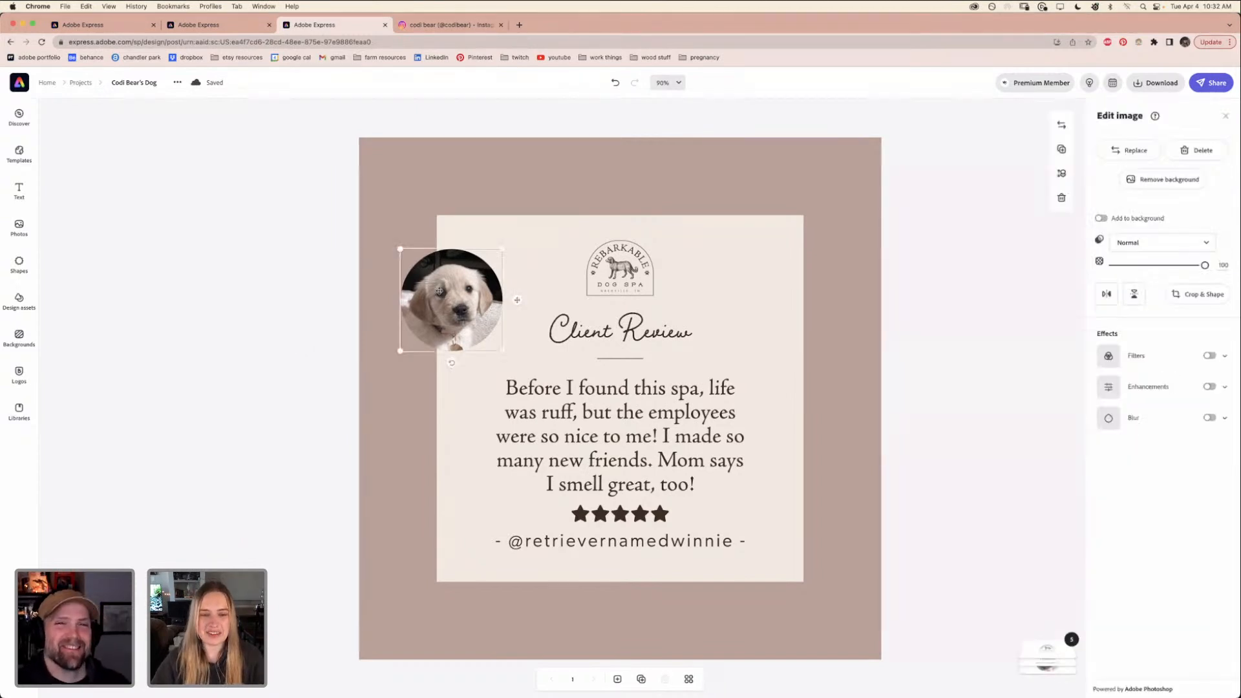
{"action": "left_click", "coordinate": [620, 434]}
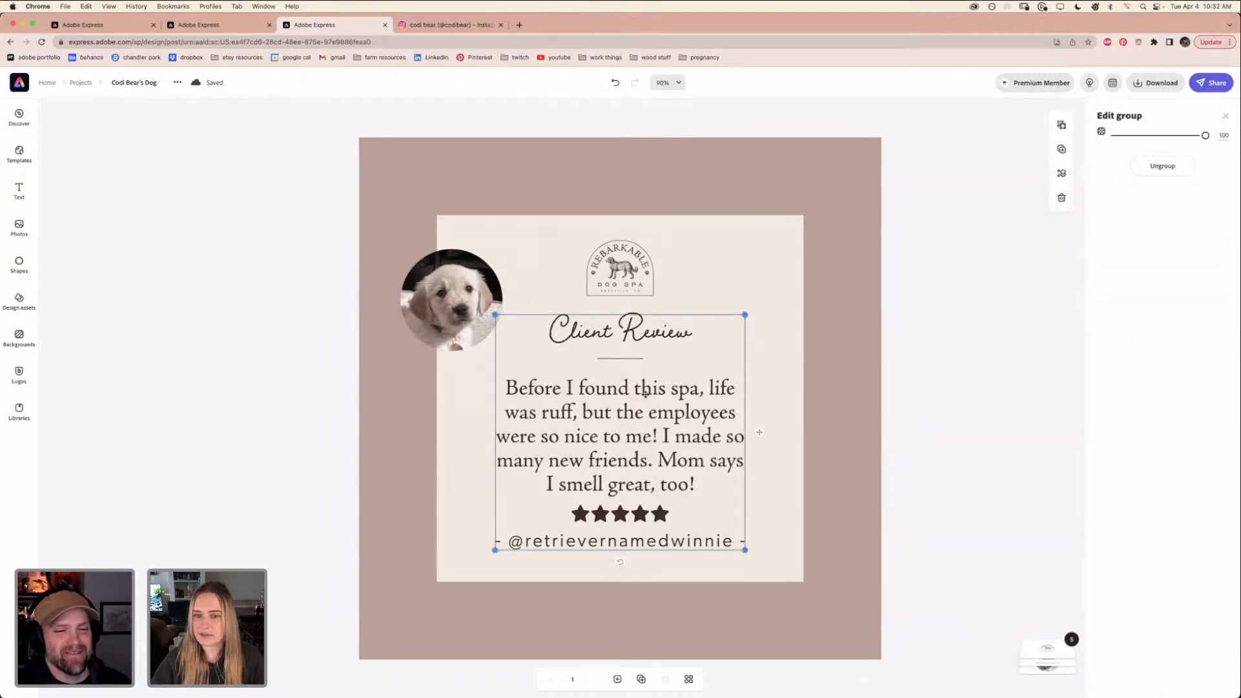
{"action": "left_click", "coordinate": [616, 467]}
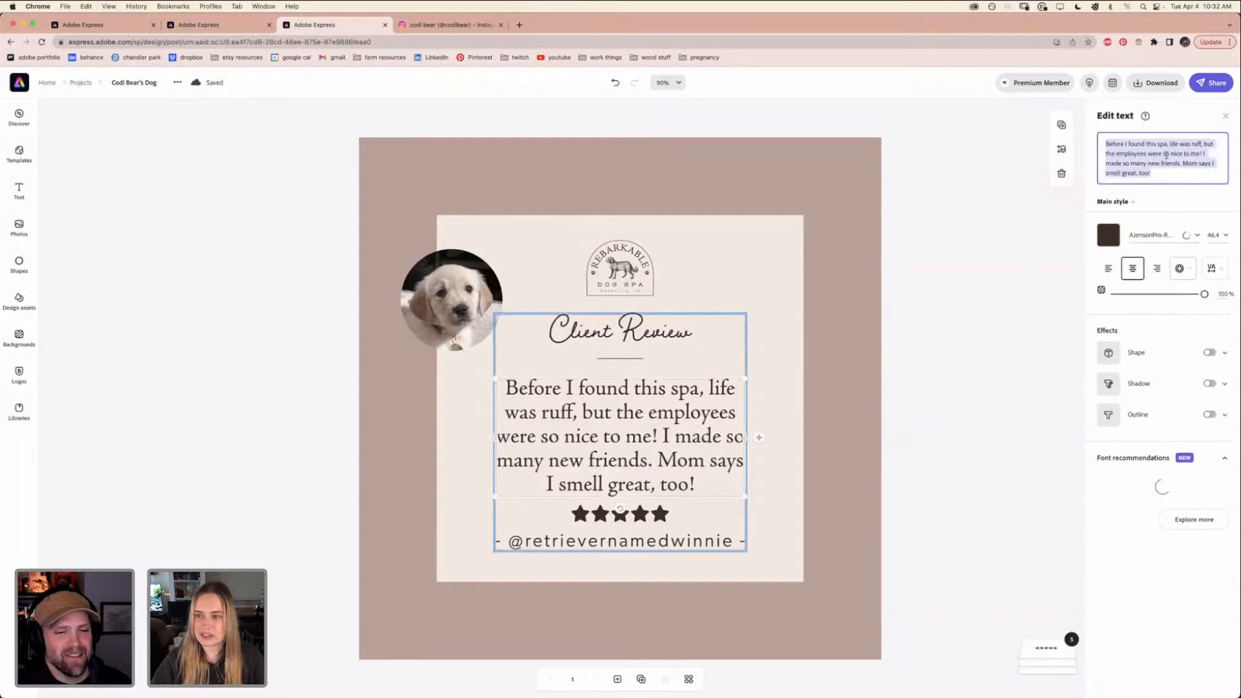
Inspect the five-star rating shape in the review design and view the shape library's "five stars" options
{"action": "left_click", "coordinate": [659, 516]}
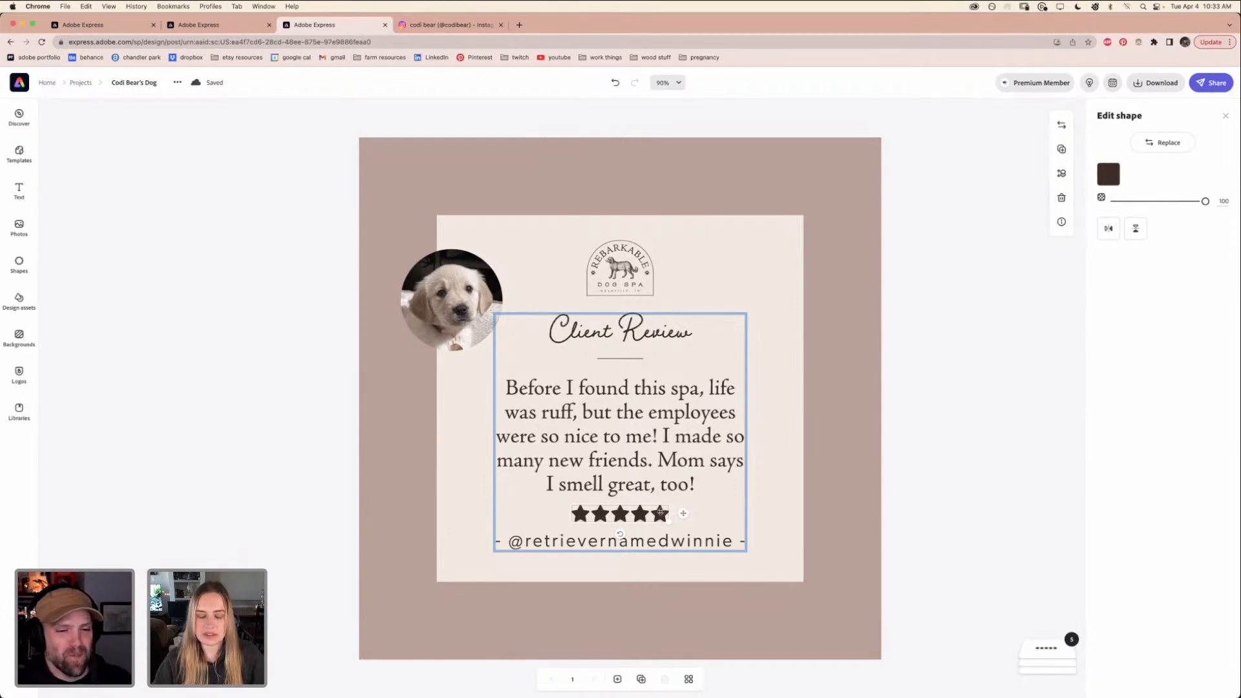
{"action": "left_click", "coordinate": [19, 264]}
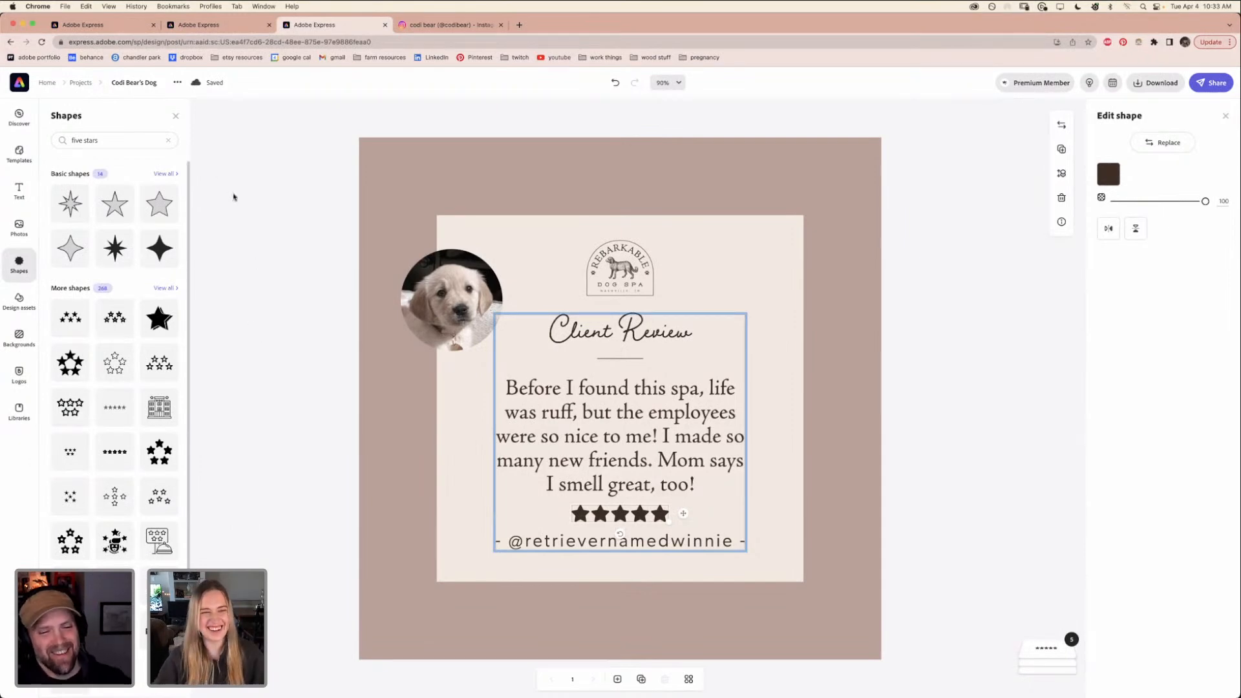
{"action": "left_click", "coordinate": [173, 120]}
{"action": "left_click", "coordinate": [294, 435]}
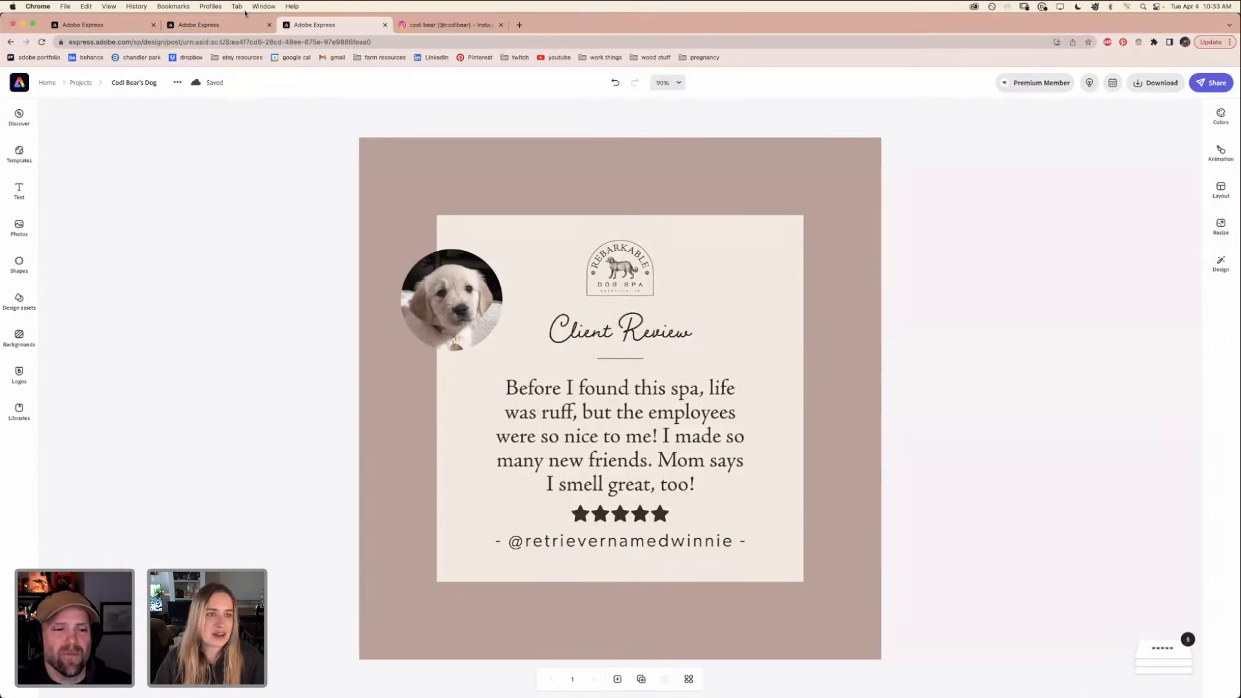
Switch from the finished client review design to the blank square Instagram post project
{"action": "left_click", "coordinate": [224, 24]}
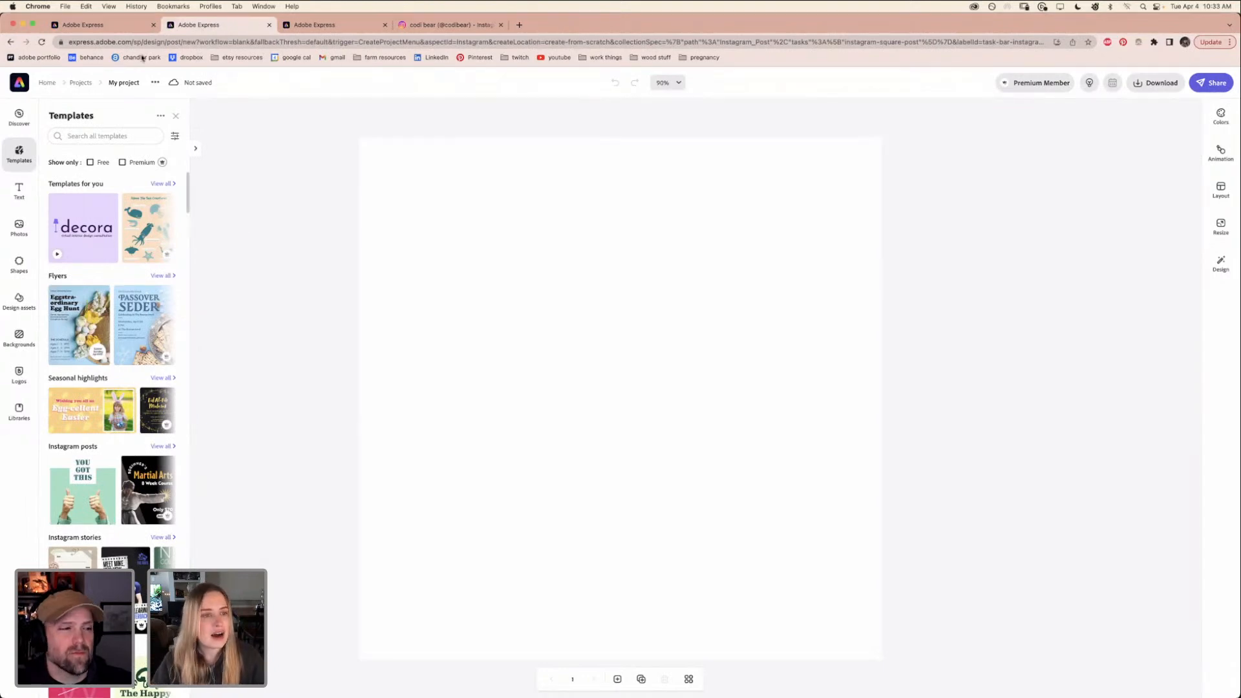
{"action": "left_click", "coordinate": [126, 26]}
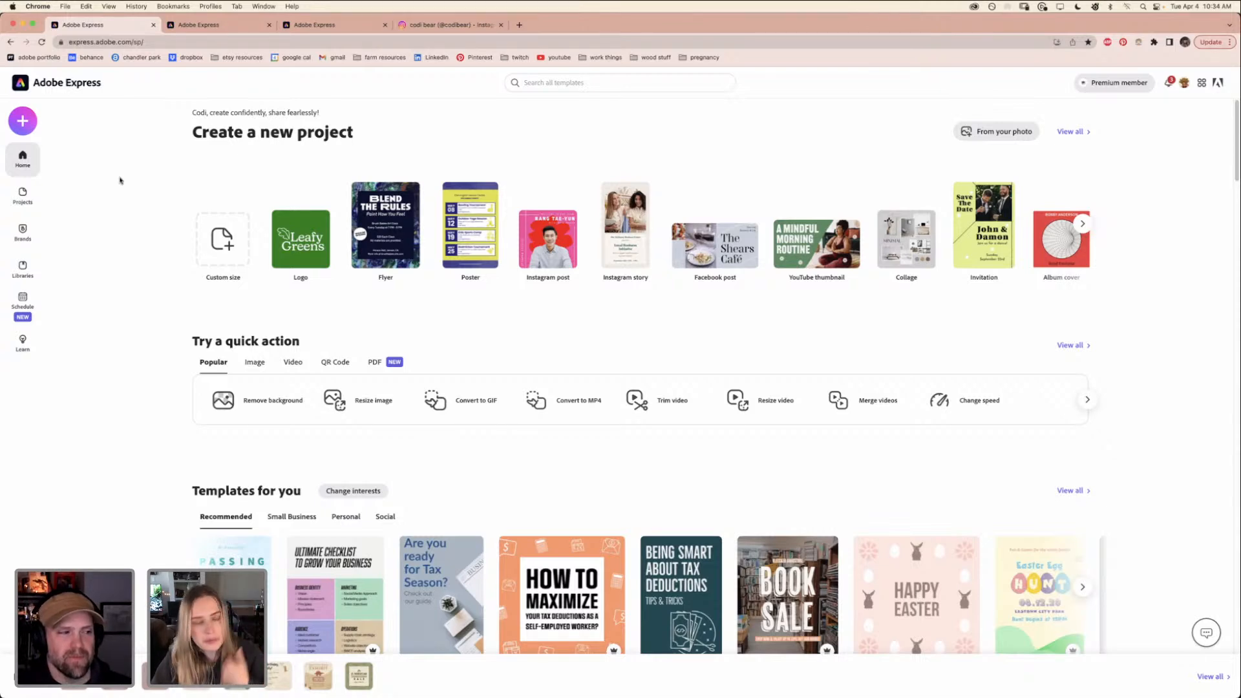
{"action": "left_click", "coordinate": [230, 31]}
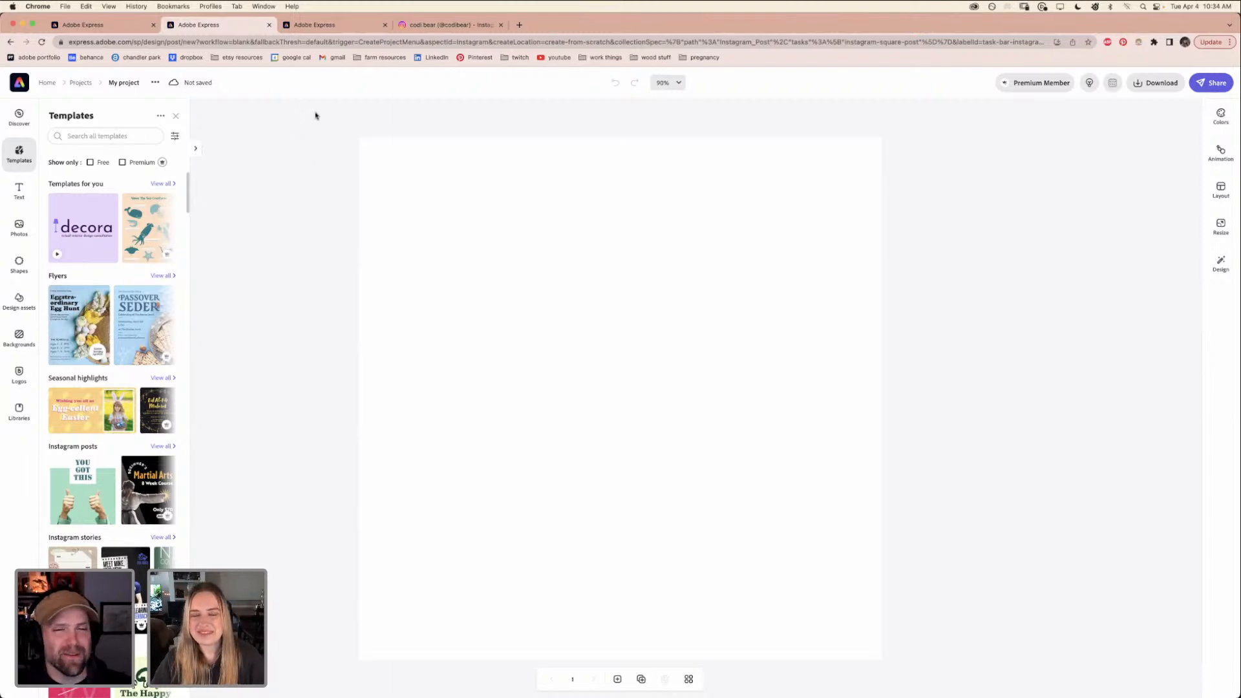
{"action": "left_click", "coordinate": [347, 29]}
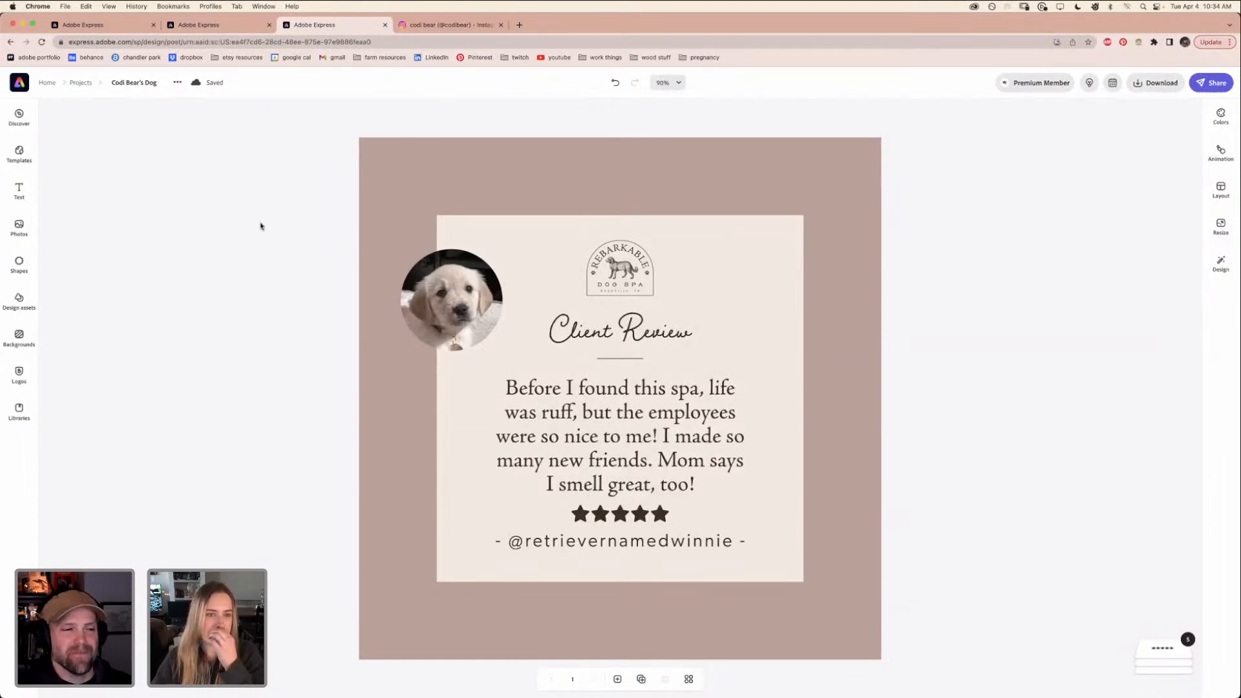
{"action": "left_click", "coordinate": [235, 29]}
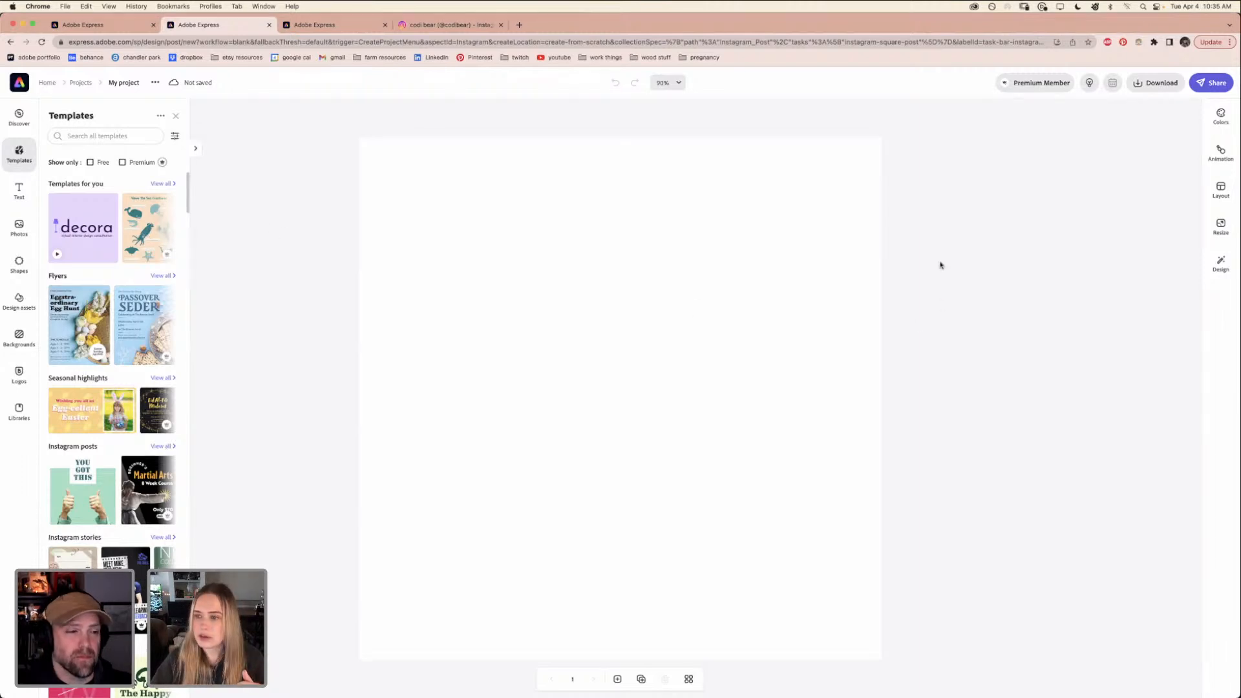
{"action": "left_click", "coordinate": [771, 272]}
{"action": "left_click", "coordinate": [1163, 165]}
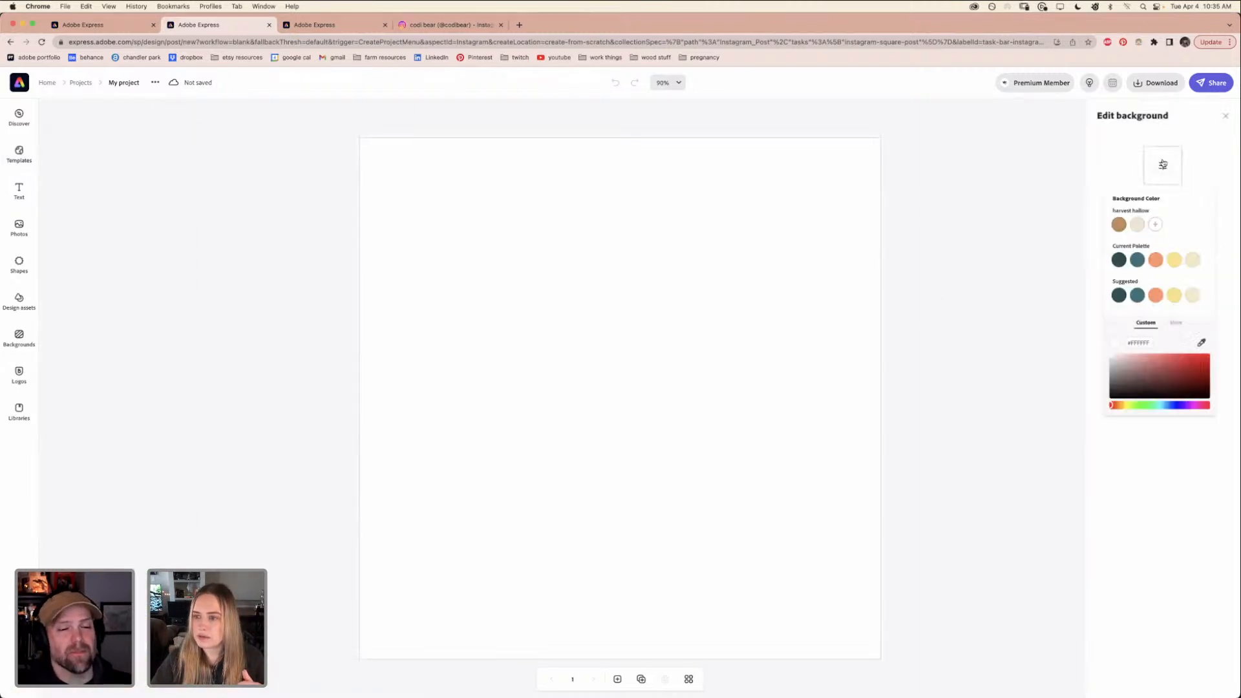
{"action": "left_click", "coordinate": [1225, 116]}
{"action": "left_click", "coordinate": [1225, 116]}
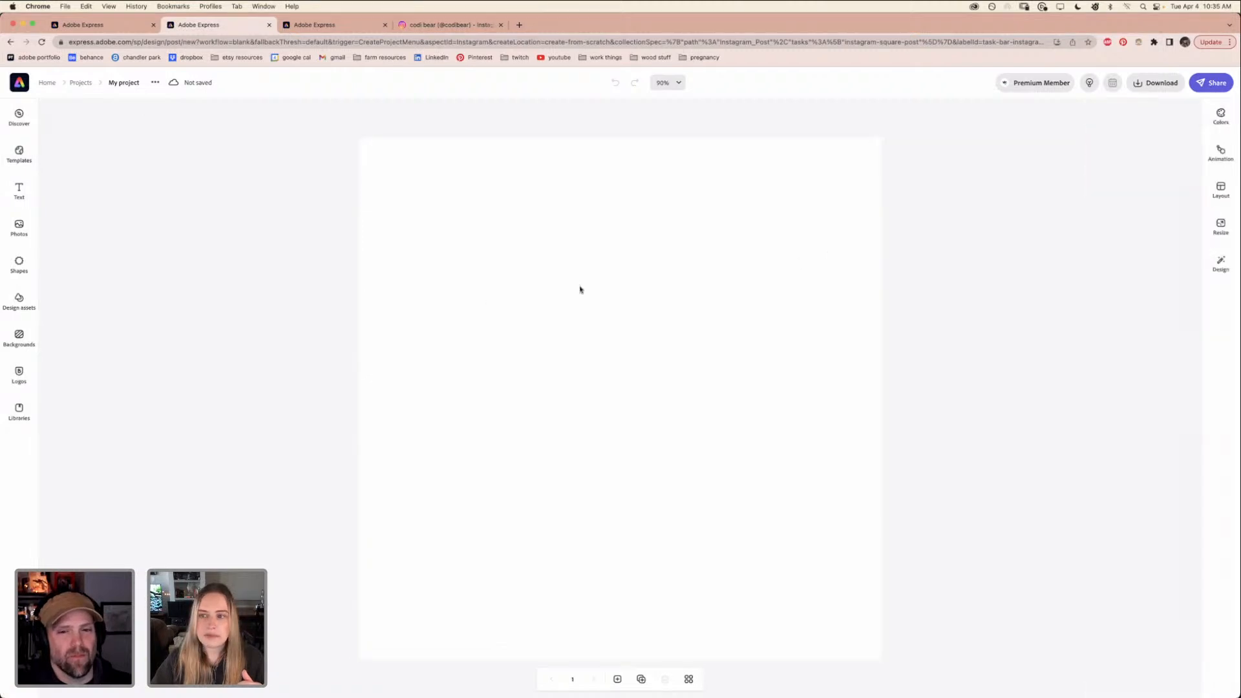
Switch the project's brand to Rebarkable Dog Spa in the color settings
{"action": "left_click", "coordinate": [1221, 118]}
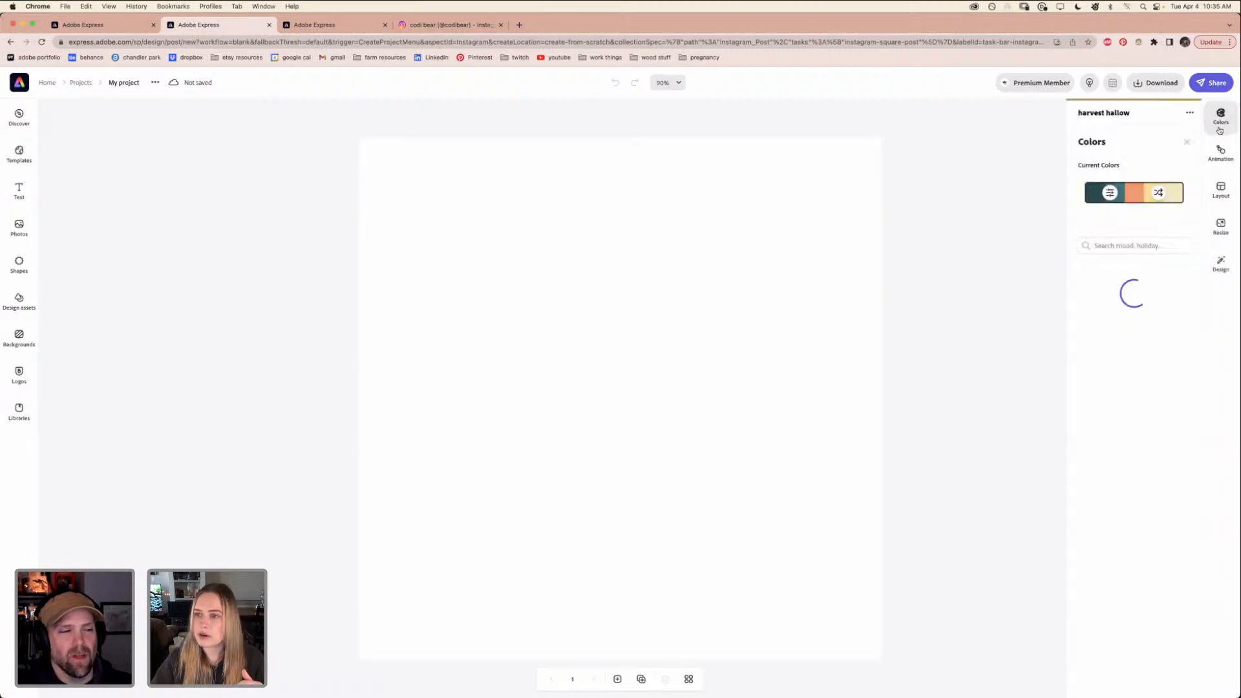
{"action": "left_click", "coordinate": [1189, 113]}
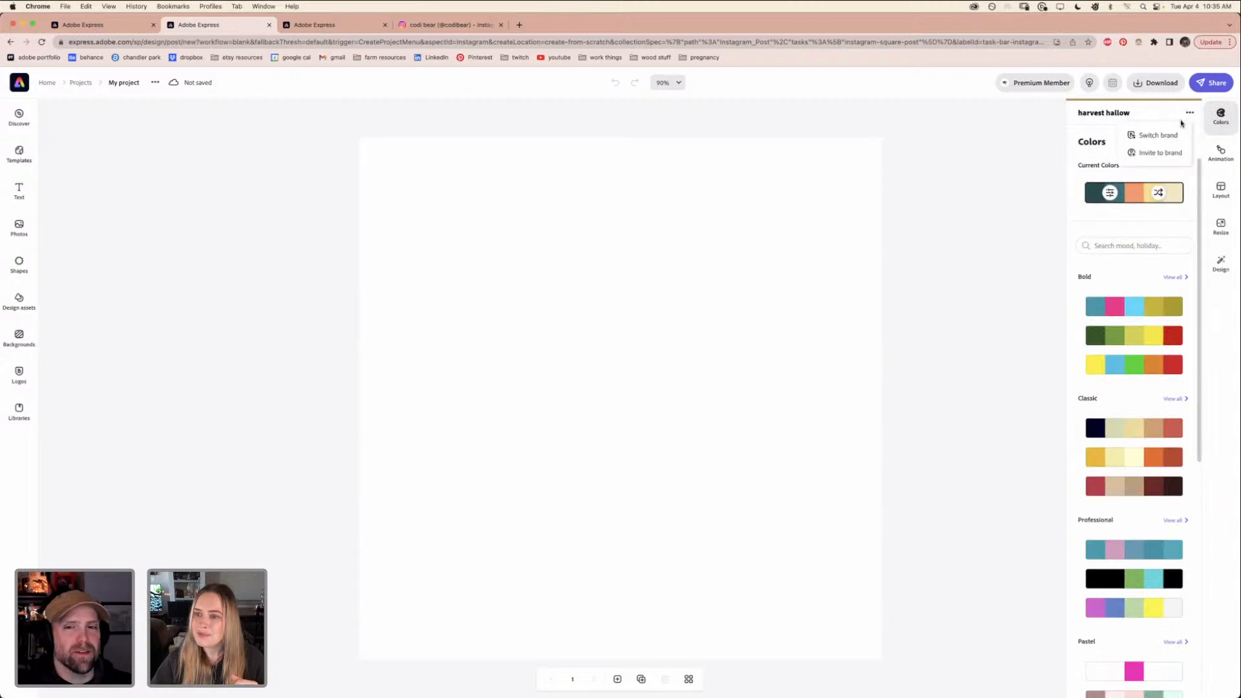
{"action": "left_click", "coordinate": [1173, 135]}
{"action": "left_click", "coordinate": [711, 446]}
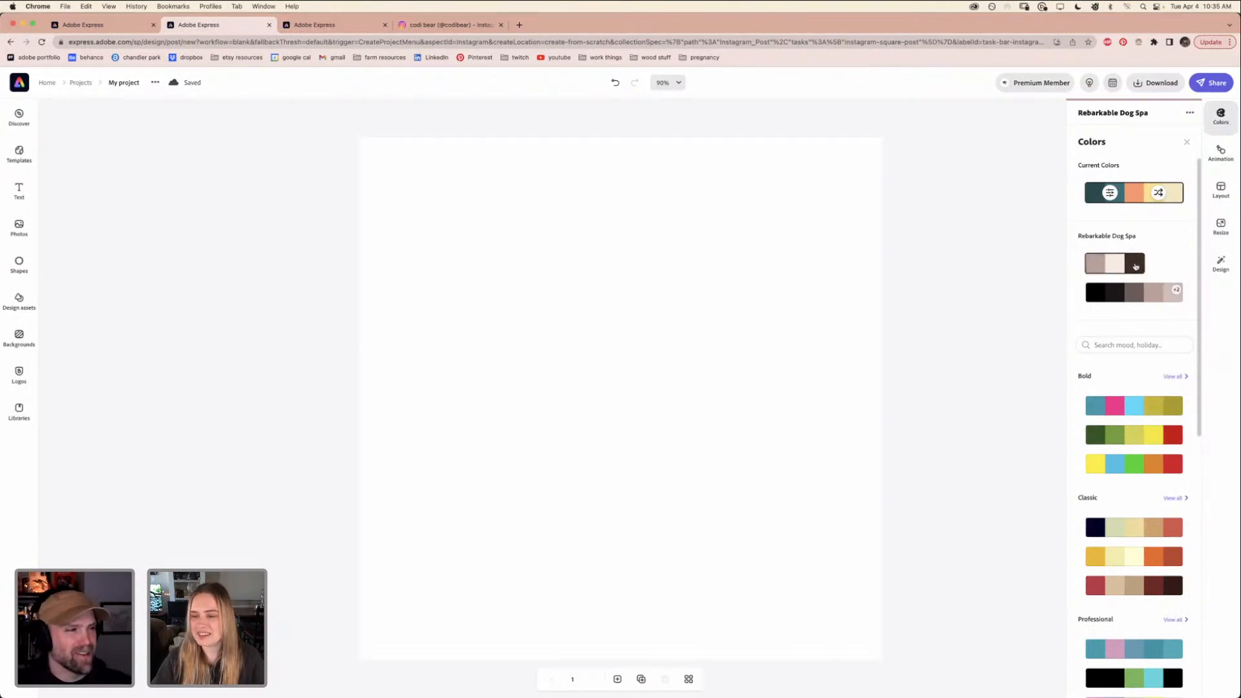
Apply the three-color Rebarkable Dog Spa palette and shuffle it to give the canvas a cream background
{"action": "left_click", "coordinate": [1100, 269]}
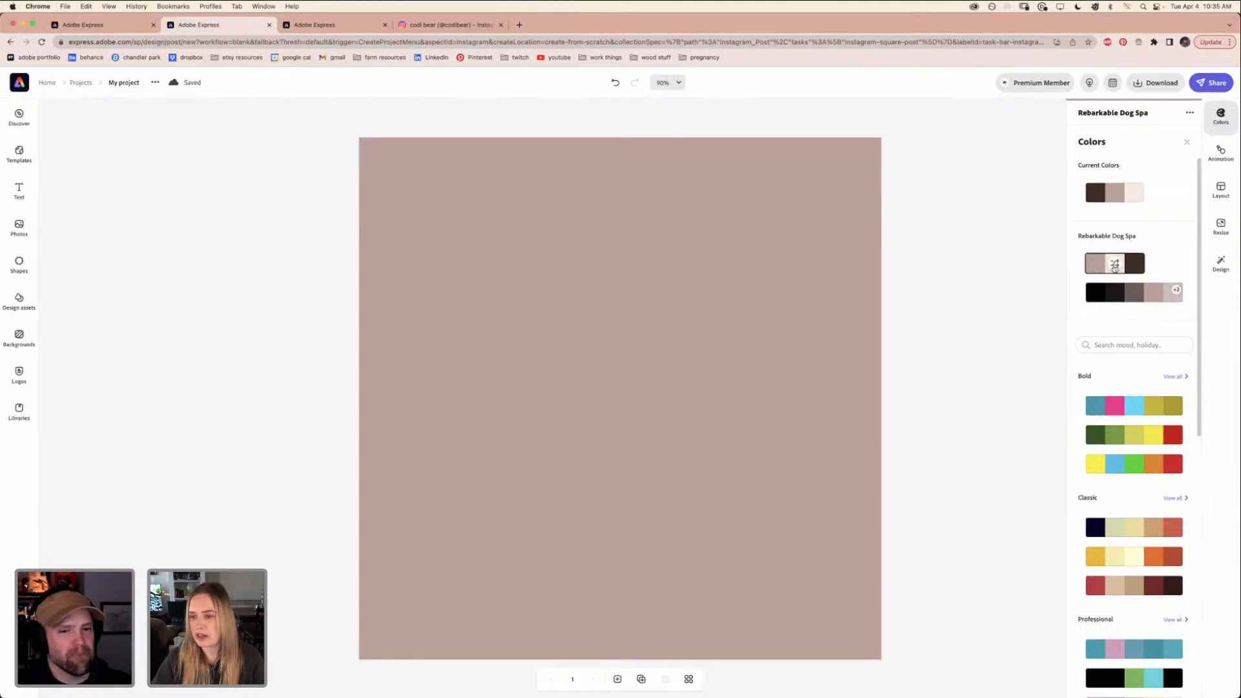
{"action": "left_click", "coordinate": [1114, 265]}
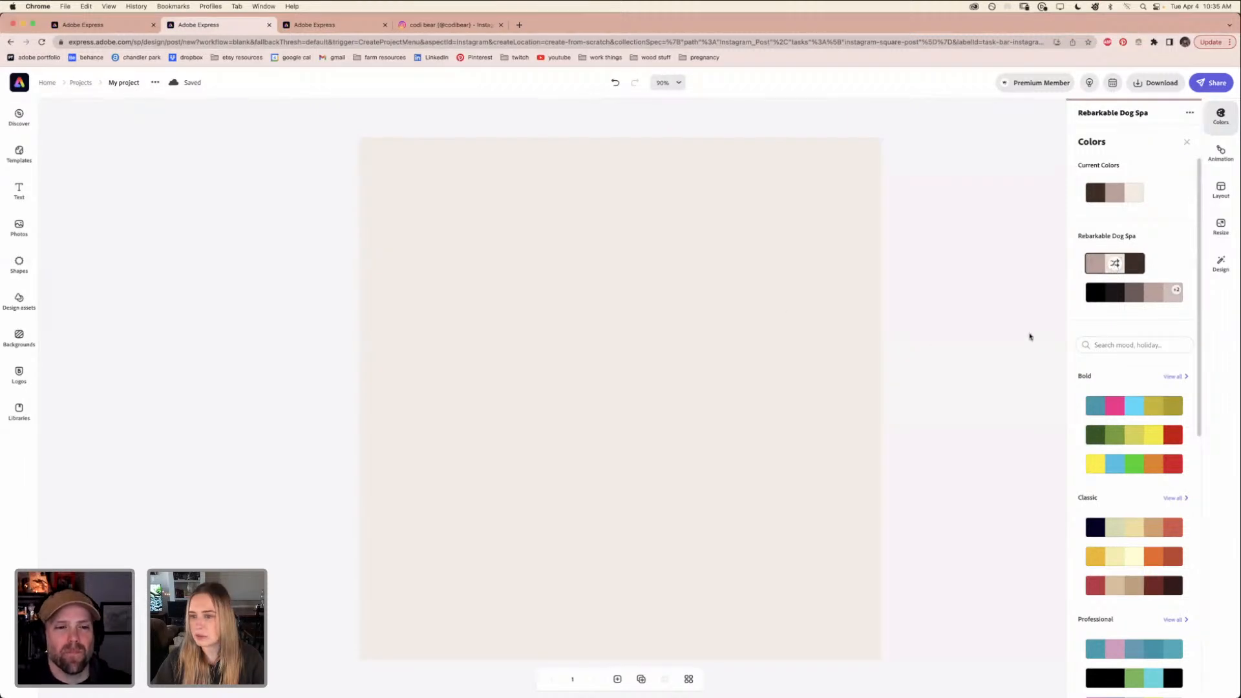
{"action": "left_click", "coordinate": [1035, 300]}
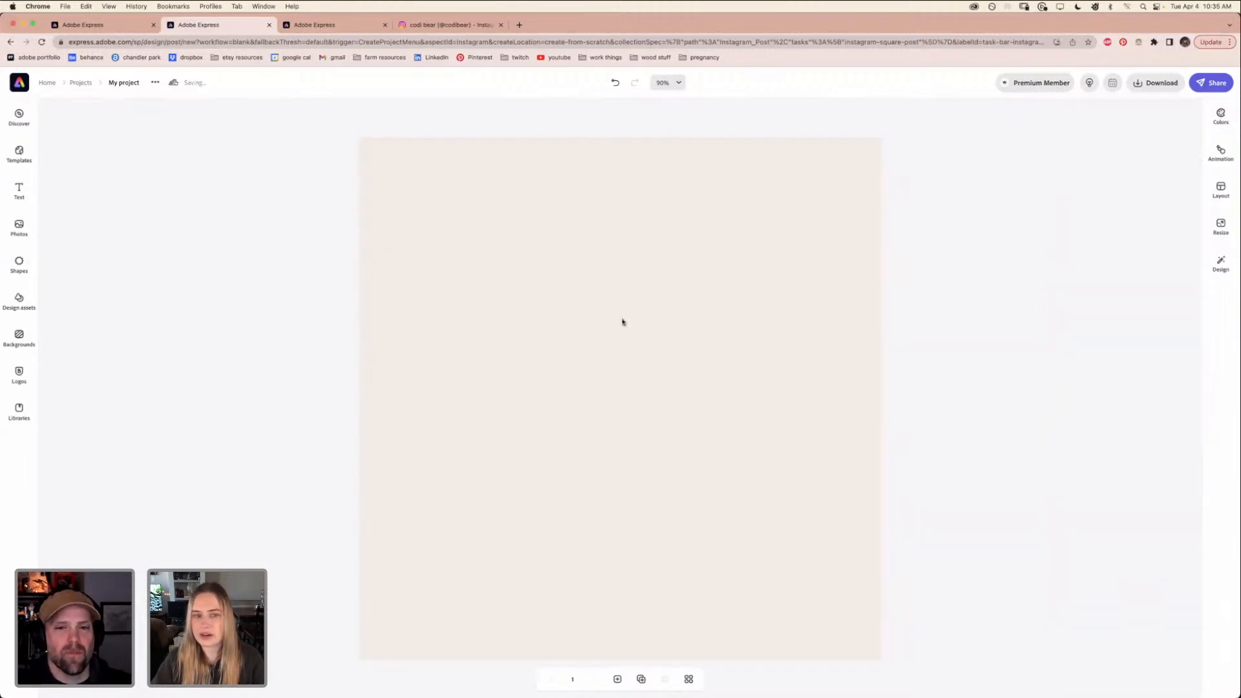
Add a text box to the blank canvas reading "four paws, no pause"
{"action": "left_click", "coordinate": [20, 191]}
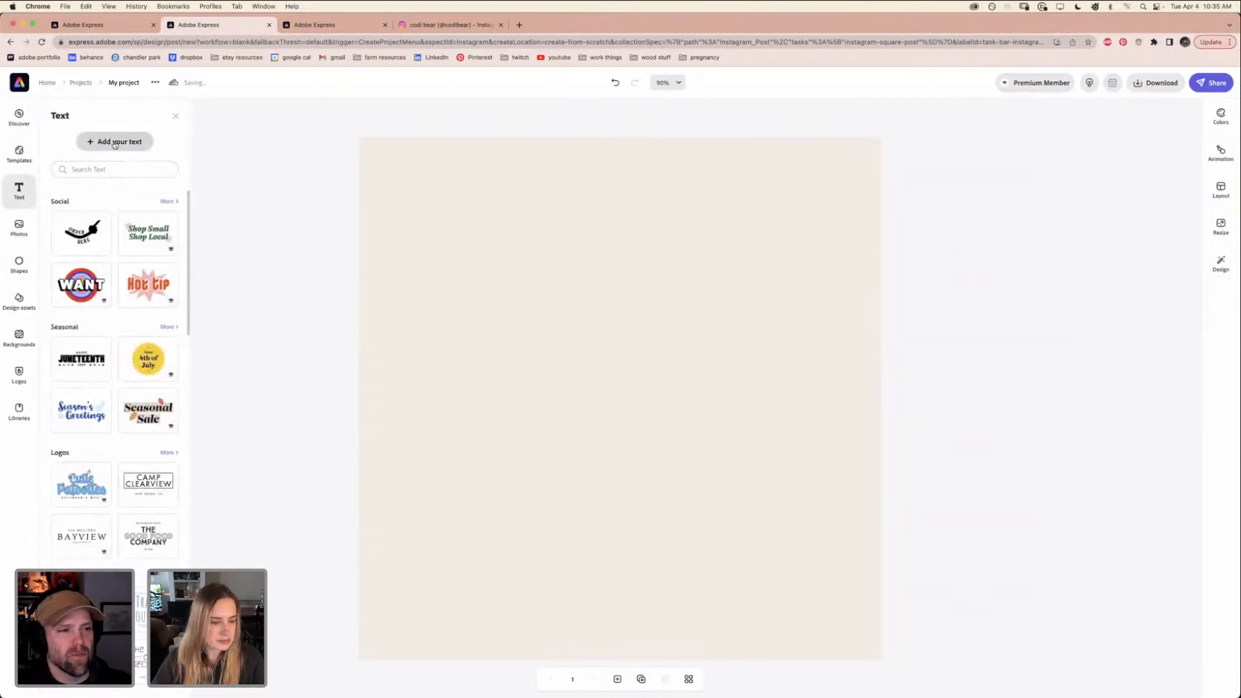
{"action": "left_click", "coordinate": [115, 142]}
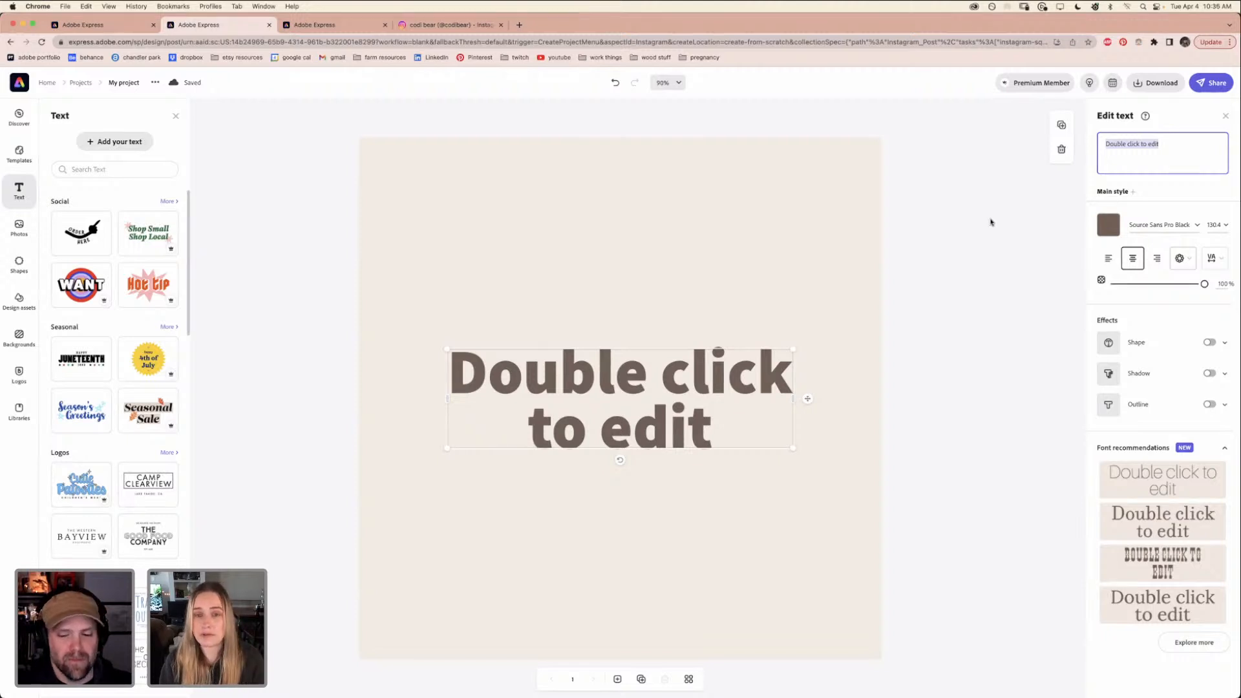
{"action": "key", "text": "BackSpace"}
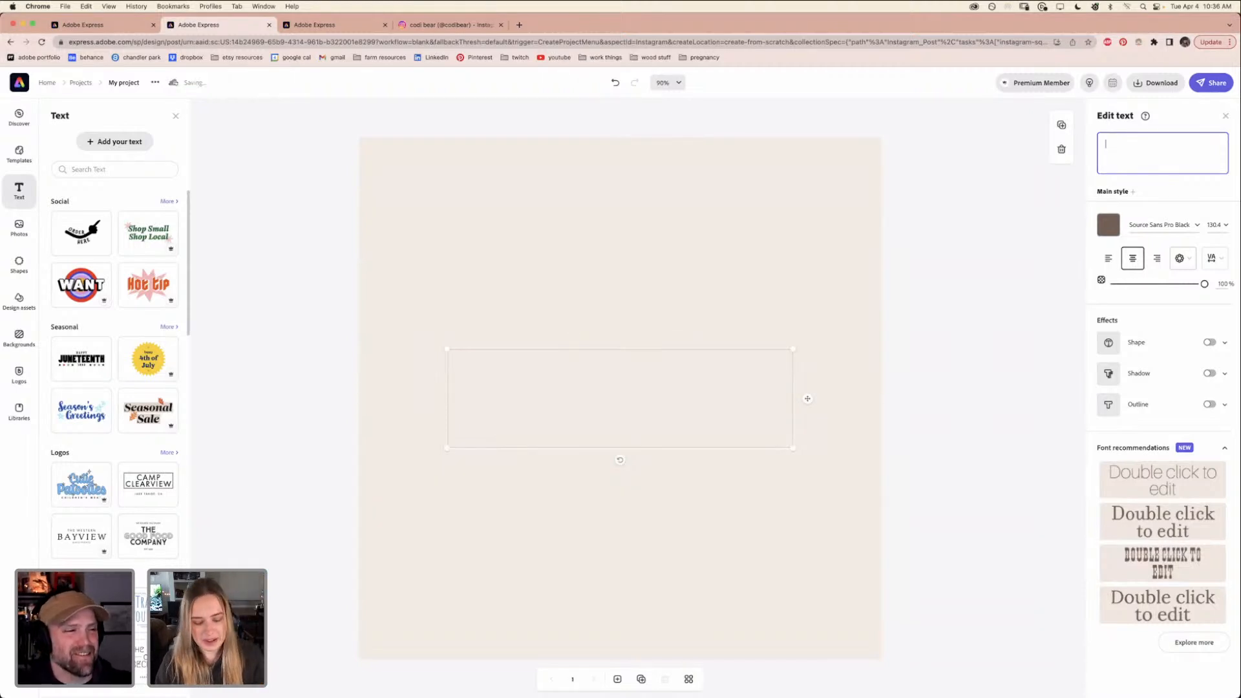
{"action": "type", "text": "four paws"}
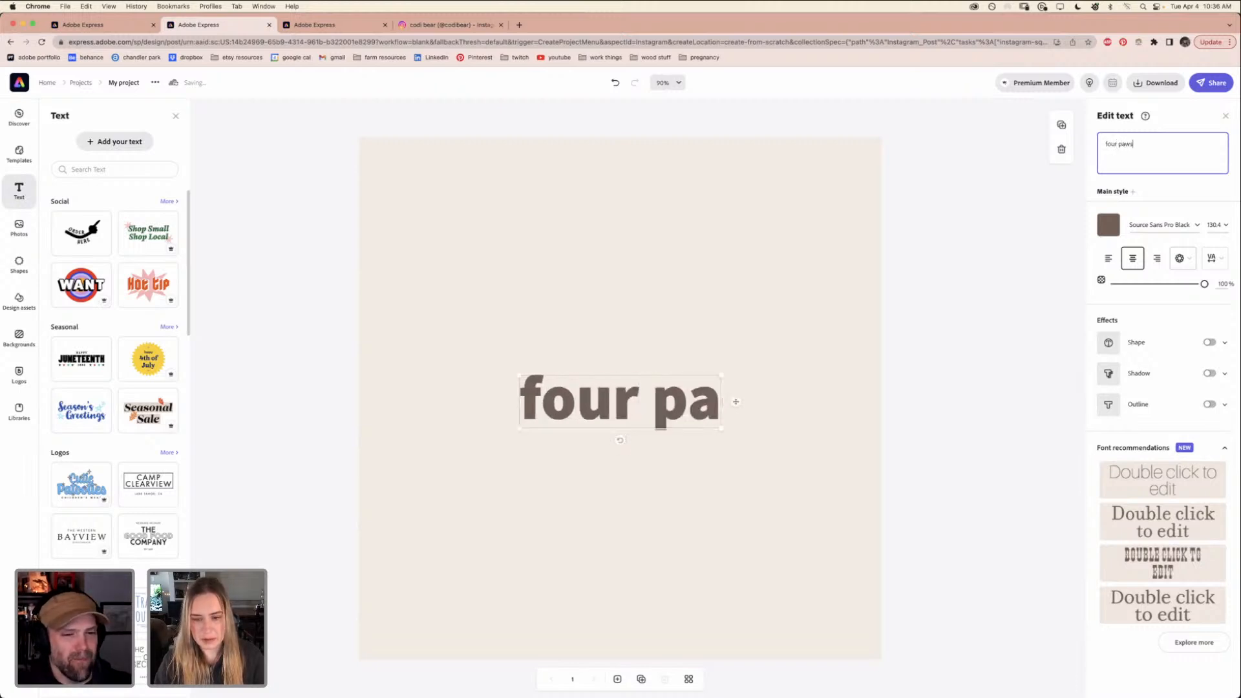
{"action": "type", "text": ", no pause"}
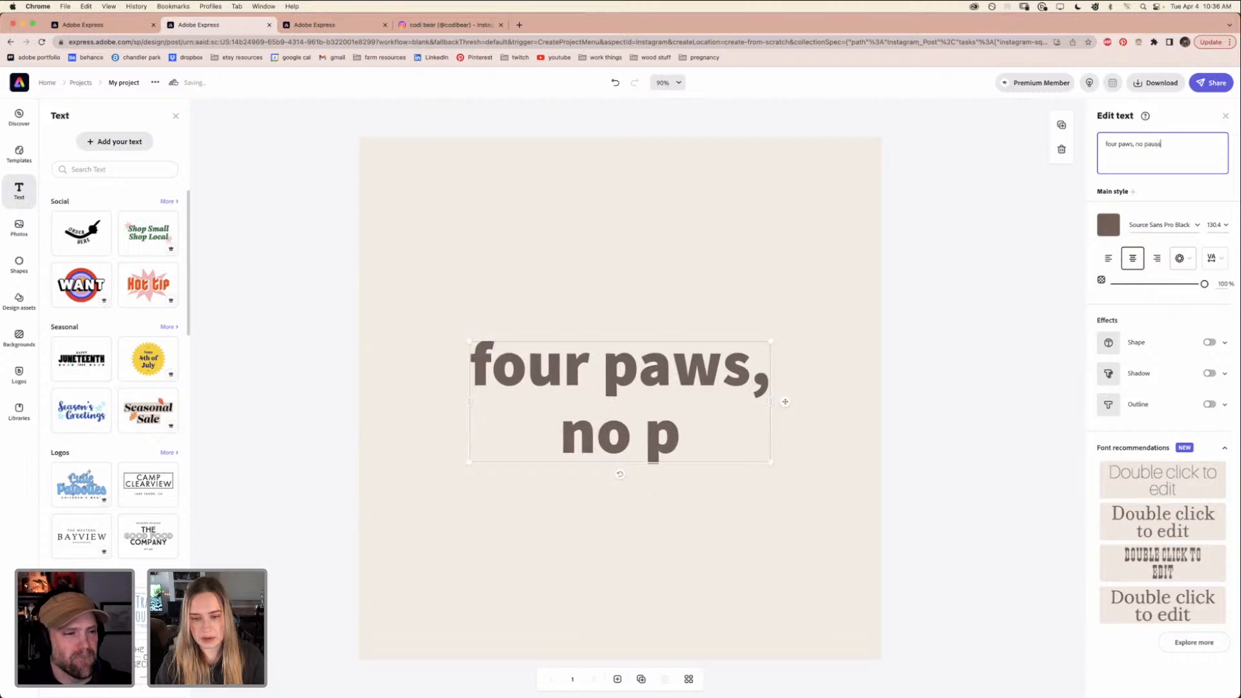
Apply the first Magic text layout to the "four paws, no pause" headline, enlarge it to about size 101.5 and centre it horizontally
{"action": "key", "text": "super+a"}
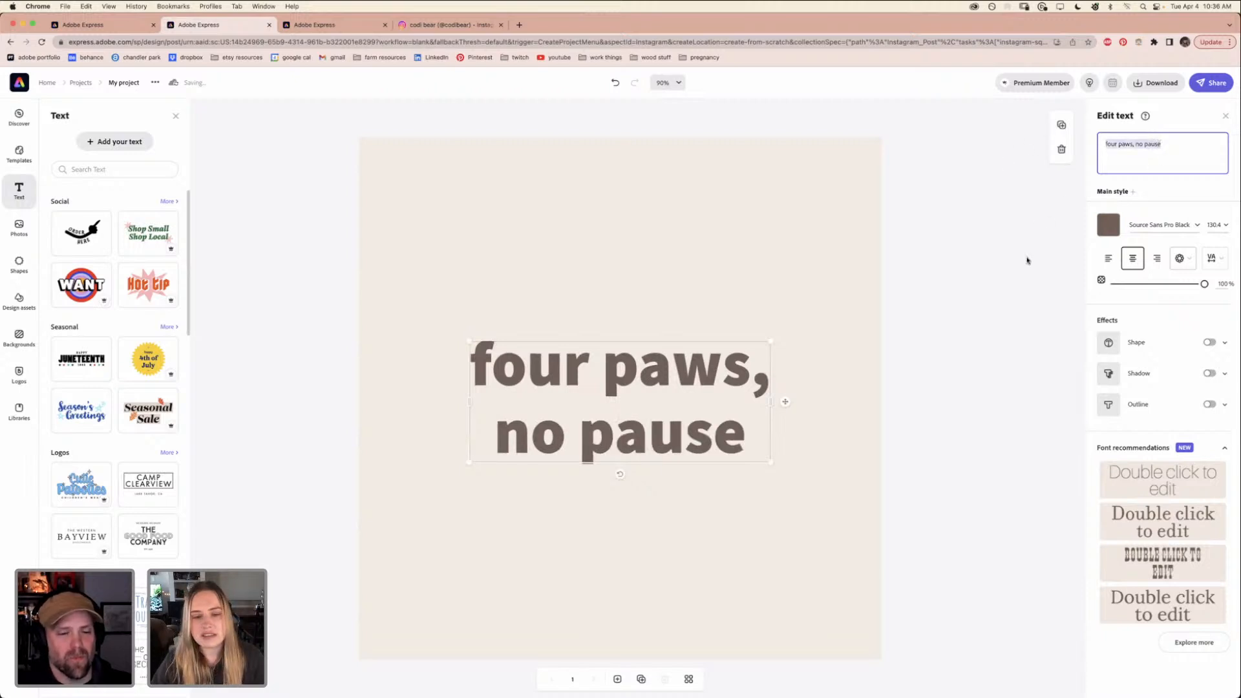
{"action": "left_click", "coordinate": [1191, 260]}
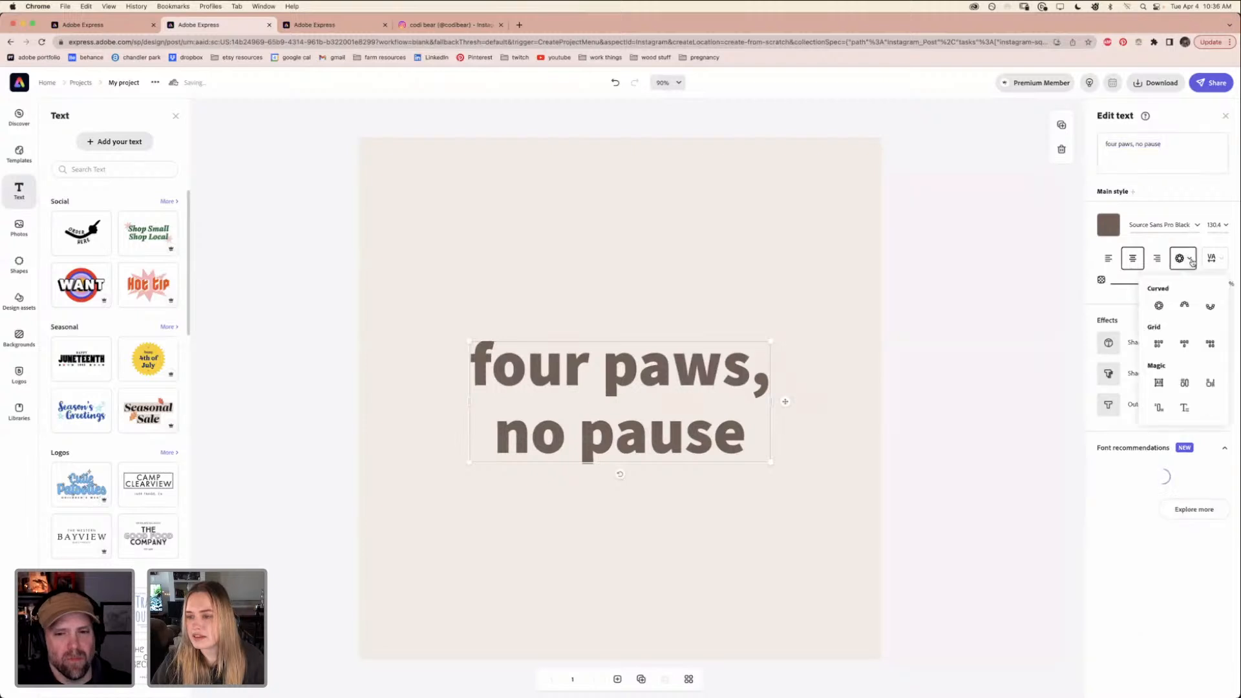
{"action": "left_click", "coordinate": [1158, 374]}
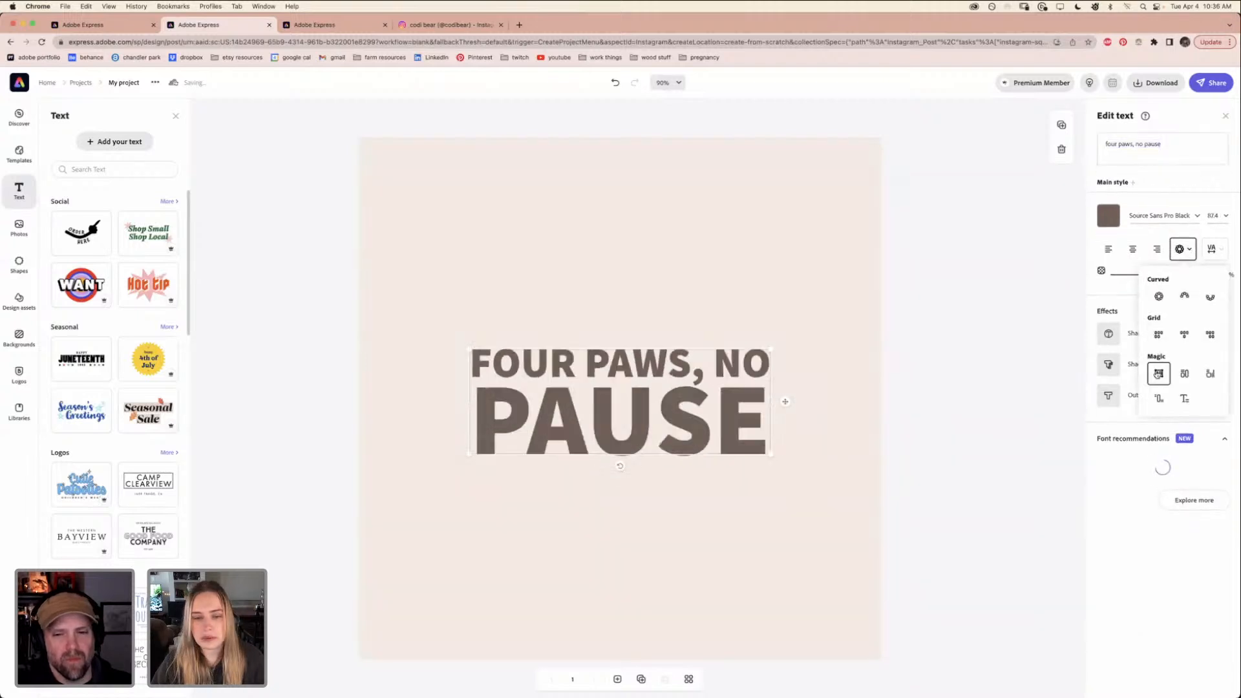
{"action": "left_click_drag", "start_coordinate": [784, 401], "coordinate": [813, 317]}
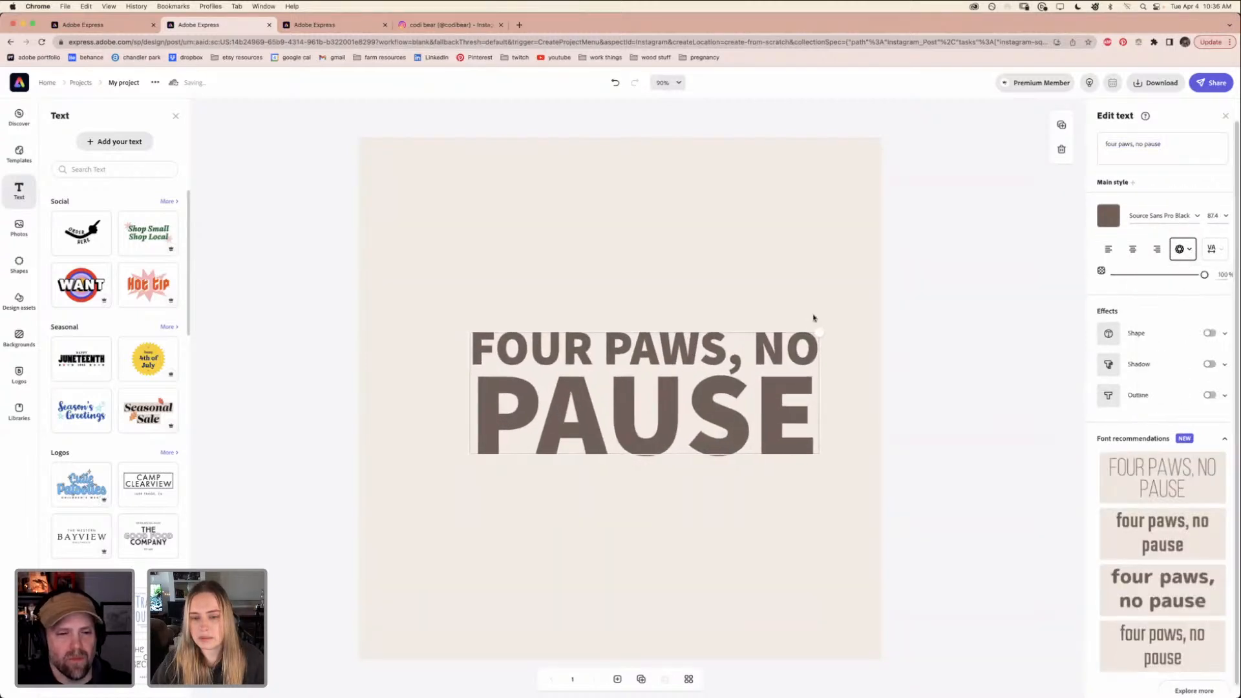
{"action": "left_click_drag", "start_coordinate": [746, 377], "coordinate": [726, 358]}
{"action": "left_click", "coordinate": [922, 379]}
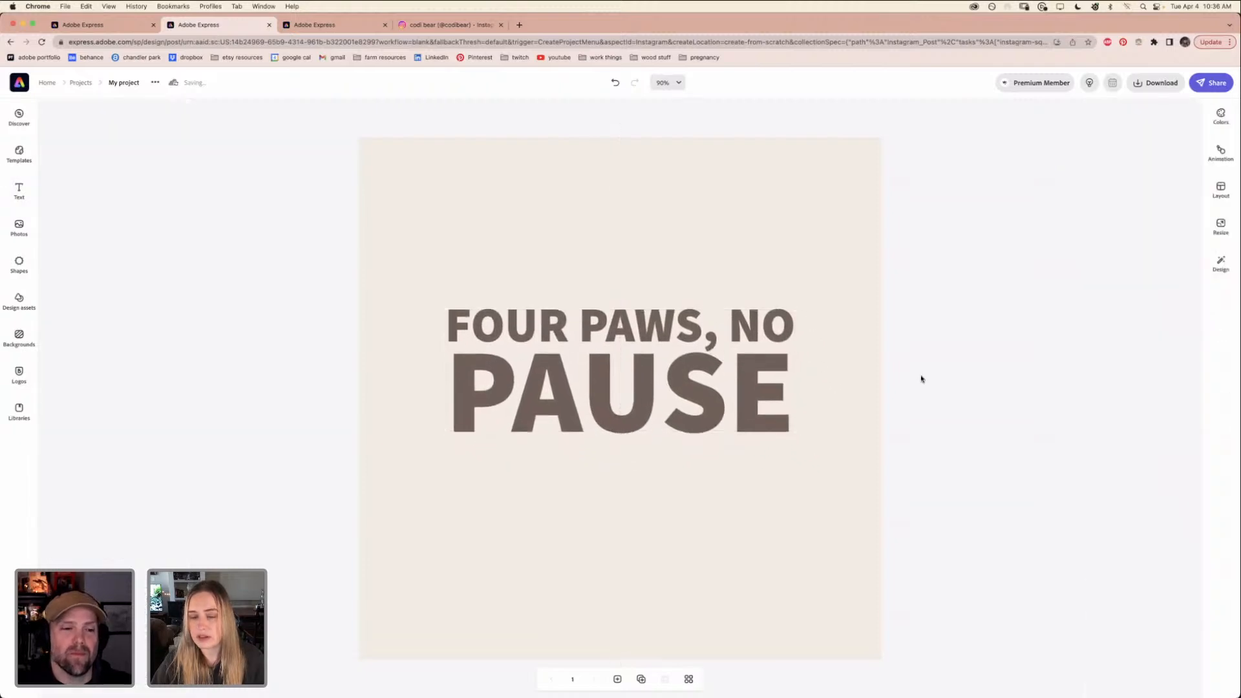
Review the headline's text layout options and scale the headline down slightly to about size 101, keeping it centred
{"action": "left_click", "coordinate": [701, 394]}
{"action": "left_click", "coordinate": [213, 294]}
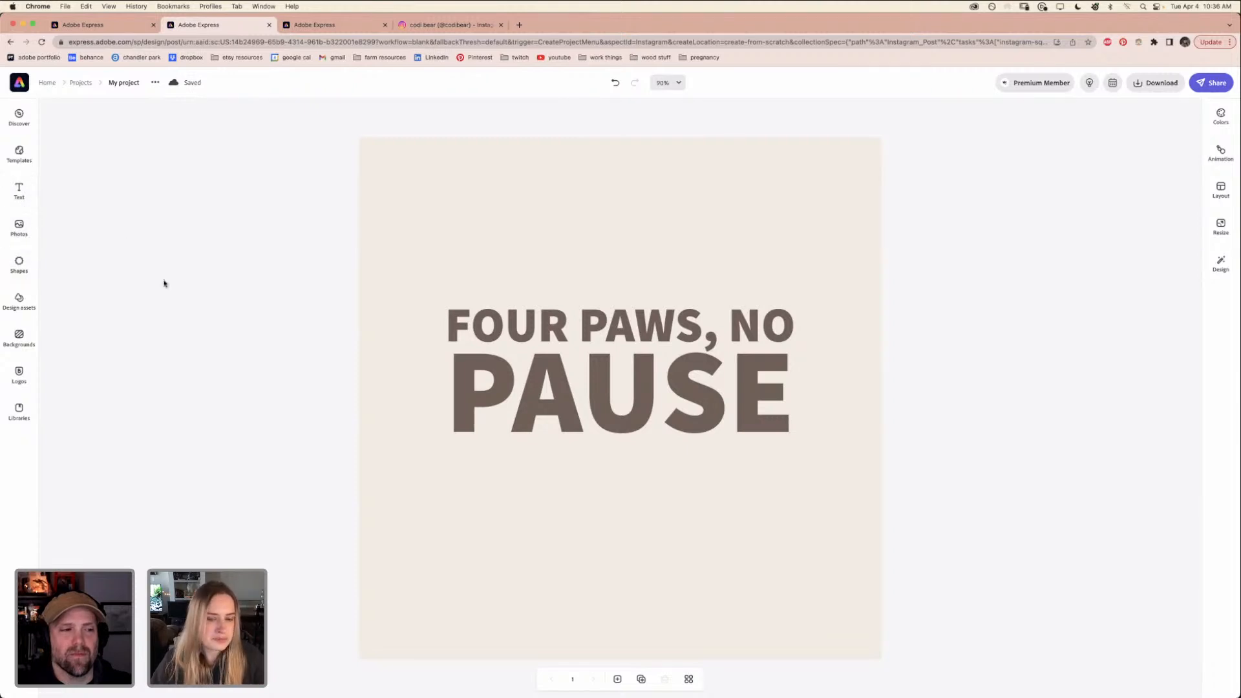
{"action": "left_click", "coordinate": [647, 333]}
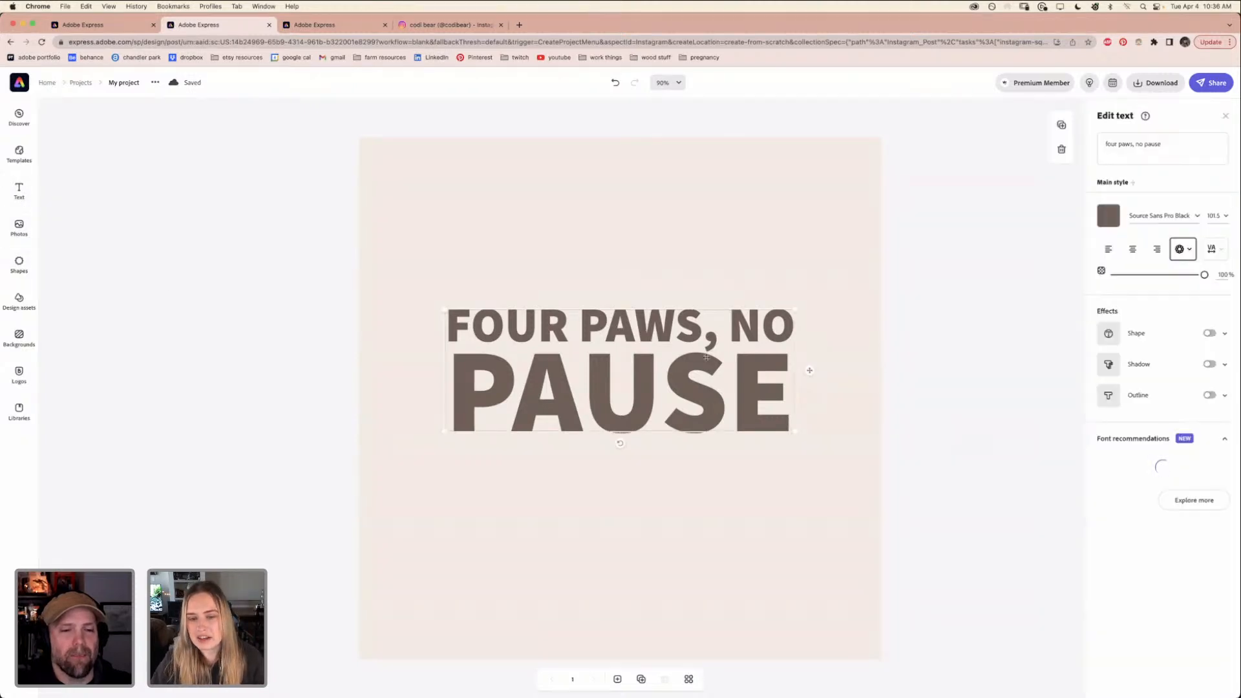
{"action": "left_click", "coordinate": [1187, 254]}
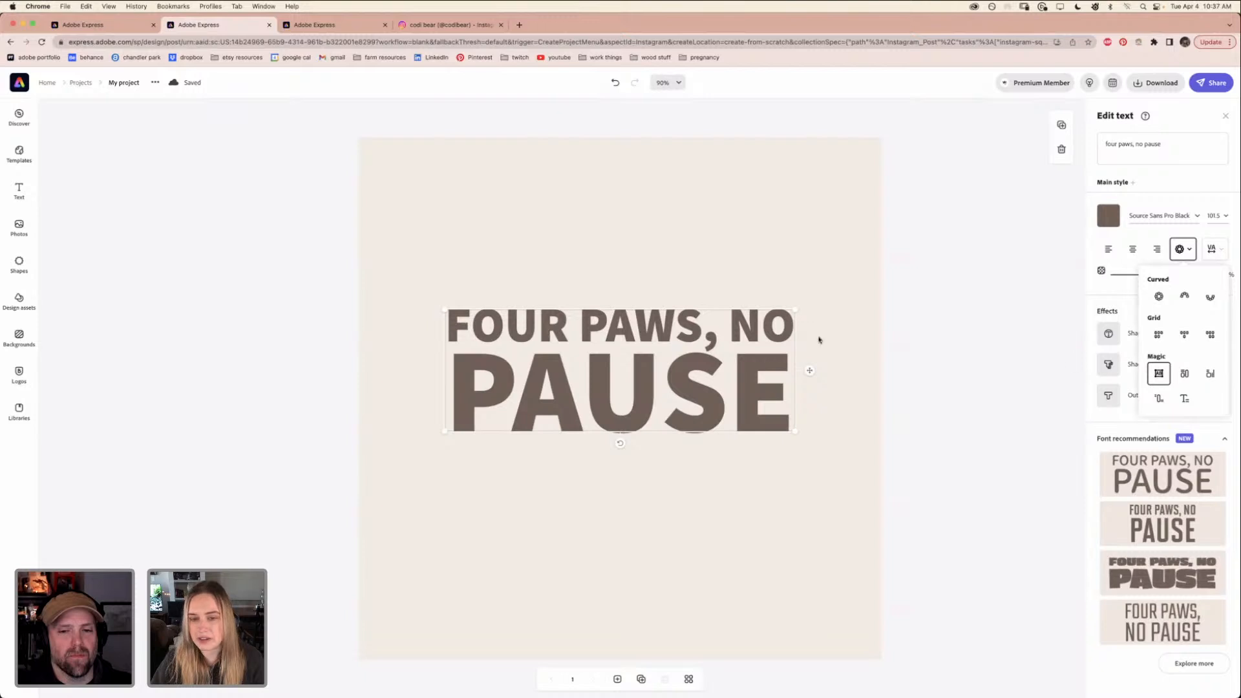
{"action": "left_click", "coordinate": [699, 366]}
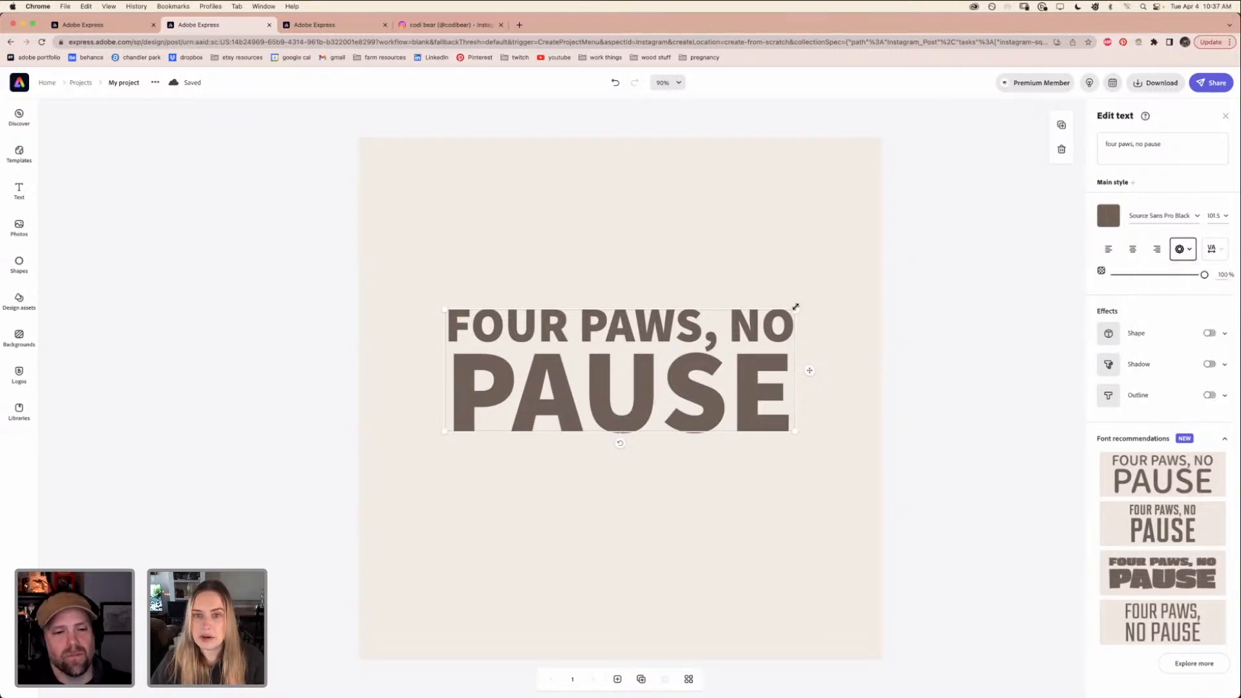
{"action": "mouse_move", "coordinate": [795, 307]}
{"action": "left_mouse_down"}
{"action": "mouse_move", "coordinate": [810, 306]}
{"action": "mouse_move", "coordinate": [792, 310]}
{"action": "left_mouse_up"}
{"action": "left_click_drag", "start_coordinate": [695, 376], "coordinate": [695, 381]}
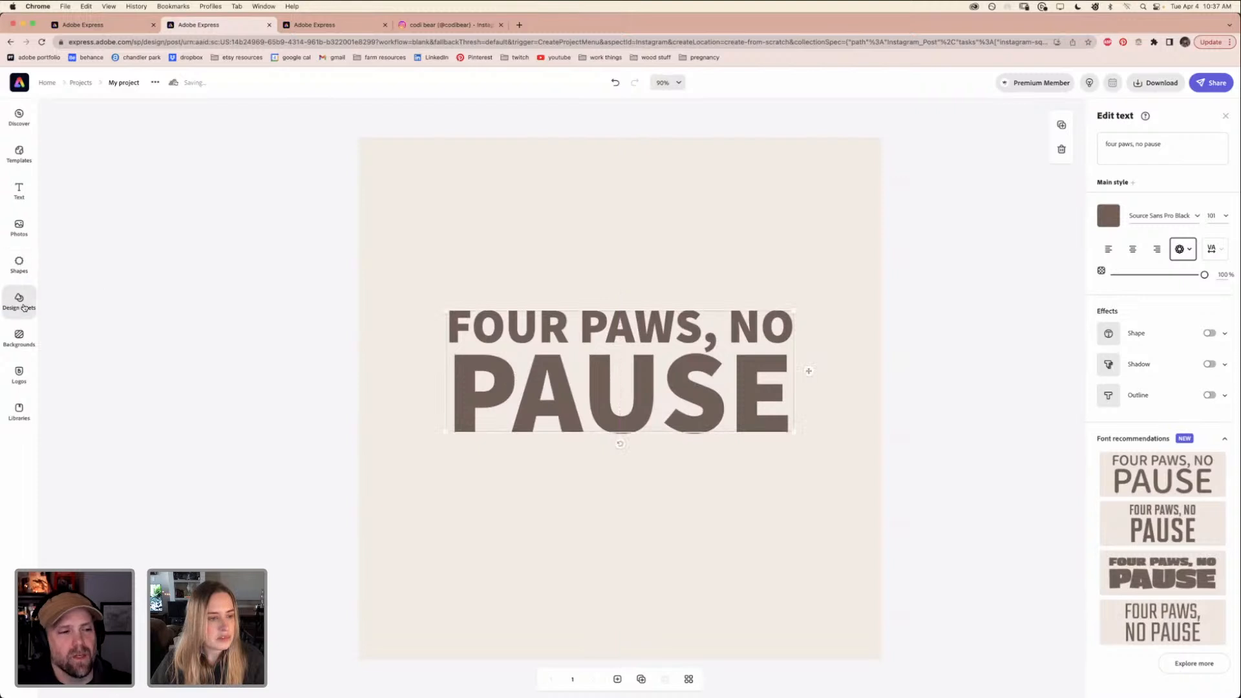
Duplicate the headline page to create a second page
{"action": "left_click", "coordinate": [19, 265]}
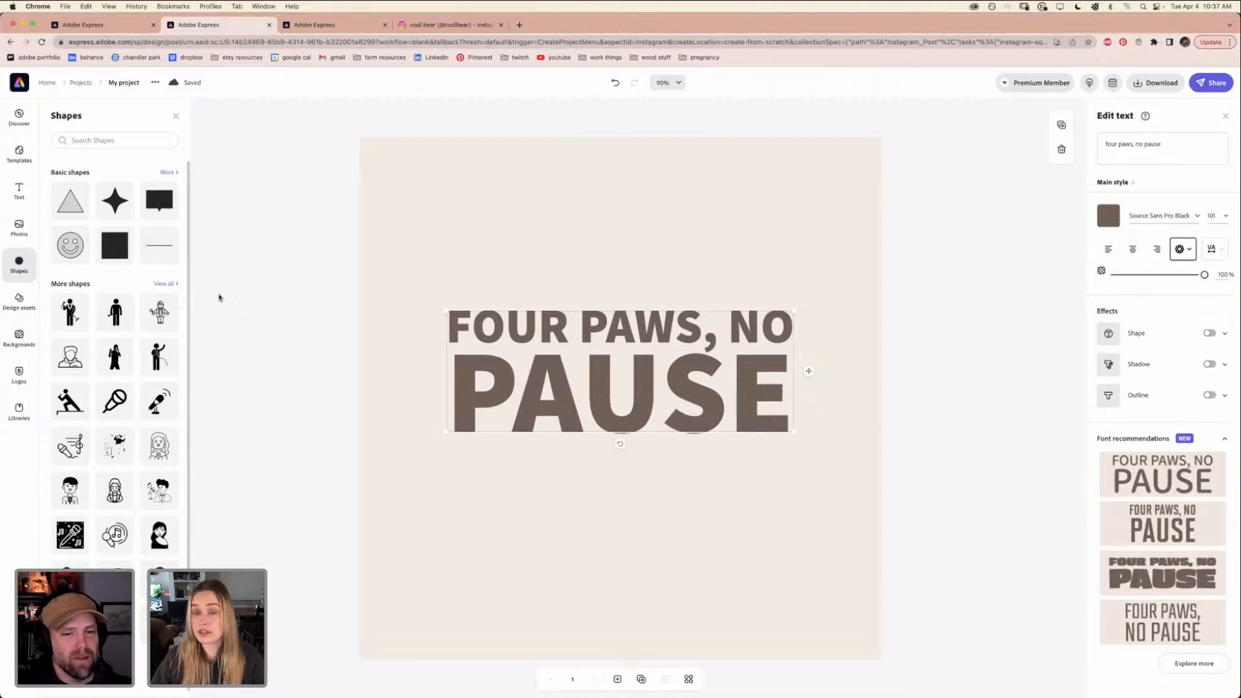
{"action": "left_click", "coordinate": [471, 644]}
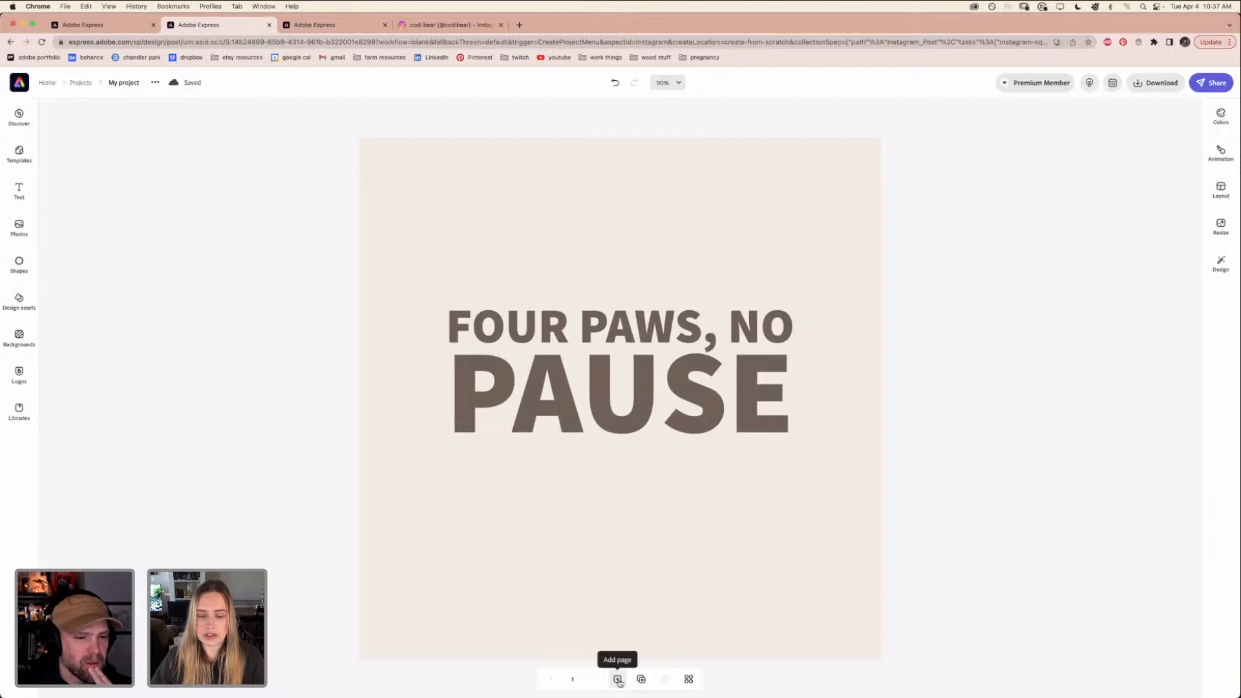
{"action": "left_click", "coordinate": [642, 680]}
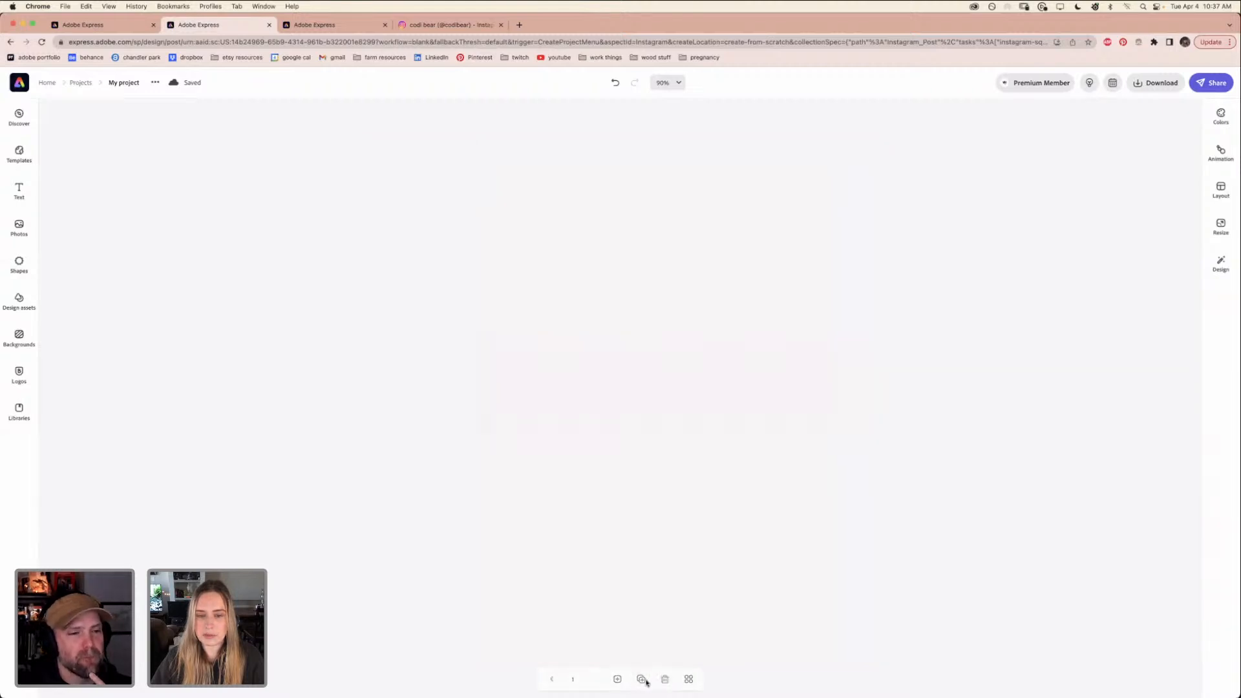
Replace the text on the second page with "Does anyone relate? Comment down below!"
{"action": "left_click", "coordinate": [634, 422]}
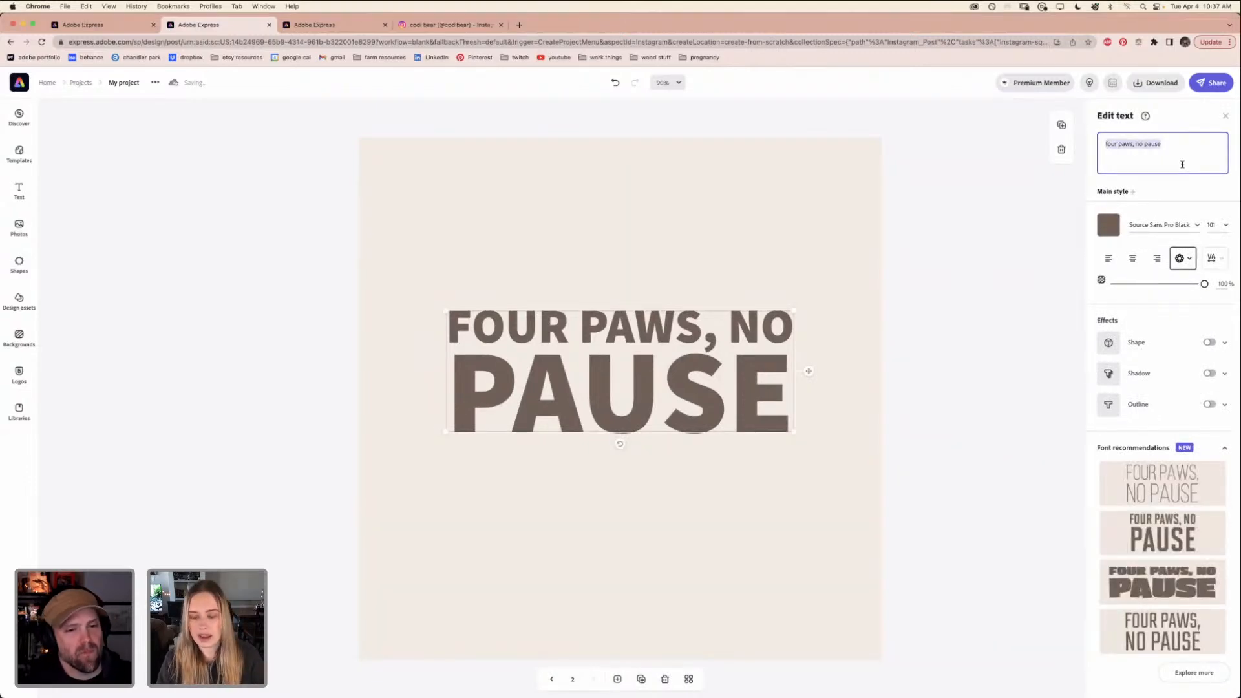
{"action": "key", "text": "BackSpace"}
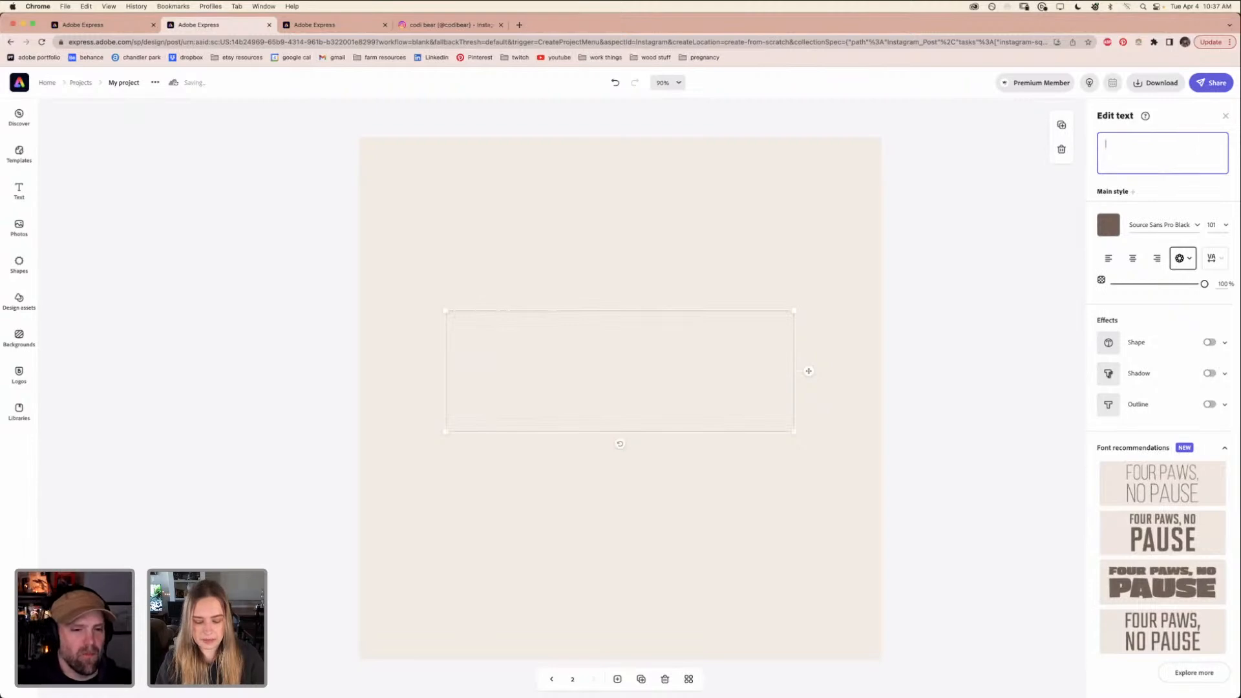
{"action": "type", "text": "Does any"}
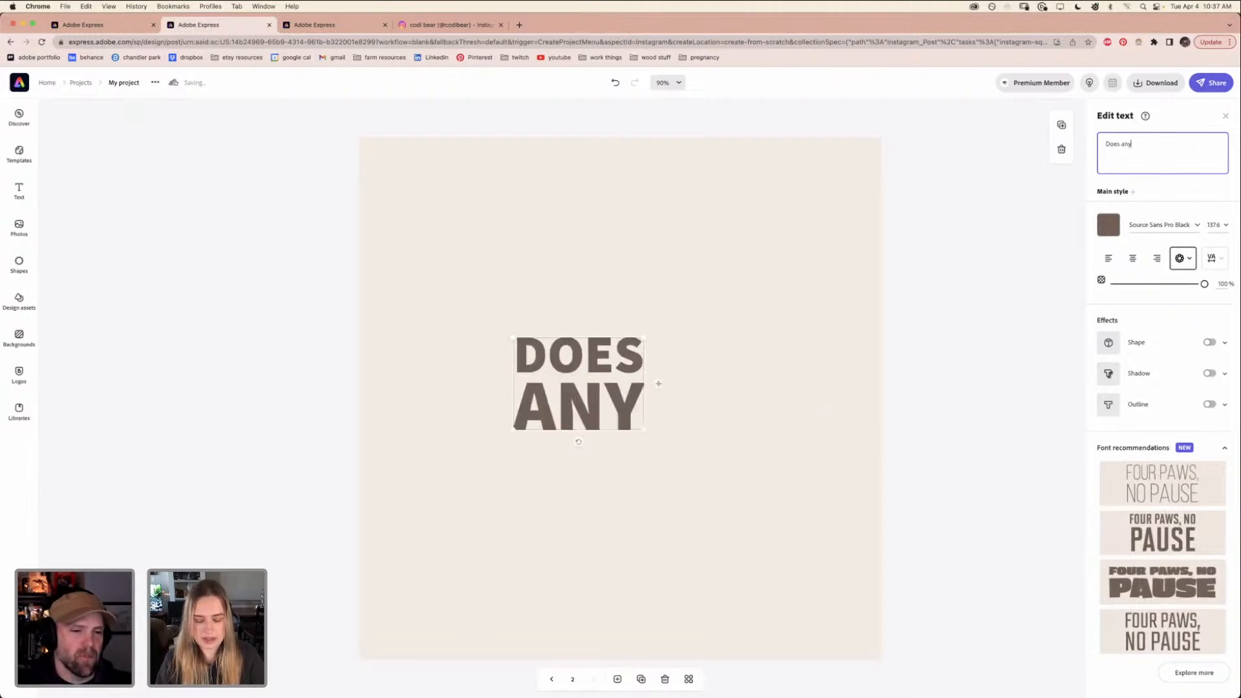
{"action": "type", "text": "one relate"}
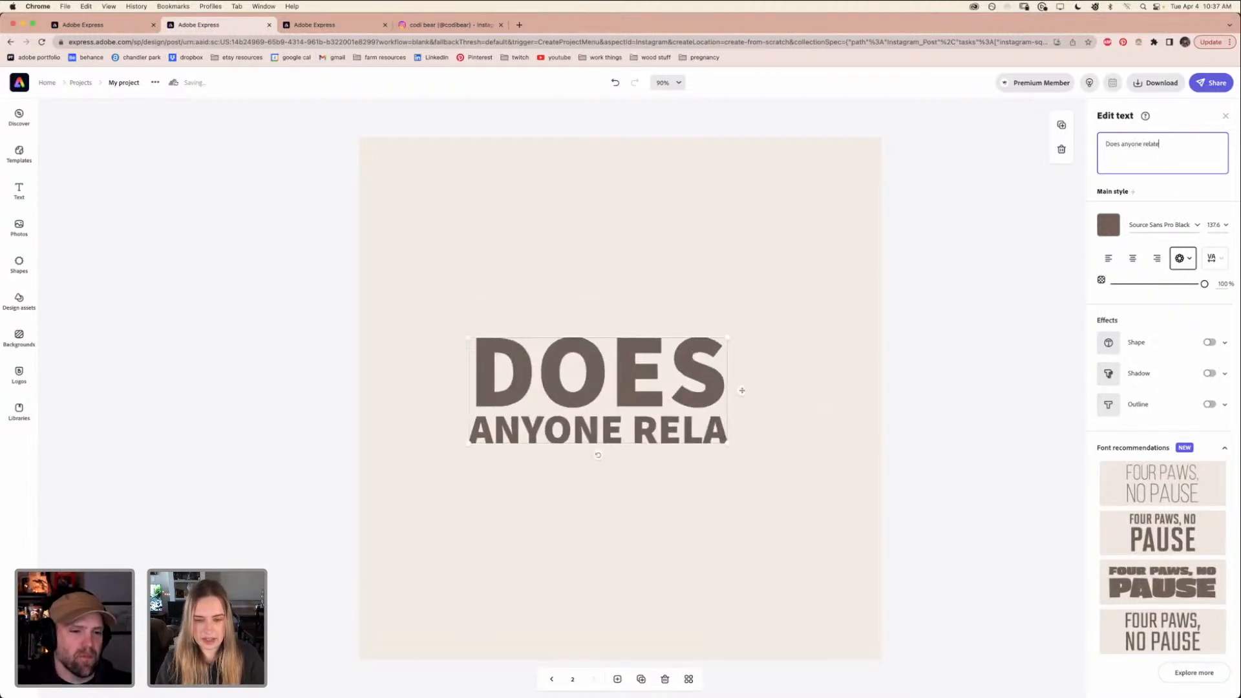
{"action": "type", "text": "? Coment"}
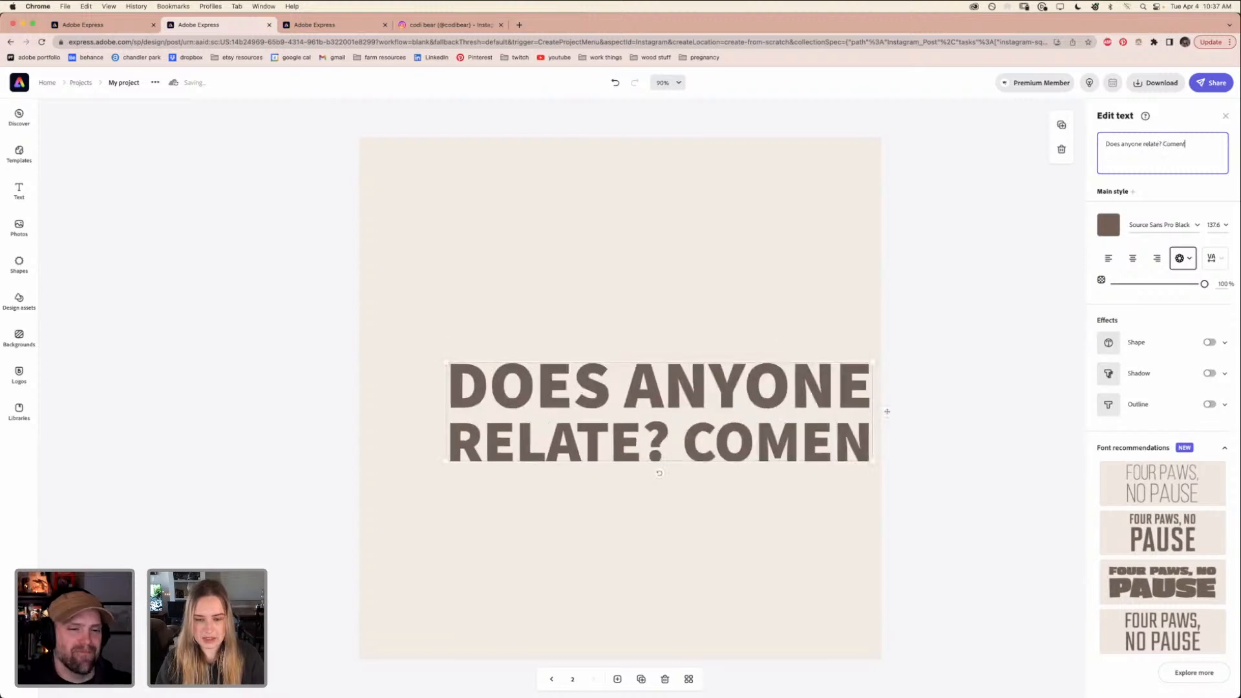
{"action": "key", "text": "BackSpace"}
{"action": "key", "text": "BackSpace"}
{"action": "key", "text": "BackSpace"}
{"action": "type", "text": "ment down bellow"}
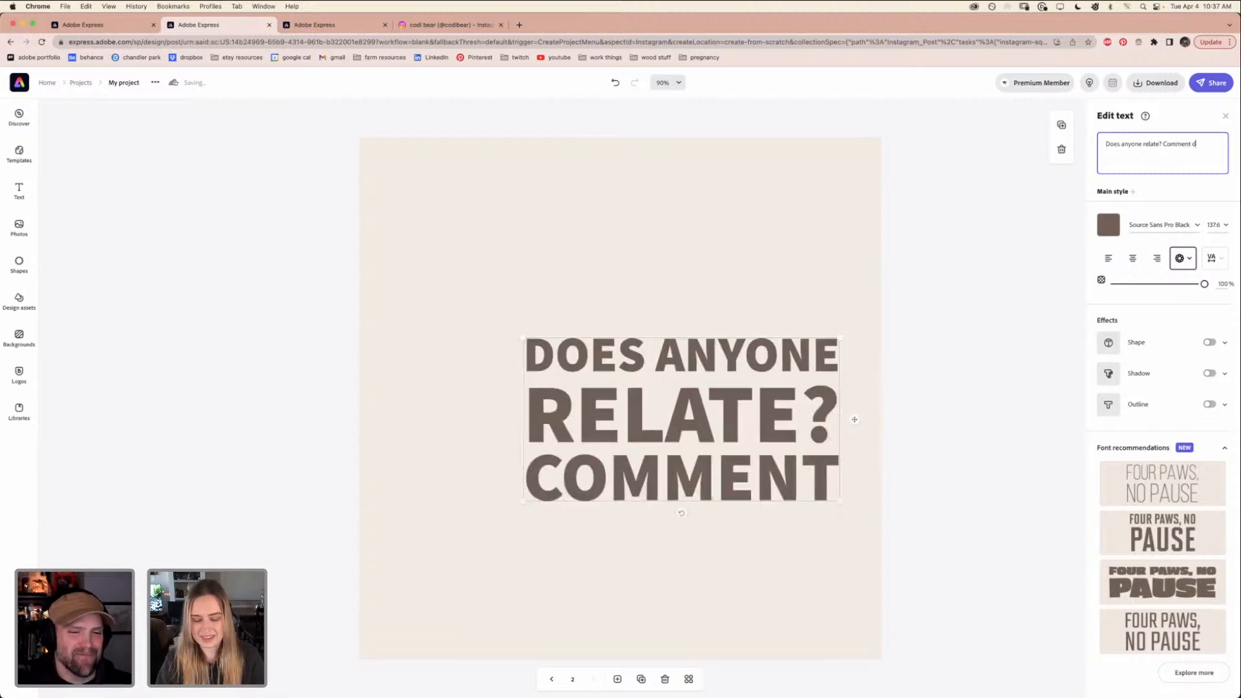
{"action": "key", "text": "BackSpace"}
{"action": "key", "text": "BackSpace"}
{"action": "key", "text": "BackSpace"}
{"action": "type", "text": "ow!"}
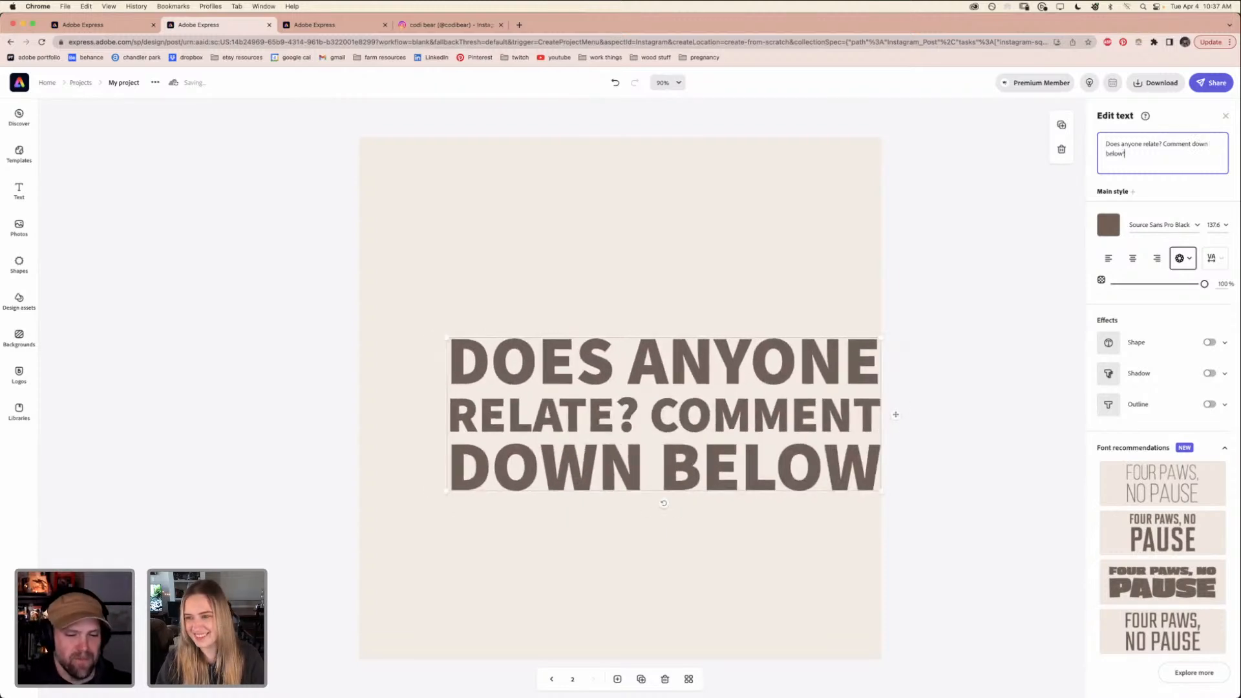
Shrink the question text to about size 124.5, centre it on the second page and compare its position with the first page
{"action": "left_click_drag", "start_coordinate": [876, 489], "coordinate": [818, 472]}
{"action": "left_click_drag", "start_coordinate": [693, 409], "coordinate": [684, 375]}
{"action": "left_click", "coordinate": [552, 678]}
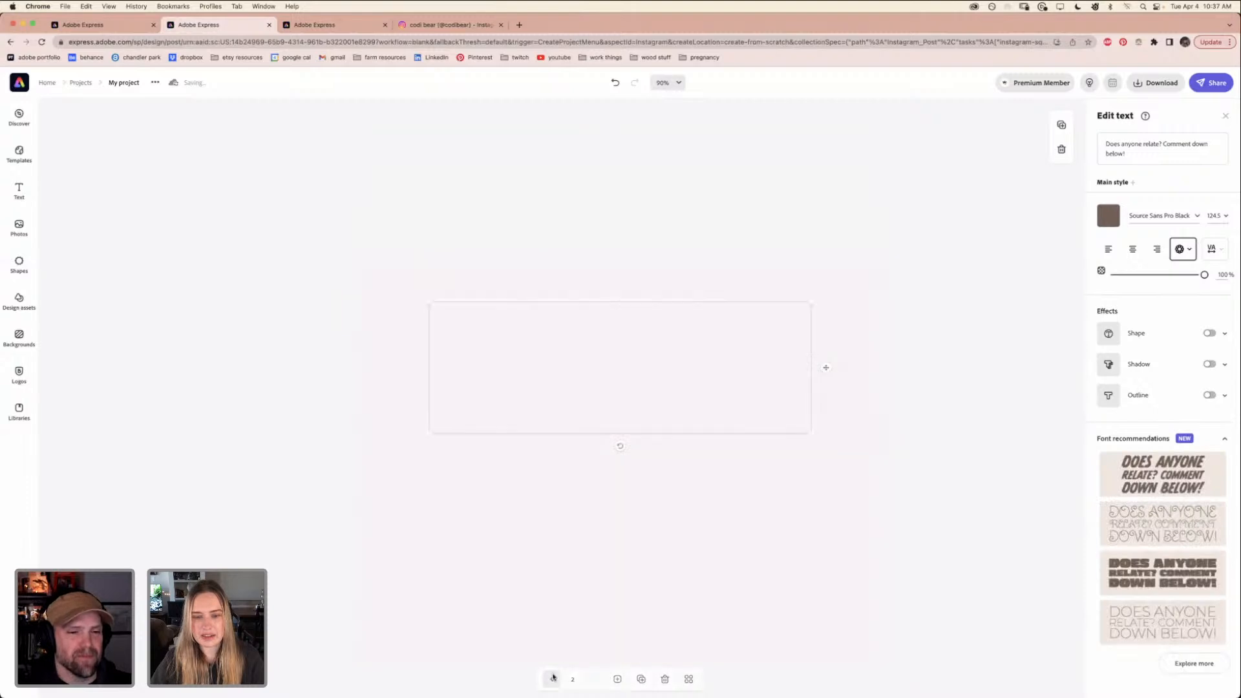
{"action": "left_click", "coordinate": [590, 679]}
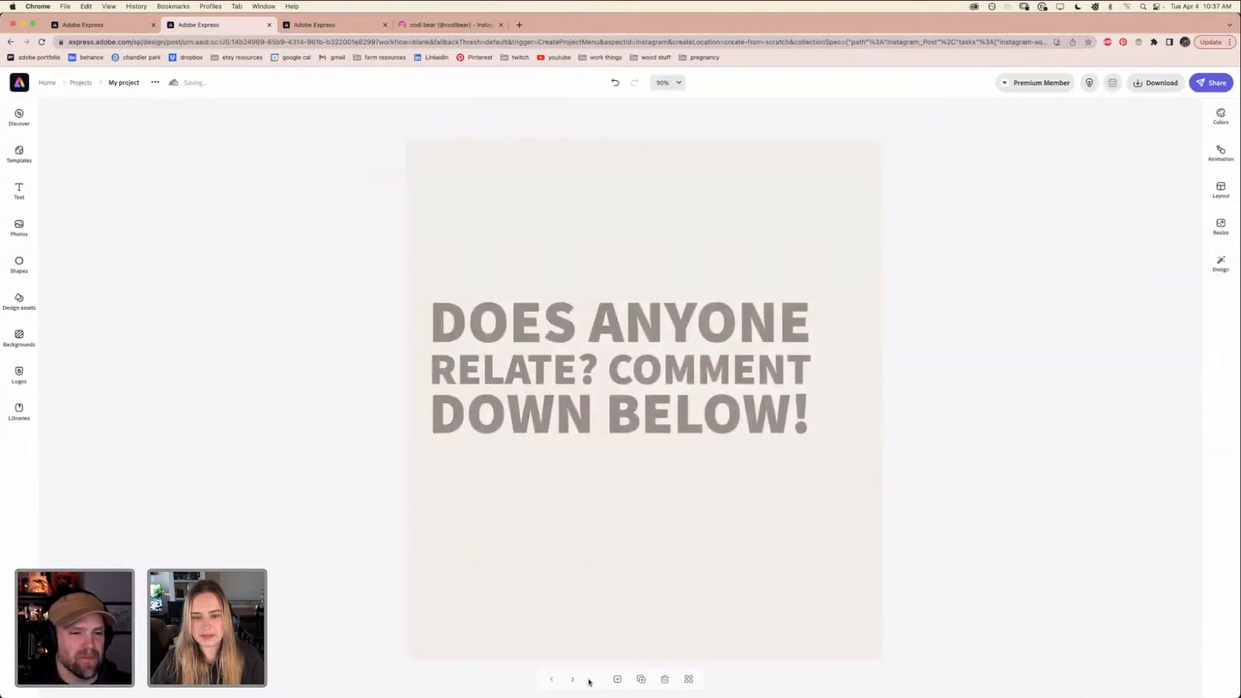
{"action": "left_click_drag", "start_coordinate": [595, 407], "coordinate": [595, 415]}
On the first page, search the shapes for "dog paws" and place the trail of three solid paw prints over the headline's end
{"action": "left_click", "coordinate": [551, 678]}
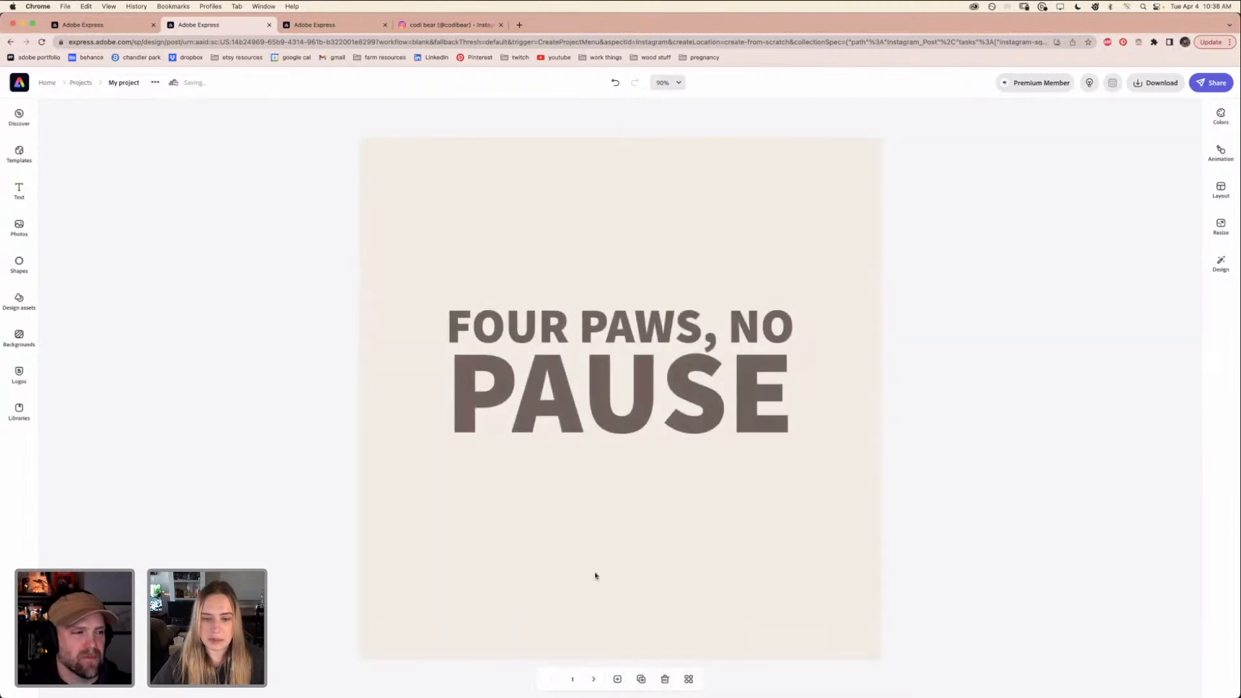
{"action": "left_click", "coordinate": [20, 272]}
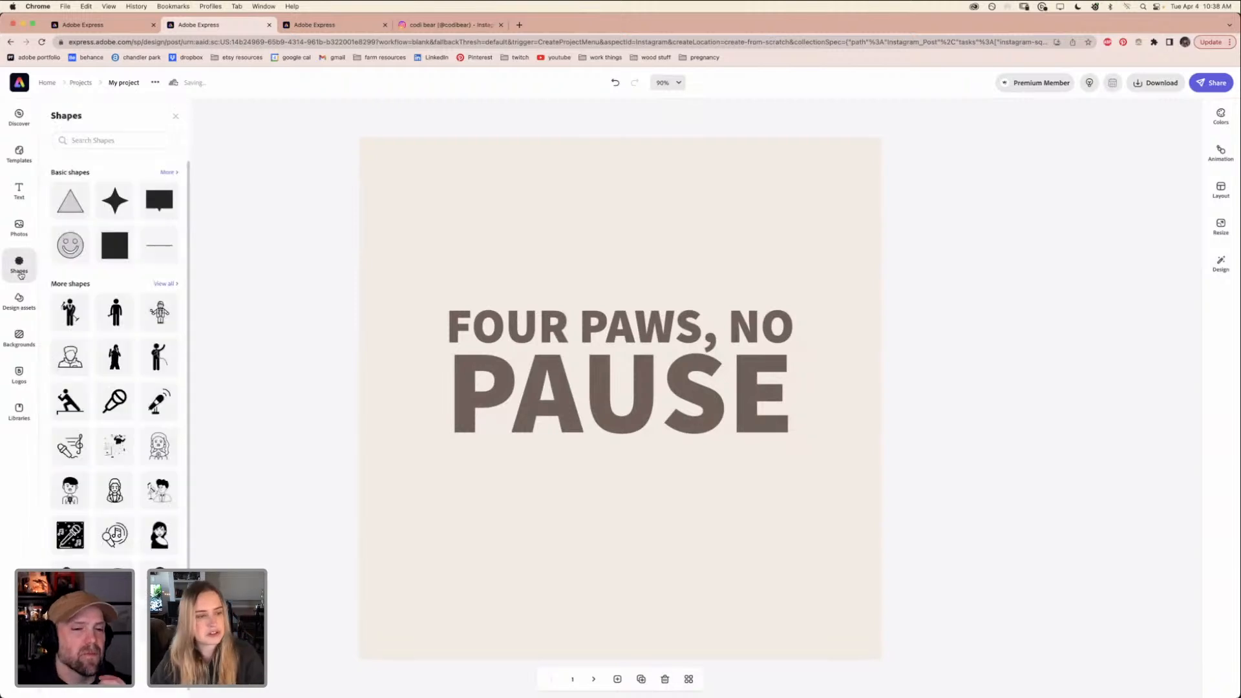
{"action": "left_click", "coordinate": [102, 140]}
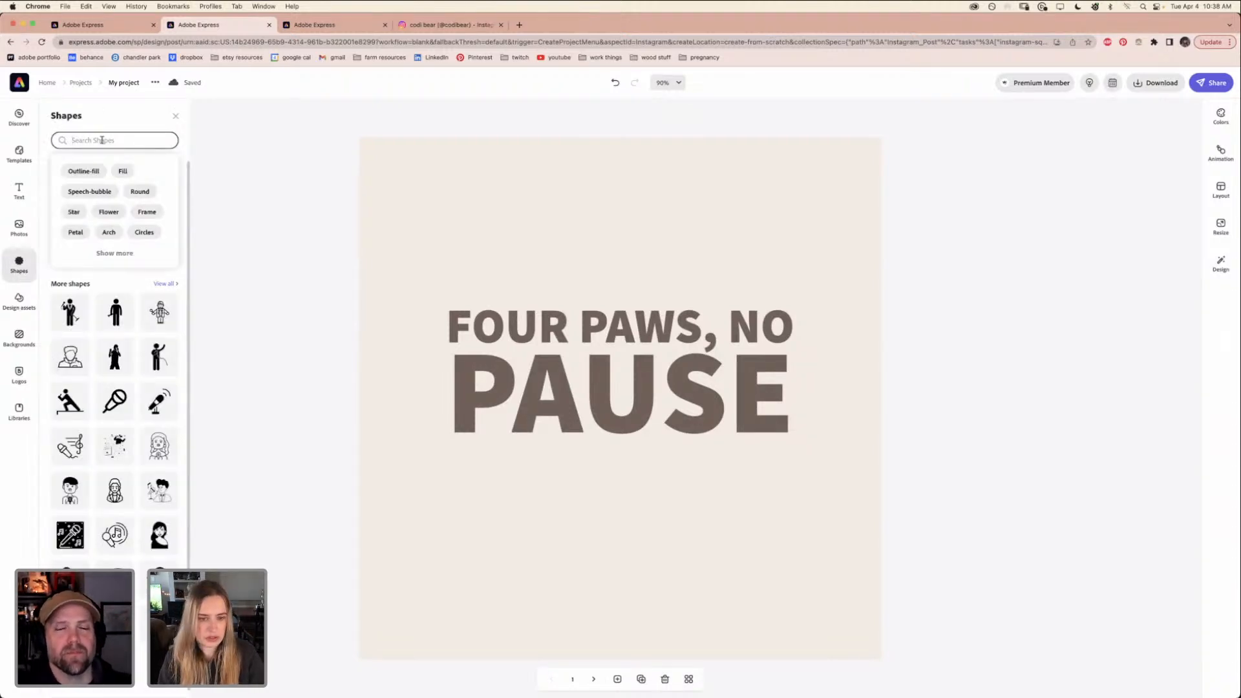
{"action": "type", "text": "dog paws"}
{"action": "key", "text": "Return"}
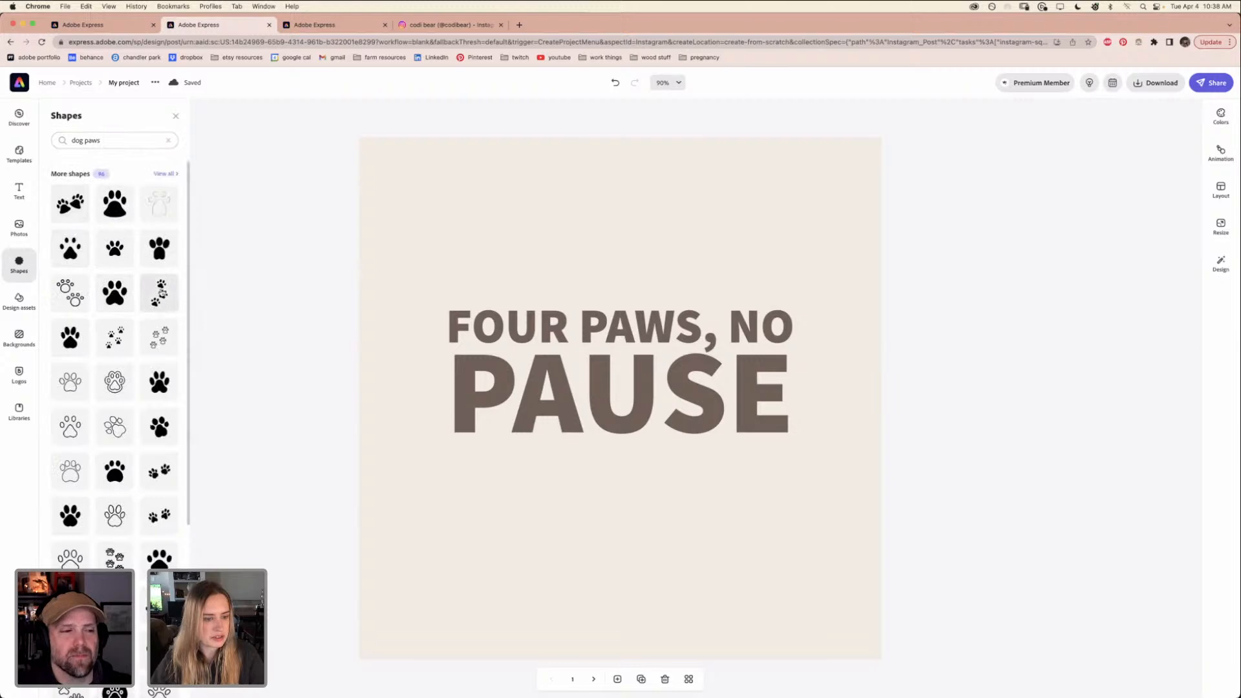
{"action": "scroll", "coordinate": [102, 399], "scroll_direction": "down", "scroll_amount": 1}
{"action": "scroll", "coordinate": [102, 399], "scroll_direction": "down", "scroll_amount": 4}
{"action": "scroll", "coordinate": [101, 400], "scroll_direction": "up", "scroll_amount": 4}
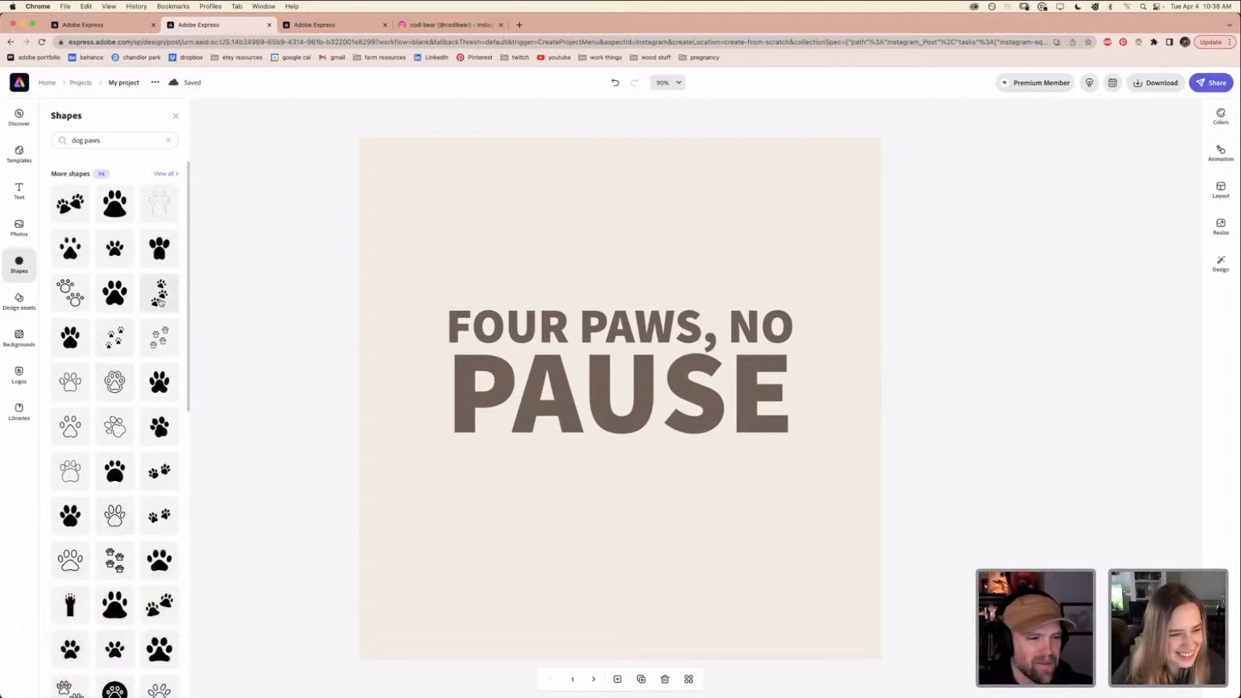
{"action": "left_click_drag", "start_coordinate": [161, 302], "coordinate": [700, 416]}
{"action": "left_click", "coordinate": [731, 462]}
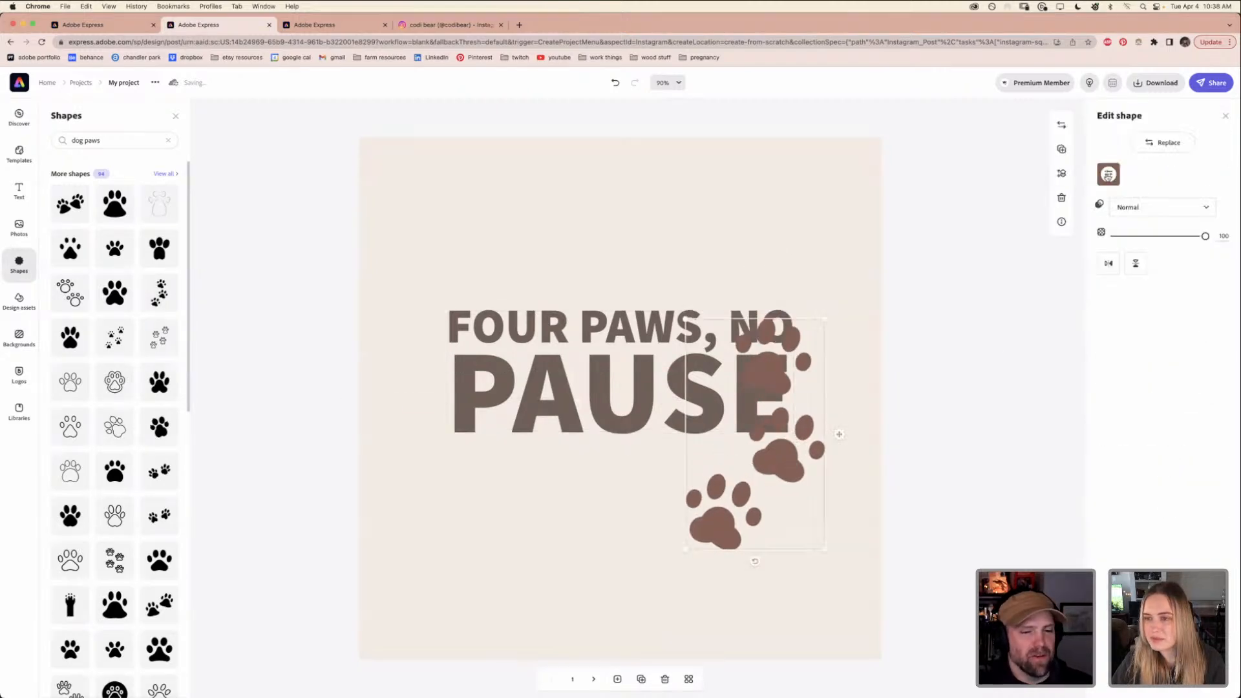
Recolor the paw print trail with the dusty rose color from the Rebarkable Dog Spa brand
{"action": "left_click", "coordinate": [1107, 175]}
{"action": "left_click", "coordinate": [1119, 225]}
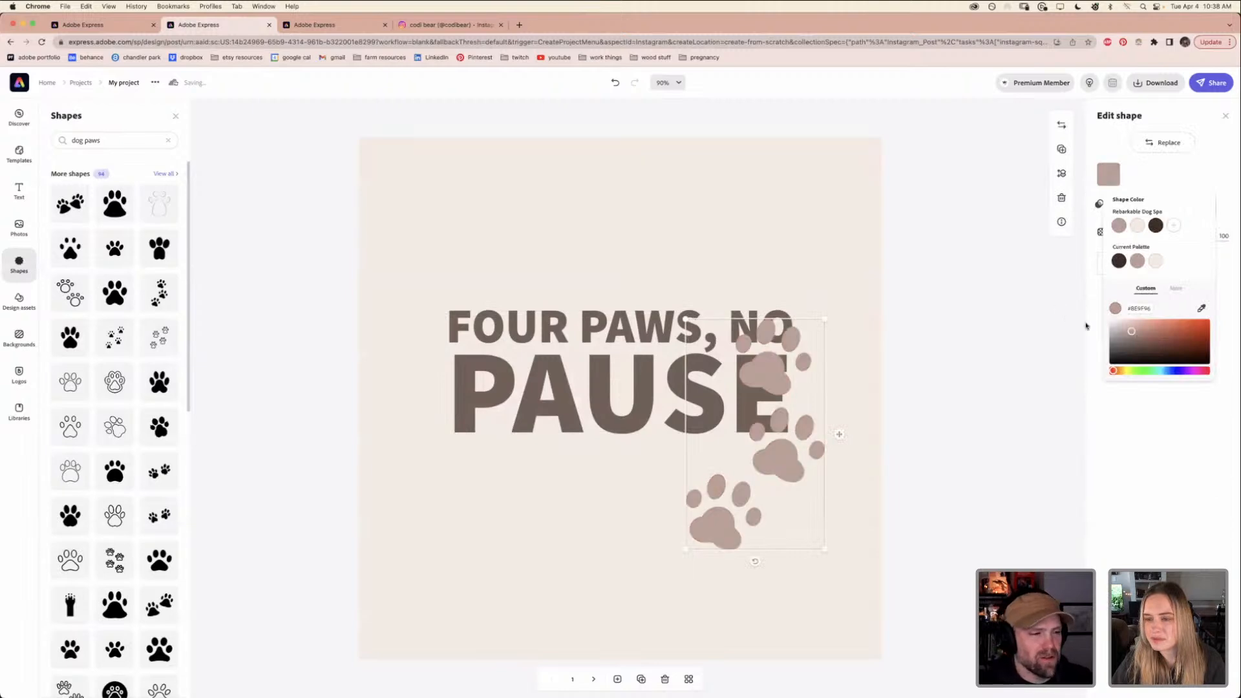
{"action": "left_click", "coordinate": [1111, 437]}
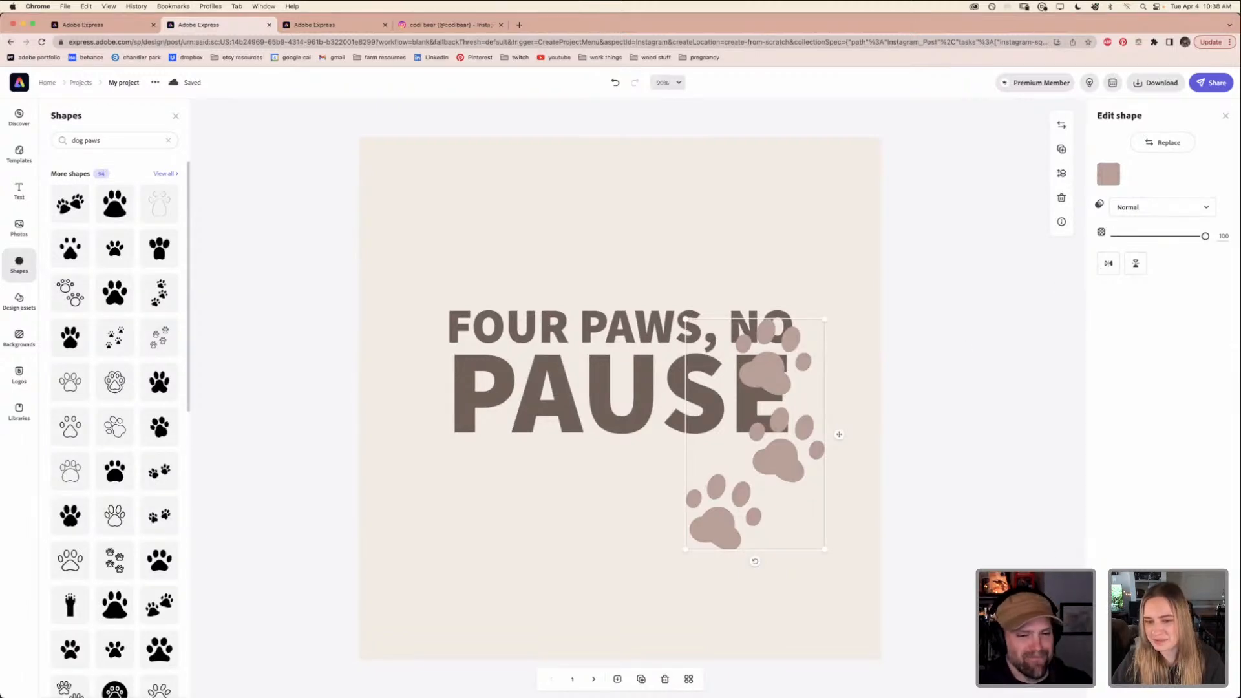
Send the paw print trail behind the headline, shift it up slightly and reduce its opacity to 20
{"action": "key", "text": "super+["}
{"action": "left_click_drag", "start_coordinate": [807, 363], "coordinate": [819, 316]}
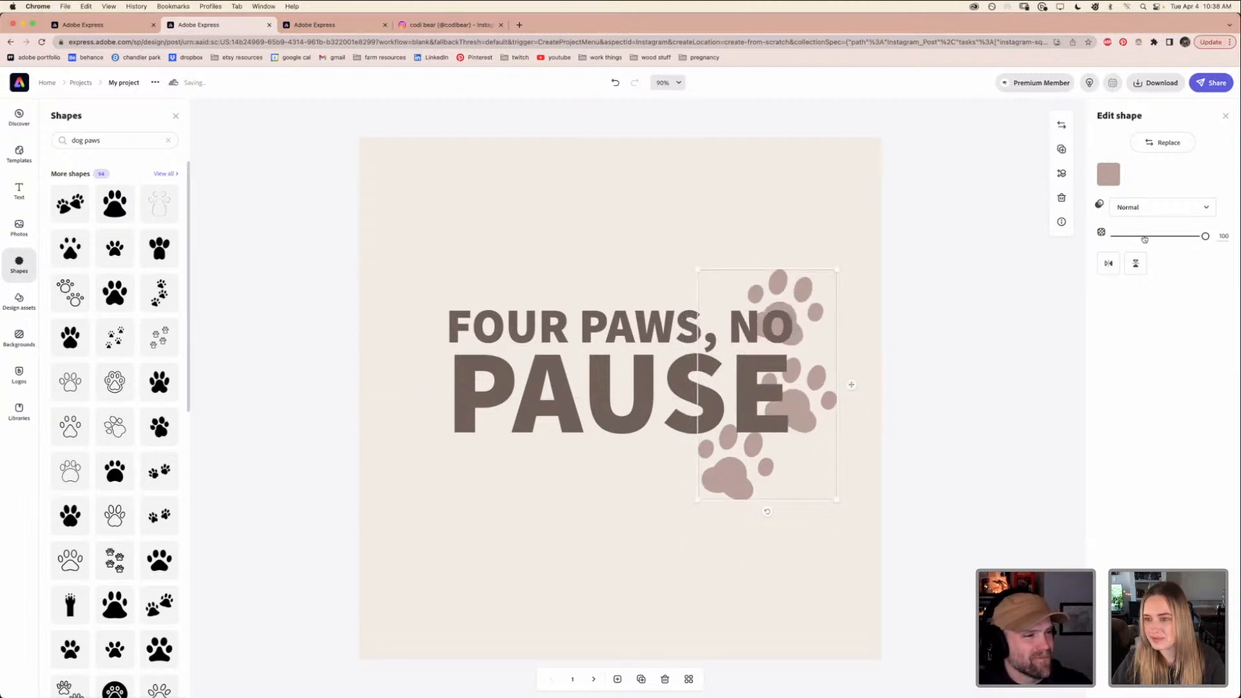
{"action": "left_click_drag", "start_coordinate": [1144, 239], "coordinate": [1129, 236]}
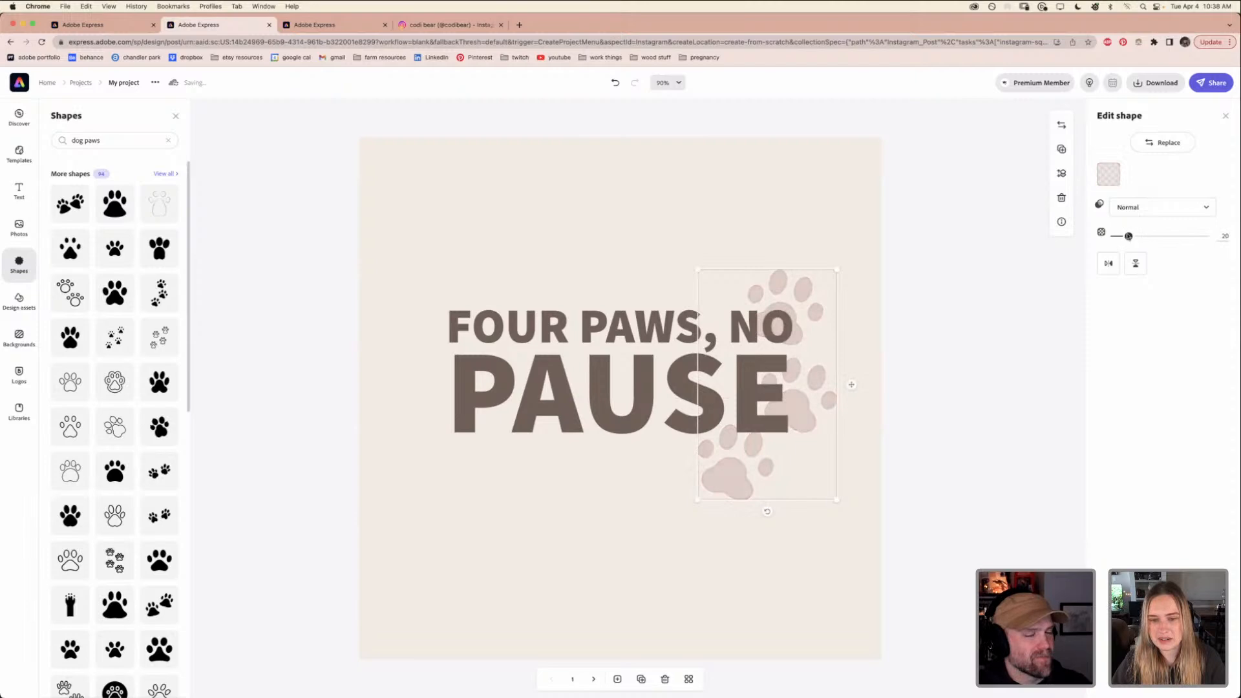
{"action": "left_click", "coordinate": [959, 409]}
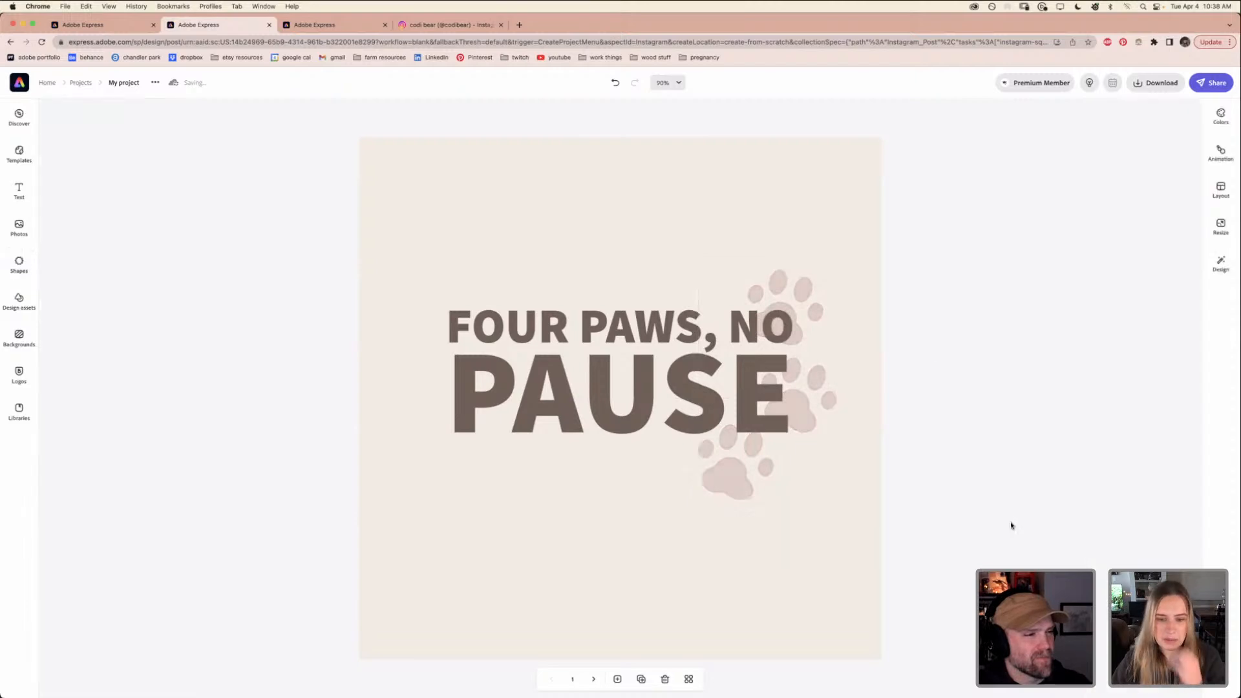
Enlarge the paw print trail slightly and reposition it behind the end of the headline
{"action": "left_click", "coordinate": [801, 298]}
{"action": "left_click_drag", "start_coordinate": [837, 270], "coordinate": [853, 228]}
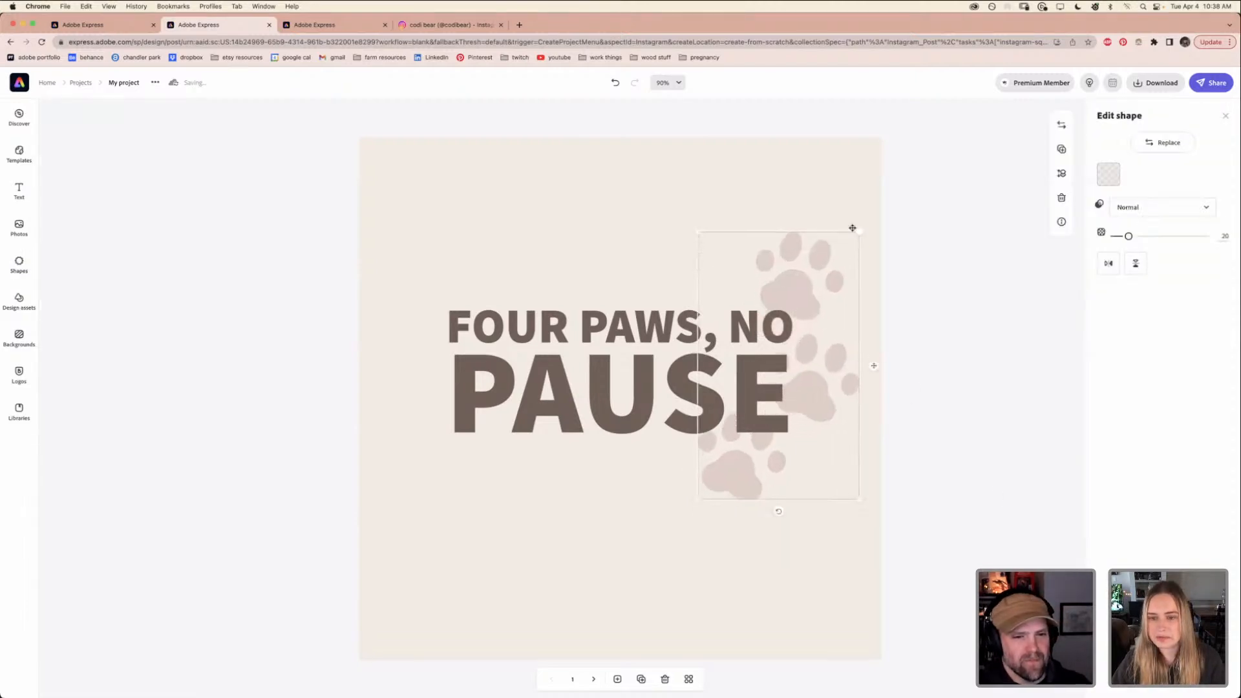
{"action": "left_click_drag", "start_coordinate": [798, 299], "coordinate": [794, 304]}
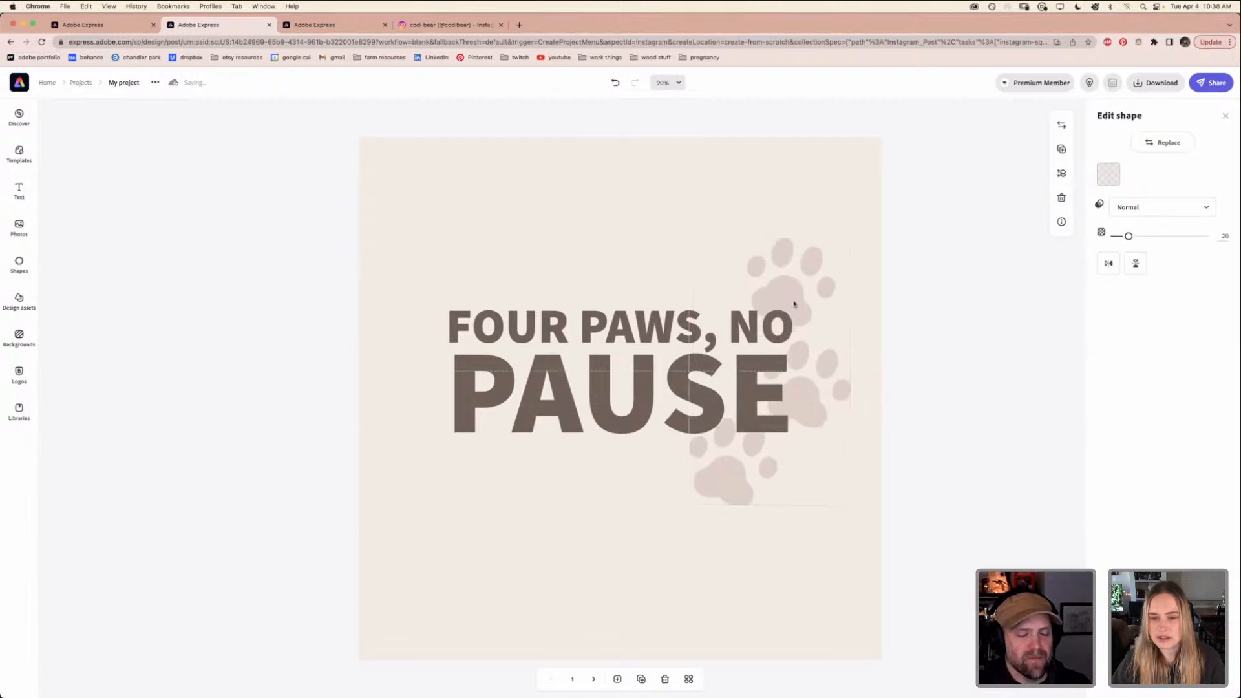
{"action": "left_click", "coordinate": [989, 346]}
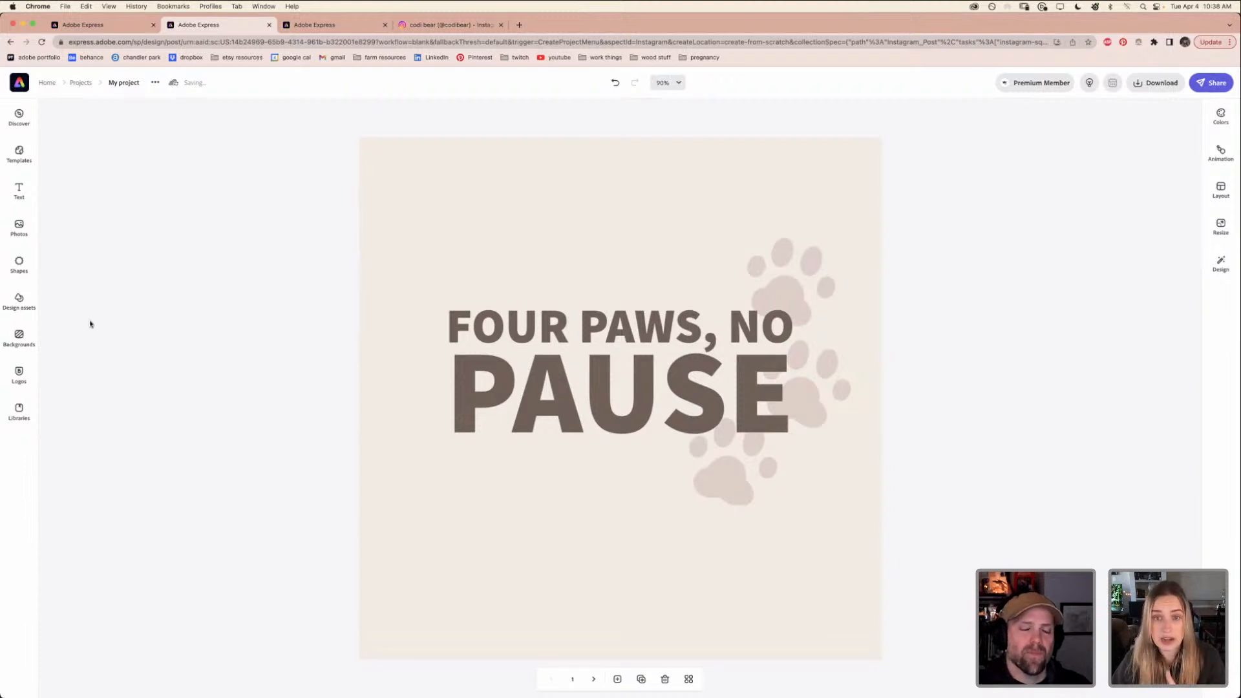
Change the headline's font to Adobe Jenson Pro Regular
{"action": "left_click", "coordinate": [556, 396]}
{"action": "left_click", "coordinate": [1155, 223]}
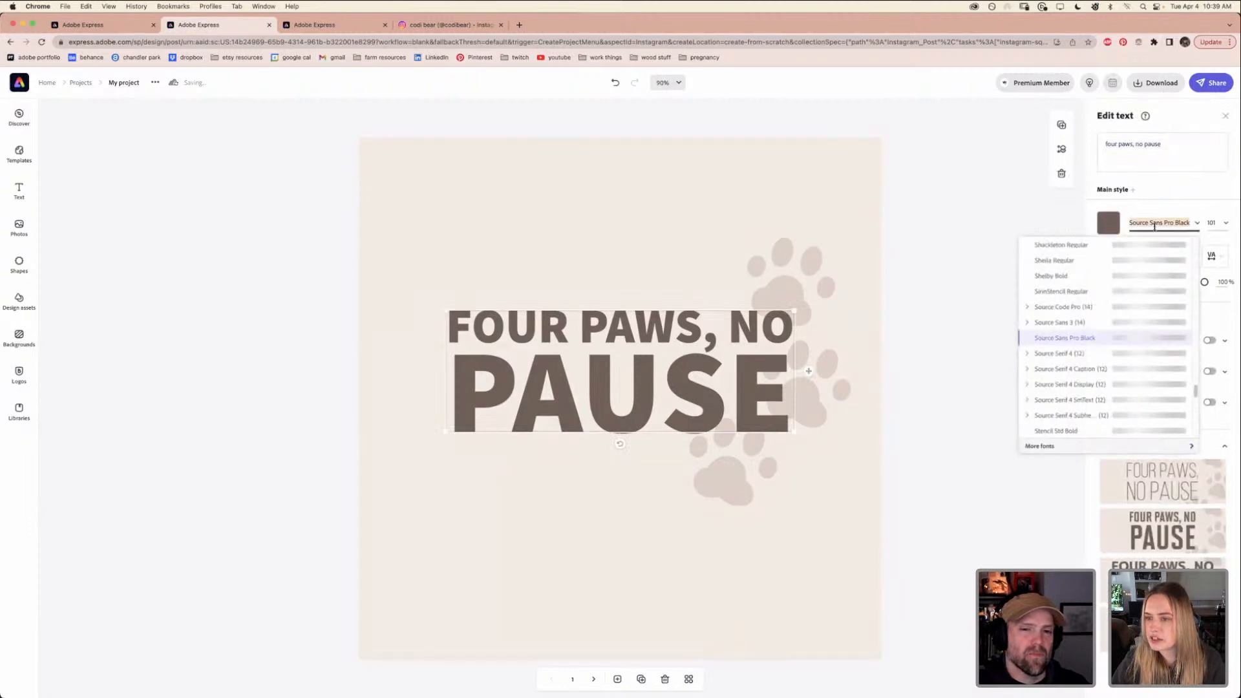
{"action": "scroll", "coordinate": [1092, 336], "scroll_direction": "up", "scroll_amount": 5}
{"action": "scroll", "coordinate": [1078, 348], "scroll_direction": "up", "scroll_amount": 5}
{"action": "scroll", "coordinate": [1078, 347], "scroll_direction": "up", "scroll_amount": 5}
{"action": "scroll", "coordinate": [1078, 347], "scroll_direction": "up", "scroll_amount": 5}
{"action": "scroll", "coordinate": [1078, 347], "scroll_direction": "up", "scroll_amount": 5}
{"action": "scroll", "coordinate": [1078, 348], "scroll_direction": "up", "scroll_amount": 5}
{"action": "scroll", "coordinate": [1078, 349], "scroll_direction": "up", "scroll_amount": 3}
{"action": "left_click", "coordinate": [1075, 349]}
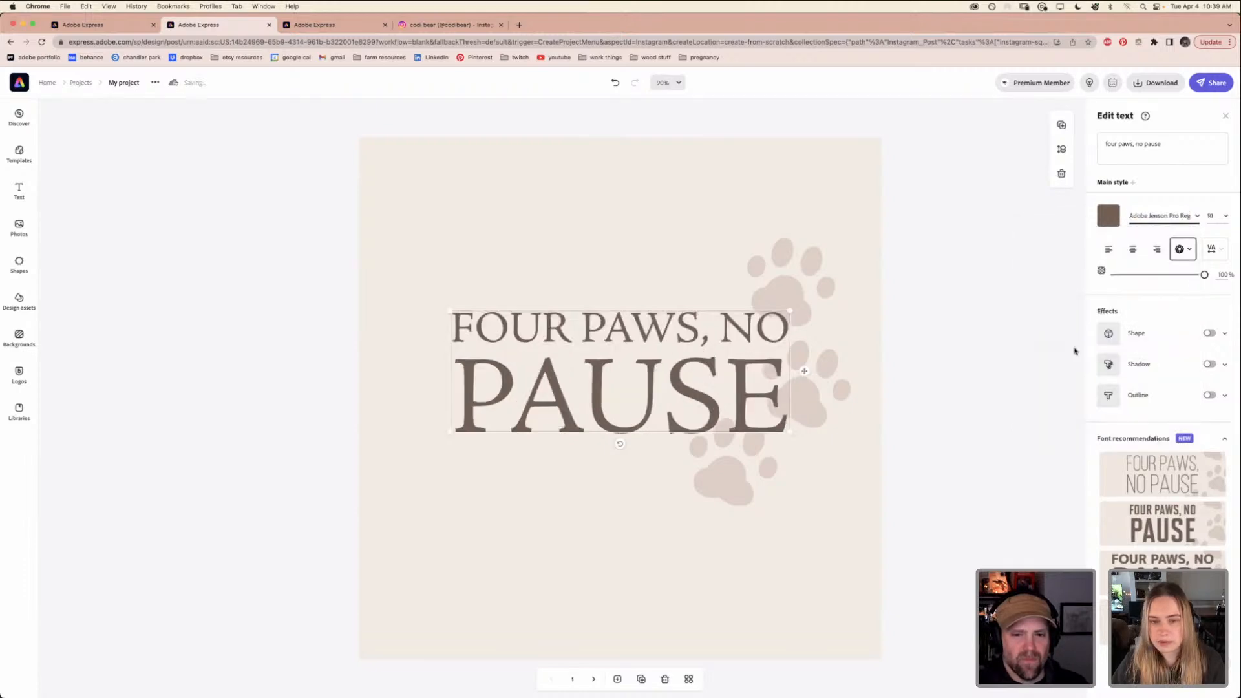
{"action": "left_click", "coordinate": [994, 464]}
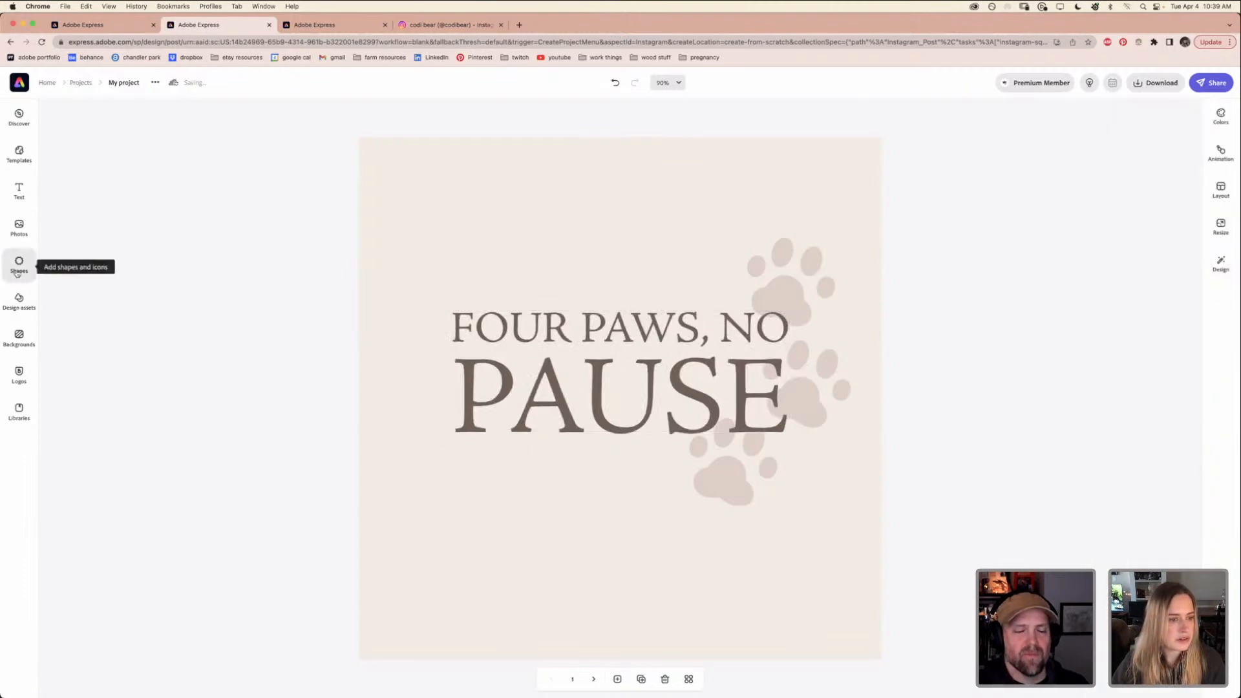
Search the design assets for "dog pencil" and add the engraved running dog and standing dog to the page
{"action": "left_click", "coordinate": [11, 314]}
{"action": "left_click", "coordinate": [94, 139]}
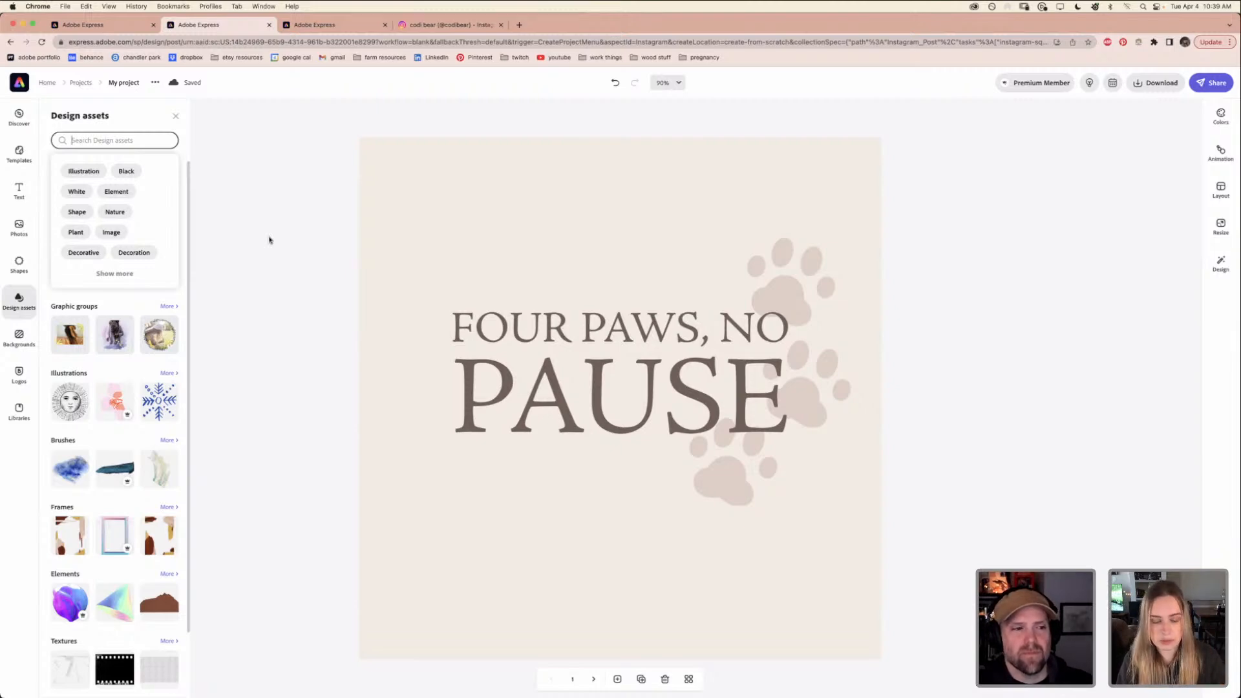
{"action": "type", "text": "dog"}
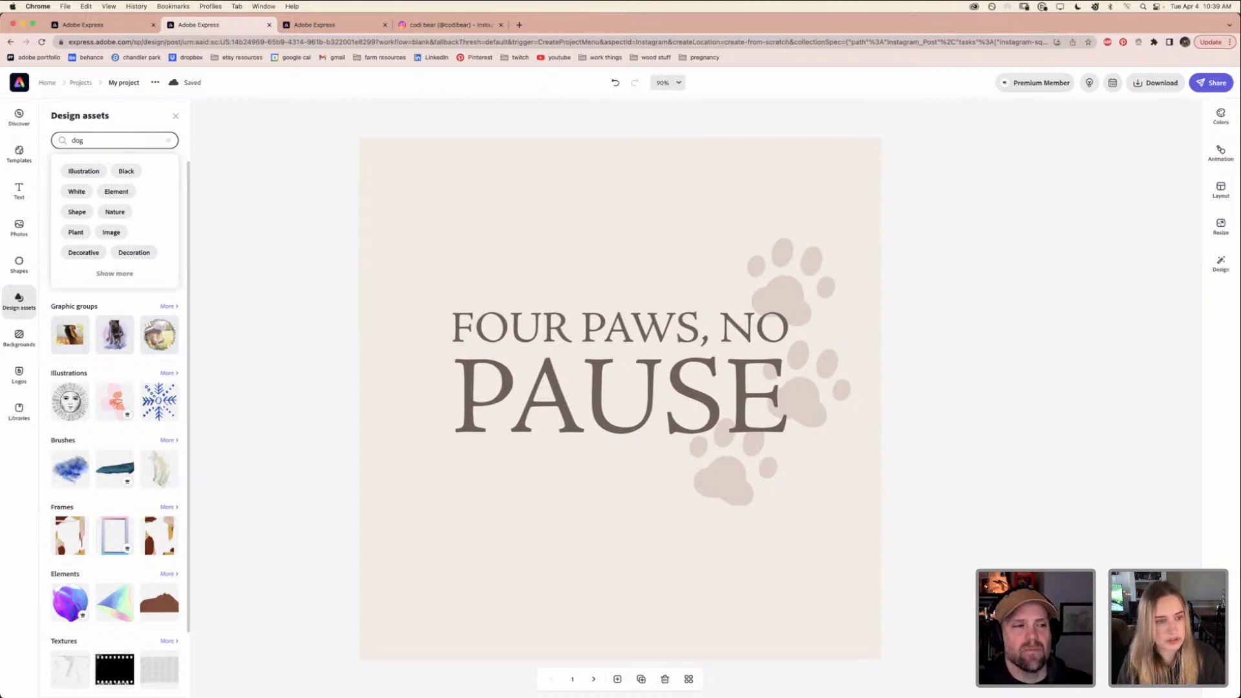
{"action": "type", "text": " penci"}
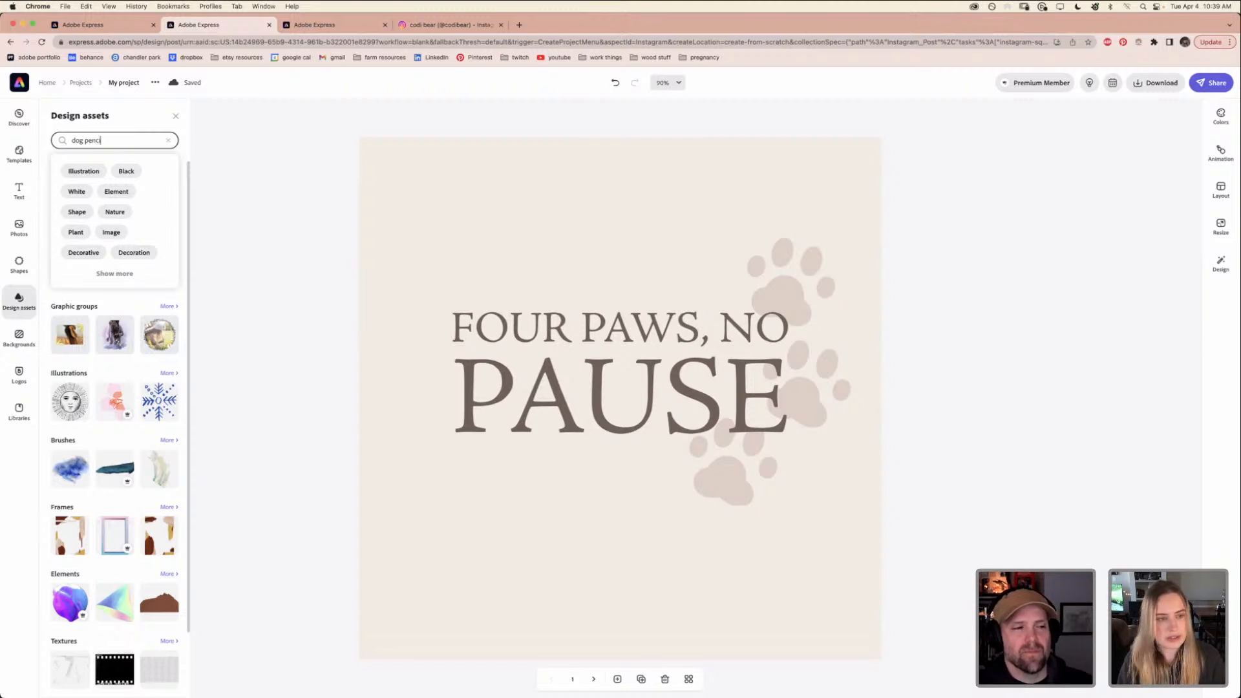
{"action": "type", "text": "l"}
{"action": "key", "text": "Return"}
{"action": "scroll", "coordinate": [119, 476], "scroll_direction": "down", "scroll_amount": 5}
{"action": "scroll", "coordinate": [110, 459], "scroll_direction": "up", "scroll_amount": 5}
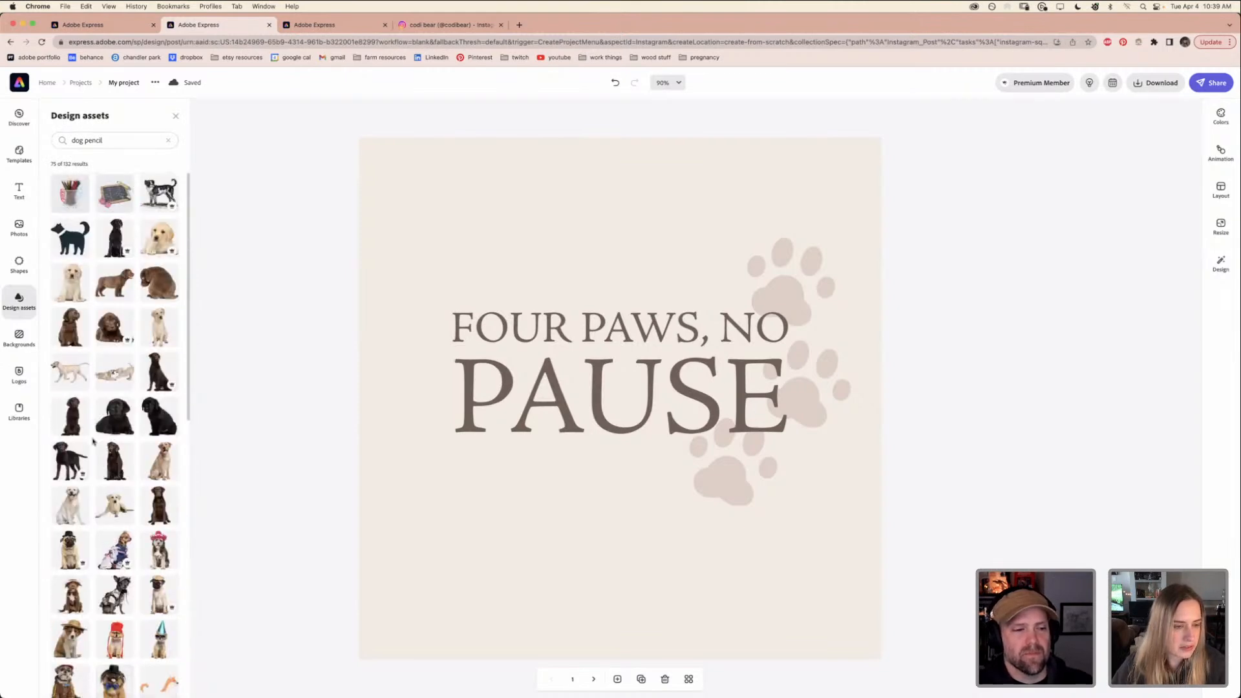
{"action": "scroll", "coordinate": [92, 442], "scroll_direction": "down", "scroll_amount": 10}
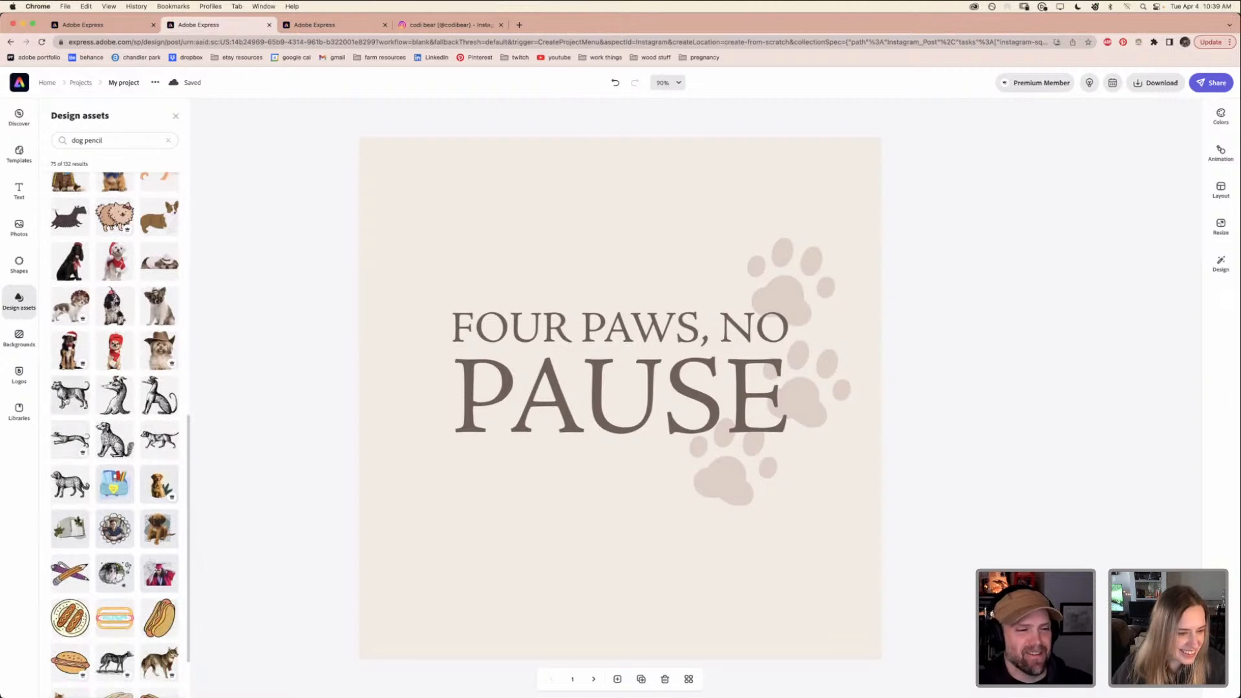
{"action": "left_click", "coordinate": [66, 489]}
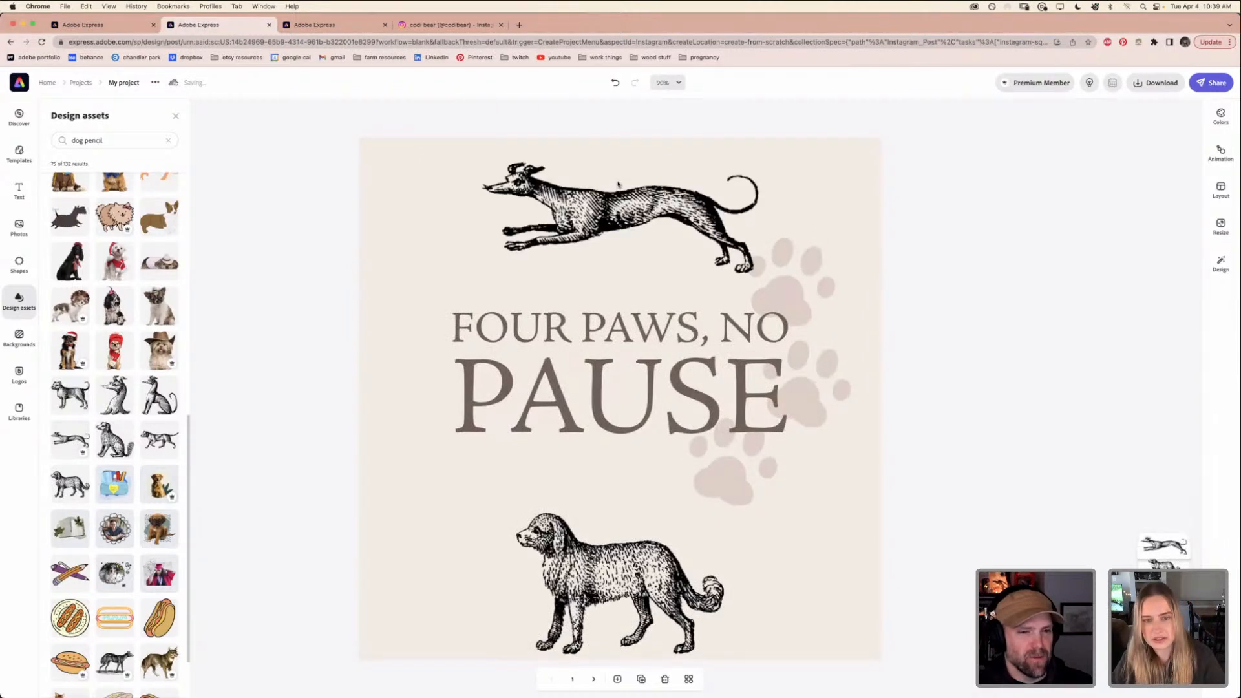
Delete the standing dog and centre the running dog directly beneath the headline
{"action": "left_click_drag", "start_coordinate": [619, 188], "coordinate": [620, 474]}
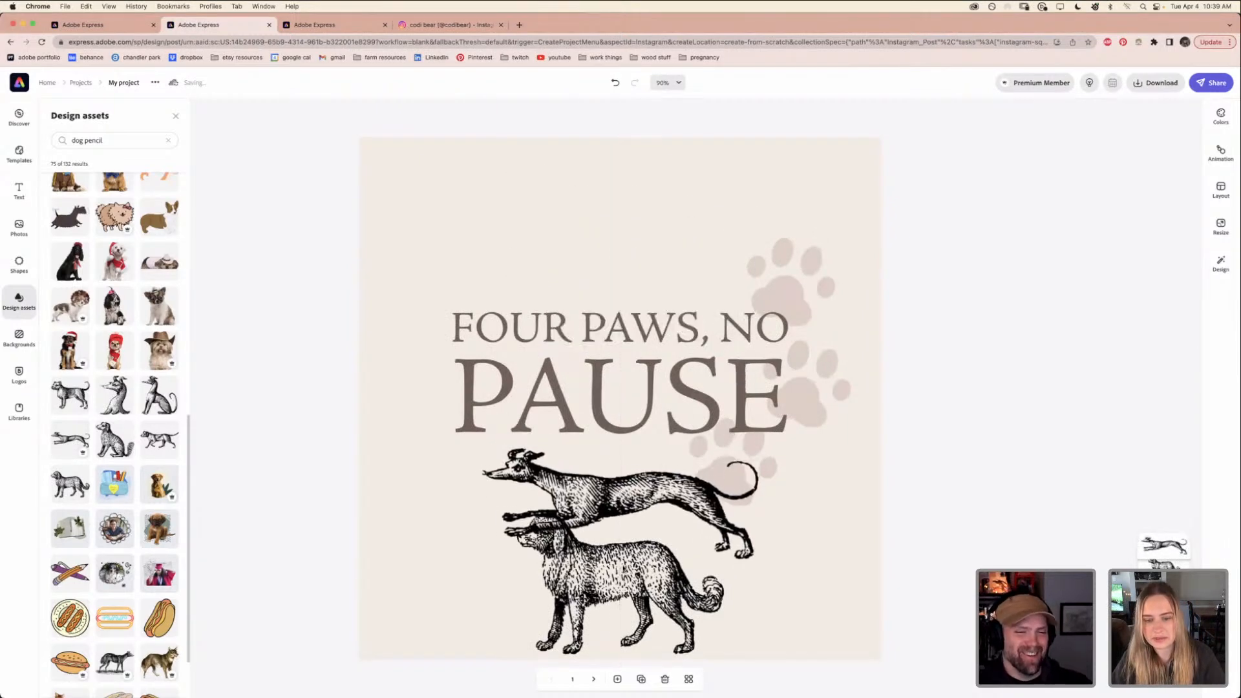
{"action": "left_click", "coordinate": [622, 568]}
{"action": "key", "text": "Delete"}
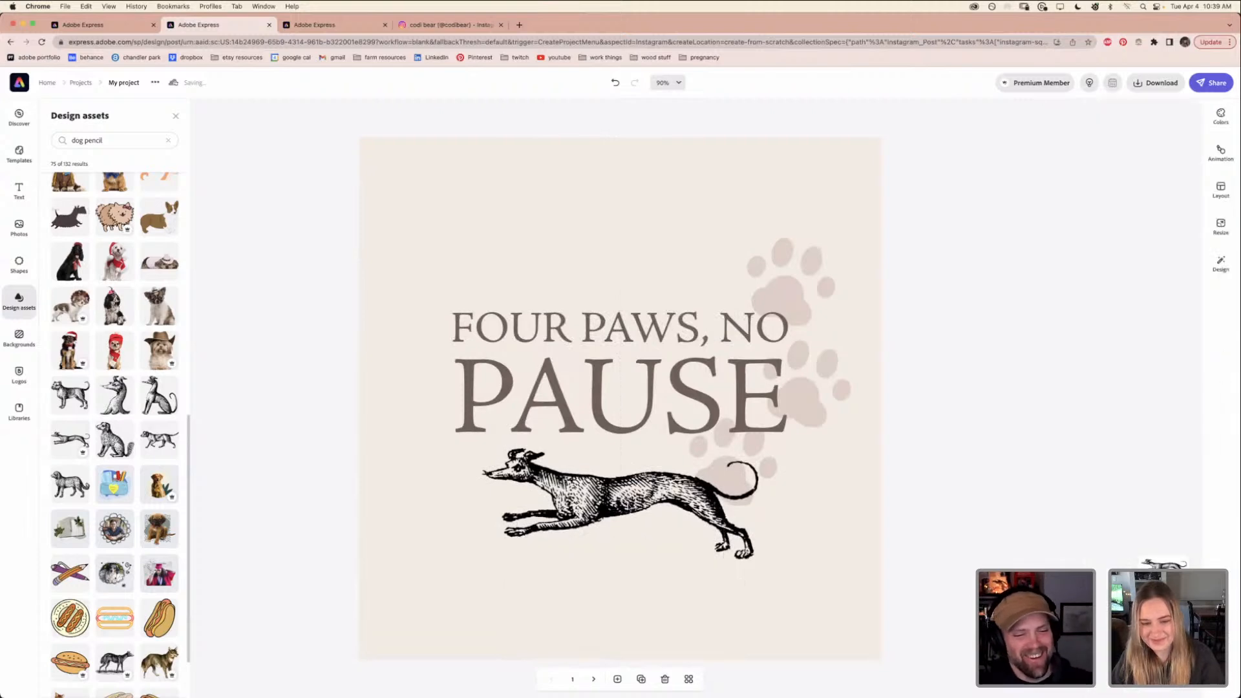
{"action": "left_click_drag", "start_coordinate": [612, 506], "coordinate": [613, 512]}
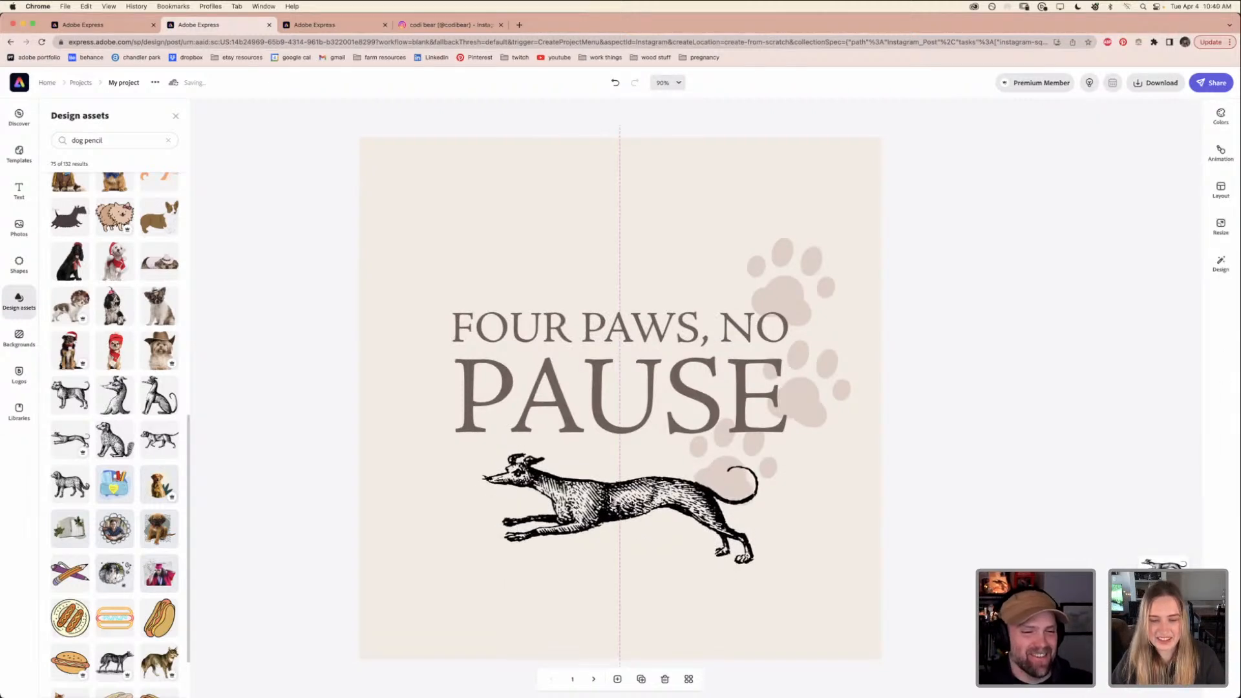
{"action": "left_click", "coordinate": [702, 493]}
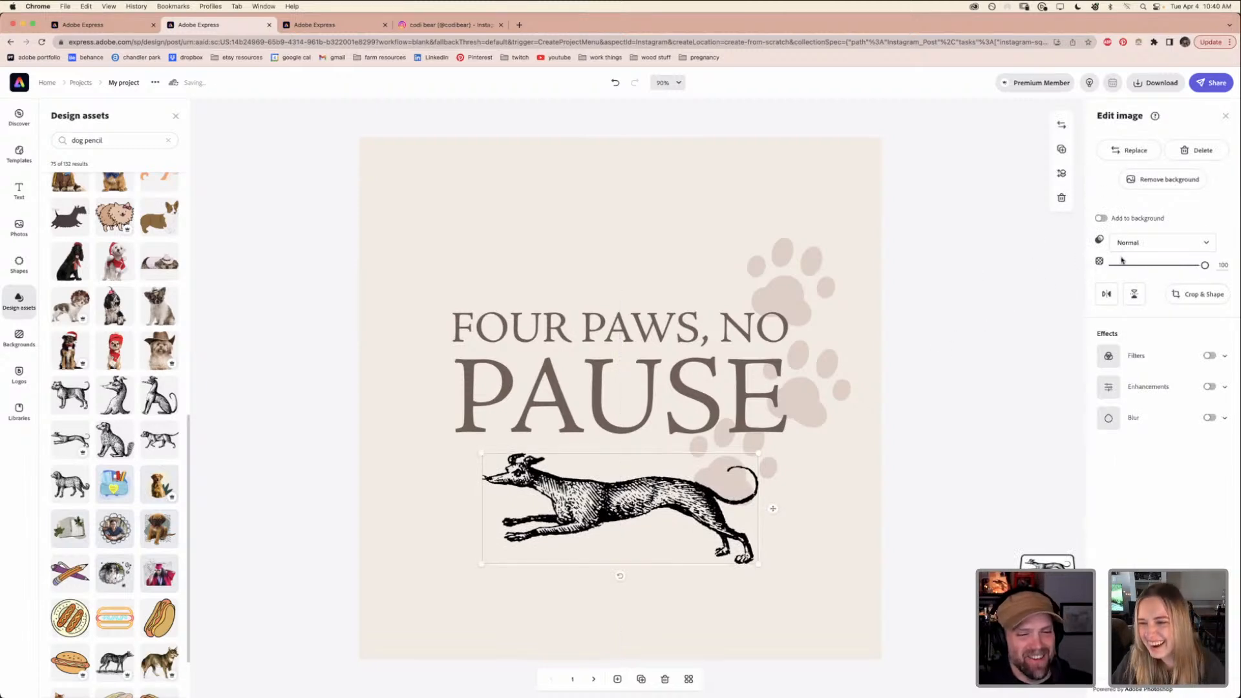
{"action": "left_click_drag", "start_coordinate": [701, 493], "coordinate": [701, 493]}
Recolor the headline with the dark brown from the Rebarkable Dog Spa brand colors
{"action": "left_click", "coordinate": [679, 386]}
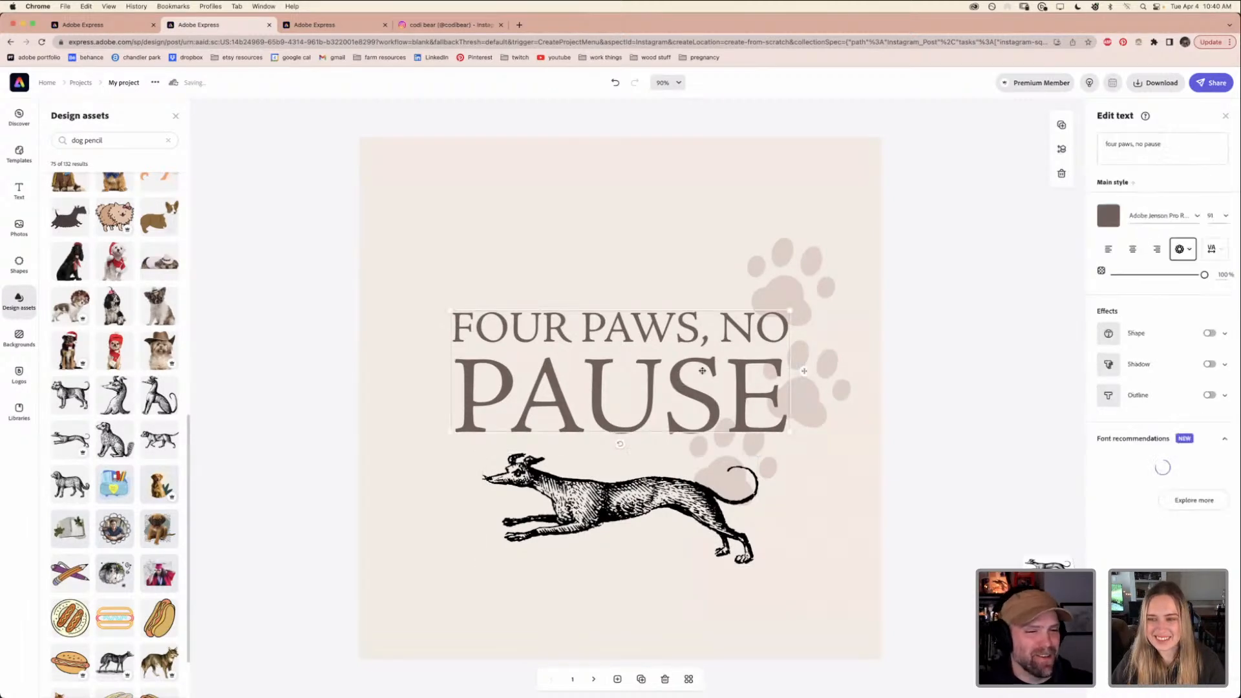
{"action": "left_click", "coordinate": [1108, 216]}
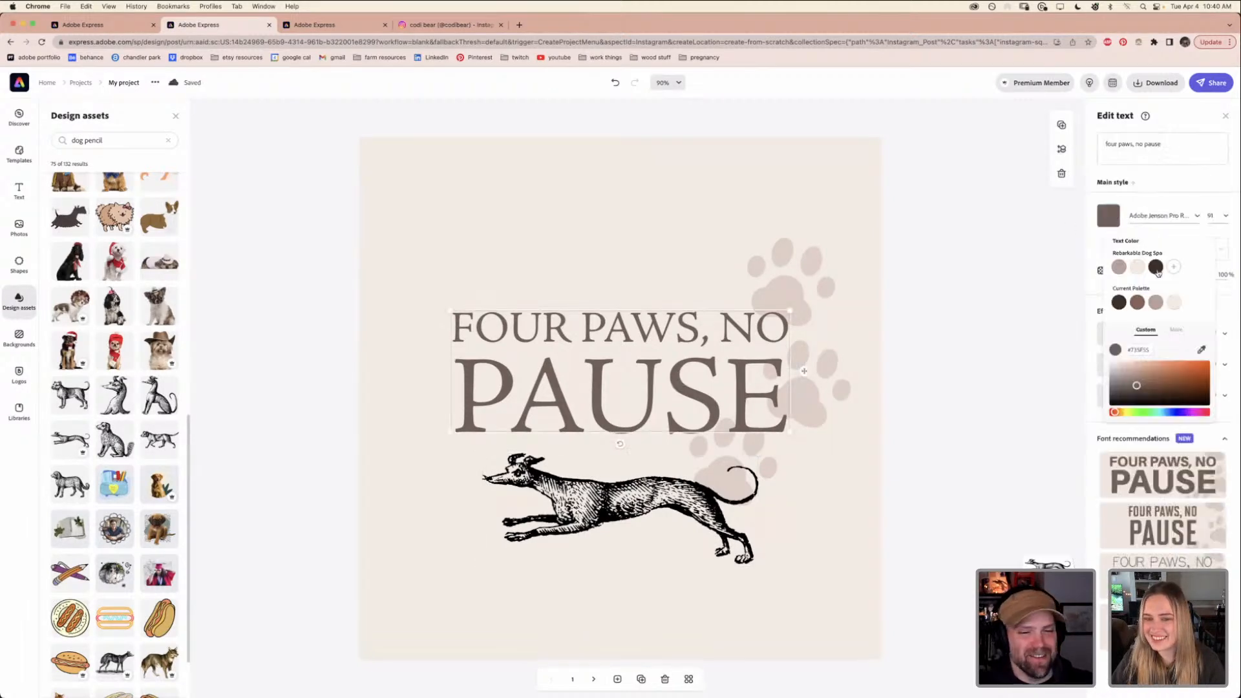
{"action": "left_click", "coordinate": [1156, 268]}
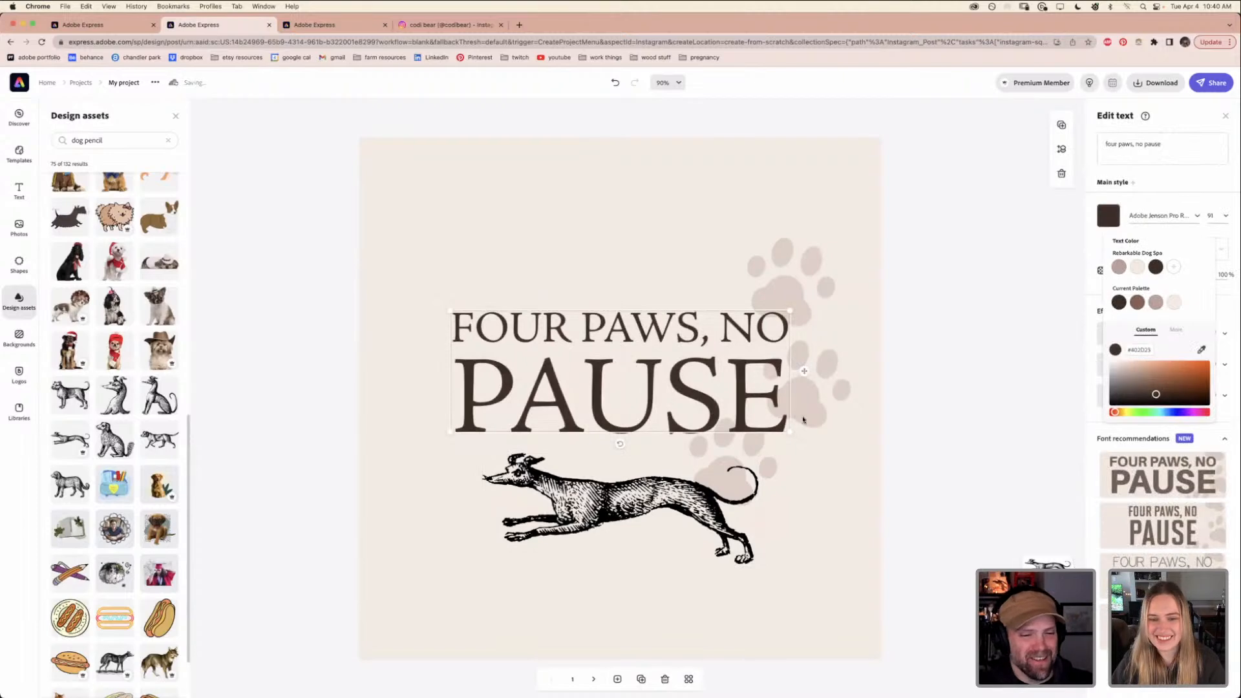
Apply a Duotone filter to the running dog, using the brand's dusty rose as the shadows color
{"action": "left_click", "coordinate": [717, 496]}
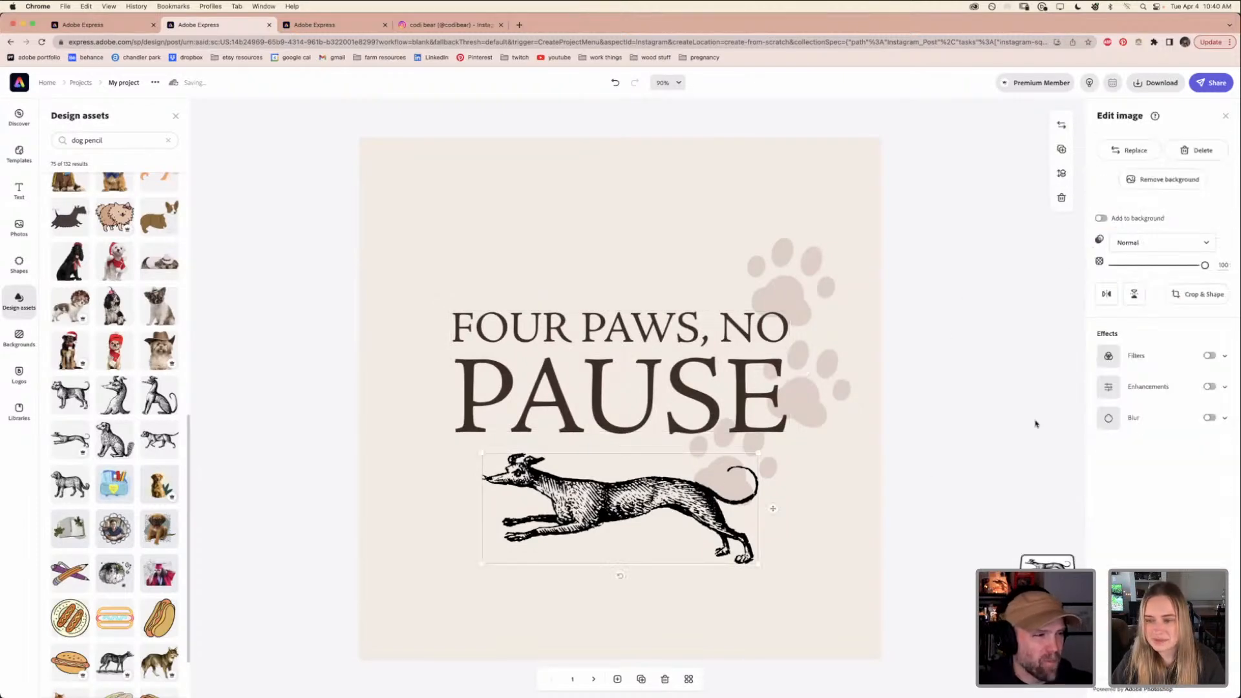
{"action": "left_click", "coordinate": [1102, 364]}
{"action": "left_click", "coordinate": [1195, 561]}
{"action": "left_click", "coordinate": [1103, 466]}
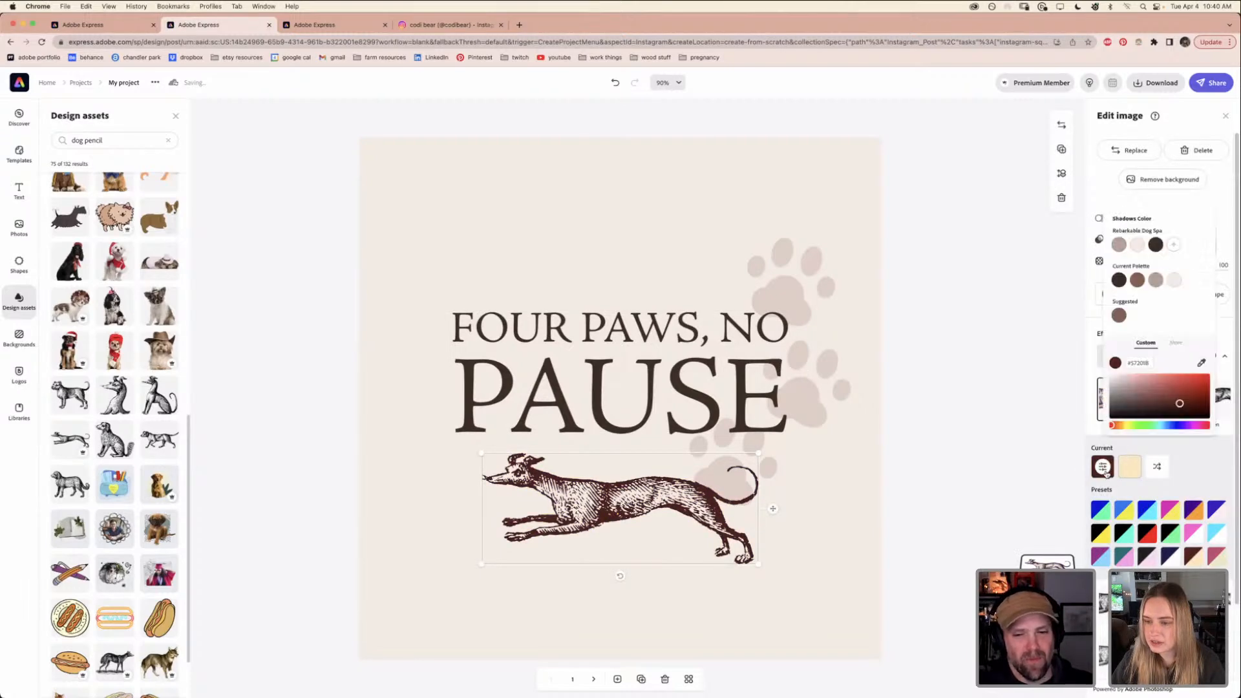
{"action": "left_click", "coordinate": [1119, 245]}
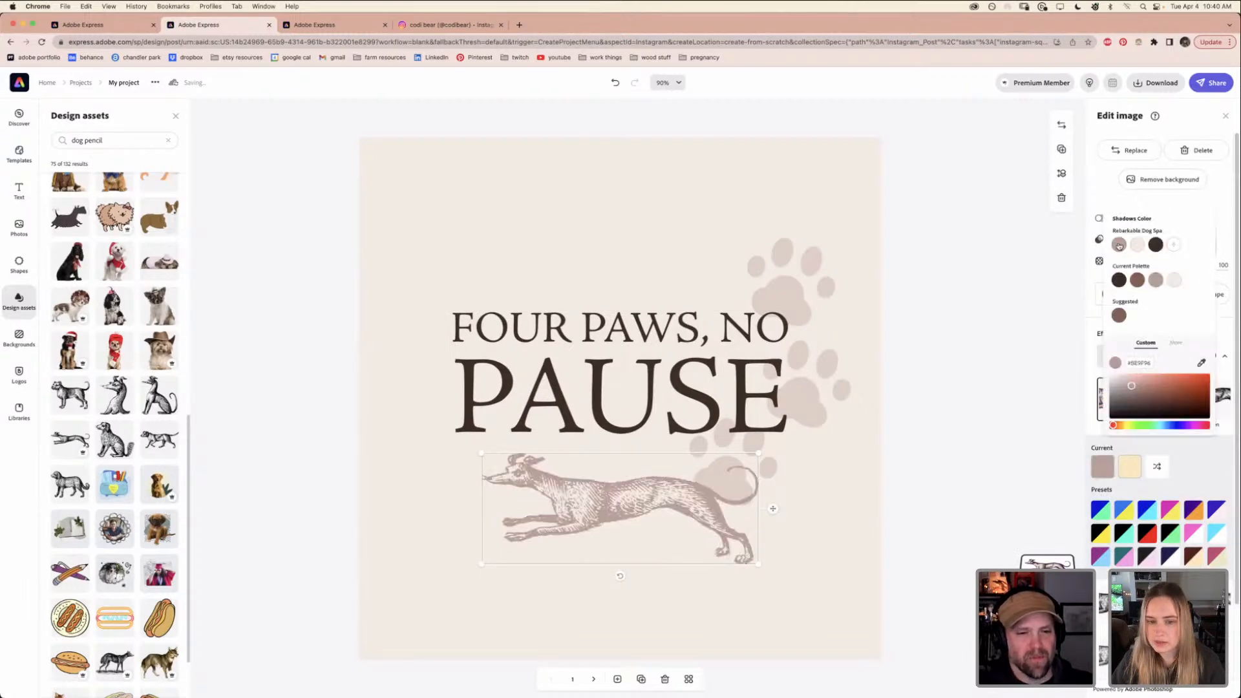
{"action": "left_click", "coordinate": [1000, 382]}
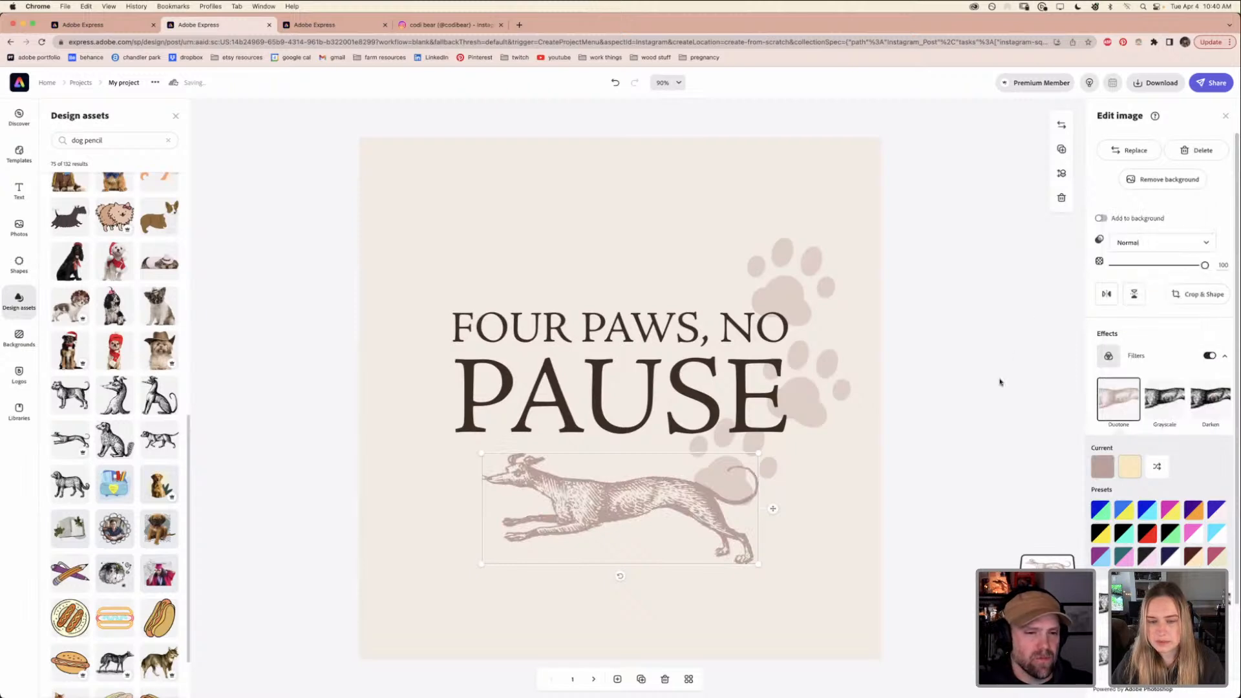
{"action": "left_click", "coordinate": [1015, 412]}
Enlarge the dog so its head and back fill the page's lower part, lower its opacity to a faint tint and adjust its position
{"action": "left_click_drag", "start_coordinate": [484, 477], "coordinate": [423, 499]}
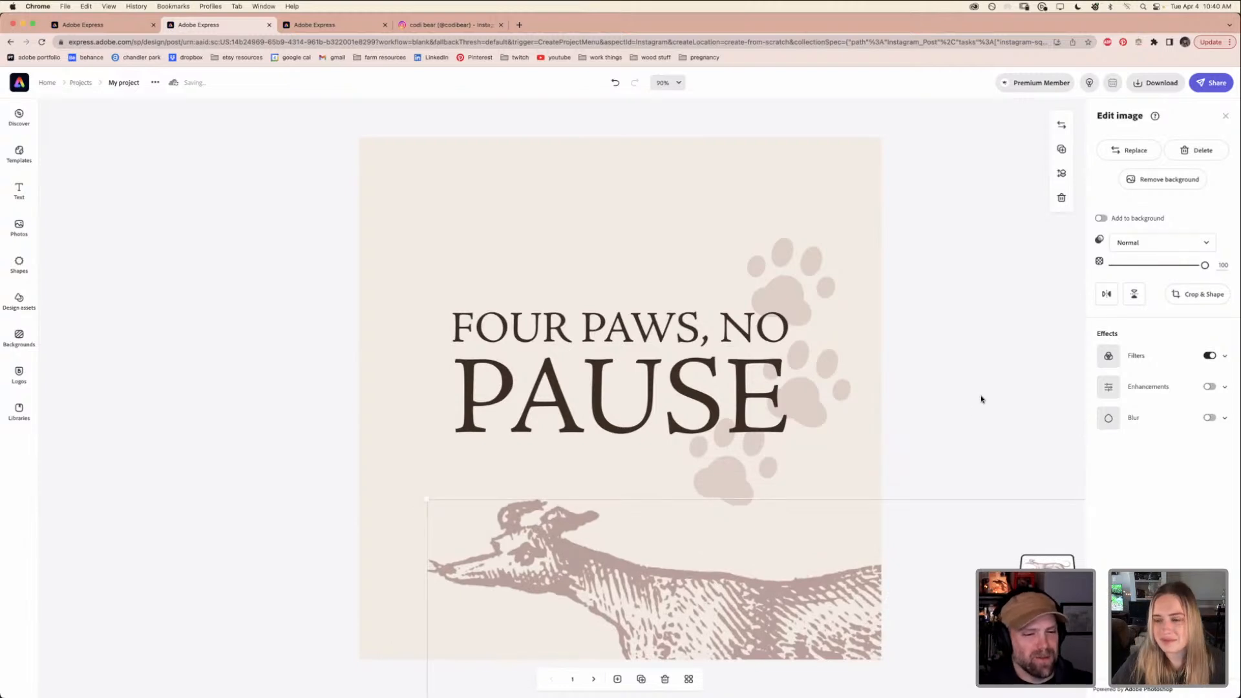
{"action": "left_click_drag", "start_coordinate": [1181, 265], "coordinate": [1129, 266]}
{"action": "left_click_drag", "start_coordinate": [1126, 266], "coordinate": [1125, 266]}
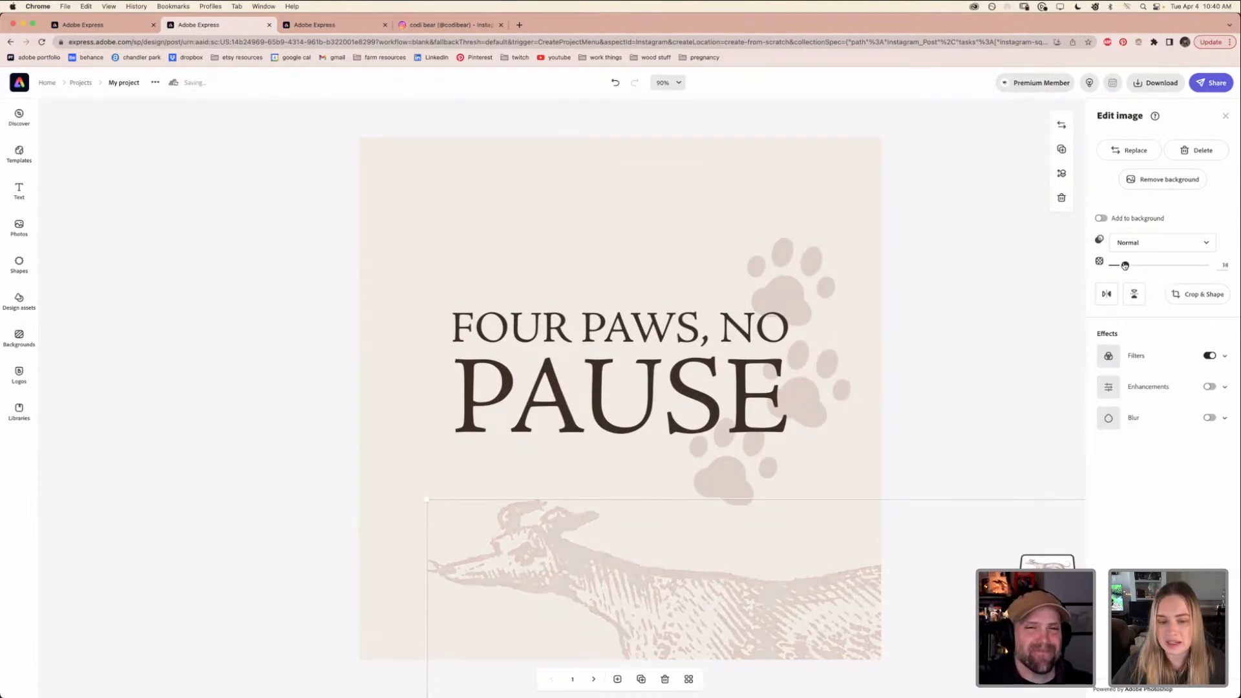
{"action": "left_click", "coordinate": [957, 331]}
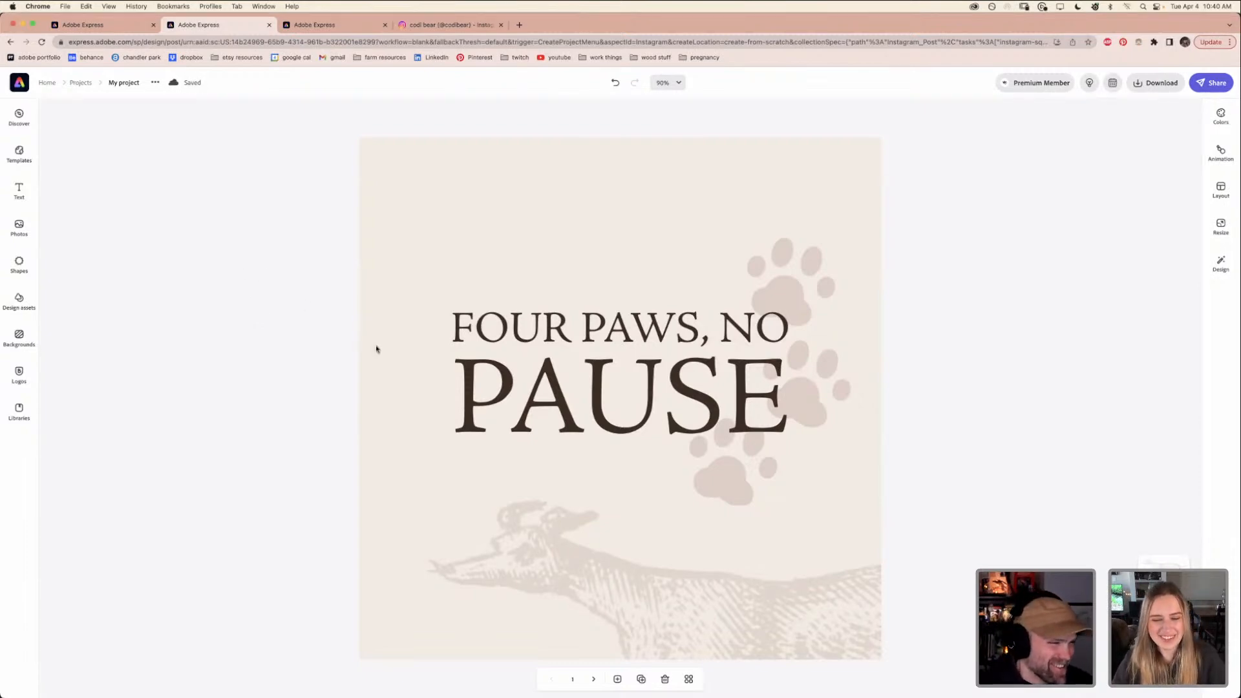
{"action": "left_click_drag", "start_coordinate": [632, 611], "coordinate": [620, 606]}
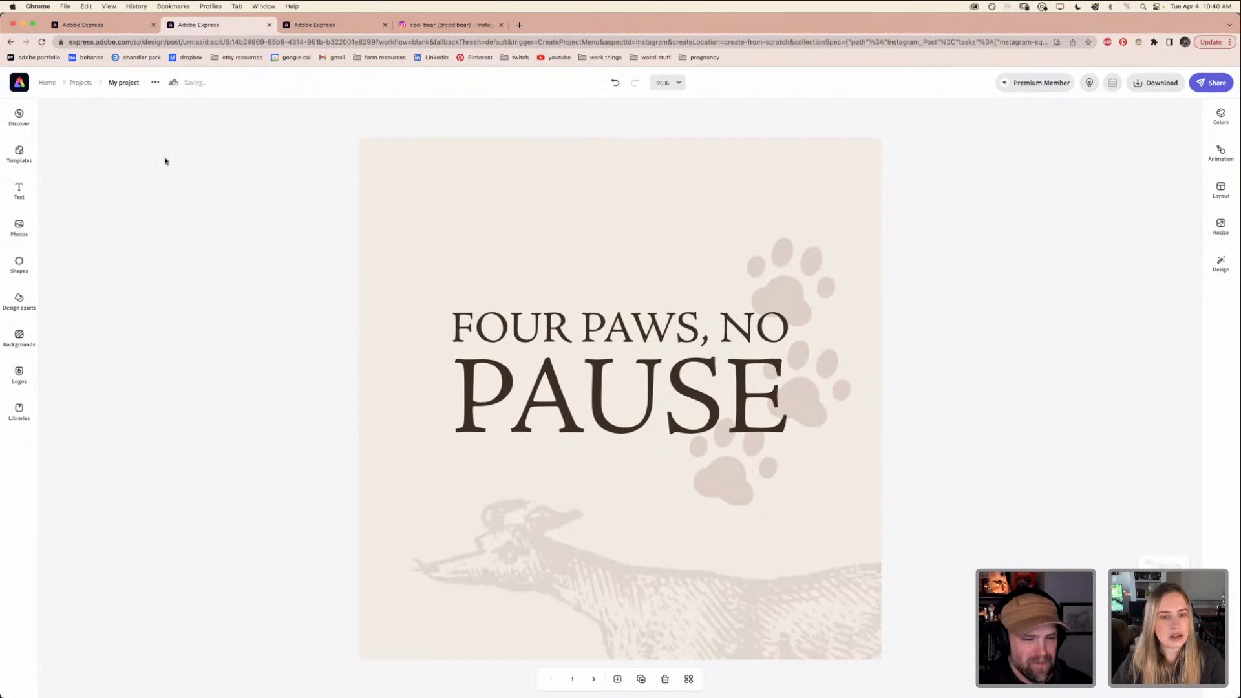
Open the Rebarkable Dog Spa library within the project to check its templates and assets
{"action": "left_click", "coordinate": [125, 31]}
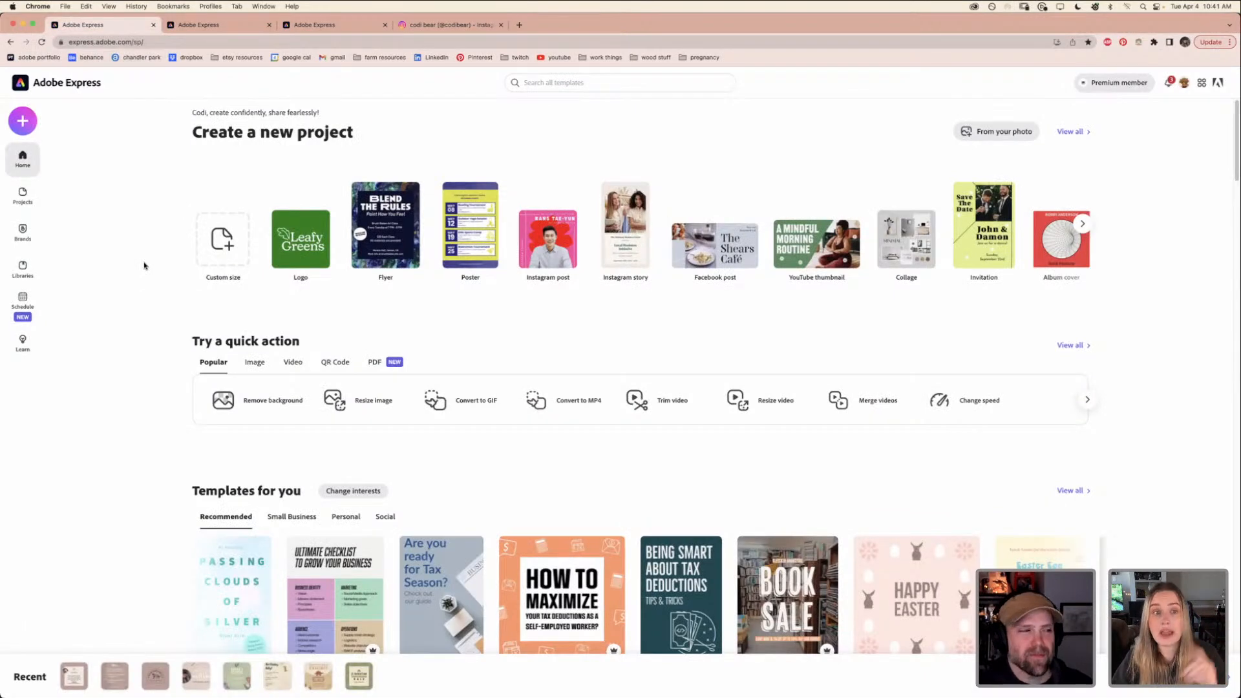
{"action": "left_click", "coordinate": [209, 26]}
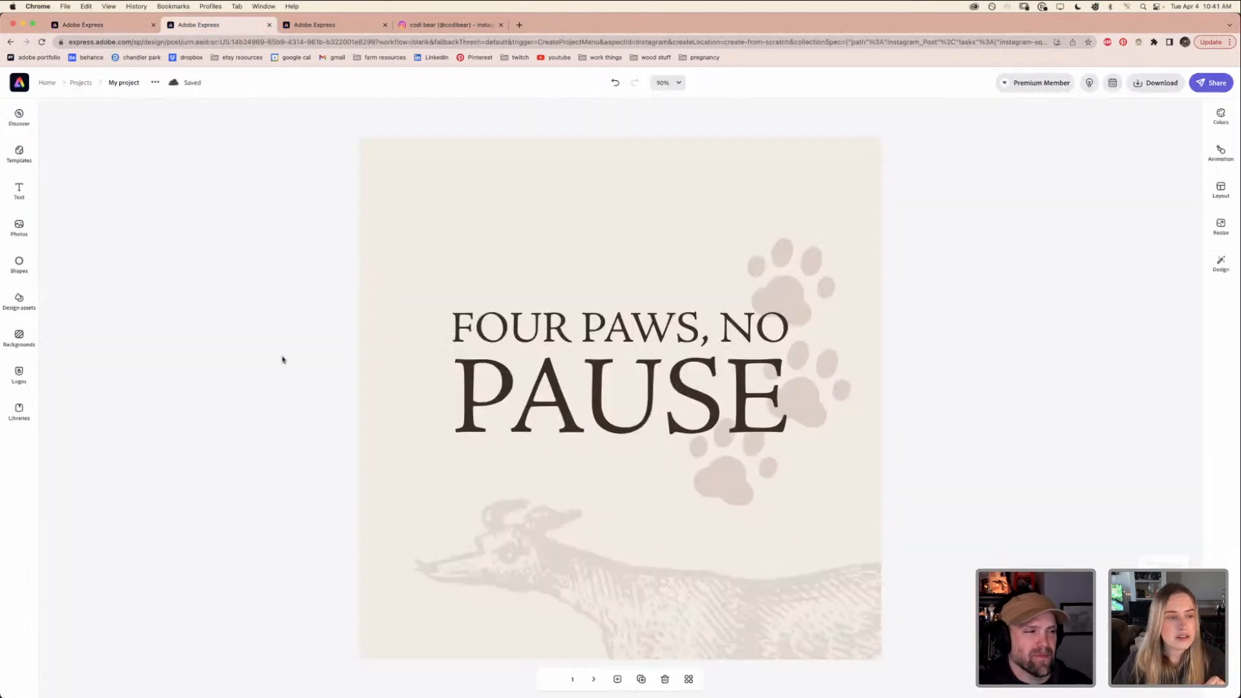
{"action": "left_click", "coordinate": [28, 160]}
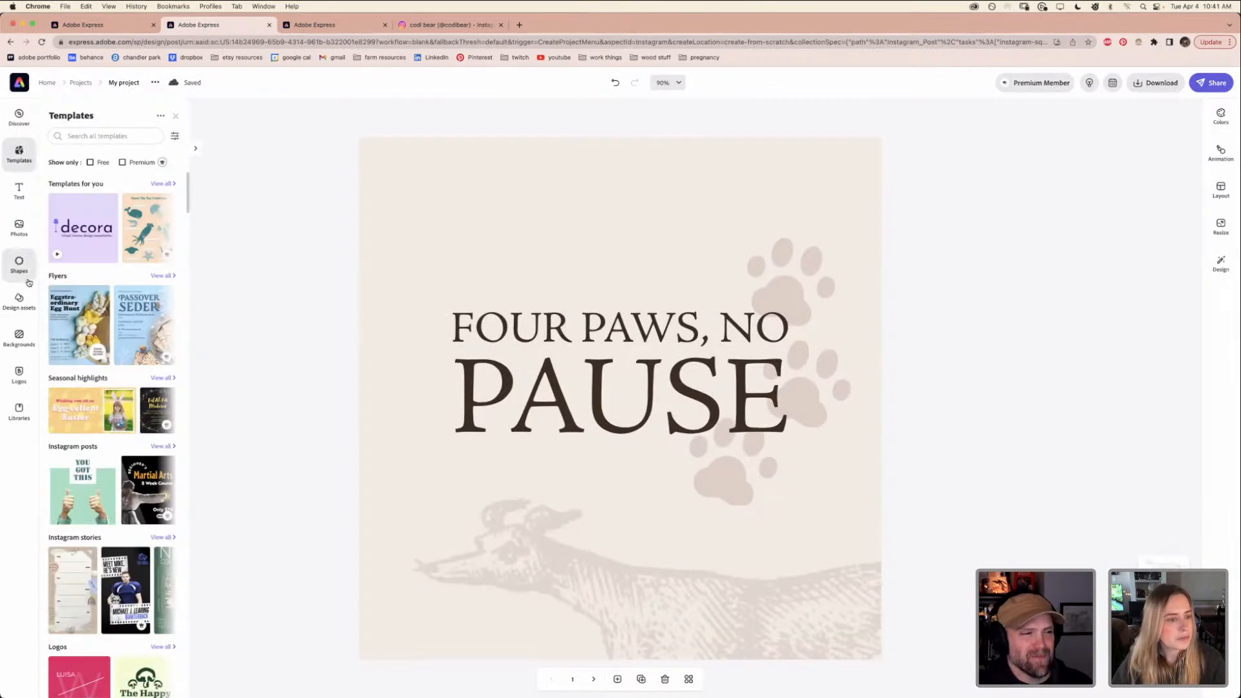
{"action": "left_click", "coordinate": [28, 414]}
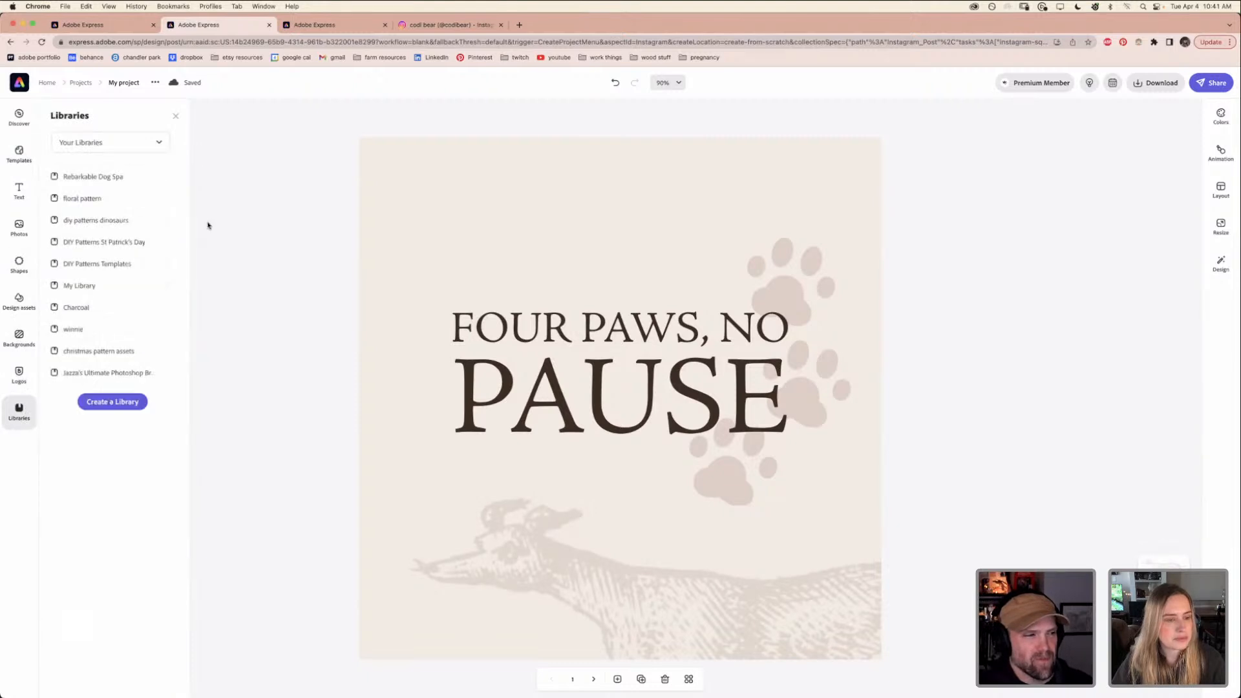
{"action": "left_click", "coordinate": [91, 179]}
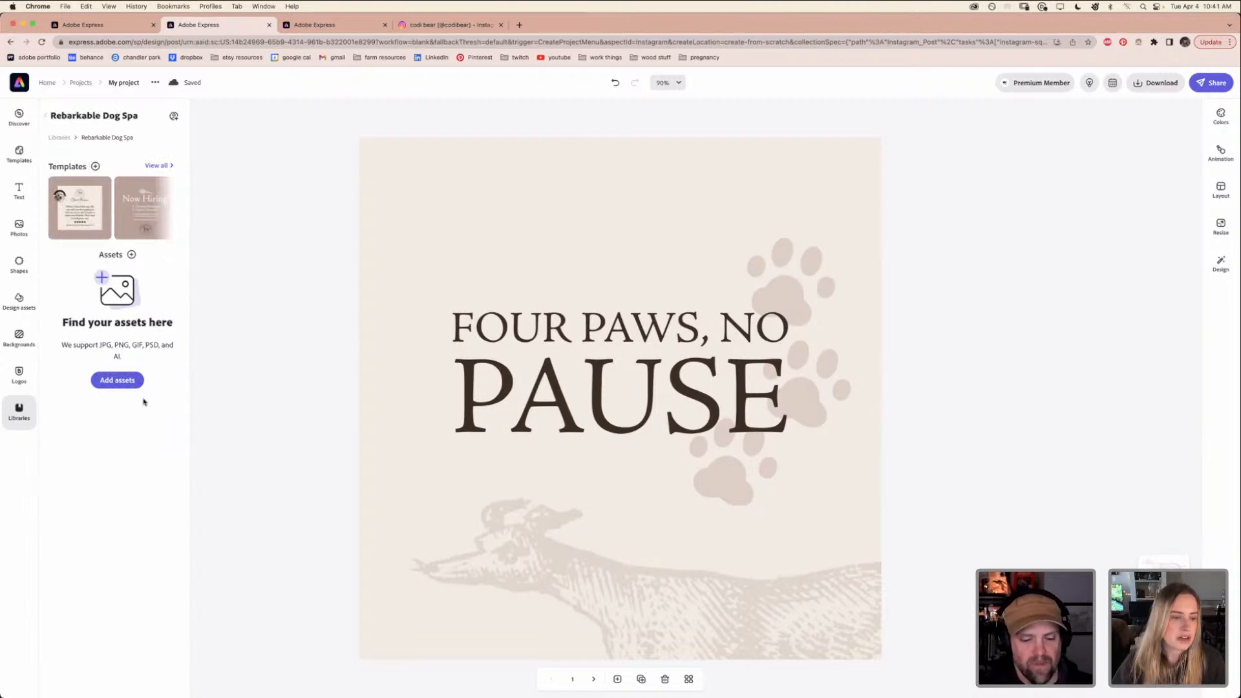
Add the "Four paws, no pause" project to the Rebarkable Dog Spa library as a template named "Quote Post Rebarkable Dog Spa"
{"action": "left_click", "coordinate": [95, 167]}
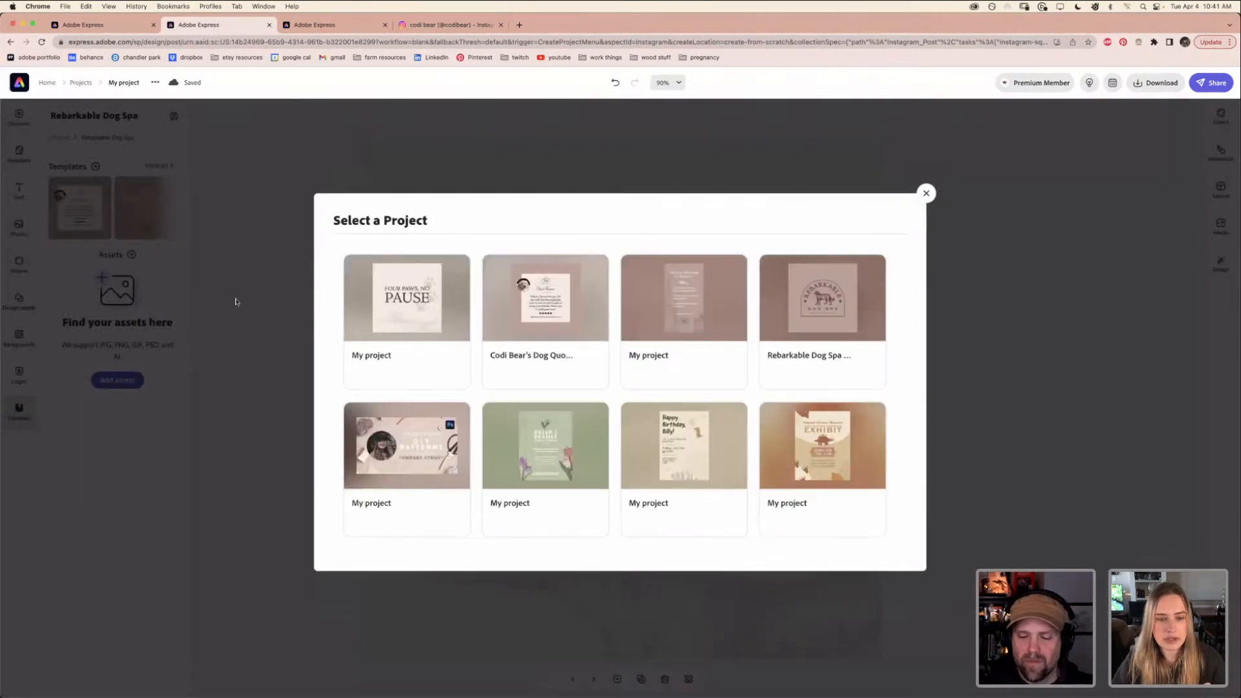
{"action": "left_click", "coordinate": [407, 310]}
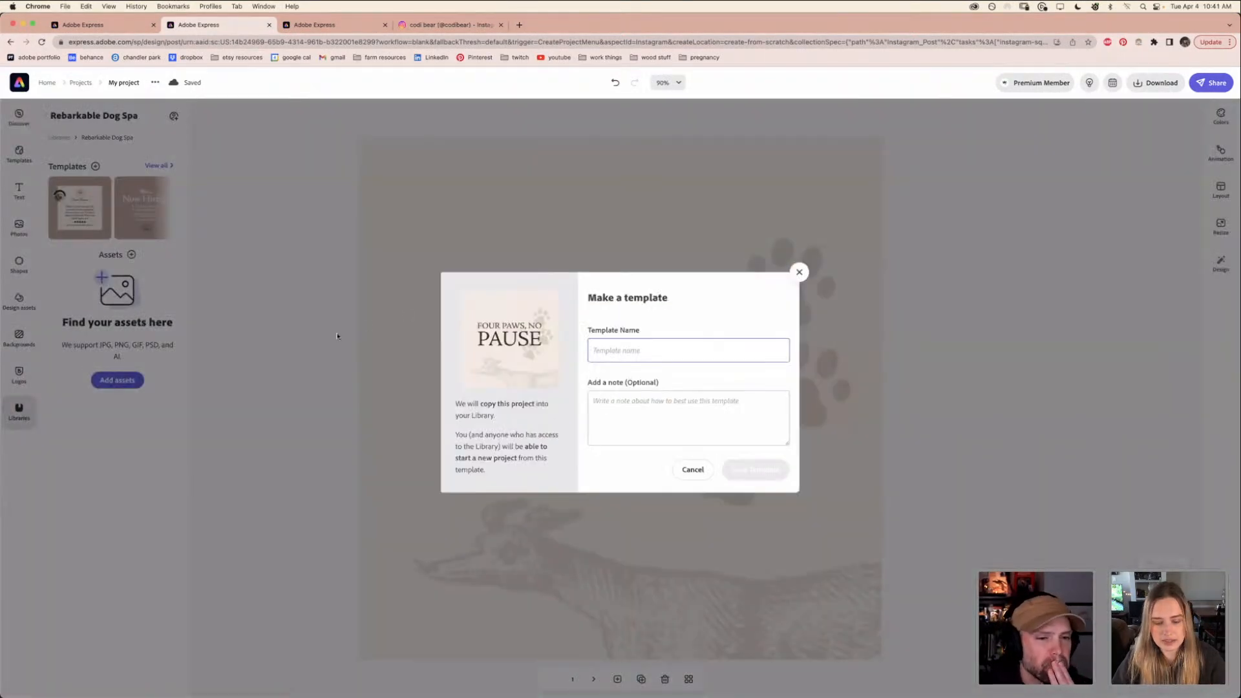
{"action": "type", "text": "Quote"}
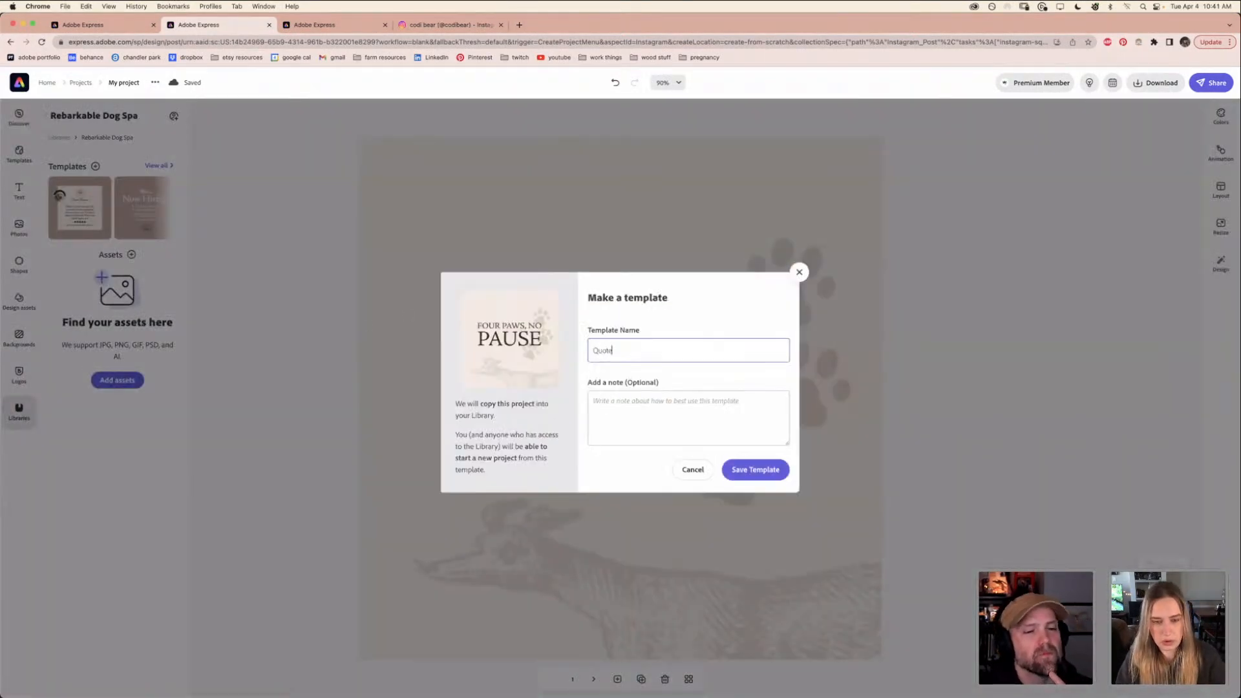
{"action": "type", "text": " Post Re"}
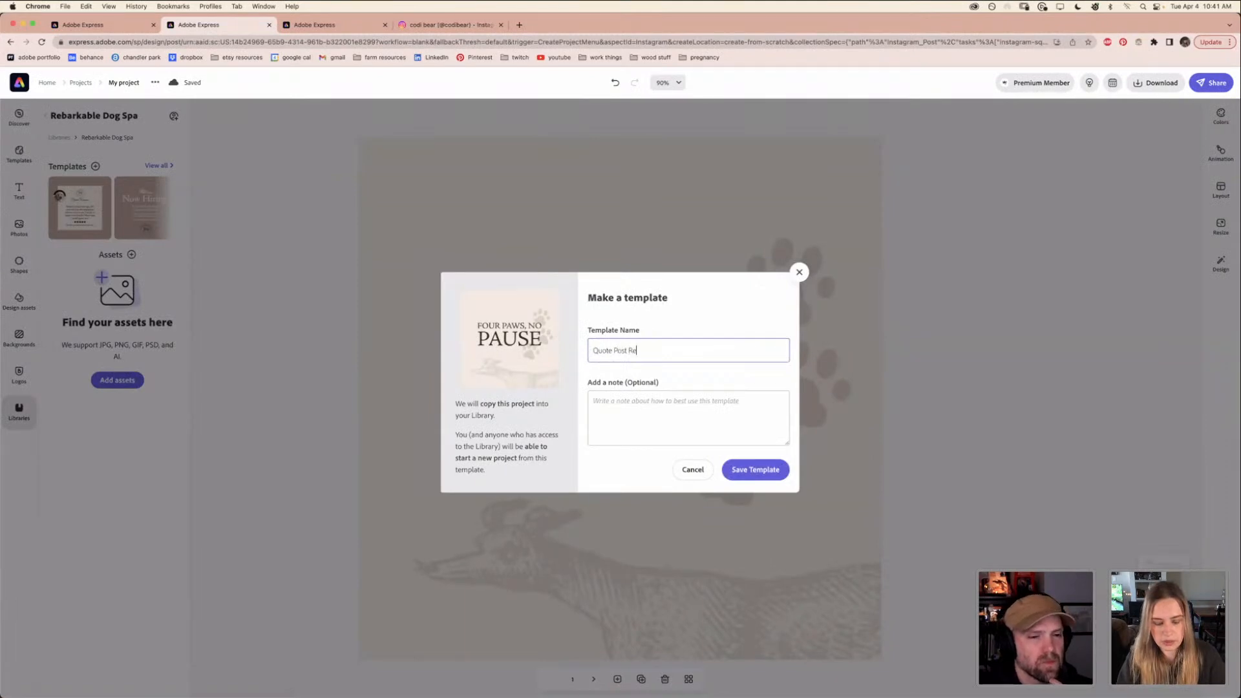
{"action": "type", "text": "barkable Dog Spa"}
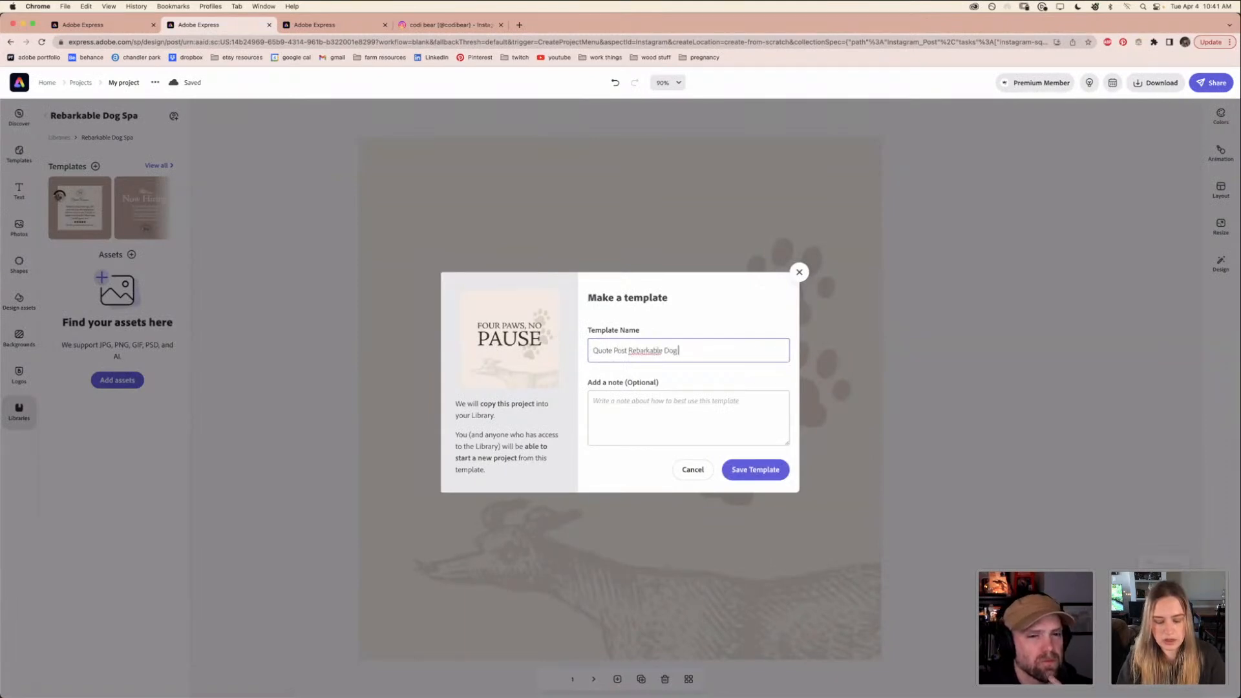
{"action": "left_click", "coordinate": [737, 469]}
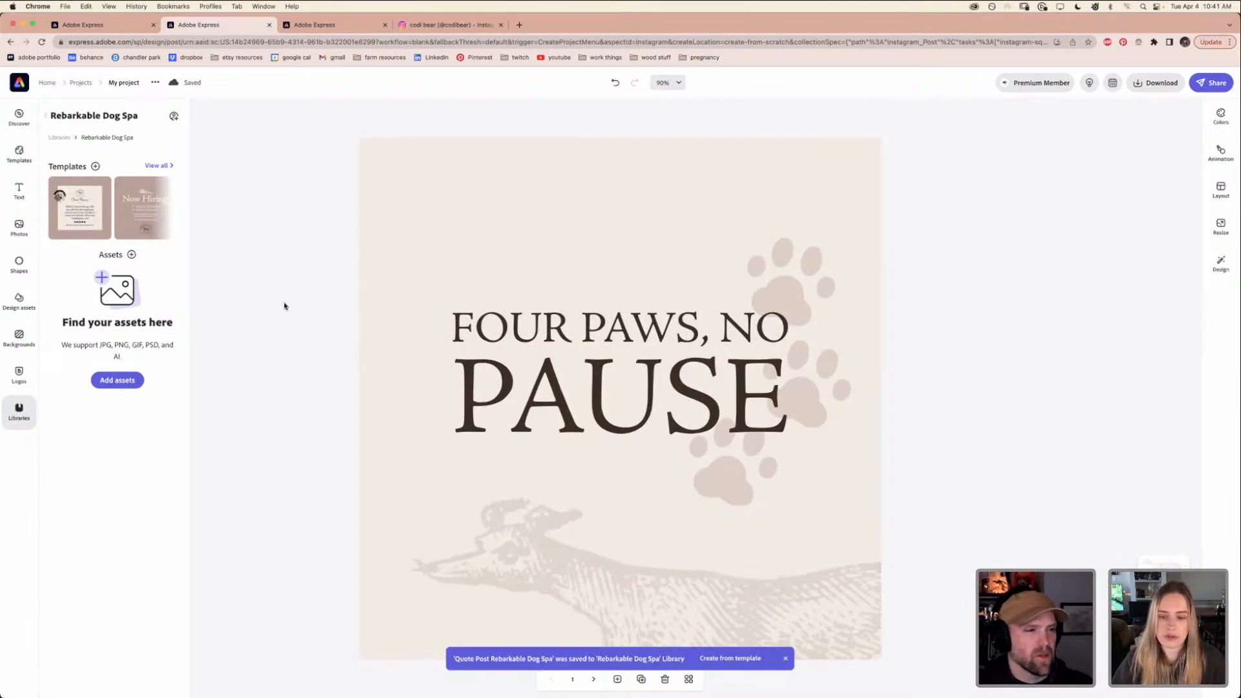
{"action": "left_click", "coordinate": [605, 570]}
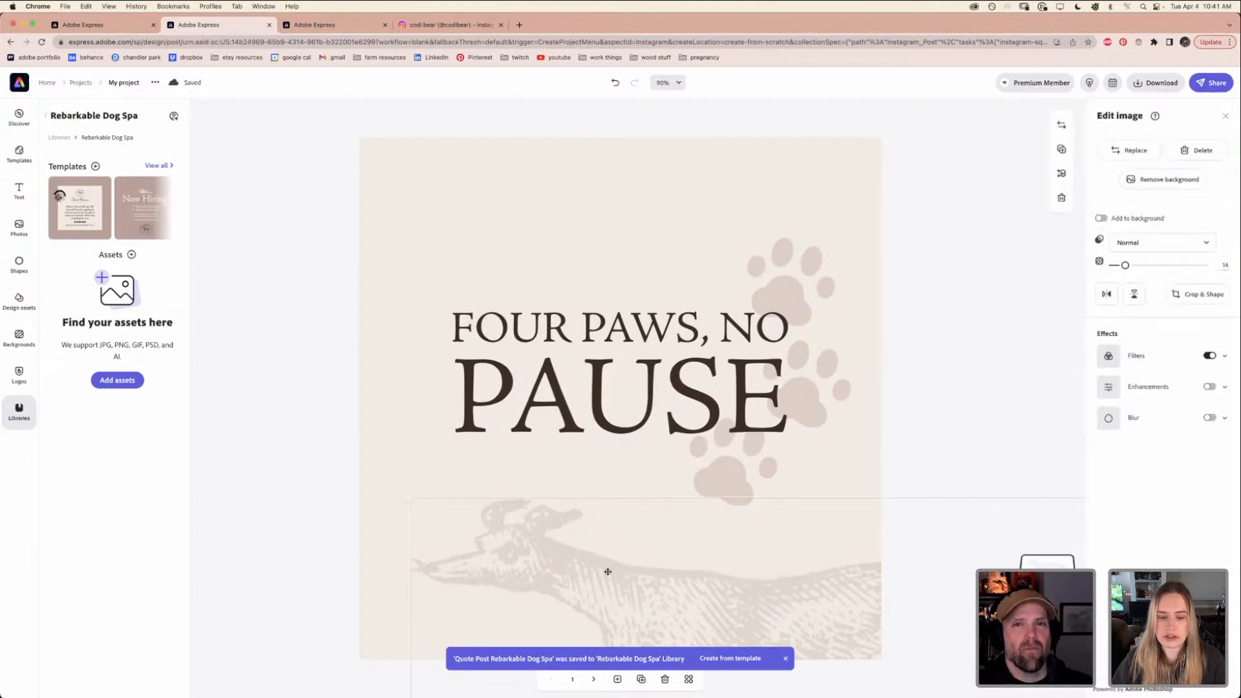
{"action": "left_click", "coordinate": [299, 300]}
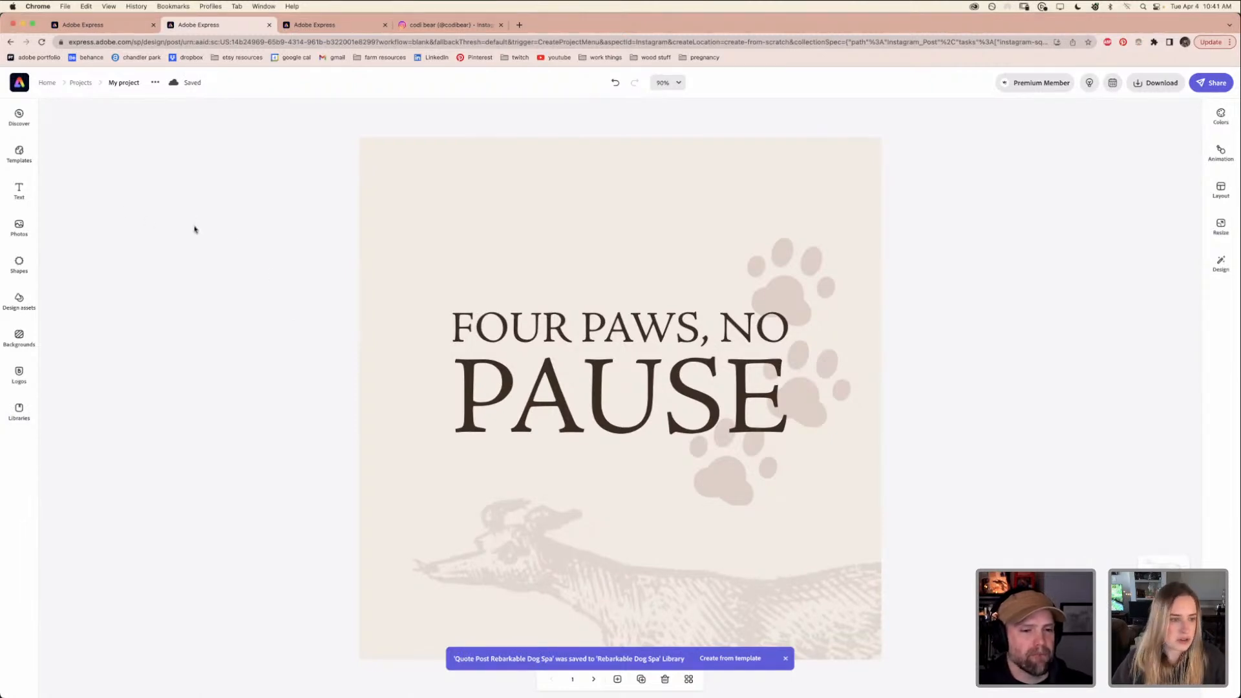
{"action": "left_click", "coordinate": [101, 26]}
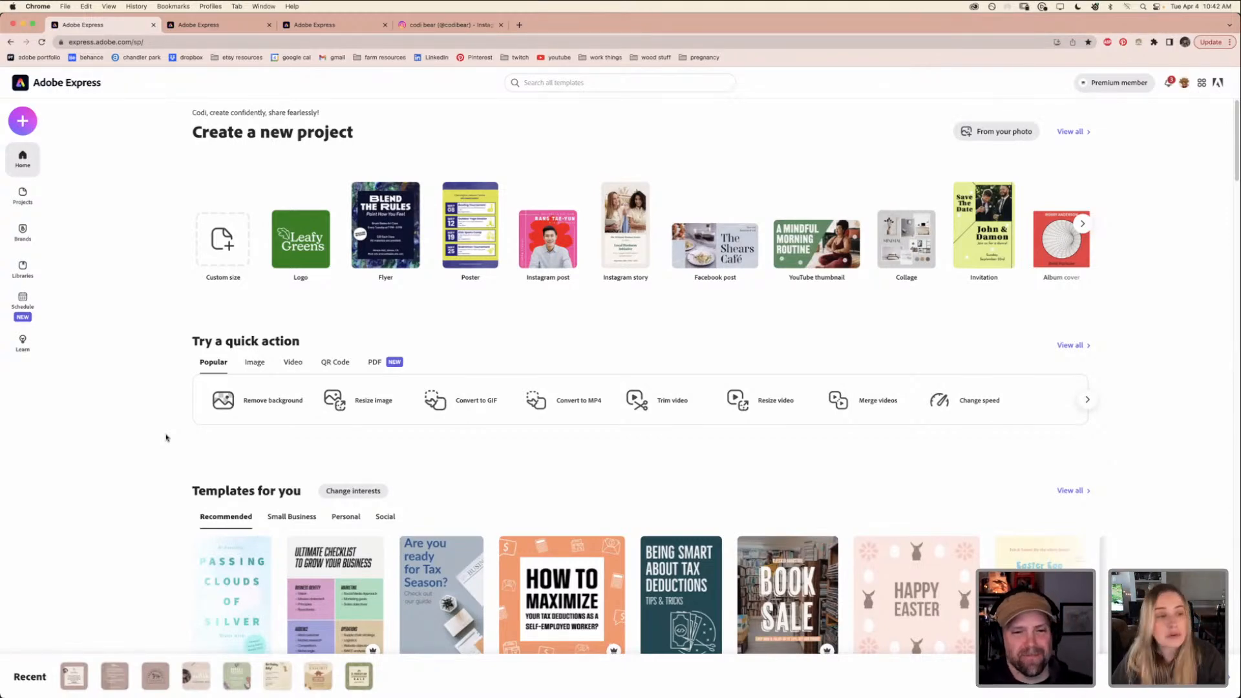
{"action": "left_click", "coordinate": [304, 26]}
{"action": "left_click", "coordinate": [234, 26]}
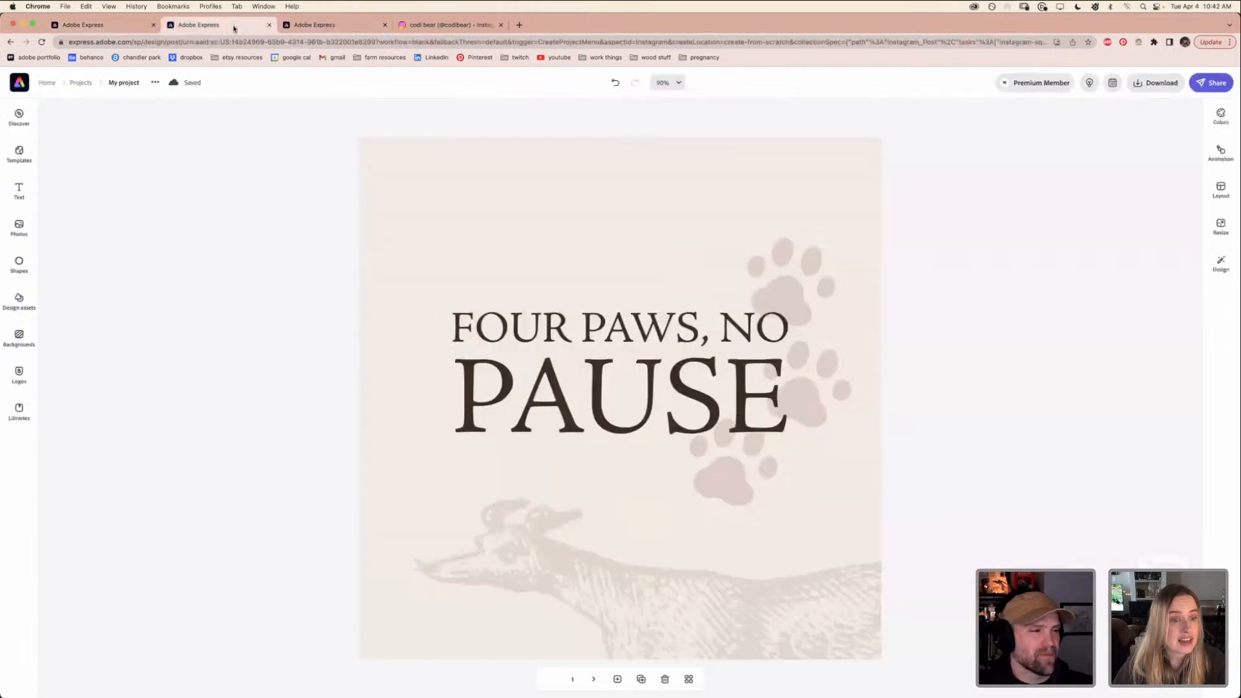
Start a new Instagram post in the other open Adobe Express tab and apply the "New Shoes Collection" template to it
{"action": "left_click", "coordinate": [318, 26]}
{"action": "left_click", "coordinate": [45, 84]}
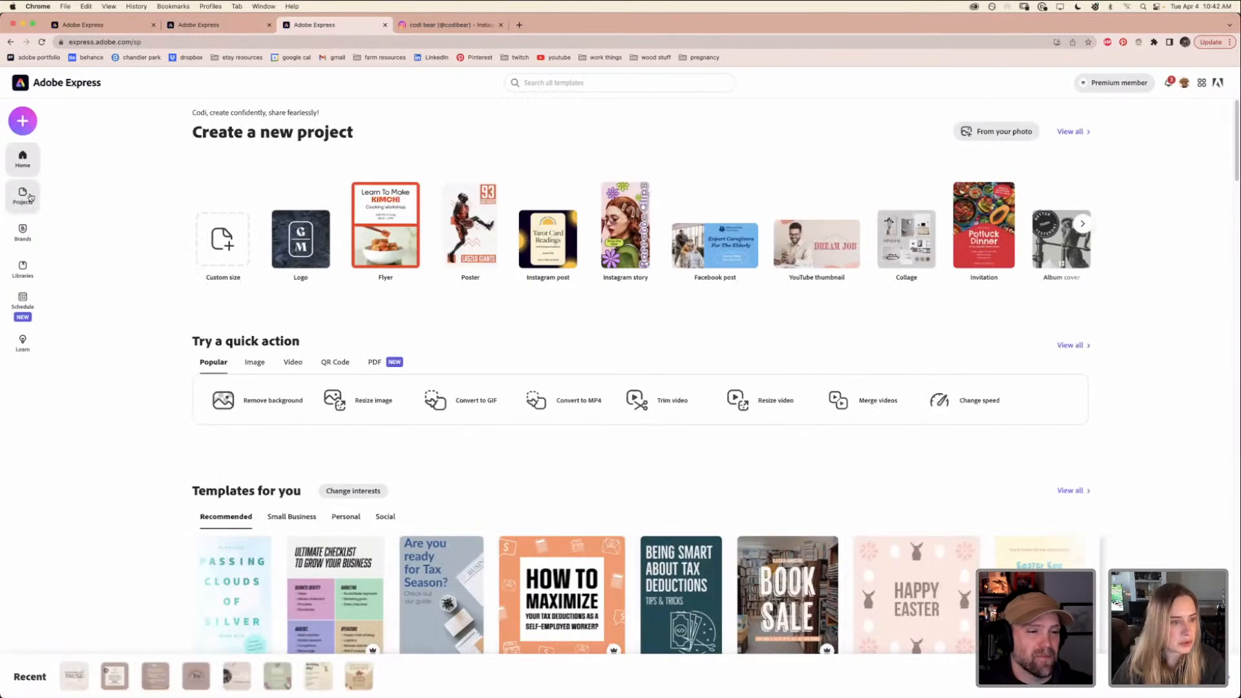
{"action": "left_click", "coordinate": [561, 255]}
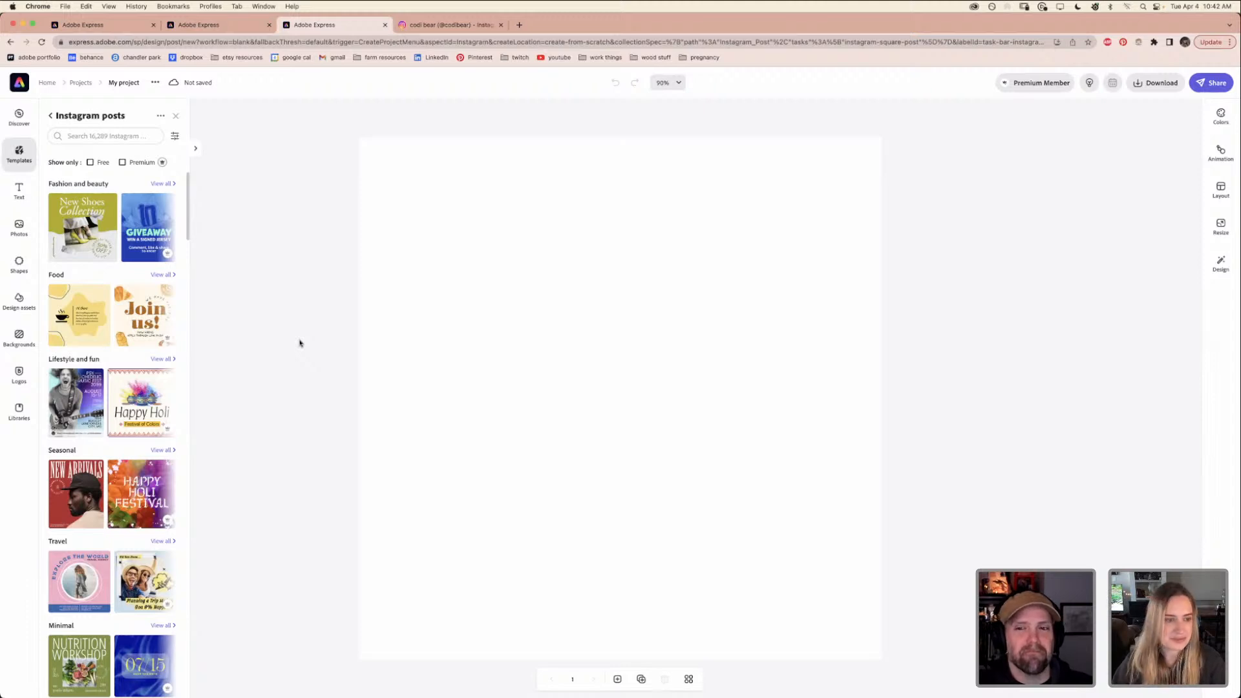
{"action": "left_click", "coordinate": [103, 243]}
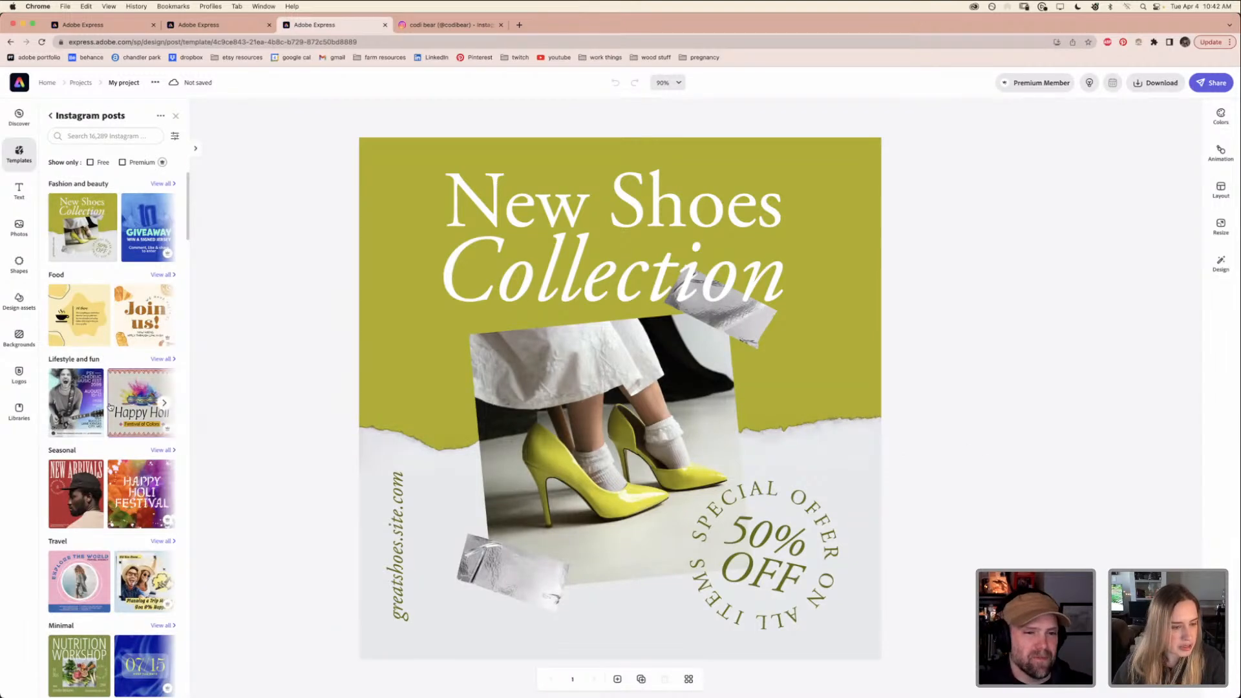
{"action": "scroll", "coordinate": [110, 408], "scroll_direction": "down", "scroll_amount": 2}
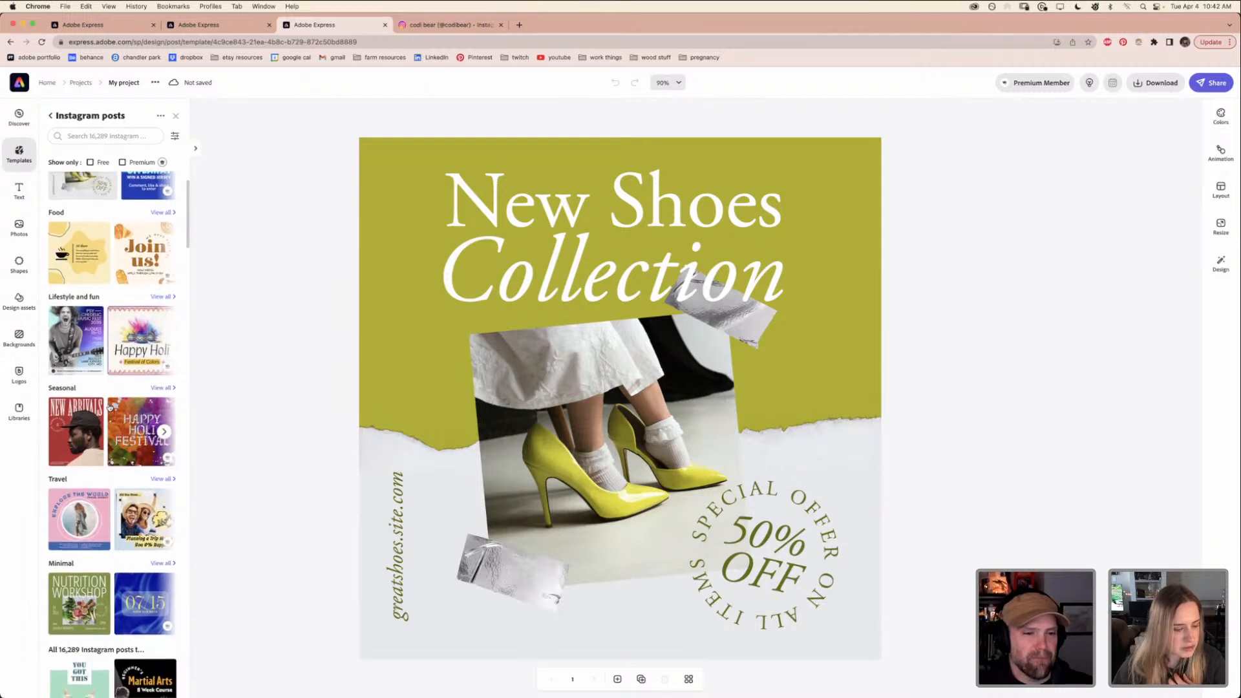
{"action": "scroll", "coordinate": [110, 407], "scroll_direction": "down", "scroll_amount": 1}
{"action": "scroll", "coordinate": [110, 407], "scroll_direction": "up", "scroll_amount": 2}
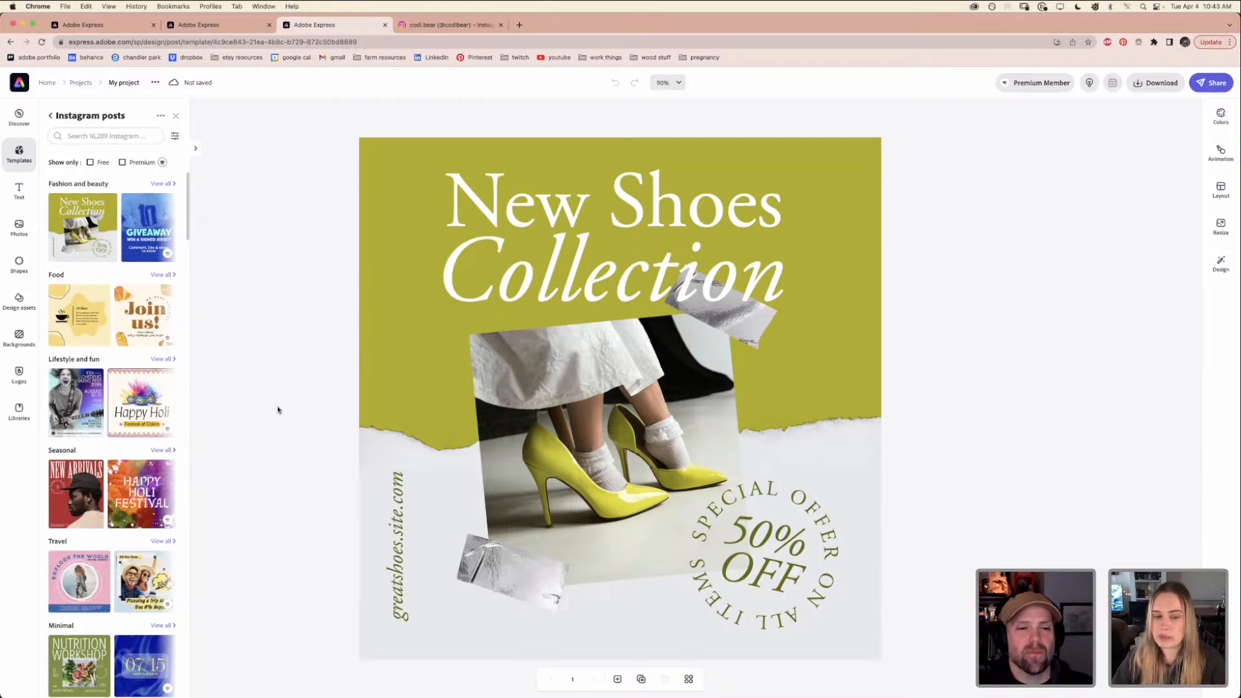
{"action": "left_click", "coordinate": [459, 421]}
{"action": "left_click", "coordinate": [420, 366]}
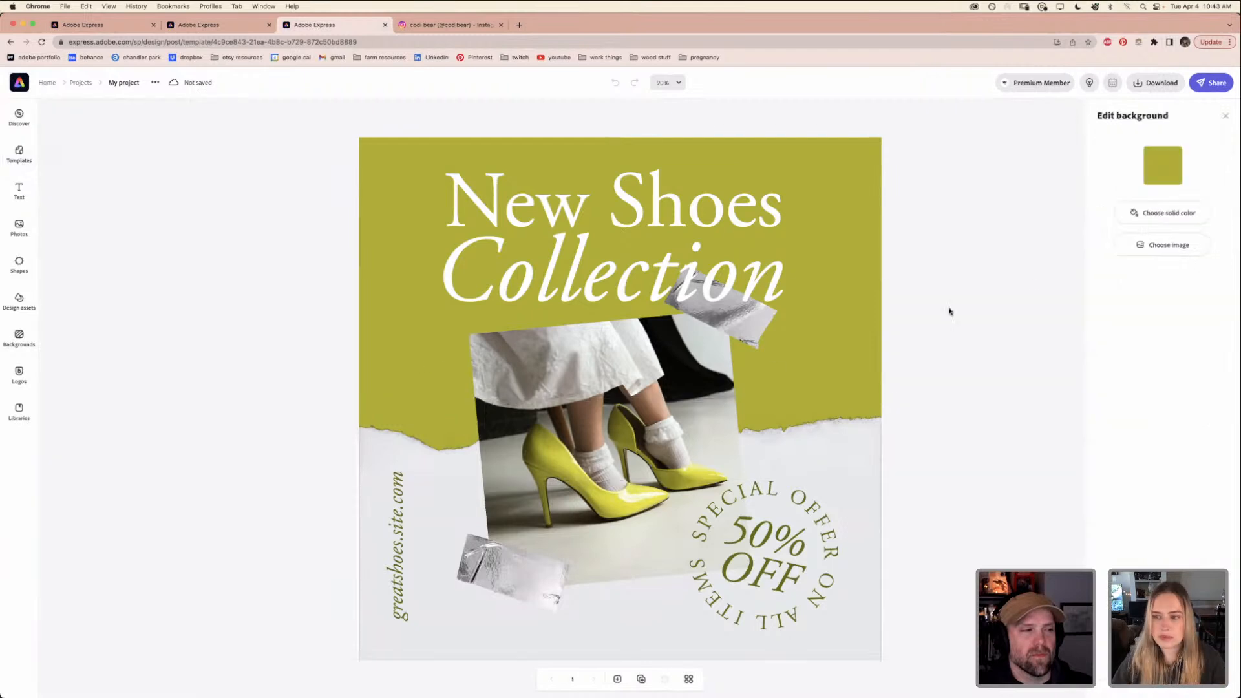
{"action": "left_click", "coordinate": [1162, 166]}
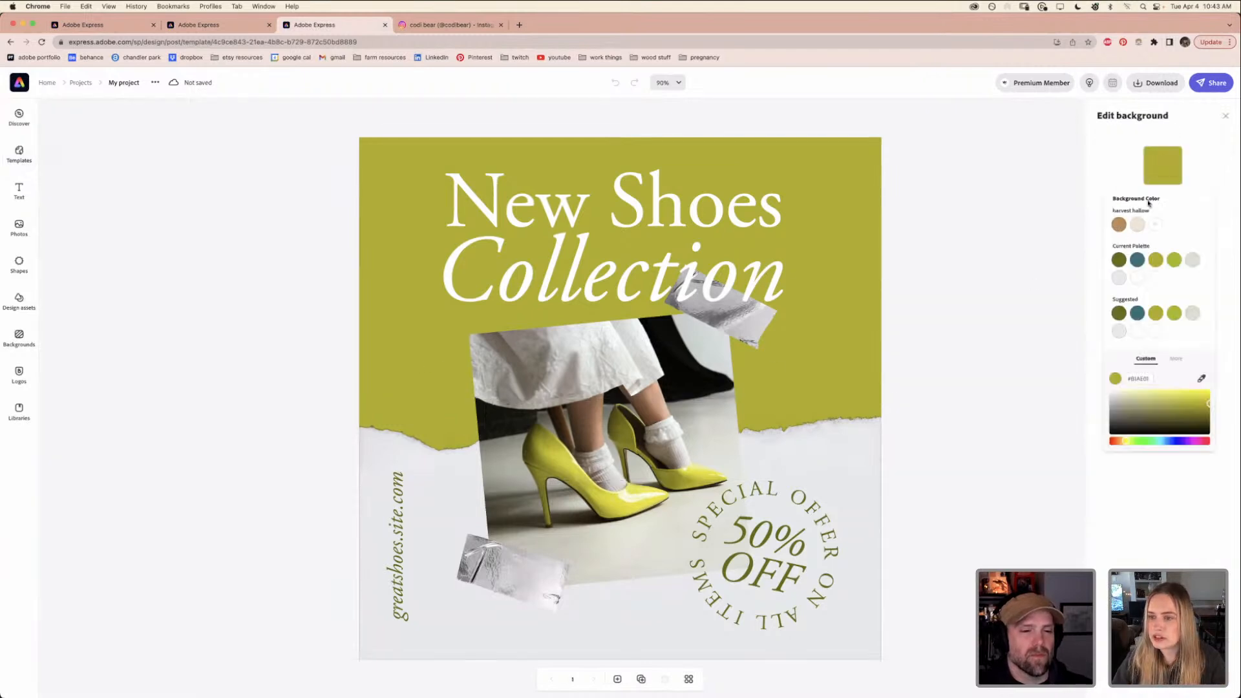
{"action": "key", "text": "Escape"}
{"action": "left_click", "coordinate": [1225, 116]}
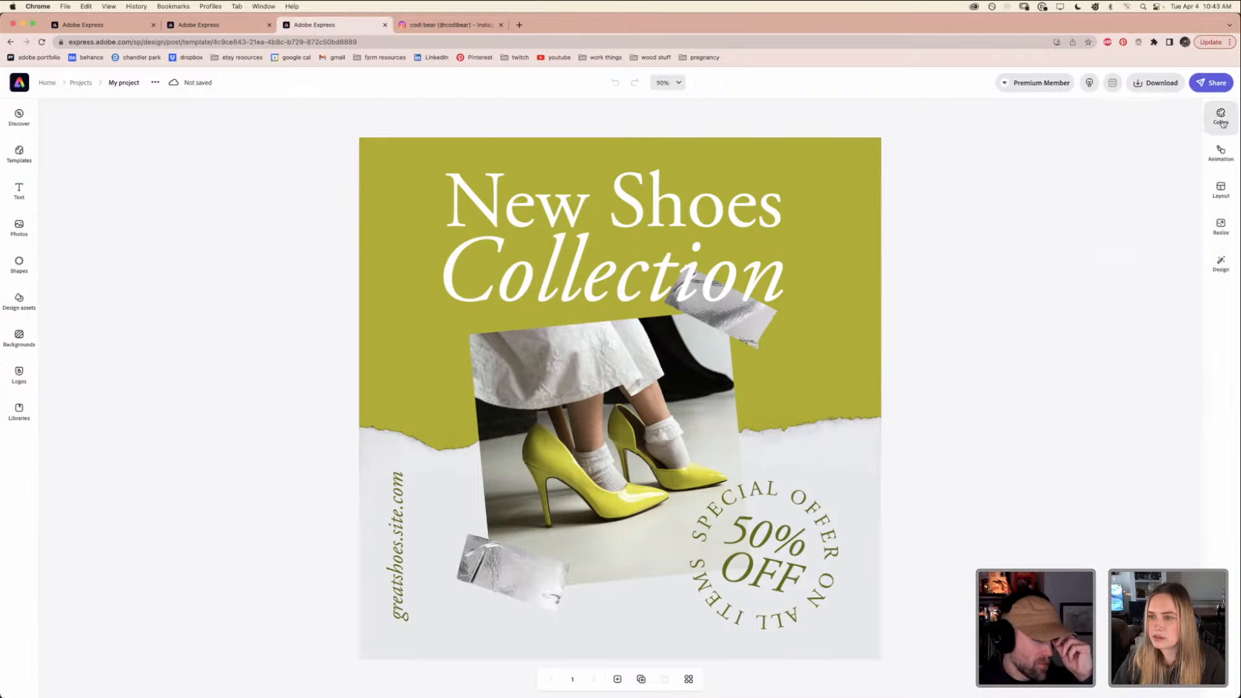
Switch the project's brand from harvest hallow to Rebarkable Dog Spa and show its brand colors
{"action": "left_click", "coordinate": [1189, 112]}
{"action": "left_click", "coordinate": [1142, 133]}
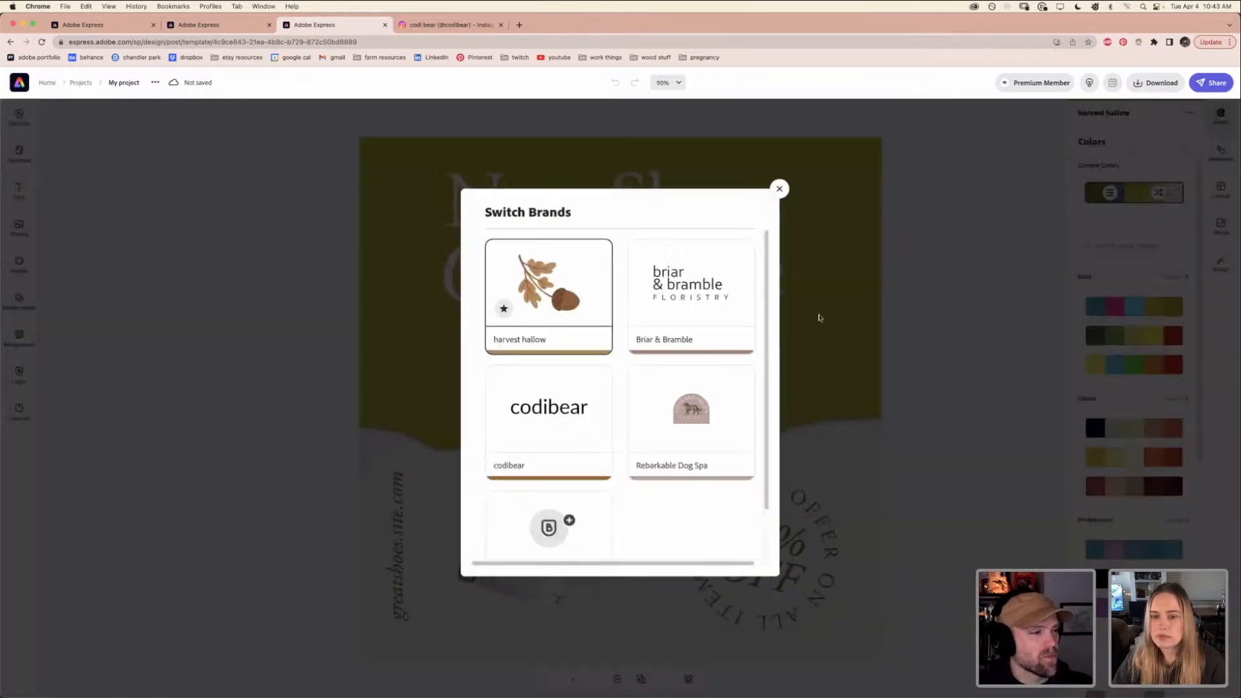
{"action": "left_click", "coordinate": [735, 430]}
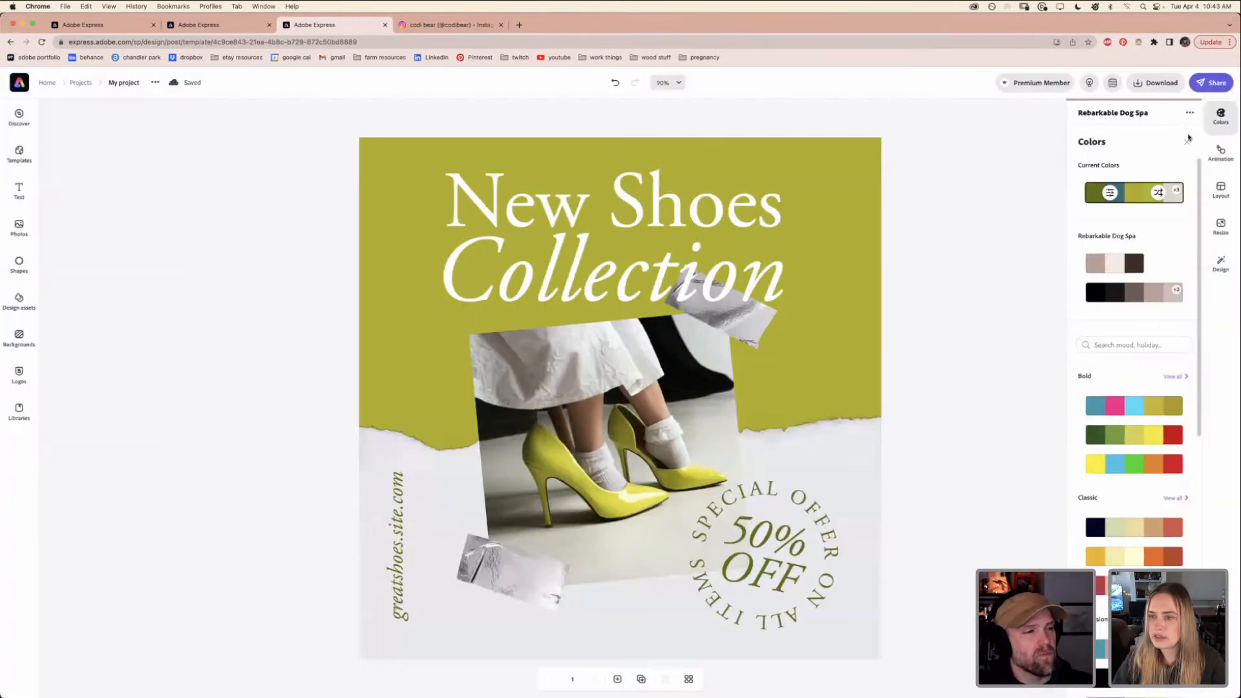
{"action": "left_click", "coordinate": [1232, 117]}
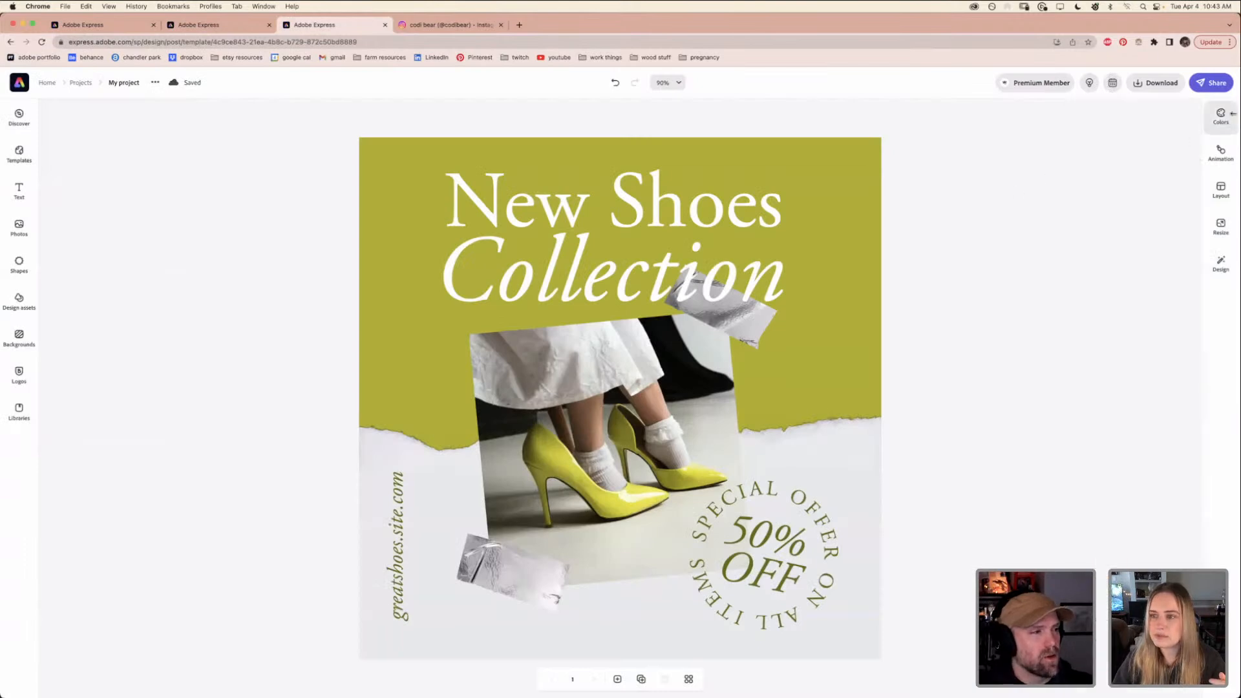
{"action": "left_click", "coordinate": [1234, 119]}
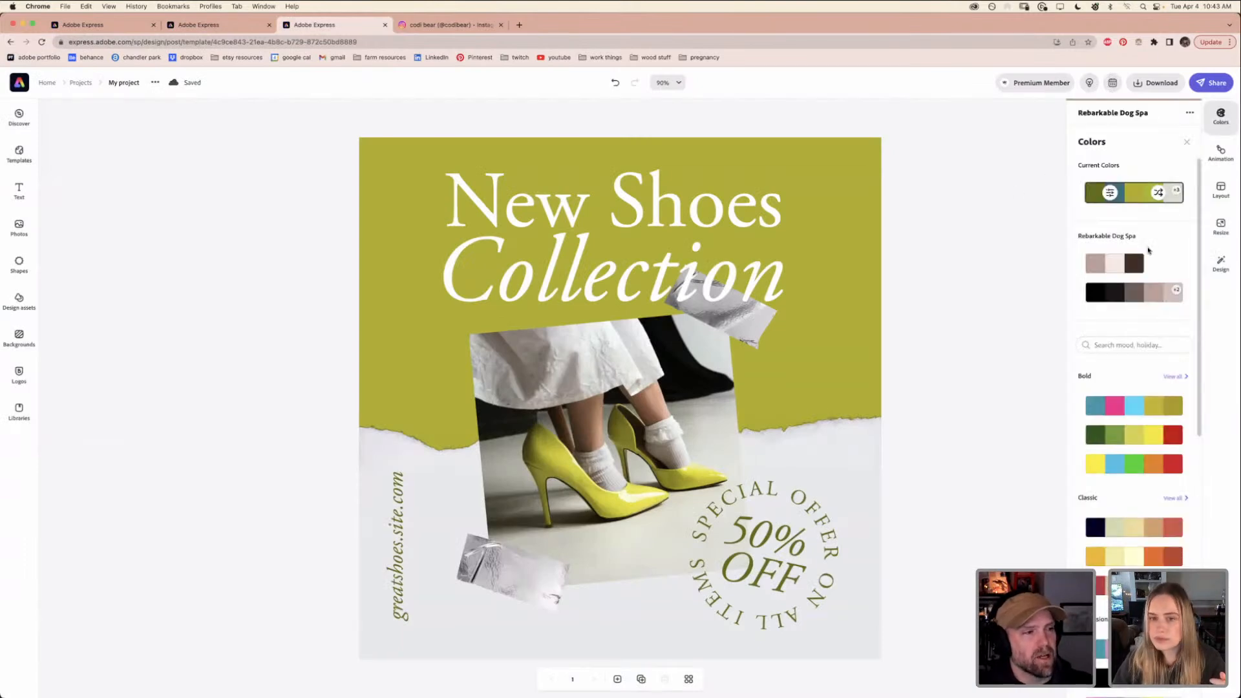
Recolor the olive background with the dusty rose from the Rebarkable Dog Spa brand colors
{"action": "left_click", "coordinate": [818, 315]}
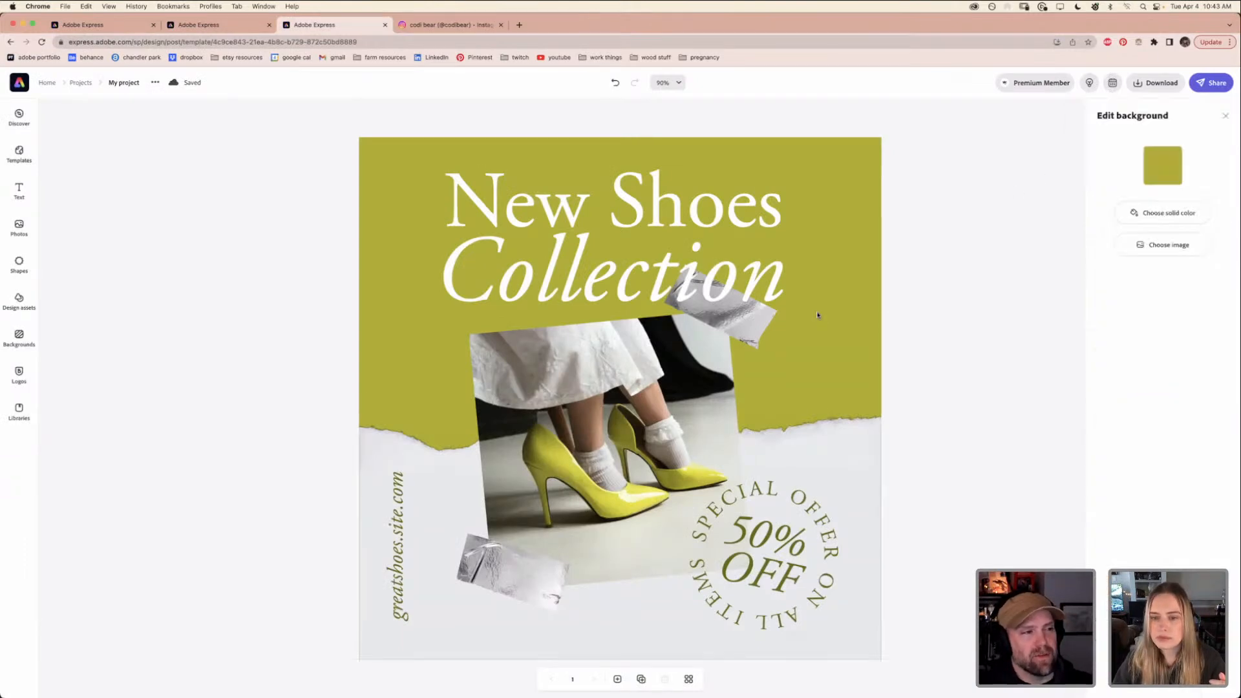
{"action": "left_click", "coordinate": [1163, 165]}
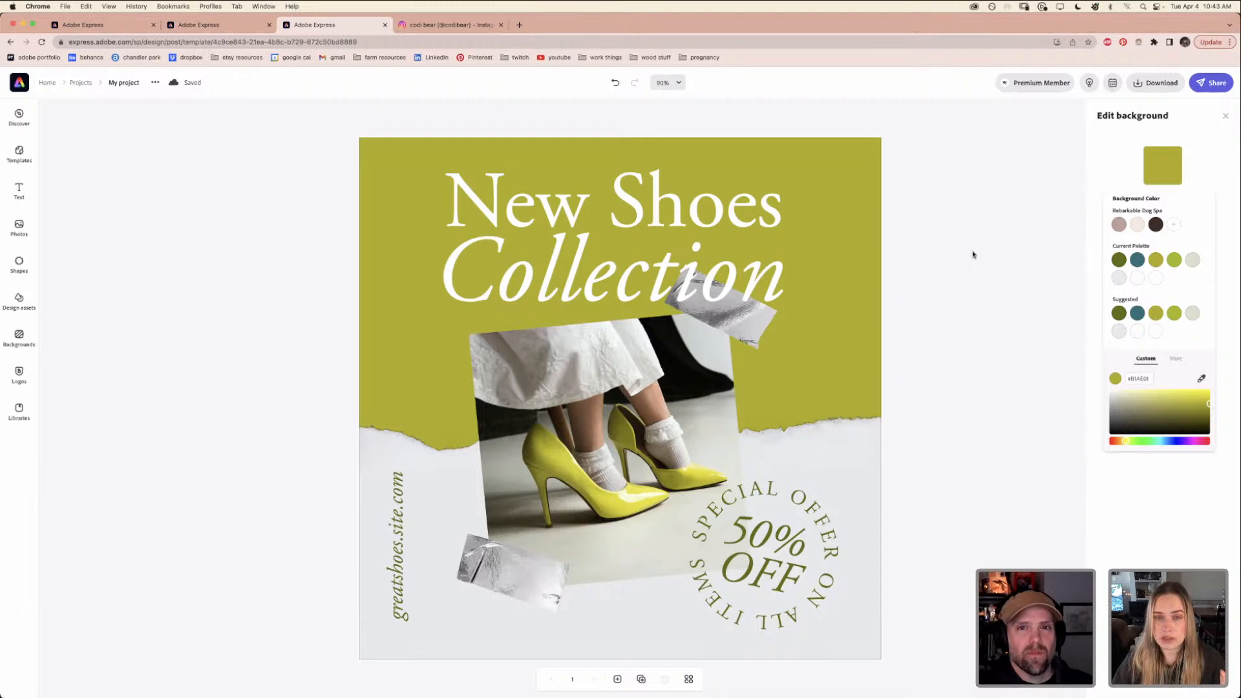
{"action": "left_click", "coordinate": [1123, 226]}
{"action": "left_click", "coordinate": [960, 361]}
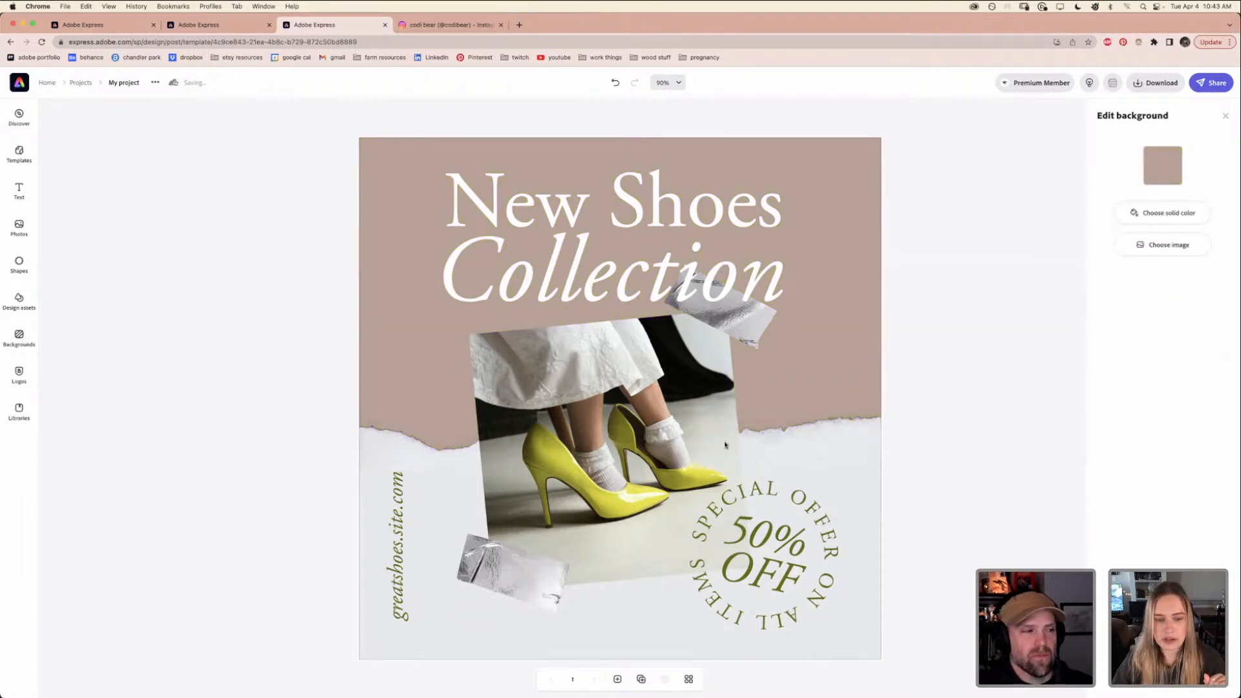
Start replacing the high-heels photo, search the stock photos for "shoes" and clear that search
{"action": "left_click", "coordinate": [605, 445]}
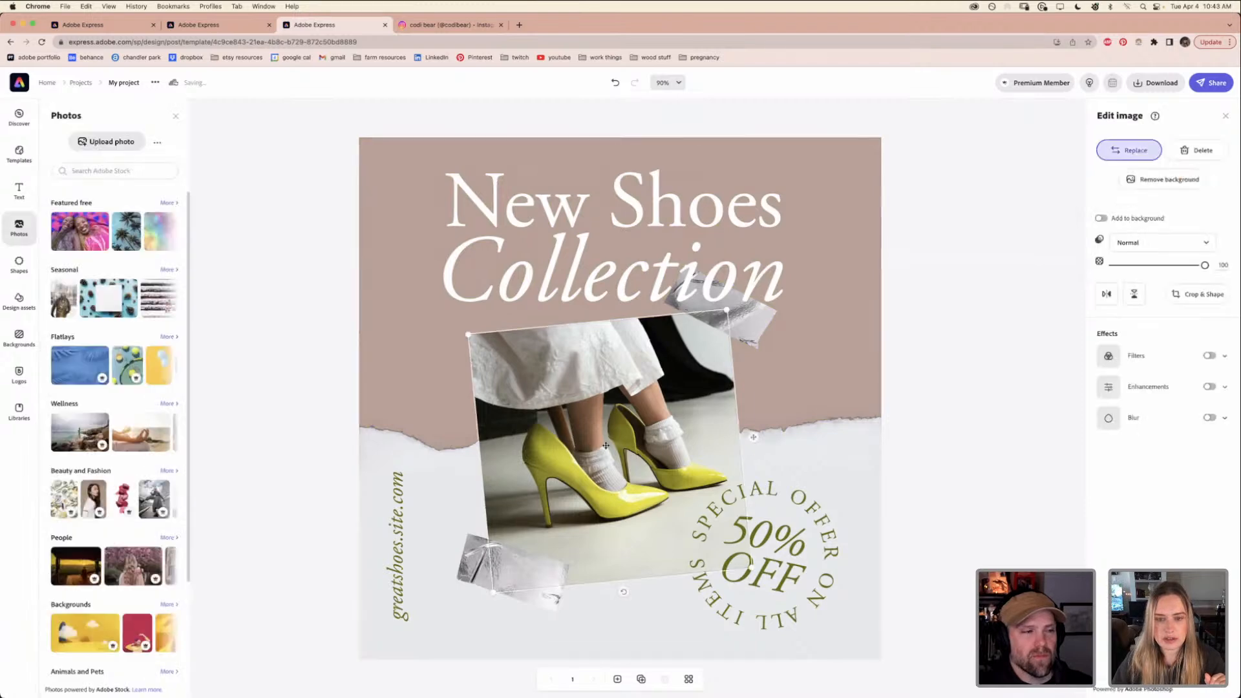
{"action": "type", "text": "shoes"}
{"action": "key", "text": "Return"}
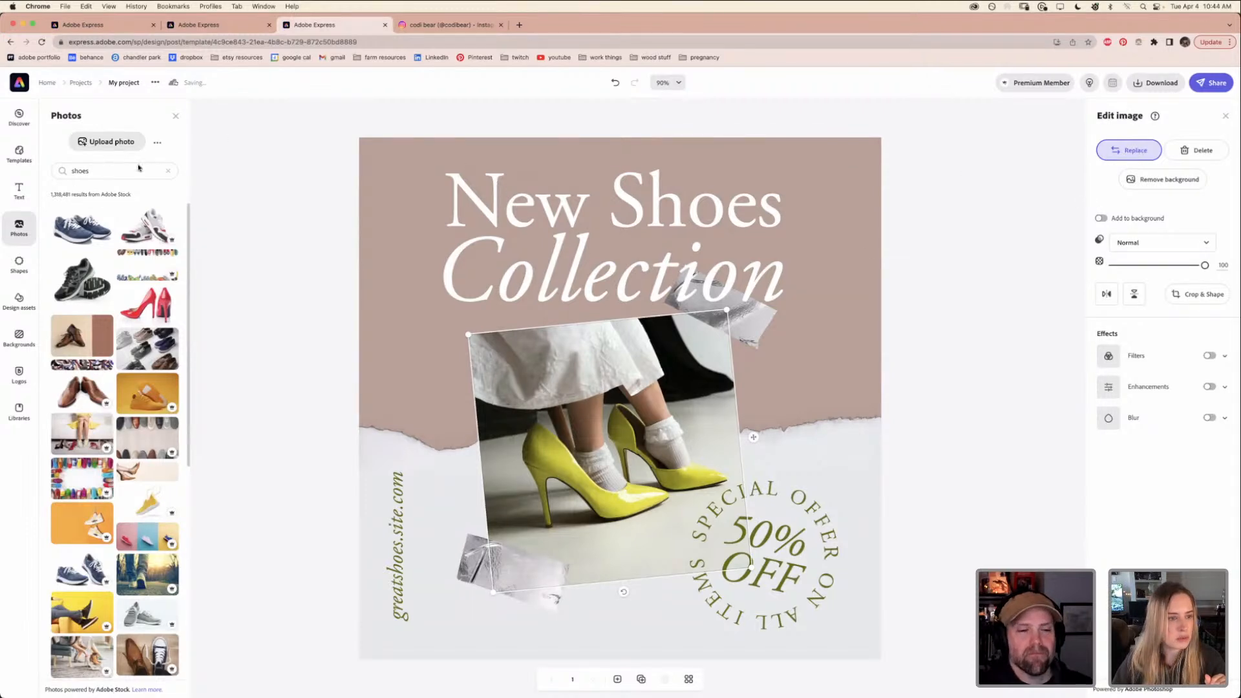
{"action": "left_click", "coordinate": [168, 171]}
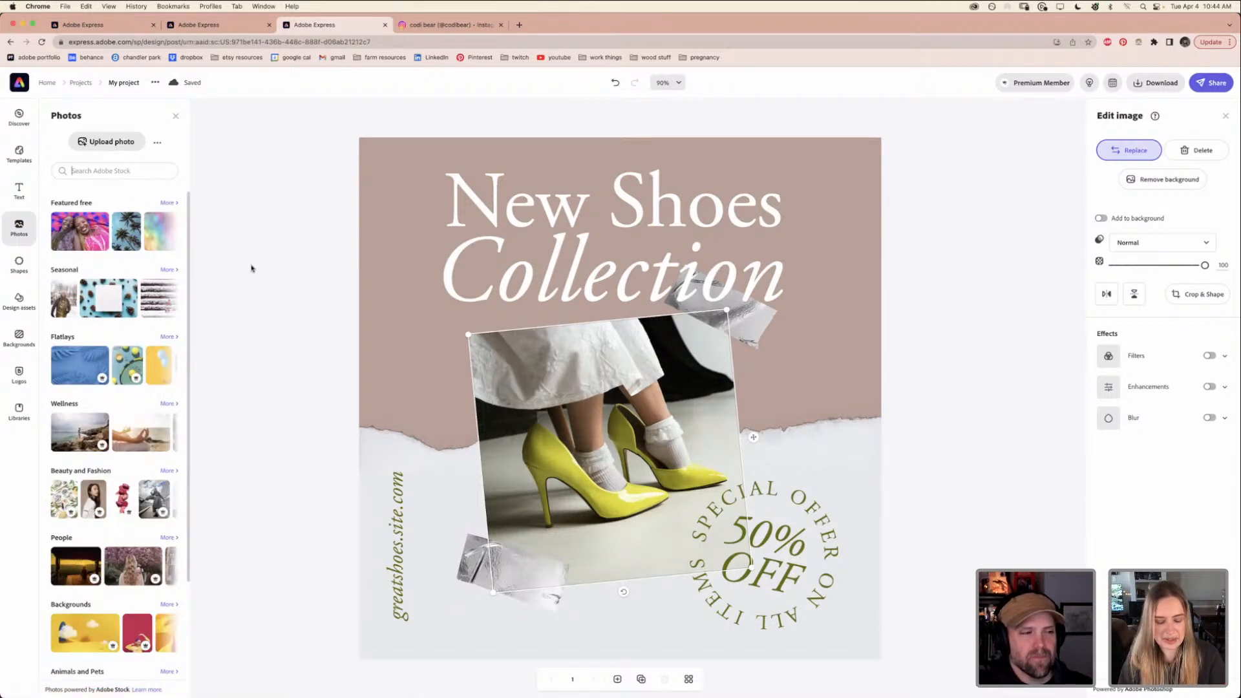
Search the stock photos for "dog bath vintage" and replace the high-heels photo with the pug sitting in a foamy tub
{"action": "type", "text": "dog bath"}
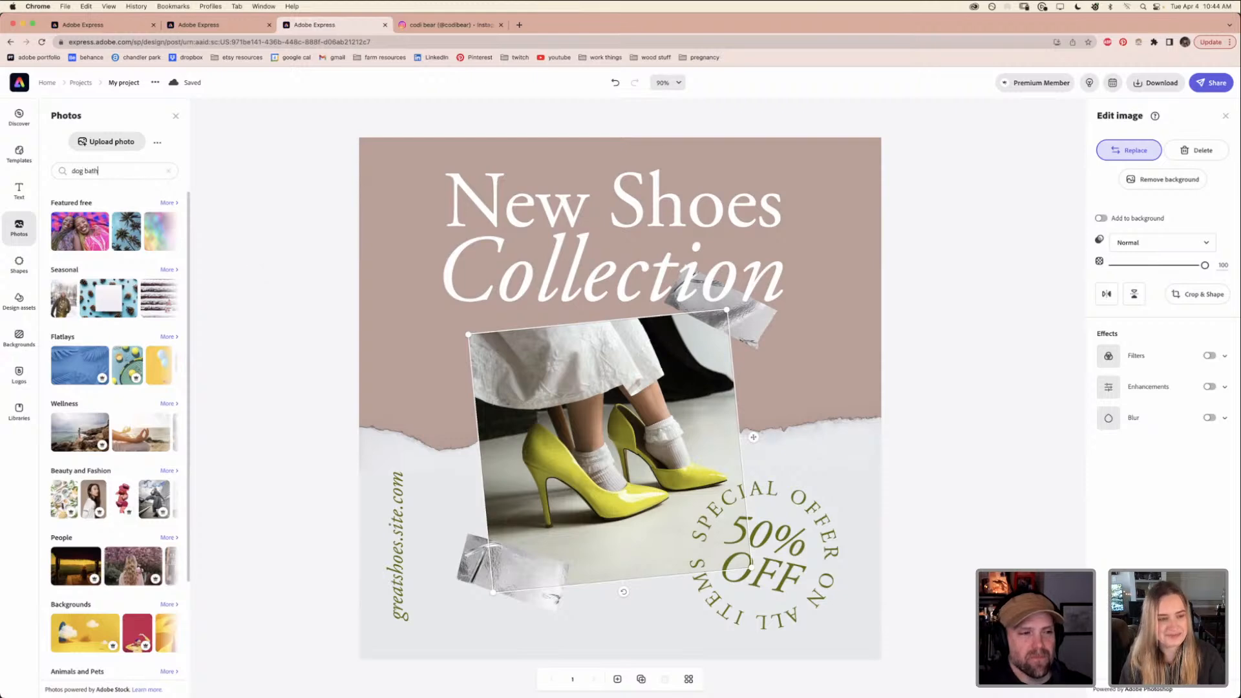
{"action": "type", "text": " vintage"}
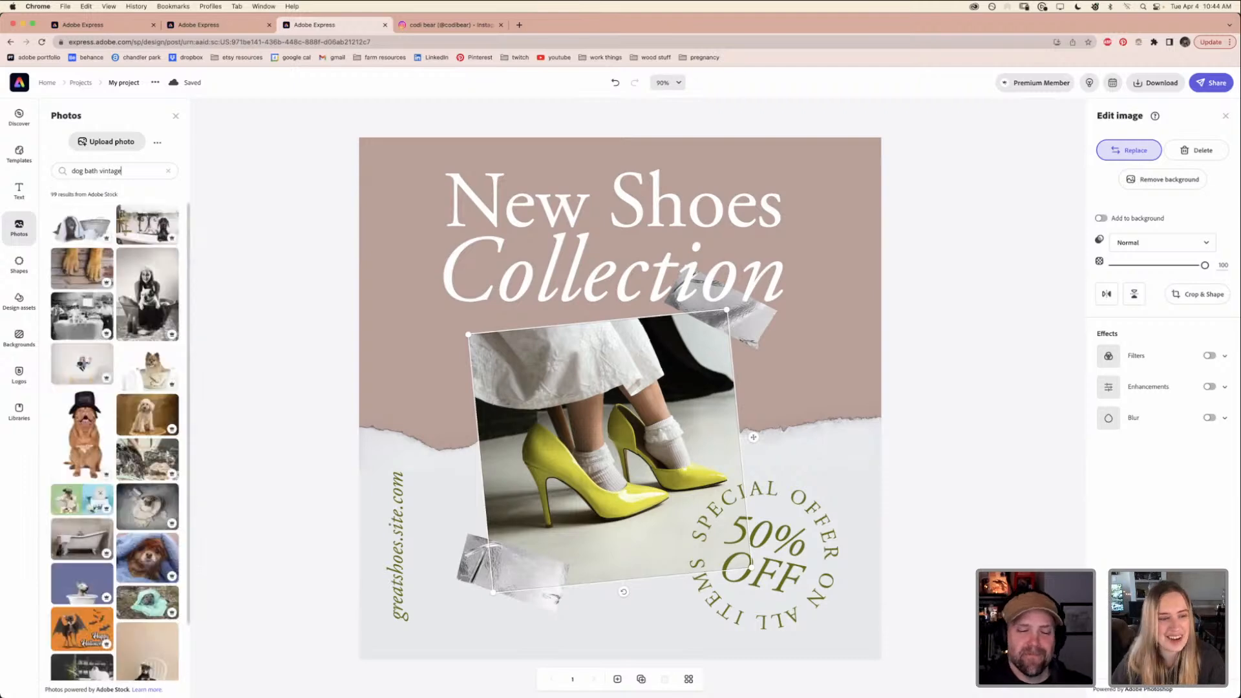
{"action": "scroll", "coordinate": [120, 414], "scroll_direction": "down", "scroll_amount": 2}
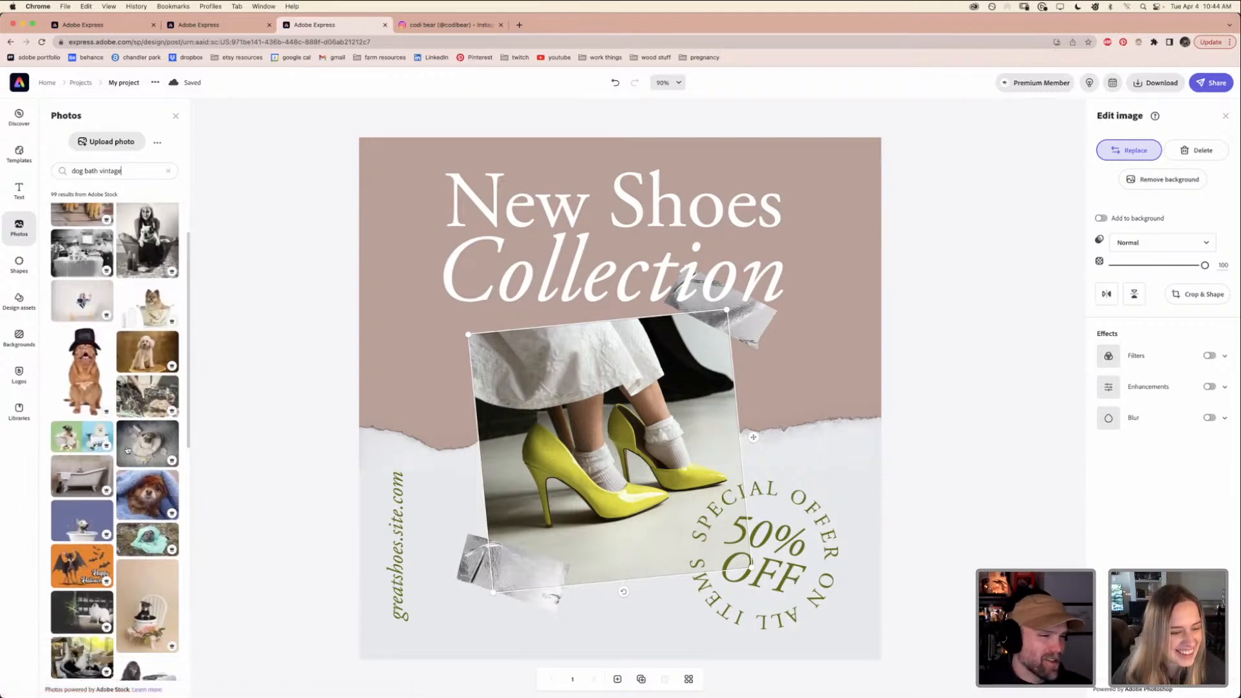
{"action": "scroll", "coordinate": [122, 405], "scroll_direction": "up", "scroll_amount": 2}
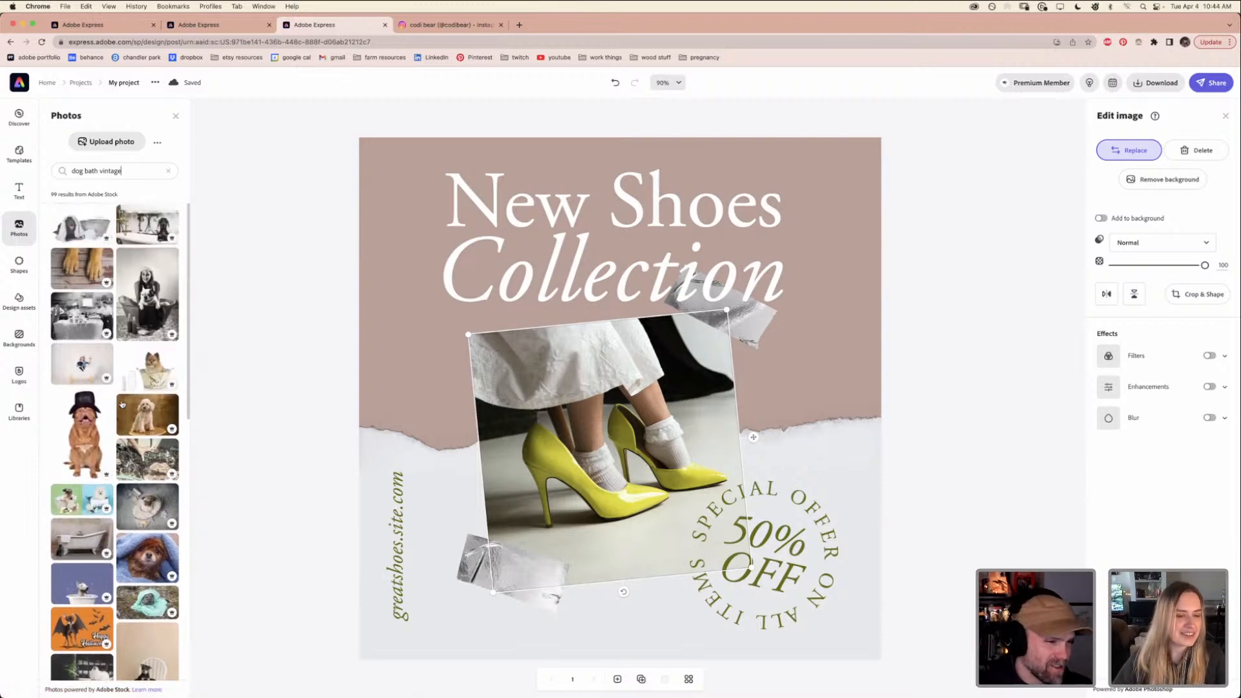
{"action": "scroll", "coordinate": [122, 405], "scroll_direction": "down", "scroll_amount": 1}
{"action": "left_click", "coordinate": [139, 505]}
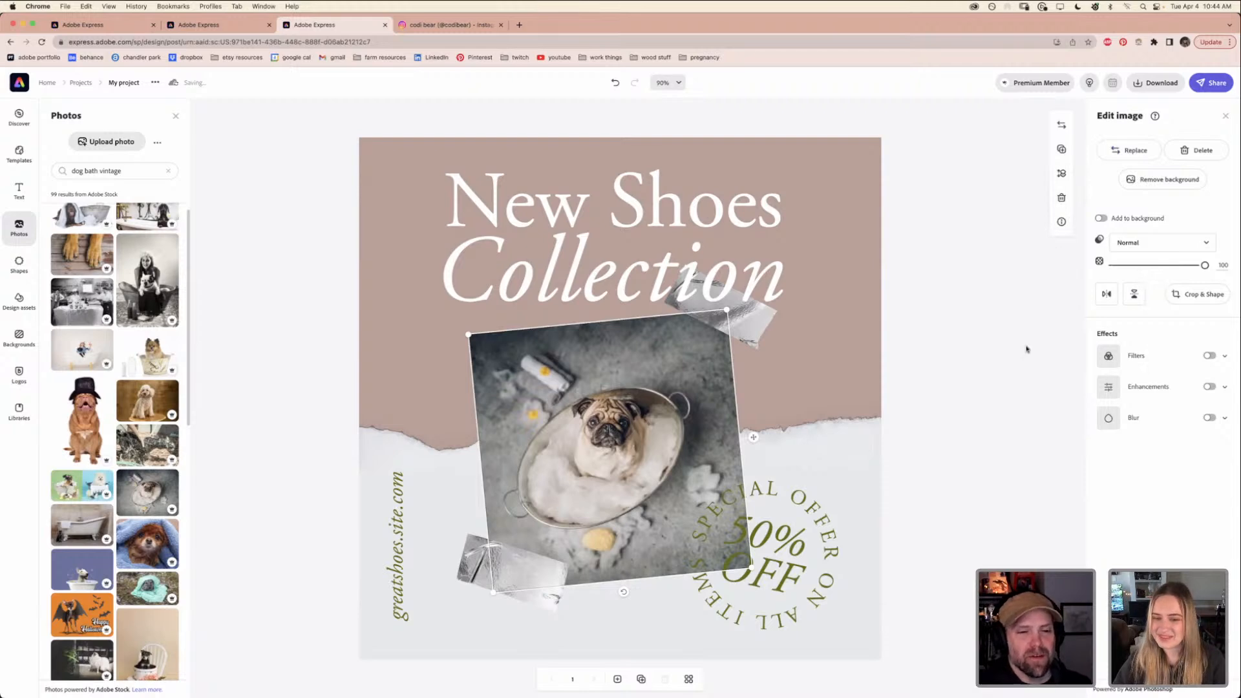
Crop the pug photo inside its frame at scale 3 and reposition it so the dog sits near the center
{"action": "left_click", "coordinate": [1200, 302]}
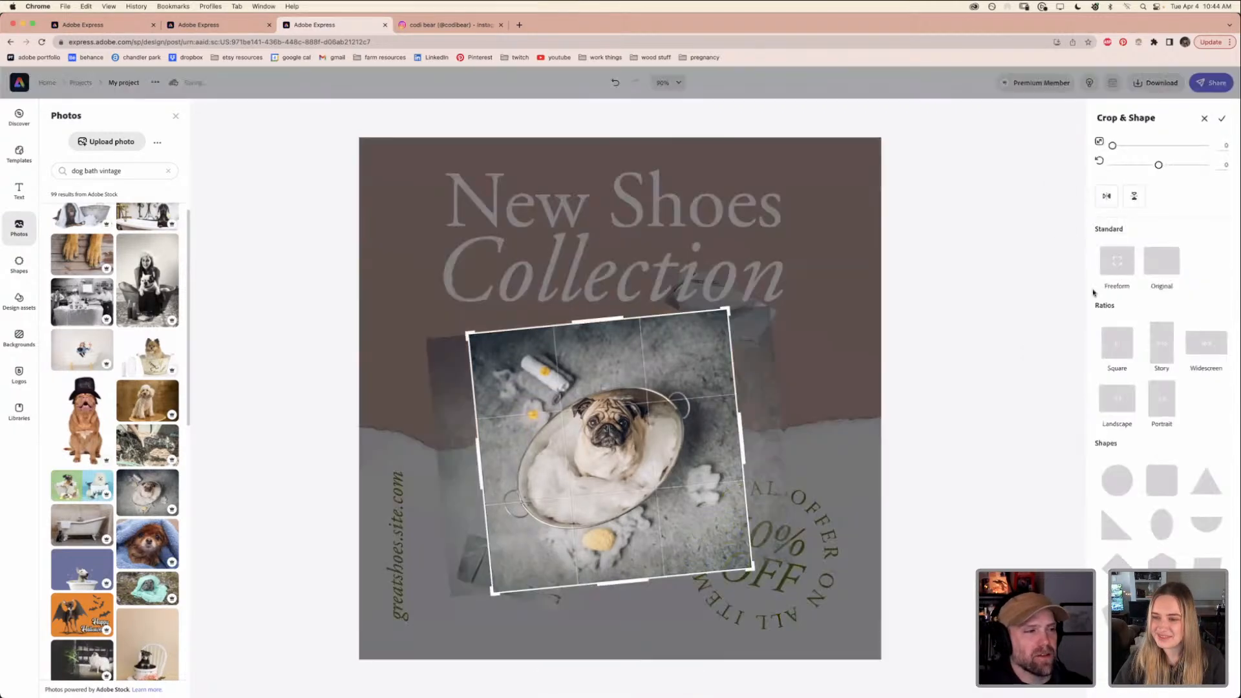
{"action": "left_click_drag", "start_coordinate": [1113, 147], "coordinate": [1113, 149]}
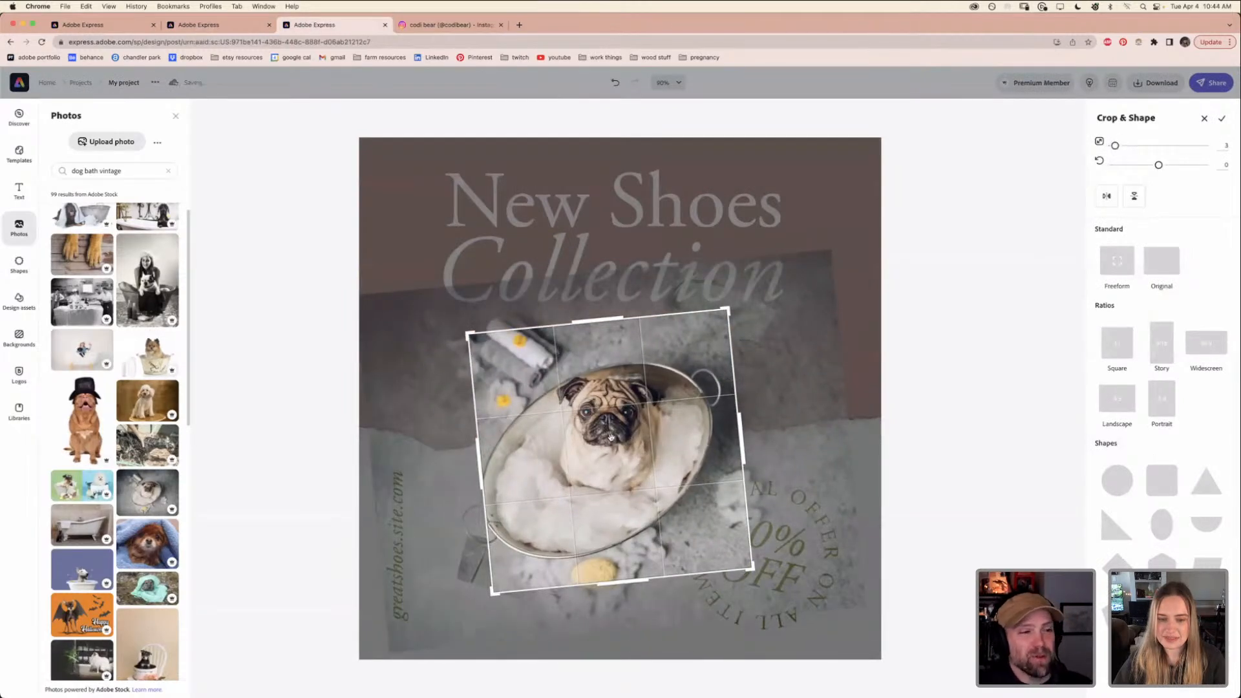
{"action": "left_click_drag", "start_coordinate": [611, 439], "coordinate": [608, 438]}
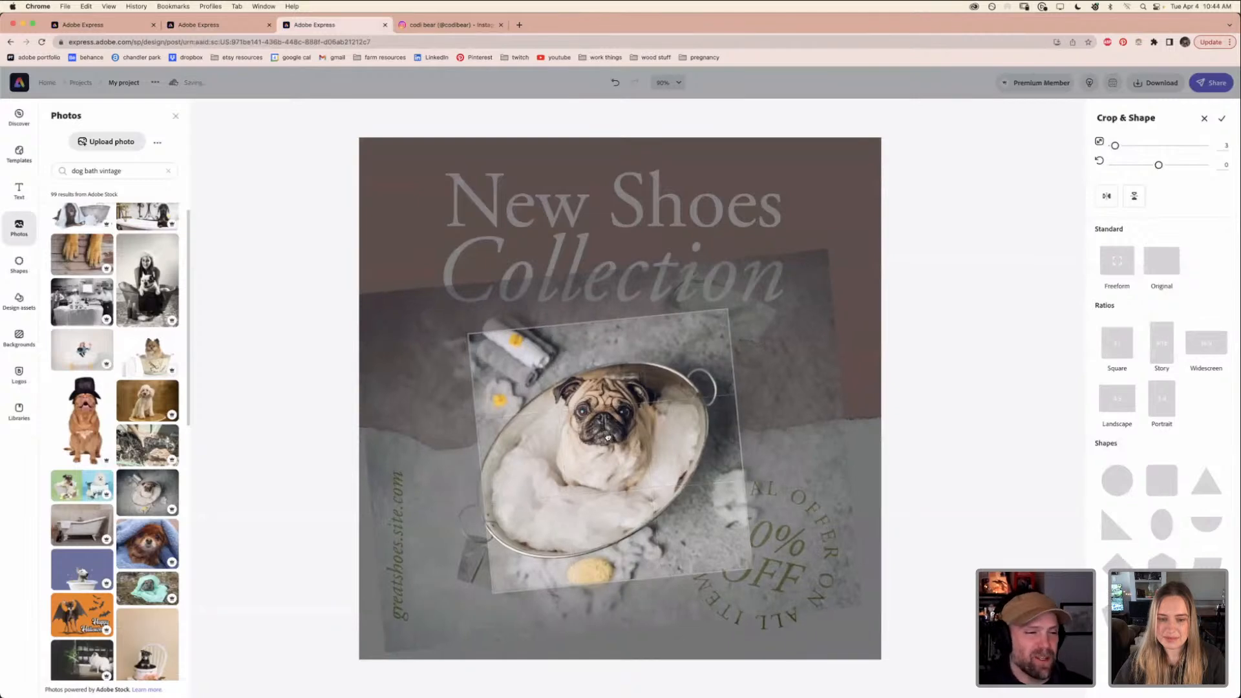
{"action": "left_click_drag", "start_coordinate": [652, 440], "coordinate": [650, 435]}
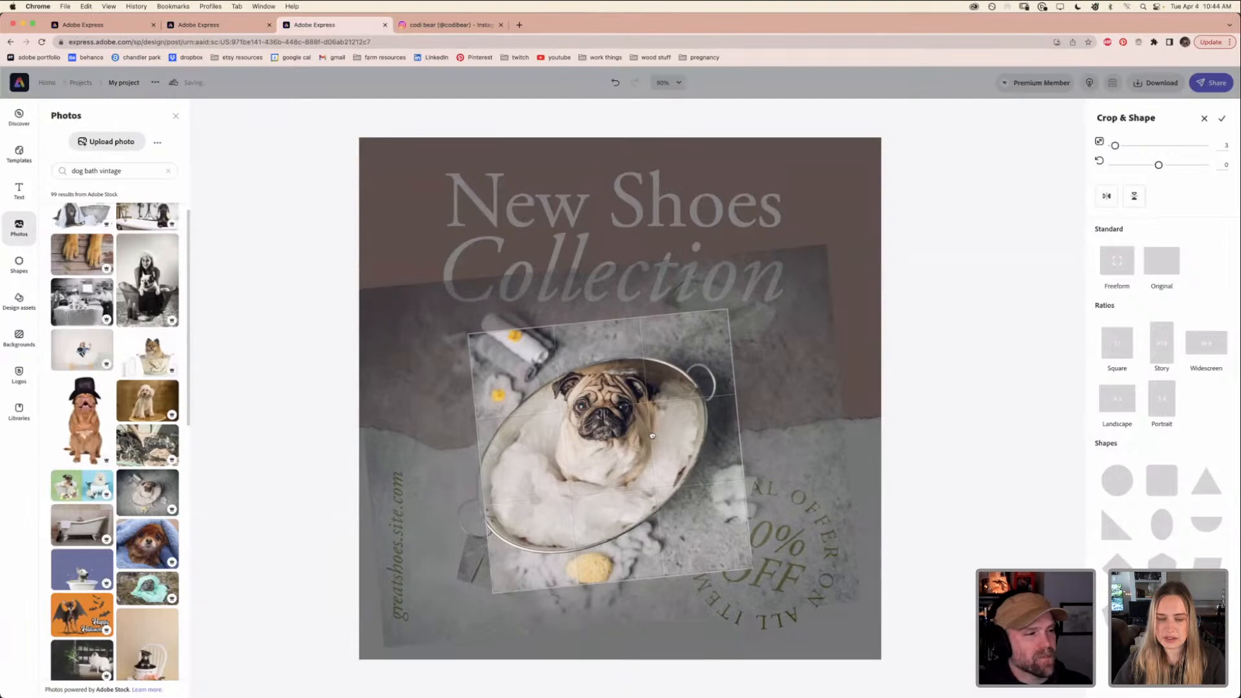
{"action": "left_click", "coordinate": [967, 406]}
{"action": "left_click", "coordinate": [966, 405]}
Try the Duotone and Matte filters on the pug photo, and settle on the Multiply filter
{"action": "left_click", "coordinate": [685, 424]}
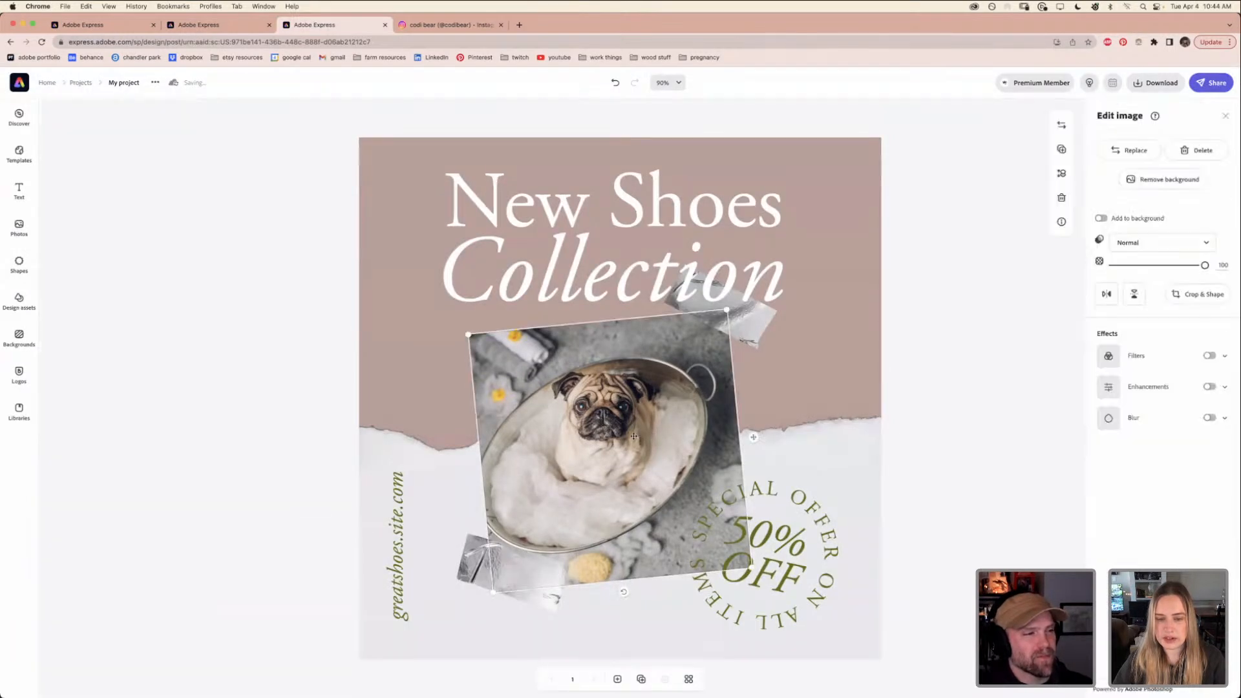
{"action": "left_click", "coordinate": [1108, 362]}
{"action": "scroll", "coordinate": [1142, 513], "scroll_direction": "down", "scroll_amount": 2}
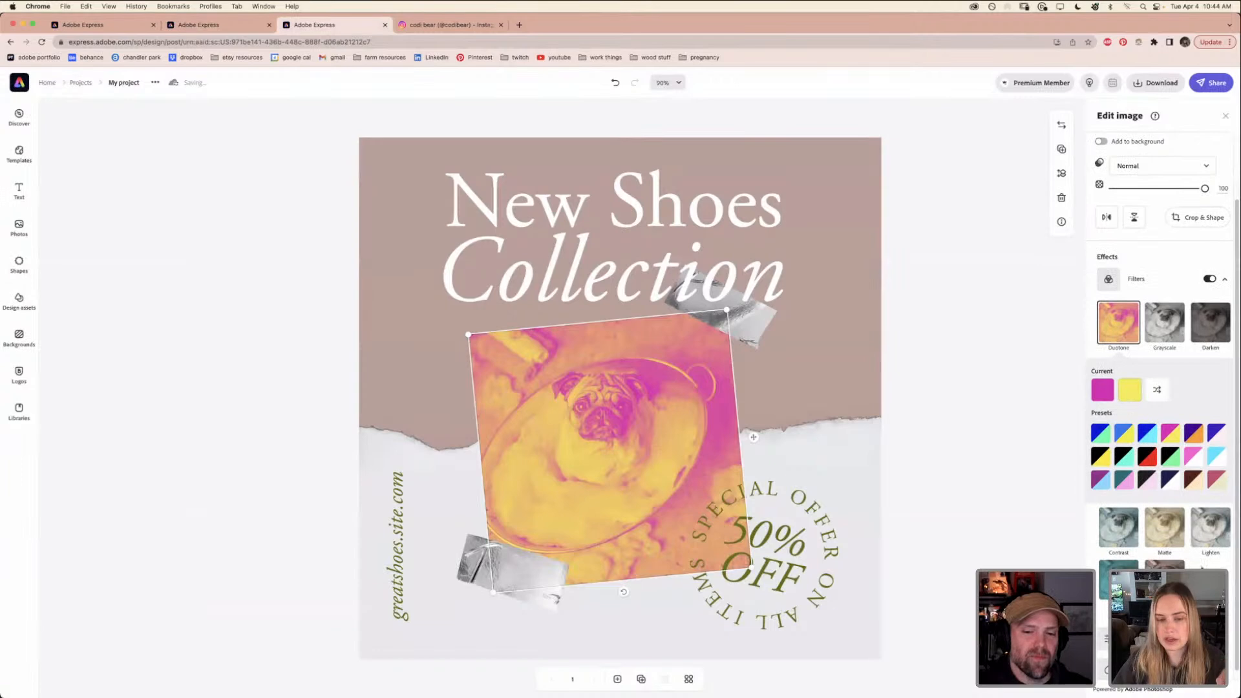
{"action": "left_click", "coordinate": [1163, 532]}
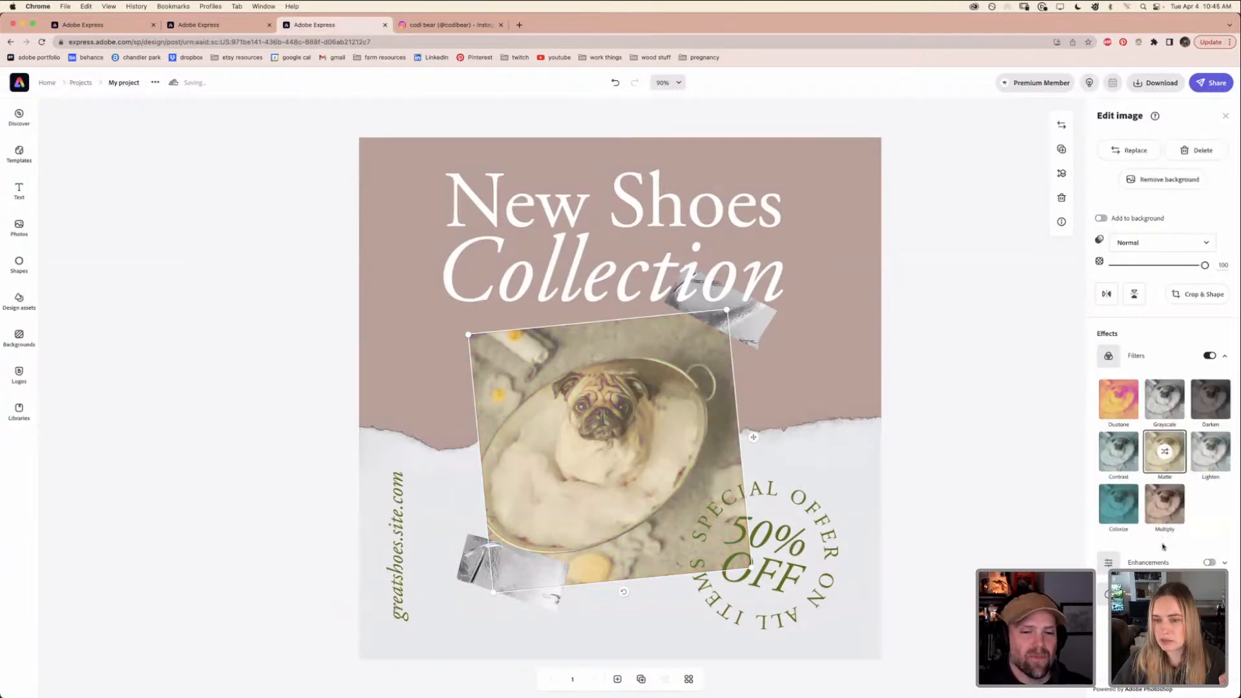
{"action": "left_click", "coordinate": [1164, 524]}
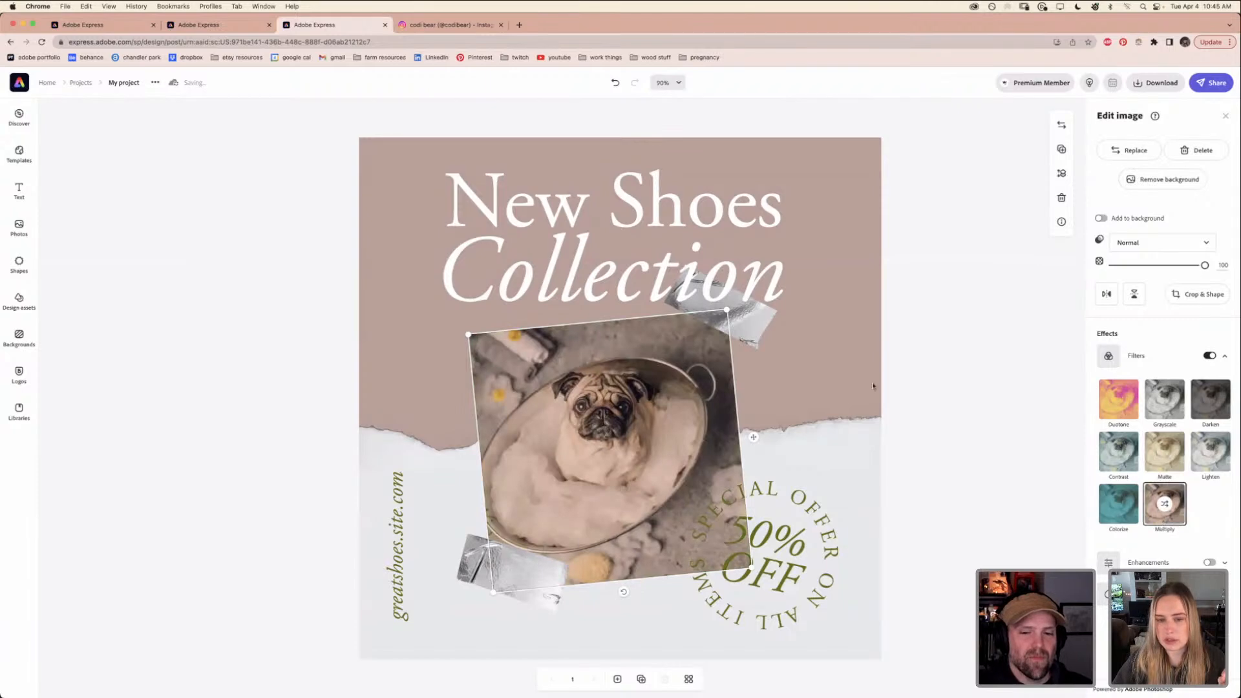
{"action": "left_click", "coordinate": [987, 412]}
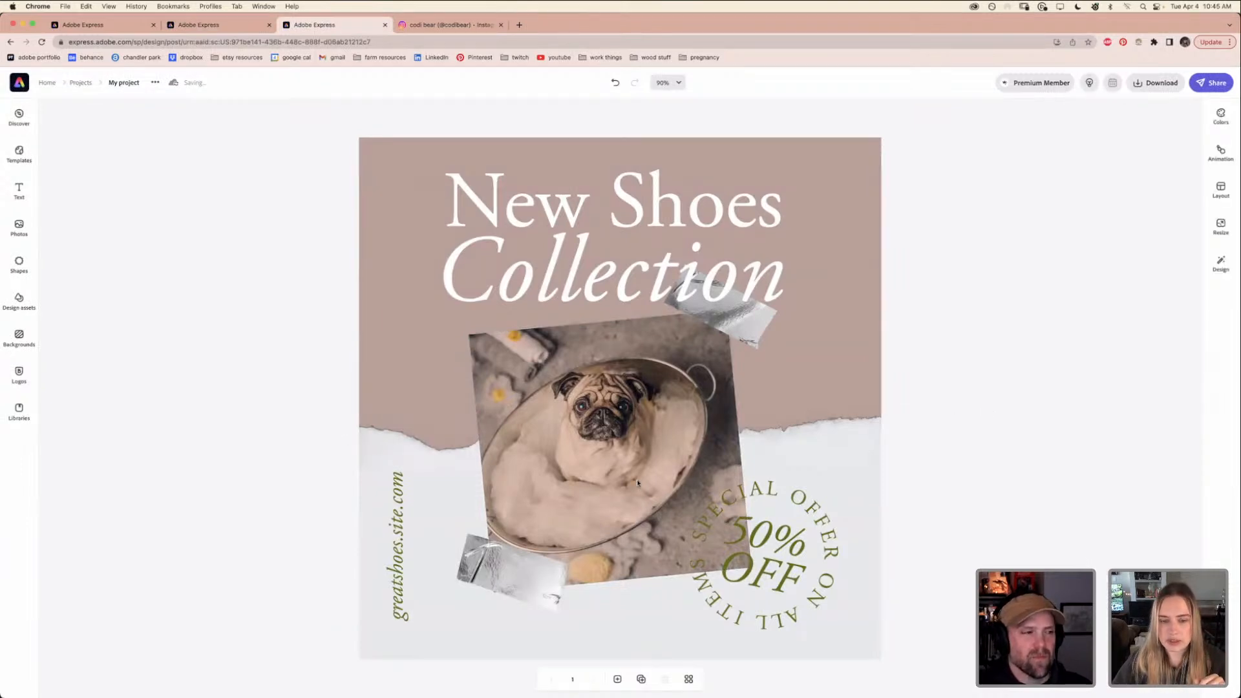
Replace the "New Shoes" heading with "Happy National Puppy Day!", place it near the top of the design, and delete the word "Collection"
{"action": "left_click", "coordinate": [511, 574]}
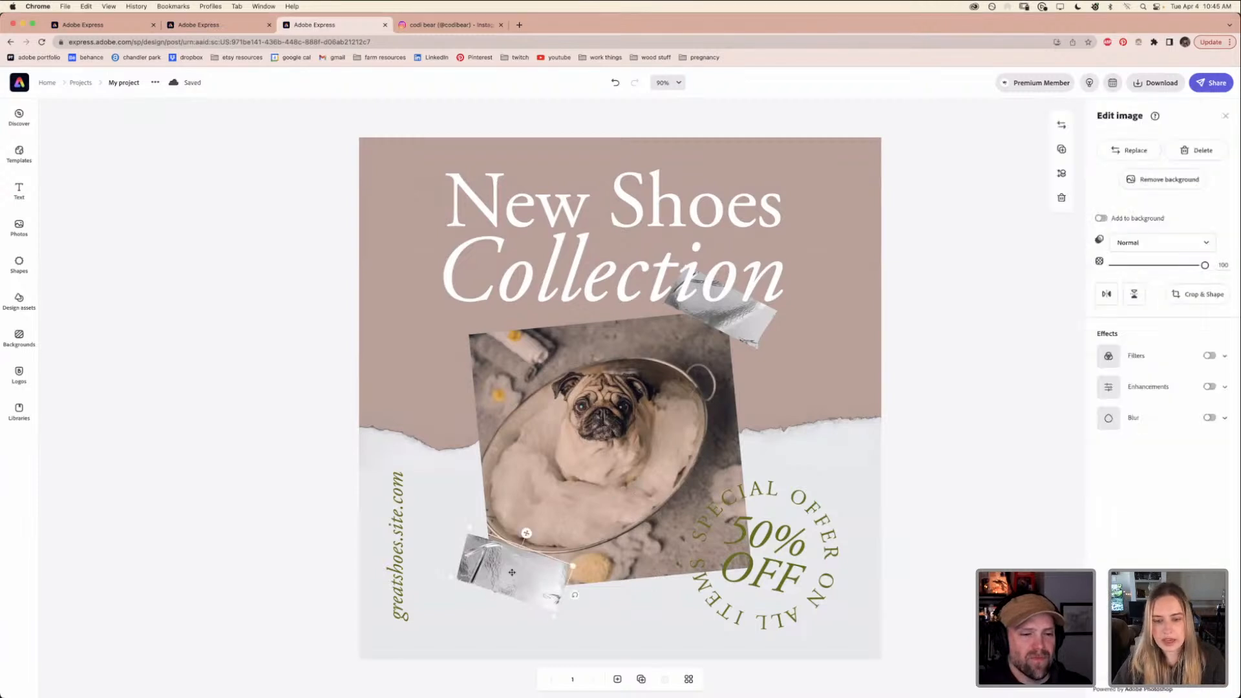
{"action": "left_click", "coordinate": [627, 205]}
{"action": "left_click", "coordinate": [627, 205]}
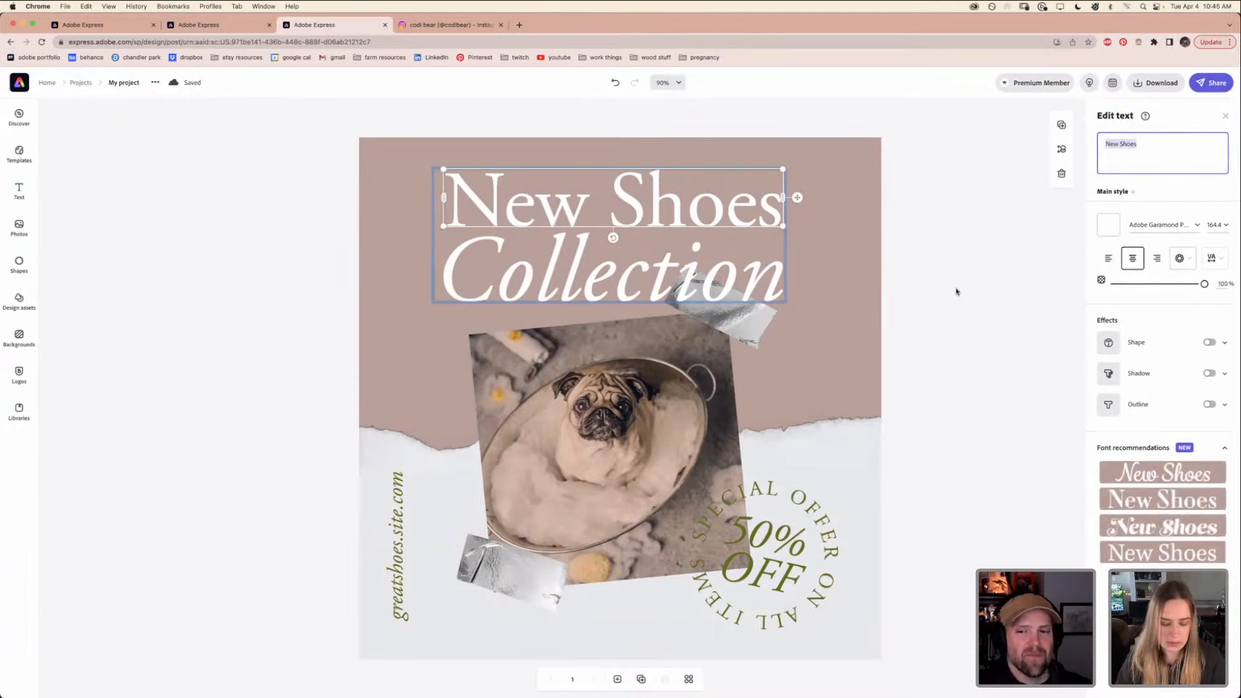
{"action": "type", "text": "Happy National Puppy Day!"}
{"action": "left_click_drag", "start_coordinate": [553, 200], "coordinate": [460, 194]}
{"action": "left_click_drag", "start_coordinate": [622, 191], "coordinate": [625, 197]}
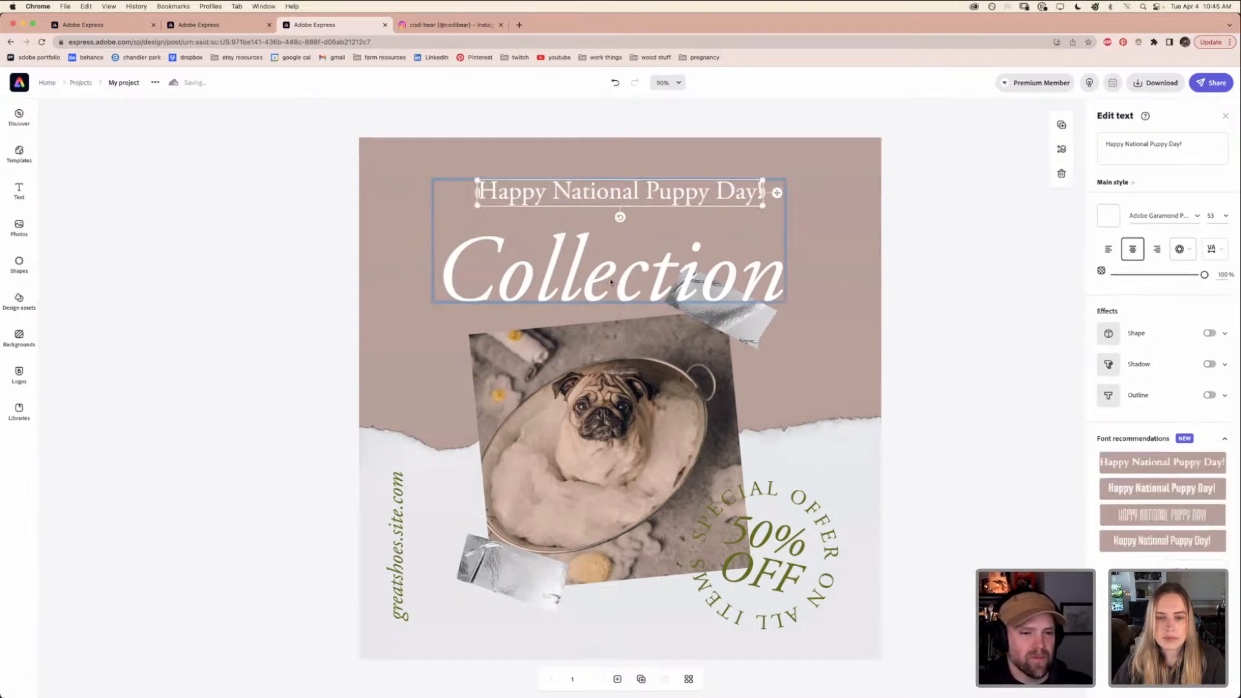
{"action": "left_click", "coordinate": [610, 282]}
{"action": "key", "text": "Delete"}
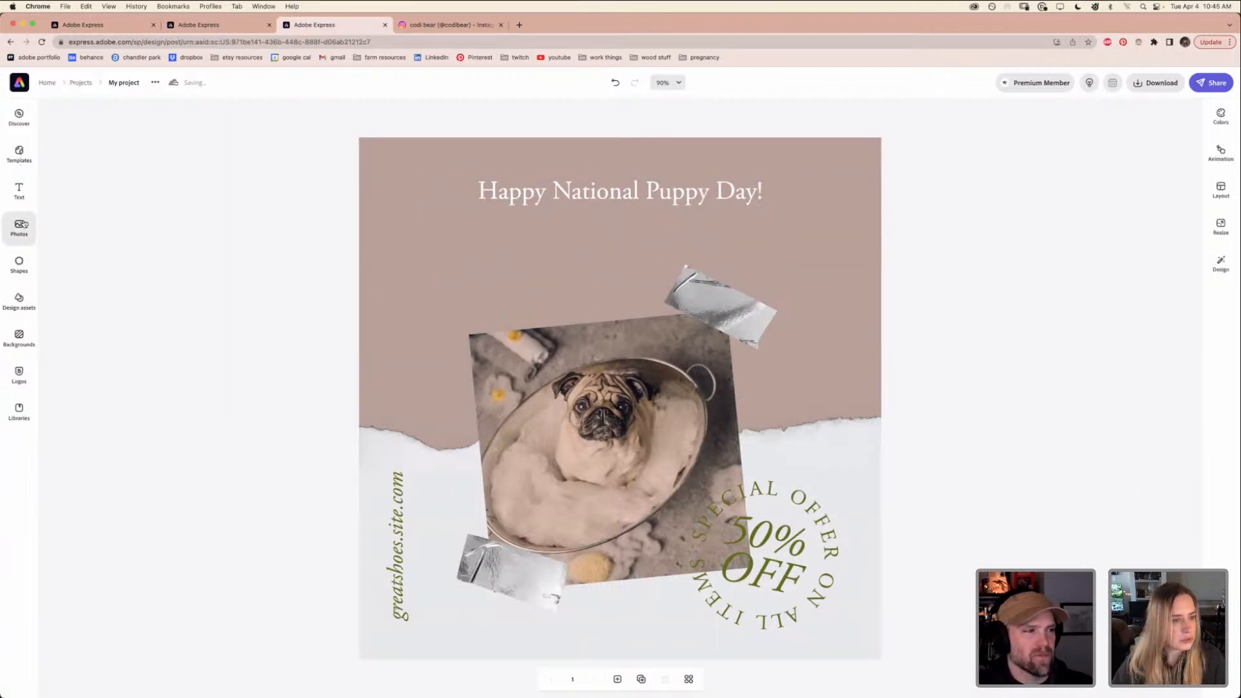
Browse the premade text designs and add the "Winter Season SALE" one from the Sales group, centered under the heading
{"action": "left_click", "coordinate": [19, 190]}
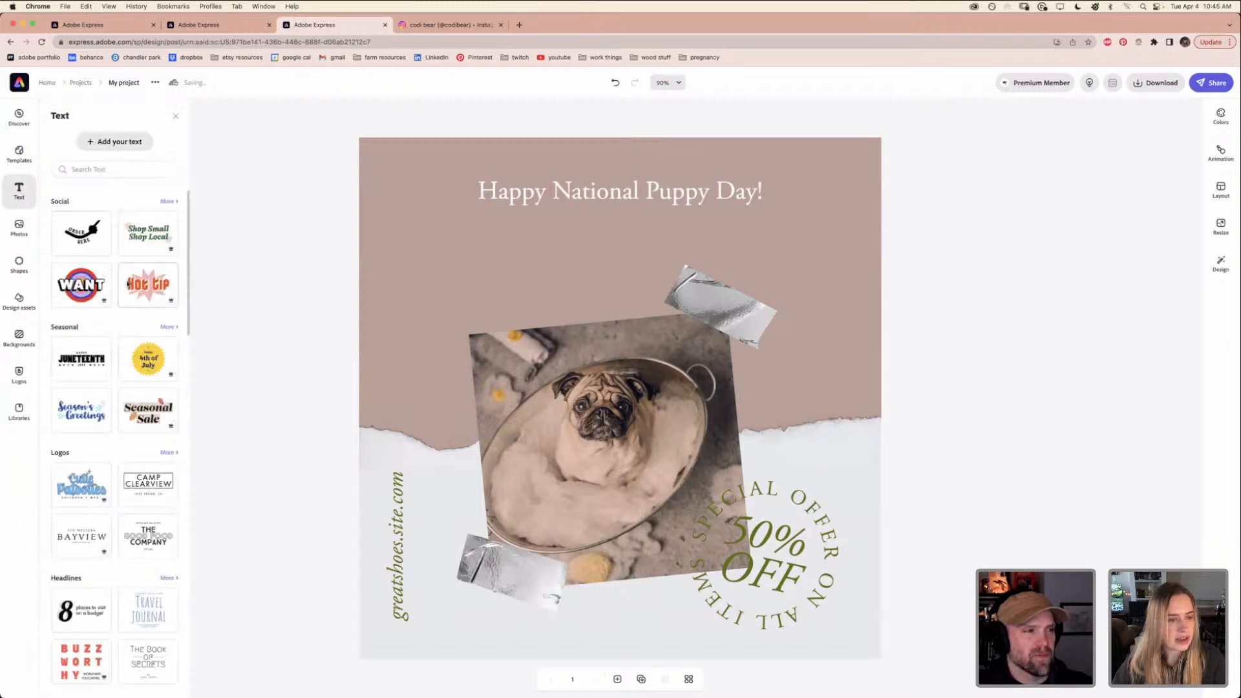
{"action": "scroll", "coordinate": [93, 385], "scroll_direction": "down", "scroll_amount": 3}
{"action": "scroll", "coordinate": [93, 384], "scroll_direction": "down", "scroll_amount": 5}
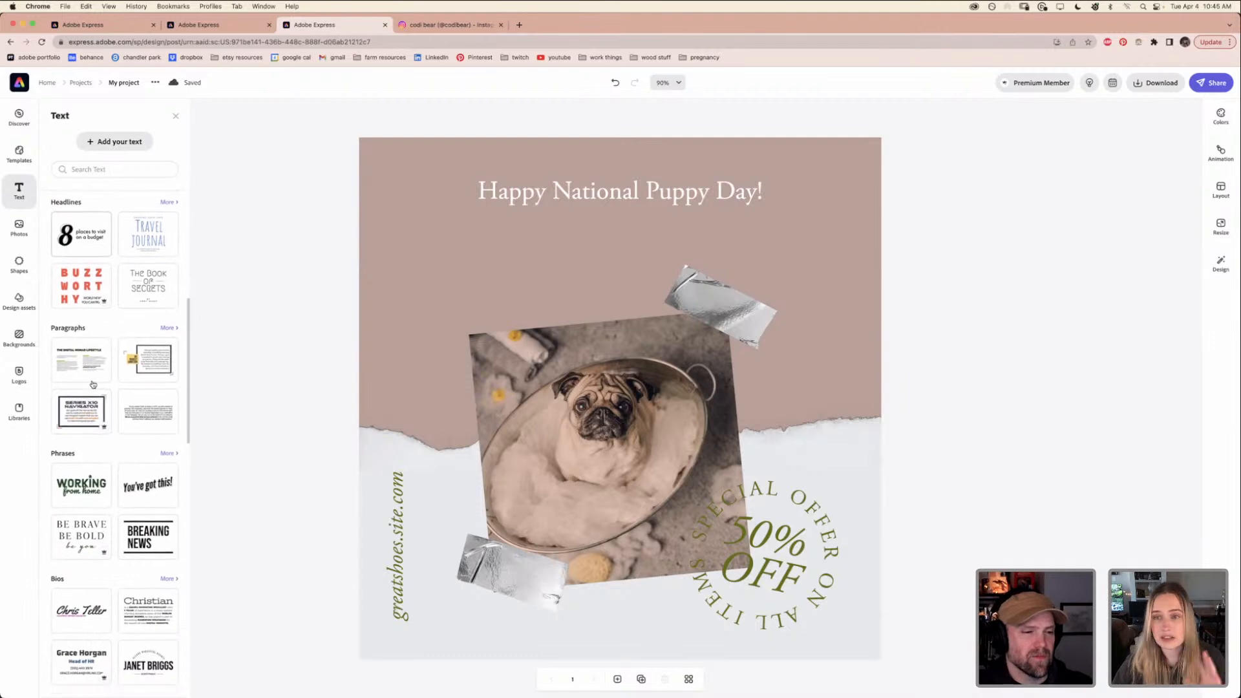
{"action": "scroll", "coordinate": [93, 385], "scroll_direction": "down", "scroll_amount": 3}
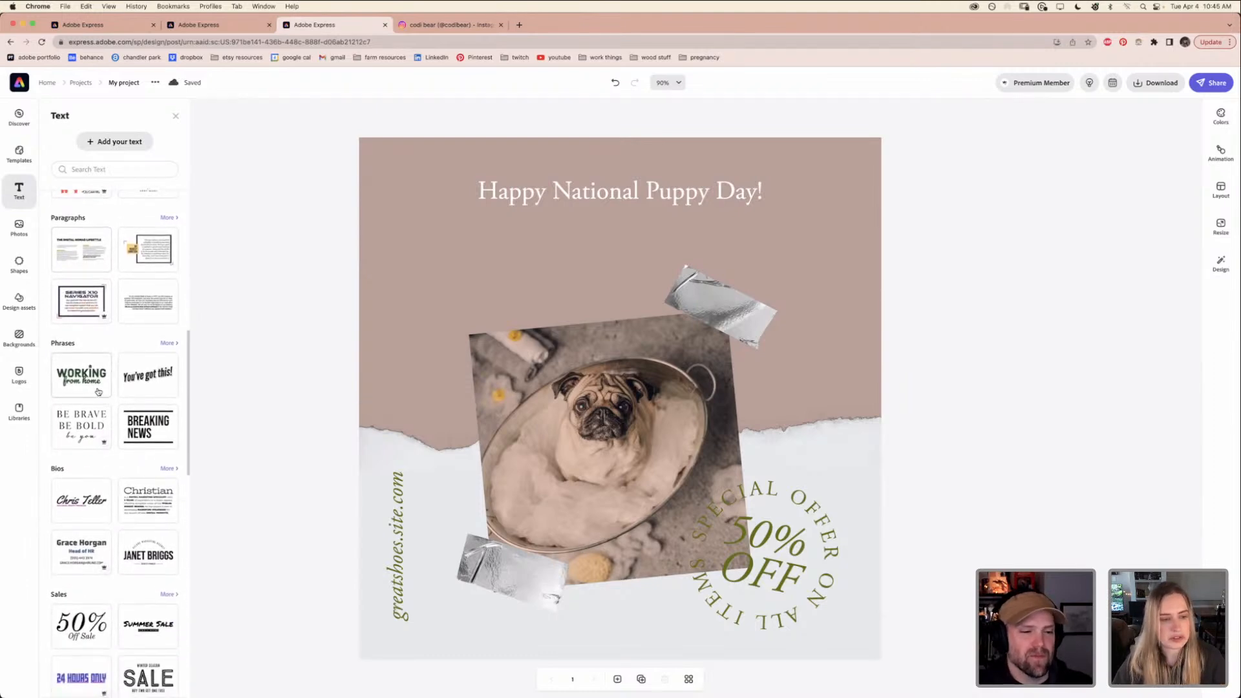
{"action": "scroll", "coordinate": [99, 393], "scroll_direction": "down", "scroll_amount": 1}
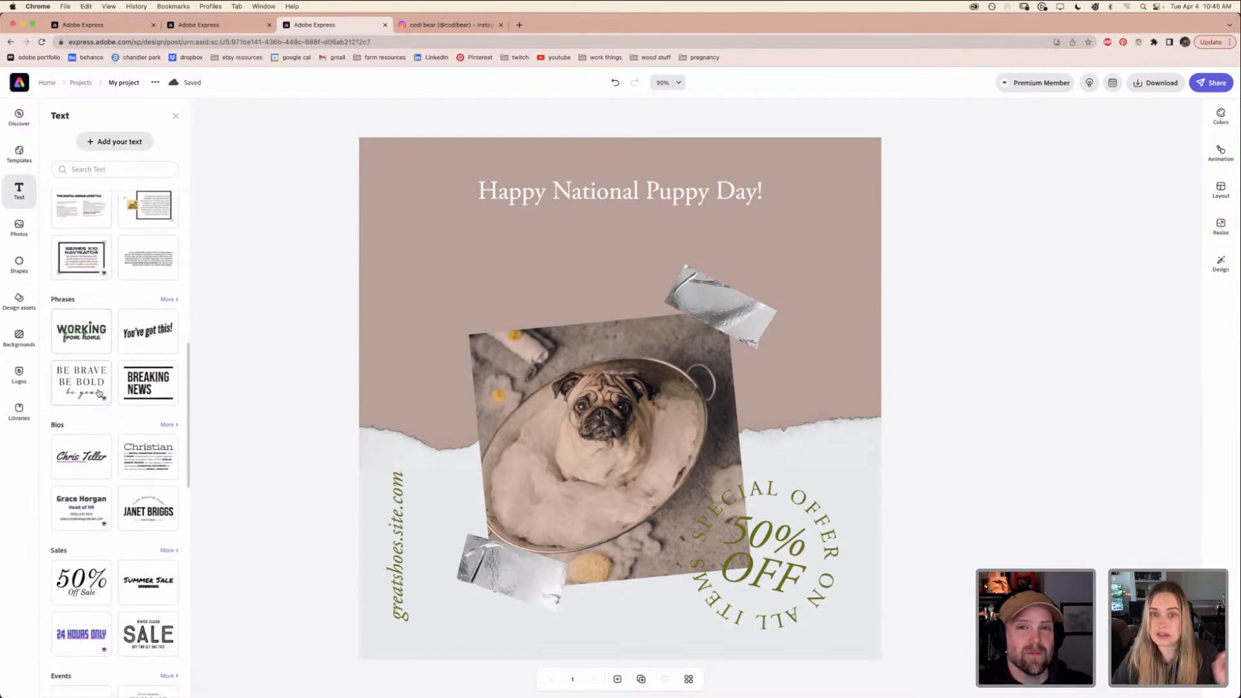
{"action": "scroll", "coordinate": [99, 393], "scroll_direction": "up", "scroll_amount": 3}
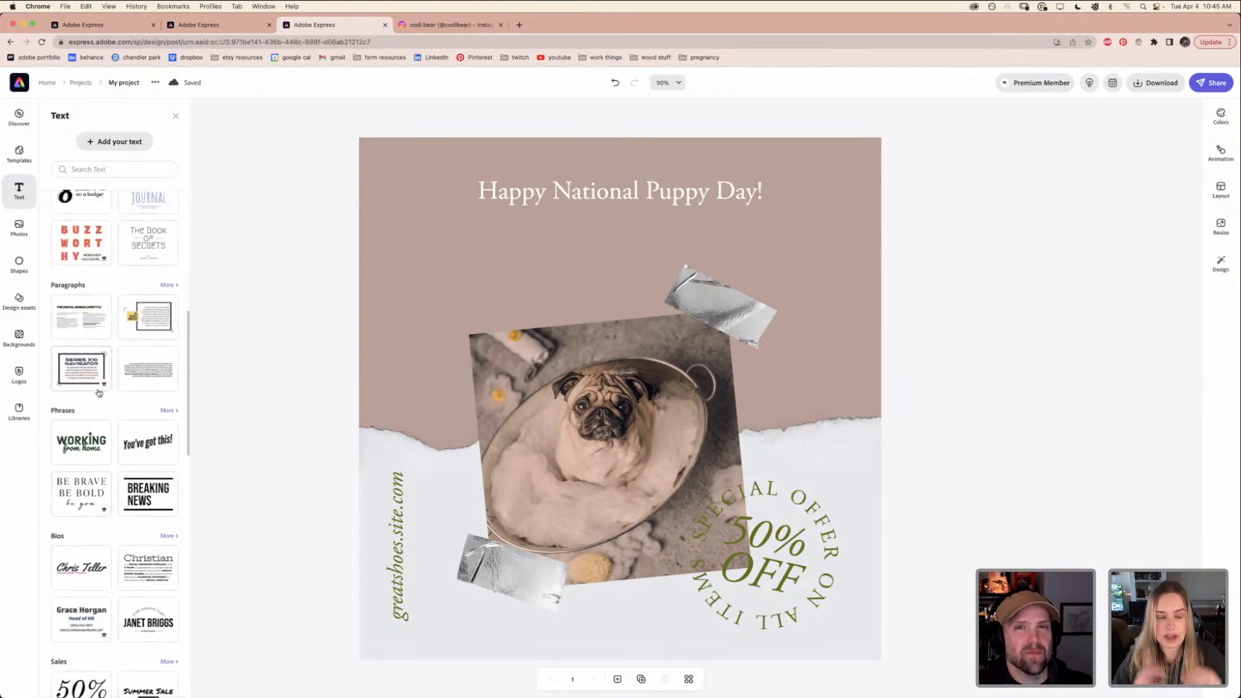
{"action": "scroll", "coordinate": [99, 393], "scroll_direction": "up", "scroll_amount": 10}
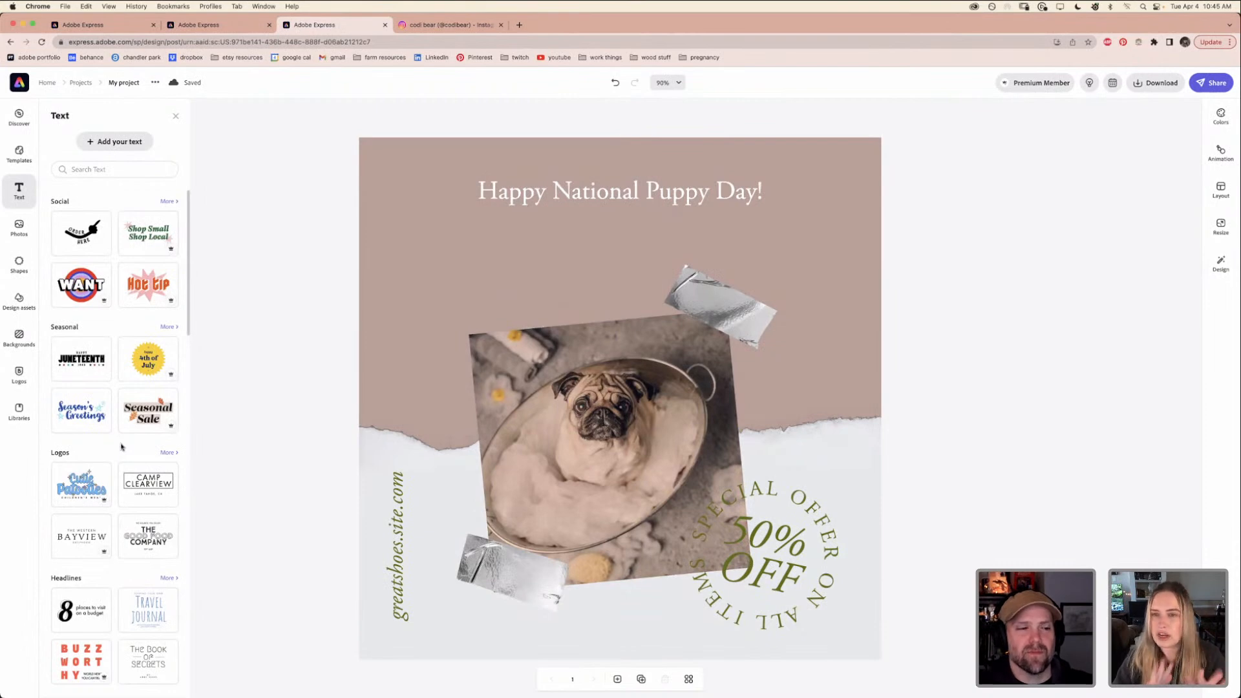
{"action": "scroll", "coordinate": [116, 456], "scroll_direction": "down", "scroll_amount": 3}
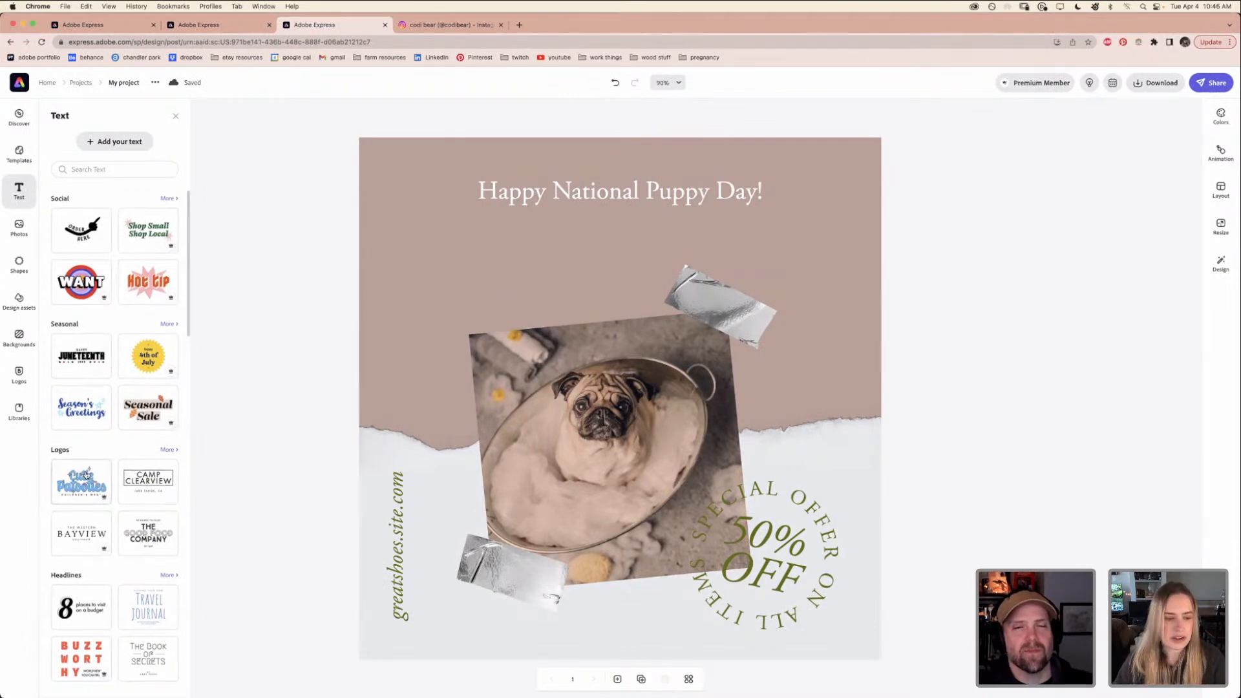
{"action": "scroll", "coordinate": [87, 471], "scroll_direction": "down", "scroll_amount": 3}
{"action": "scroll", "coordinate": [90, 471], "scroll_direction": "down", "scroll_amount": 8}
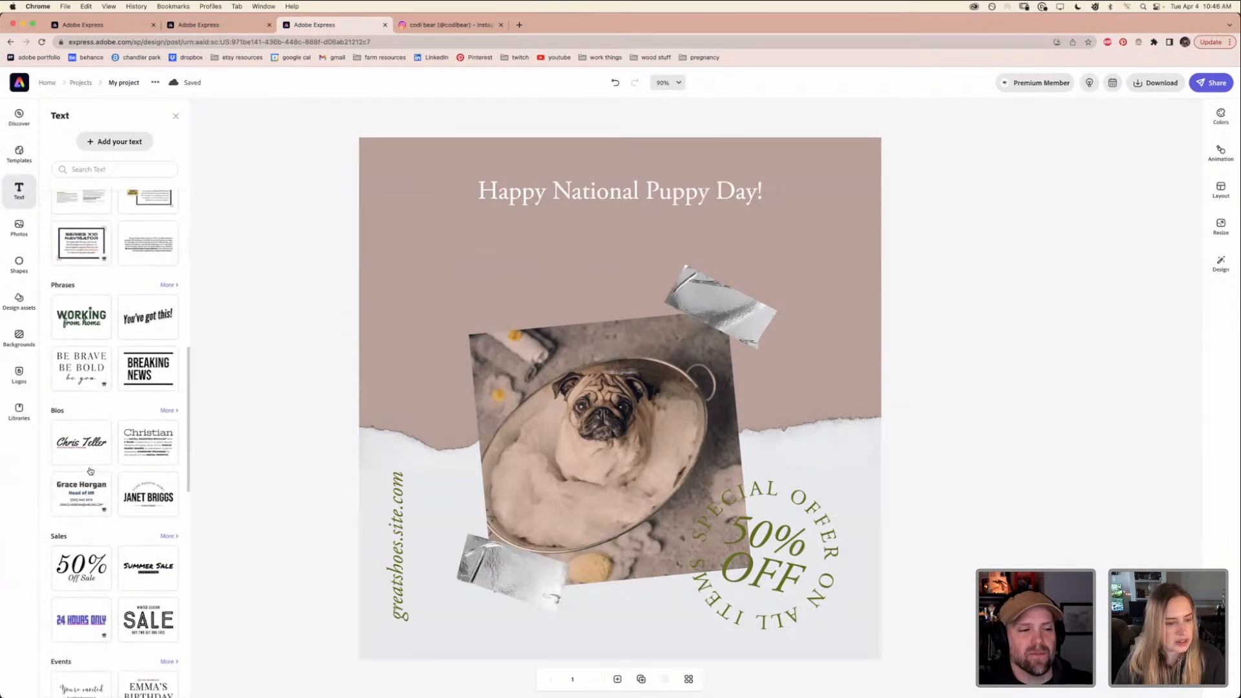
{"action": "scroll", "coordinate": [90, 471], "scroll_direction": "down", "scroll_amount": 4}
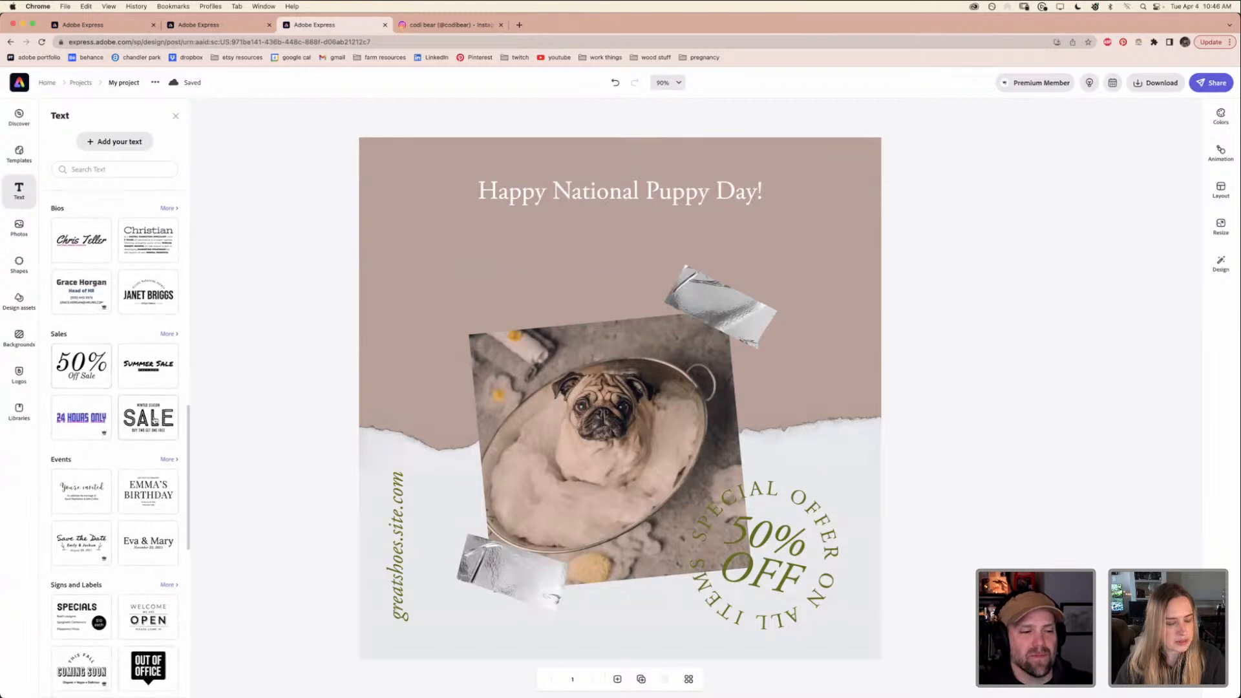
{"action": "left_click", "coordinate": [153, 420]}
{"action": "left_click_drag", "start_coordinate": [579, 270], "coordinate": [603, 272]}
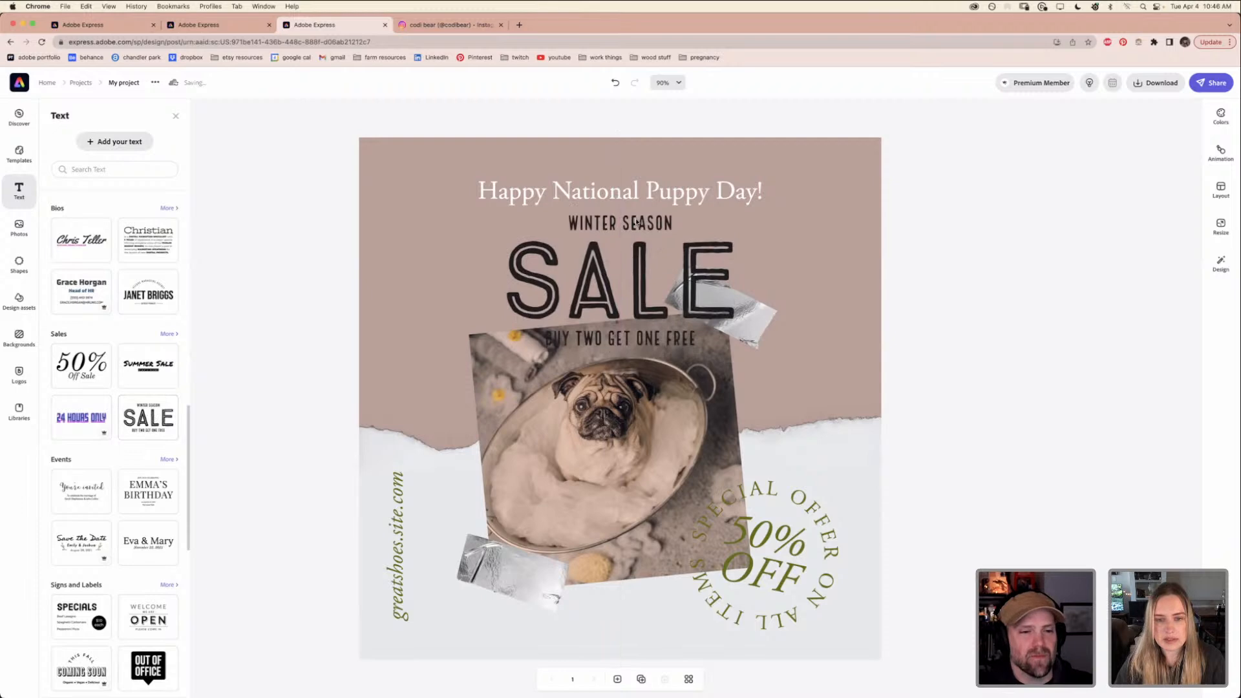
Change the "WINTER SEASON" line to "50% off sale" and center it above the word SALE
{"action": "left_click", "coordinate": [637, 221]}
{"action": "left_click", "coordinate": [636, 221]}
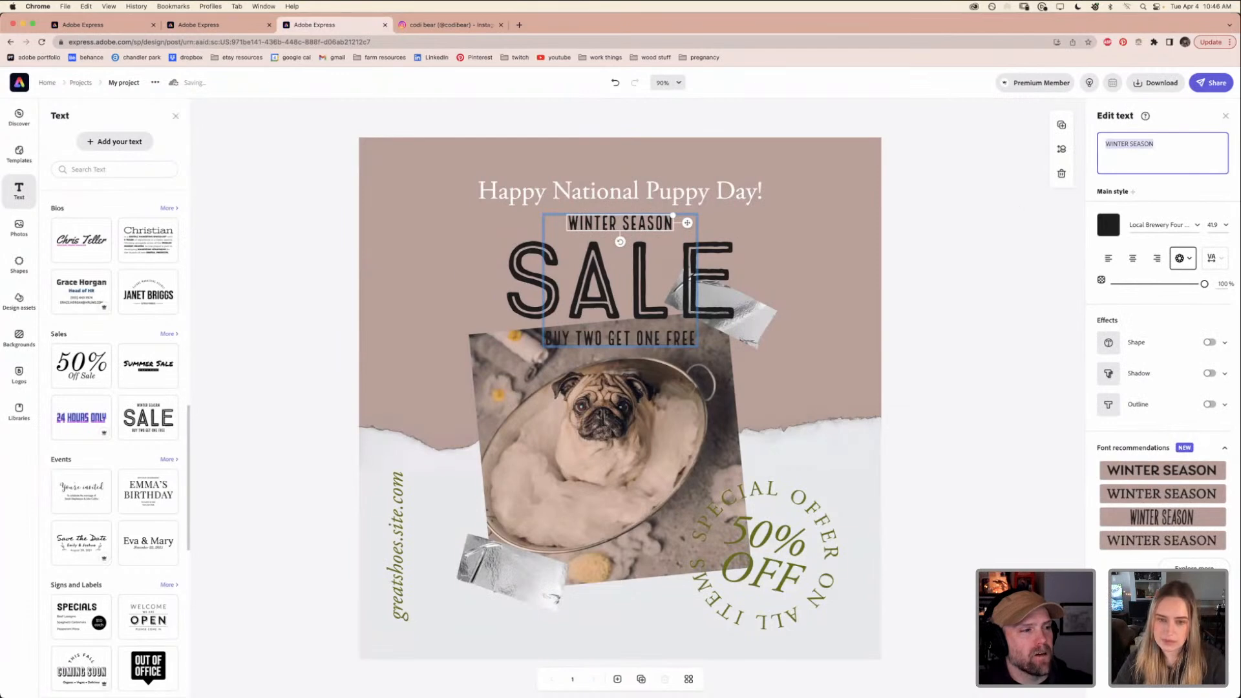
{"action": "key", "text": "BackSpace"}
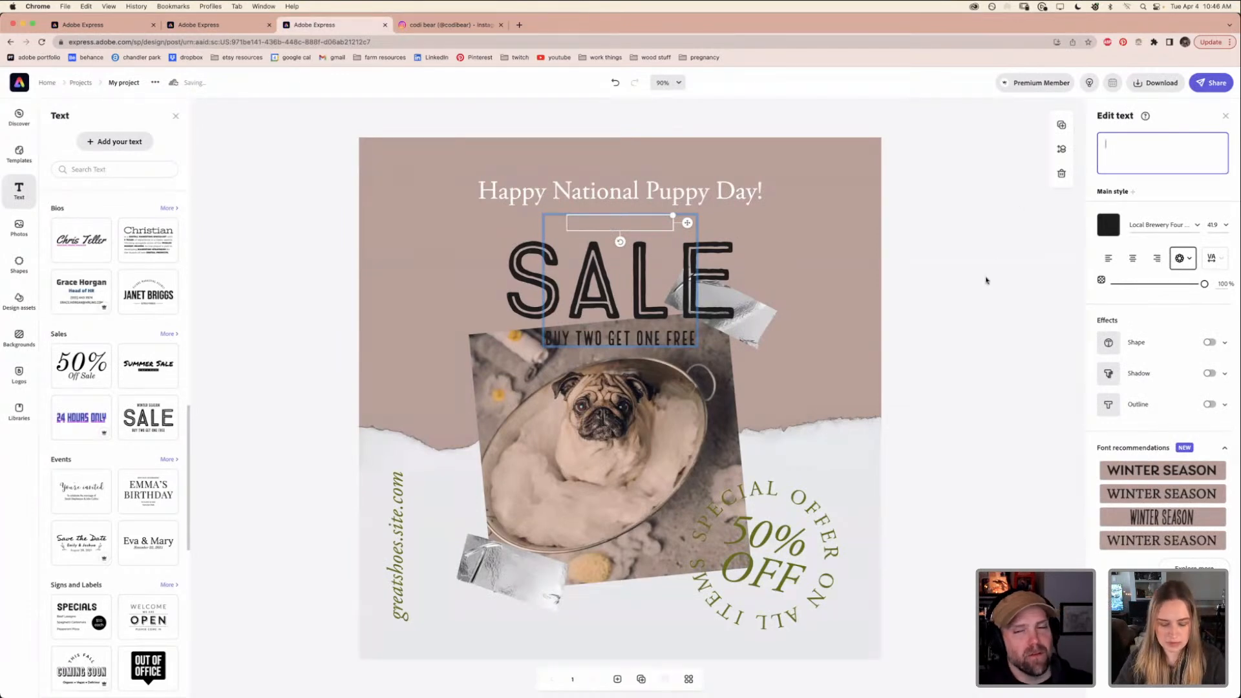
{"action": "type", "text": "50"}
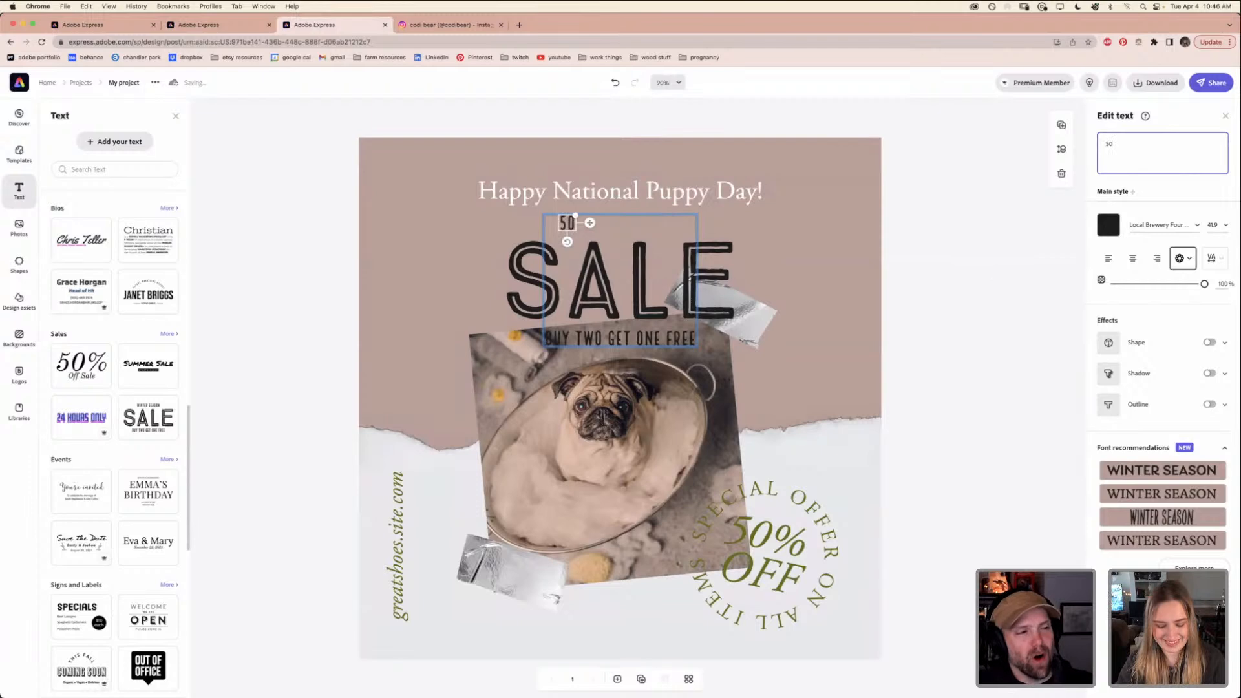
{"action": "type", "text": "% off"}
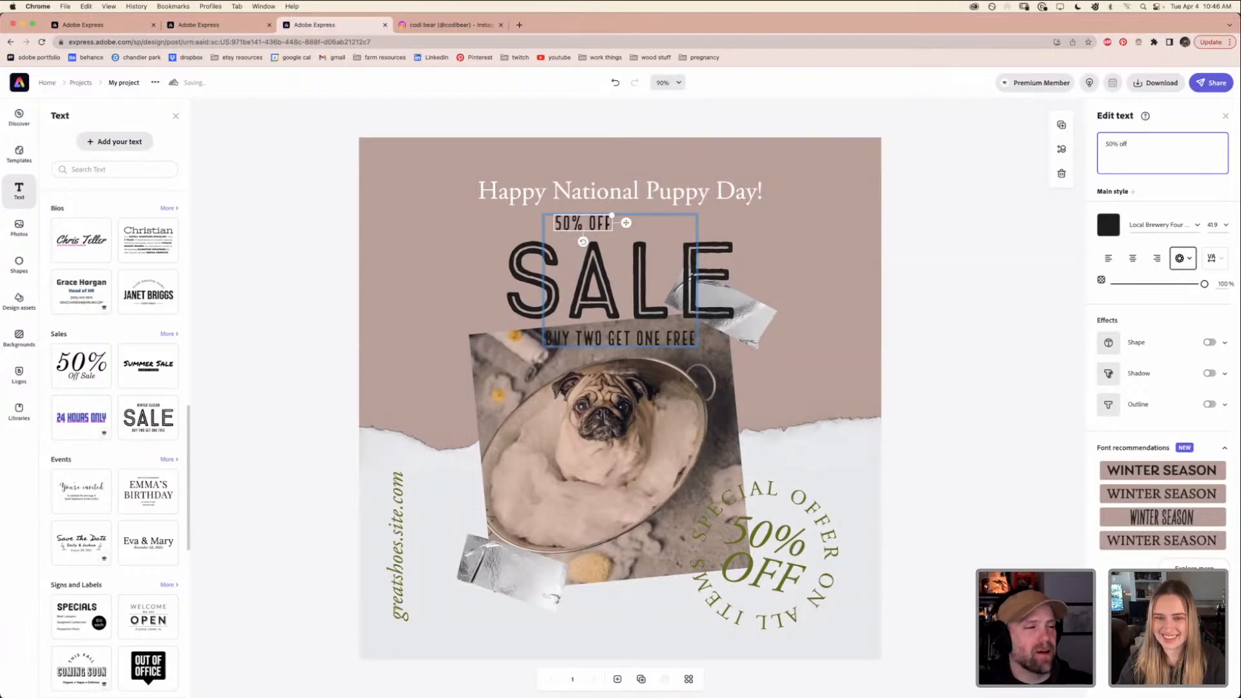
{"action": "type", "text": " sale"}
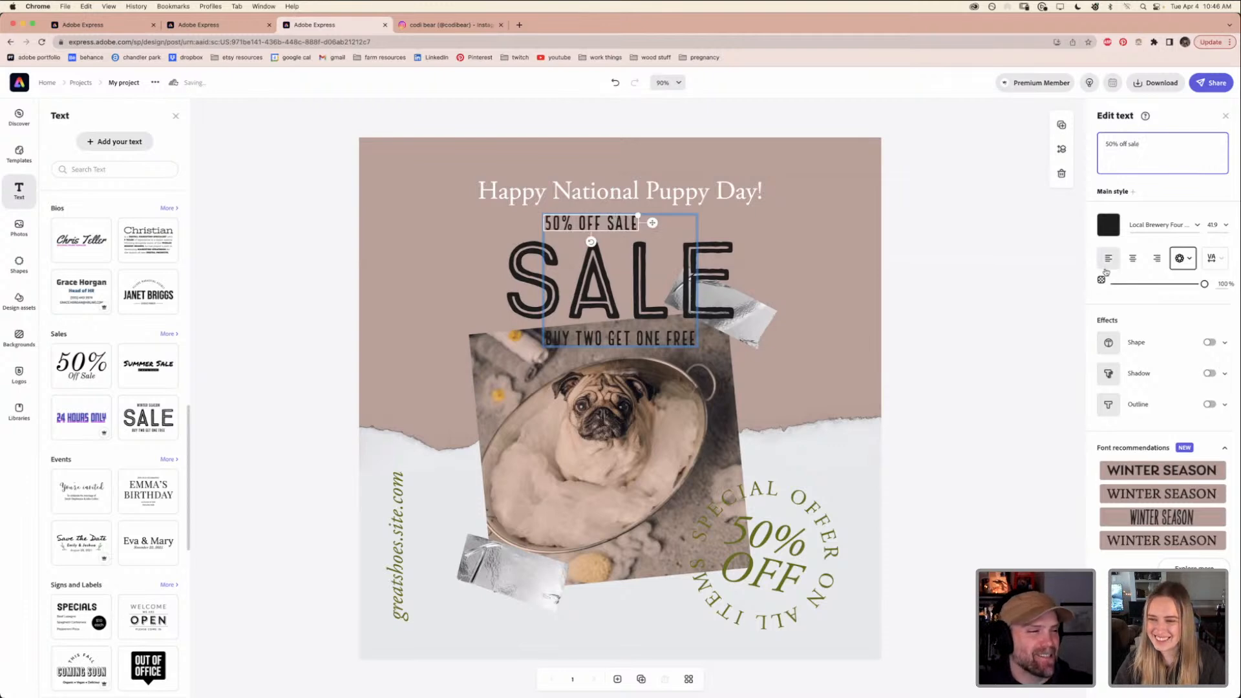
{"action": "left_click_drag", "start_coordinate": [600, 222], "coordinate": [639, 223]}
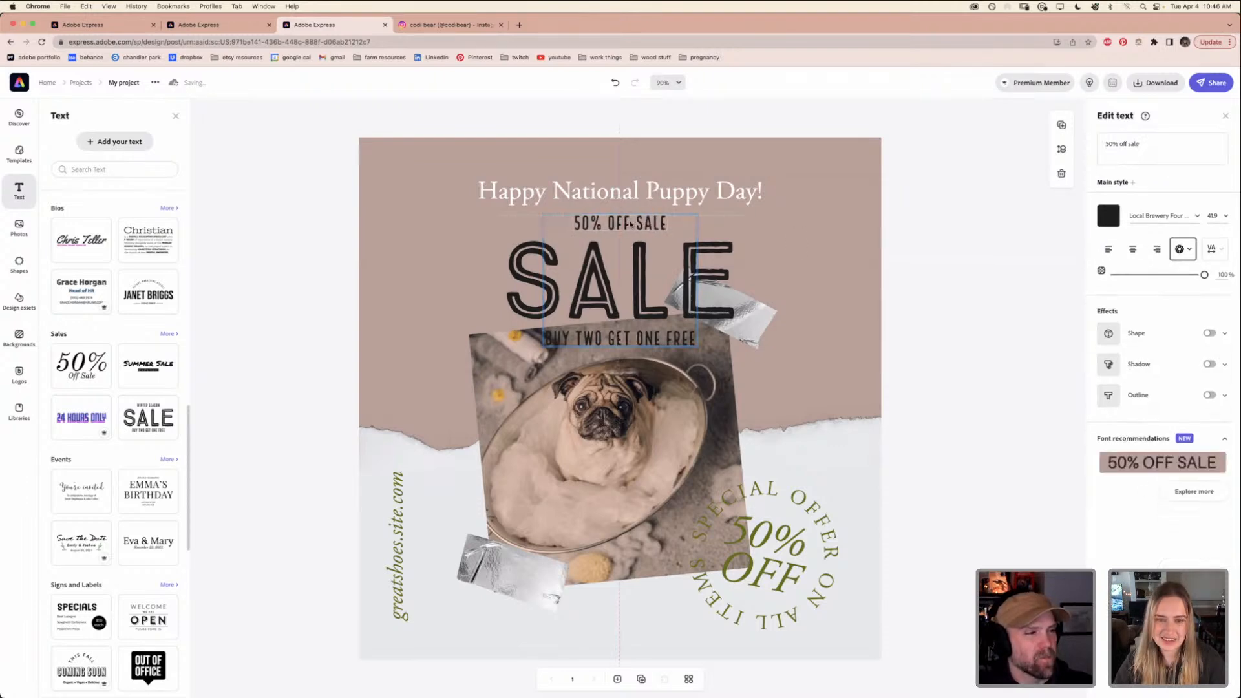
Change the "BUY TWO GET ONE FREE" line to "baths and grooming supplies" and widen its text box so it fits on two lines
{"action": "left_click", "coordinate": [647, 337]}
{"action": "left_click", "coordinate": [1175, 157]}
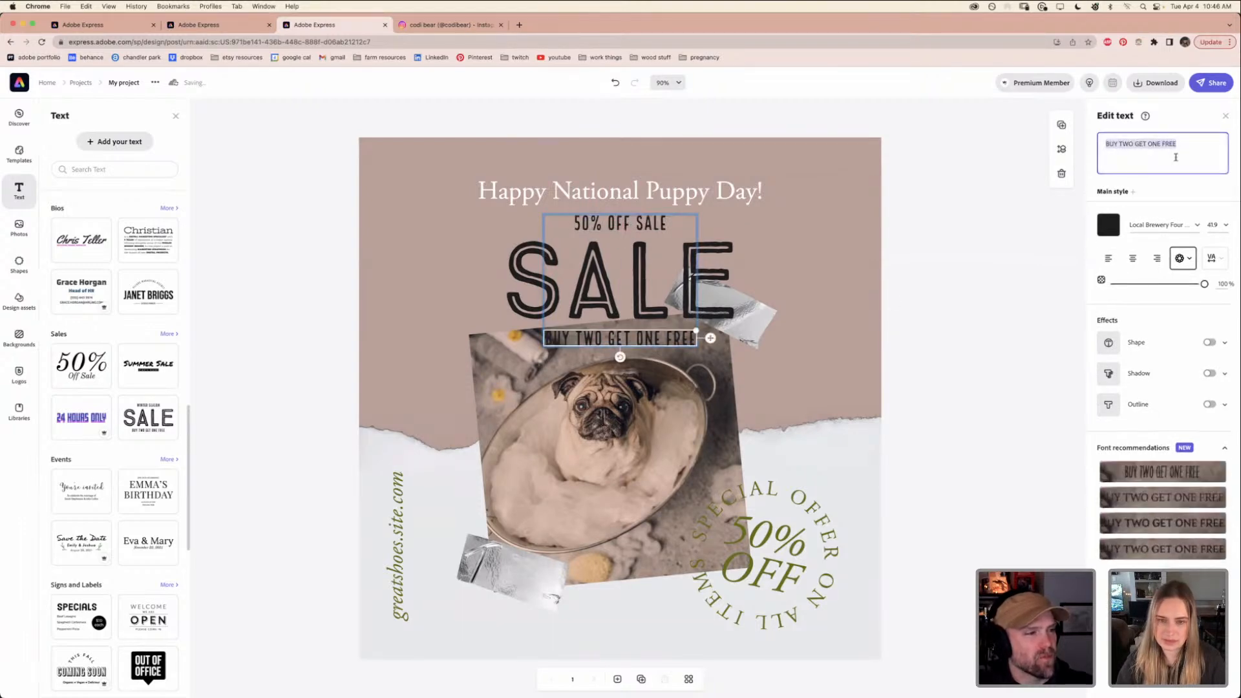
{"action": "key", "text": "BackSpace"}
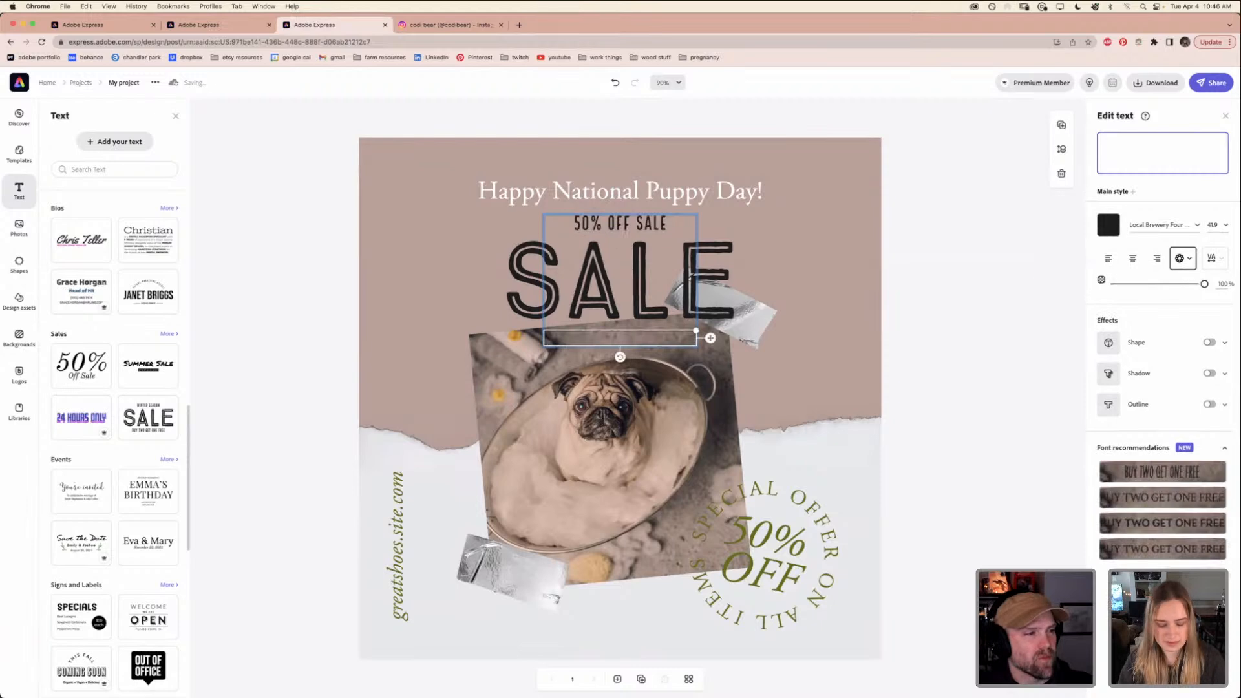
{"action": "type", "text": "baths"}
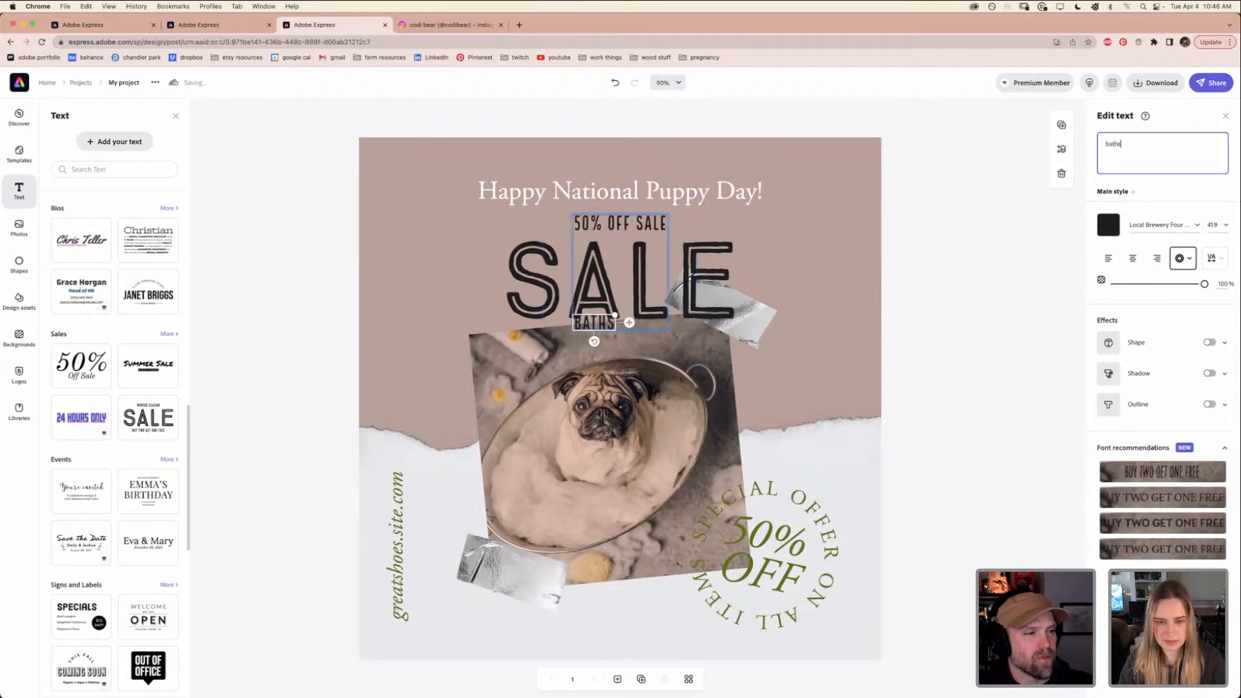
{"action": "type", "text": " and g"}
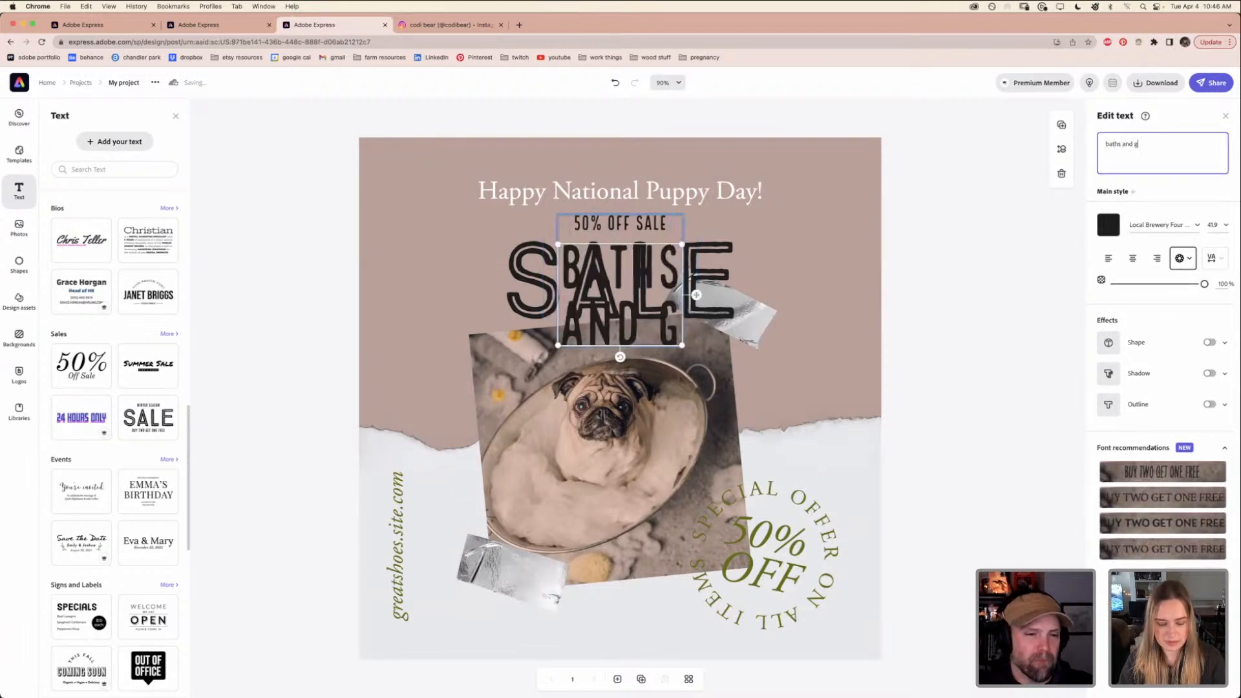
{"action": "type", "text": "rooming supplies"}
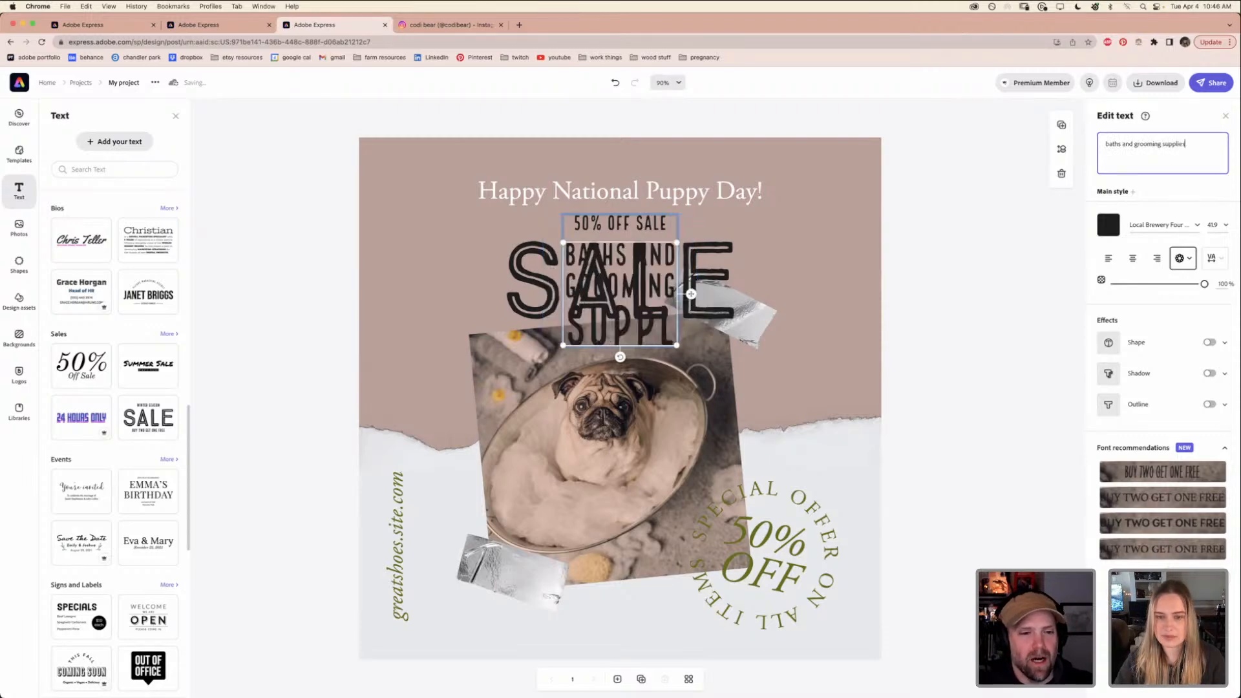
{"action": "left_click_drag", "start_coordinate": [684, 340], "coordinate": [821, 324]}
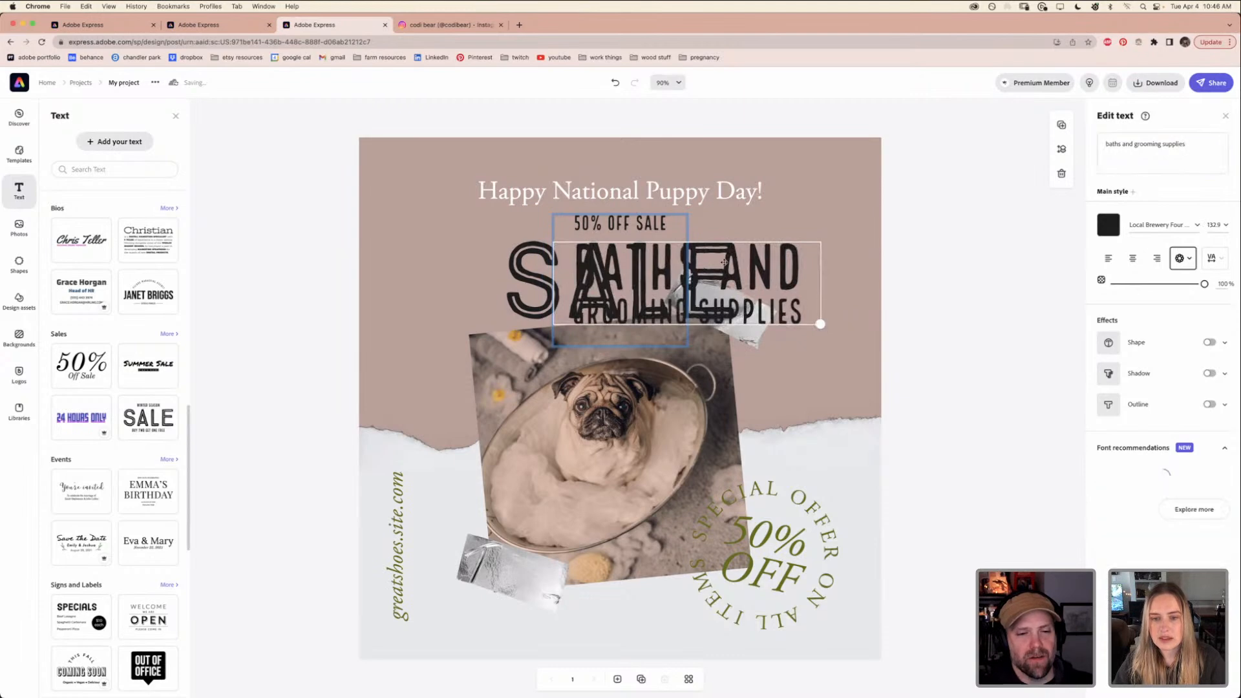
Fit "baths and grooming supplies" on a single line centered below SALE and set its font to Adobe Jenson Pro Regular
{"action": "left_click_drag", "start_coordinate": [718, 297], "coordinate": [667, 356]}
{"action": "left_click_drag", "start_coordinate": [737, 331], "coordinate": [659, 339]}
{"action": "left_click", "coordinate": [1157, 216]}
{"action": "scroll", "coordinate": [1064, 327], "scroll_direction": "up", "scroll_amount": 15}
{"action": "scroll", "coordinate": [1065, 327], "scroll_direction": "up", "scroll_amount": 3}
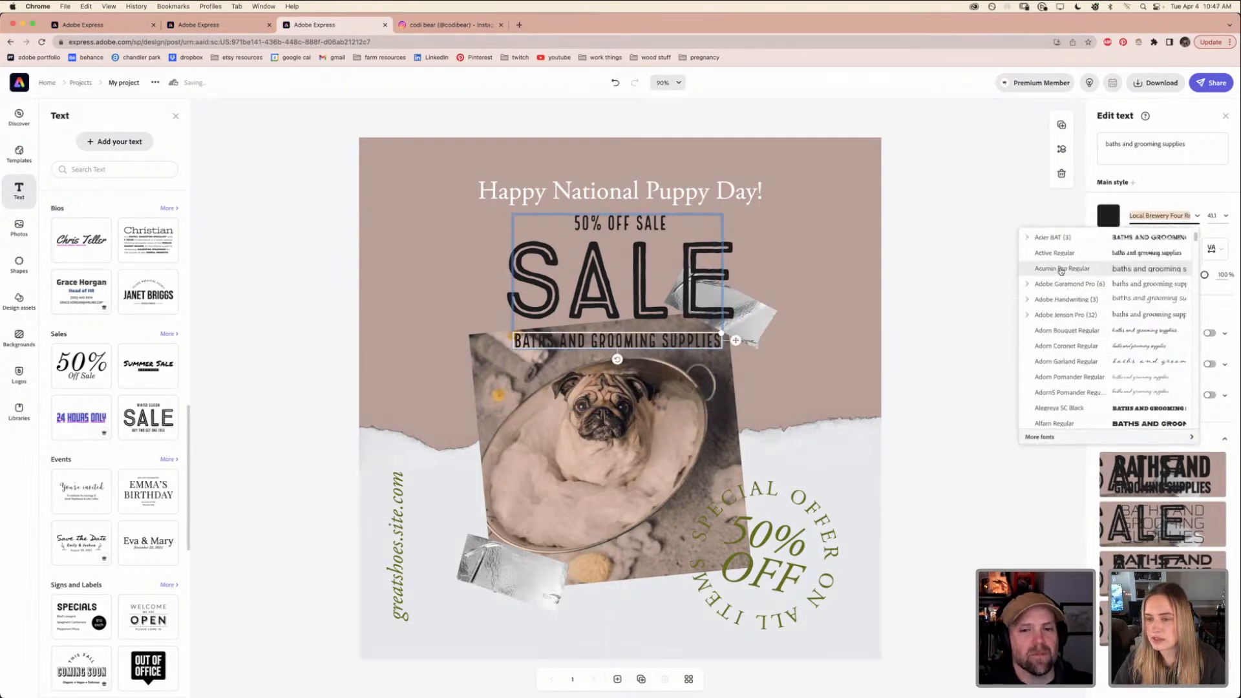
{"action": "scroll", "coordinate": [1060, 272], "scroll_direction": "up", "scroll_amount": 1}
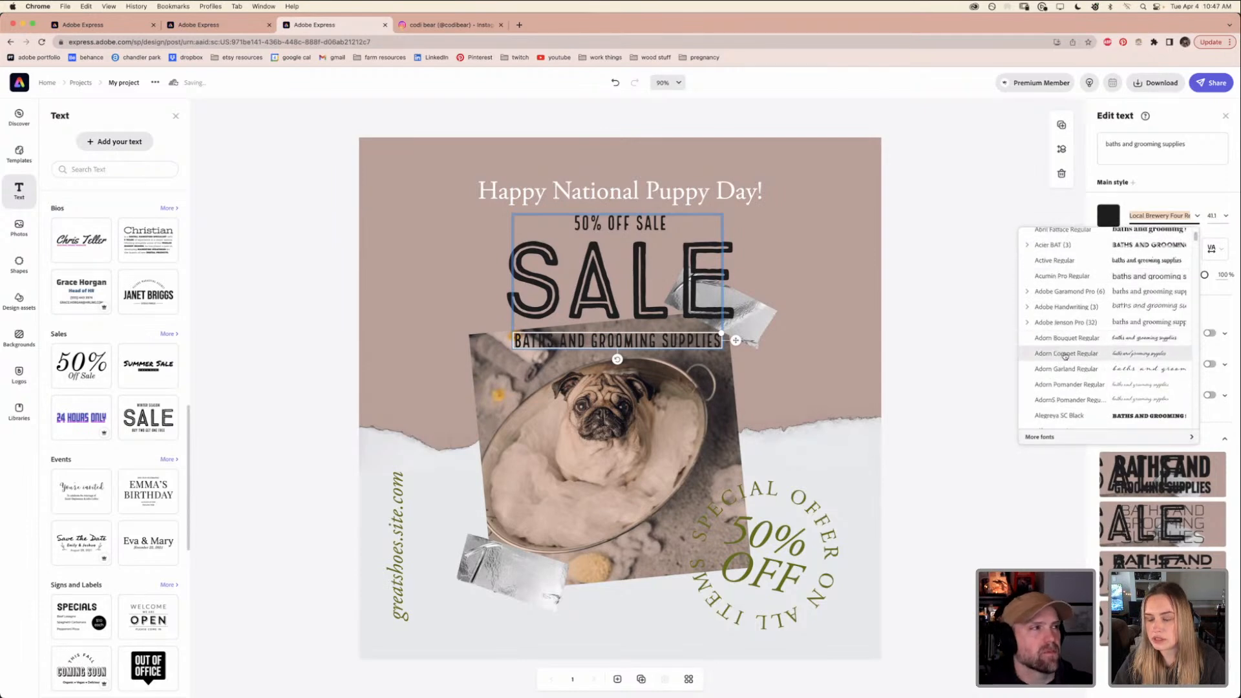
{"action": "scroll", "coordinate": [1064, 355], "scroll_direction": "up", "scroll_amount": 2}
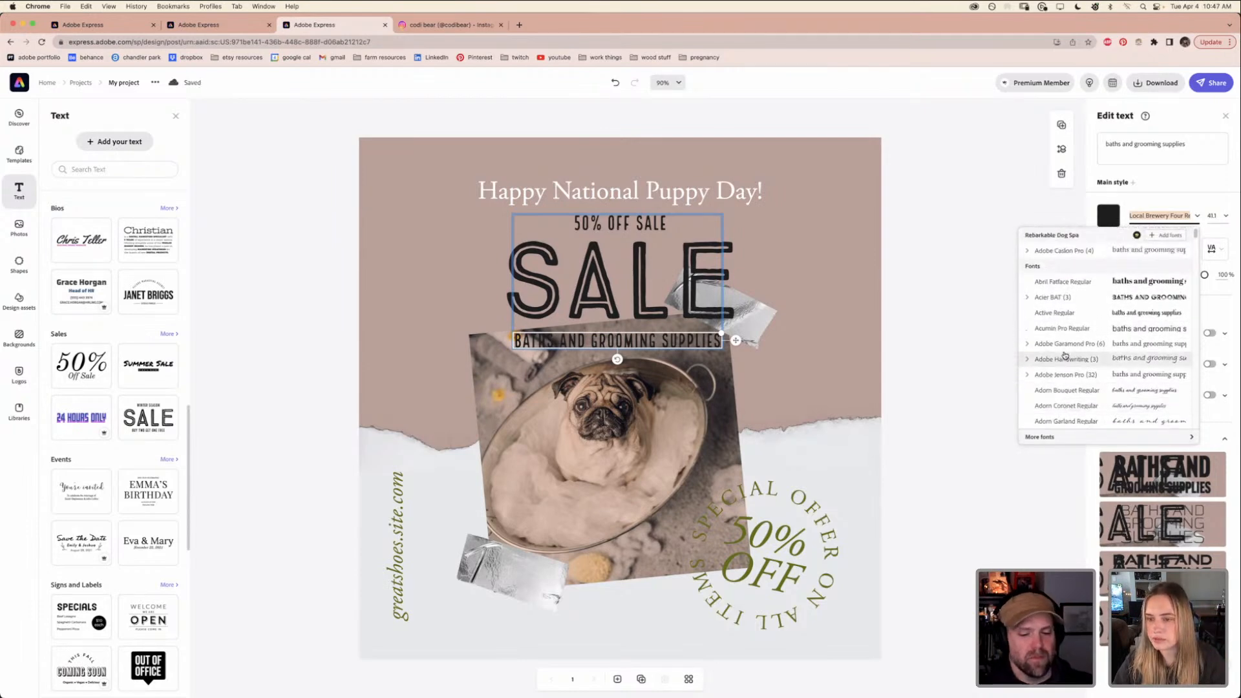
{"action": "left_click", "coordinate": [1065, 355]}
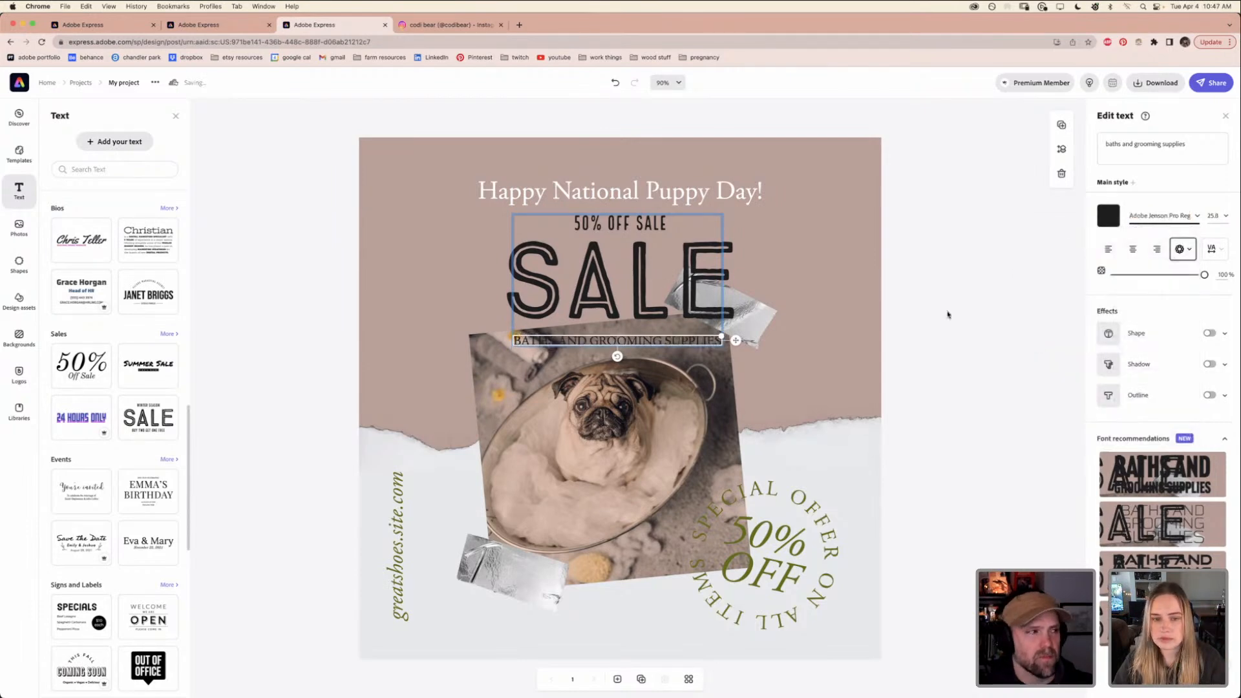
Set the font of the "50% off sale" line to Adobe Jenson Pro
{"action": "left_click", "coordinate": [626, 223]}
{"action": "left_click", "coordinate": [1162, 216]}
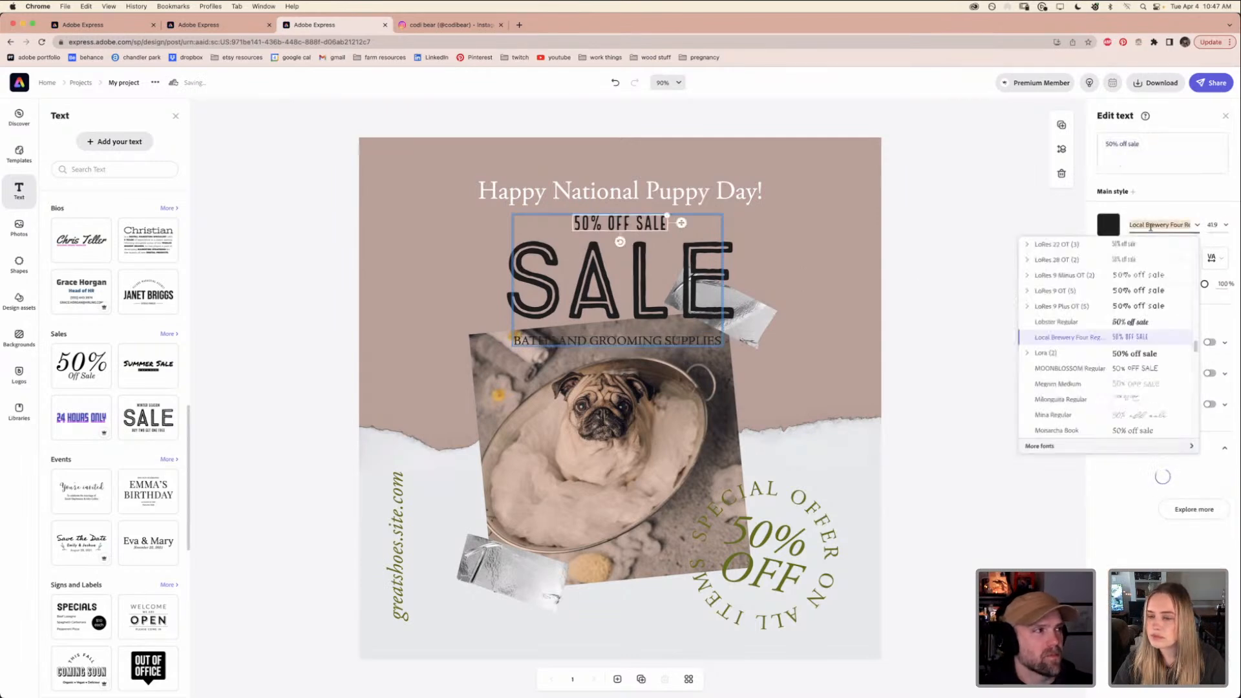
{"action": "scroll", "coordinate": [1070, 326], "scroll_direction": "up", "scroll_amount": 10}
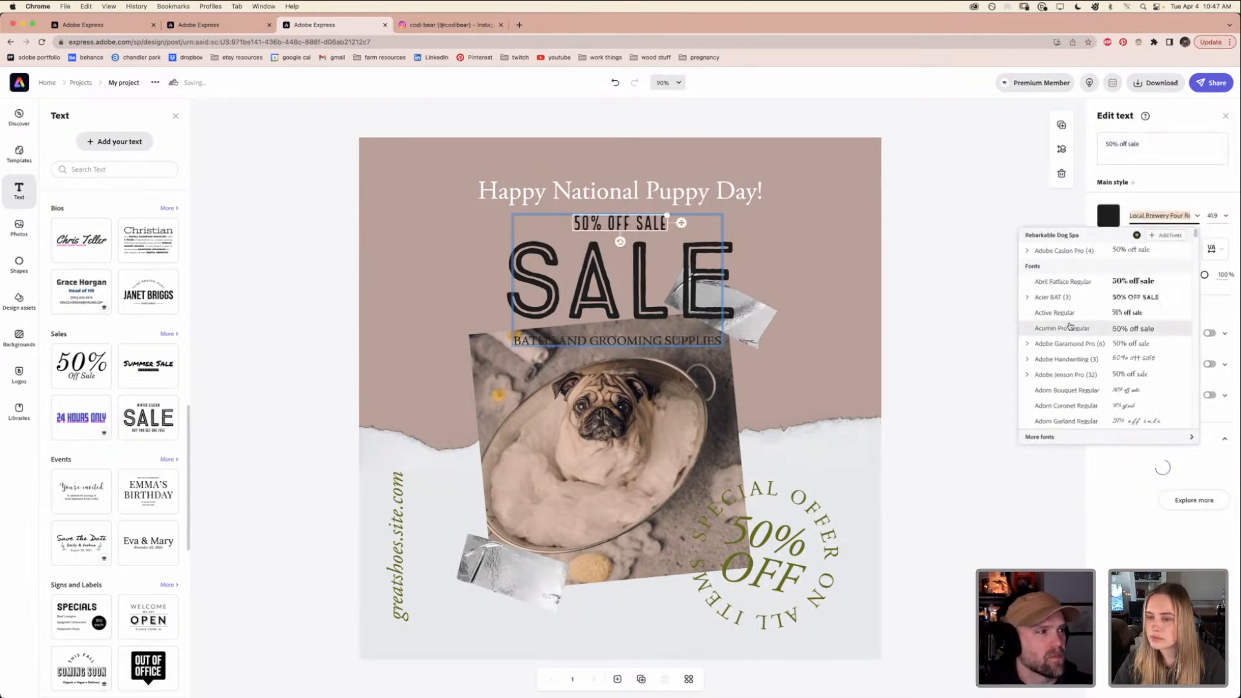
{"action": "scroll", "coordinate": [1067, 343], "scroll_direction": "down", "scroll_amount": 1}
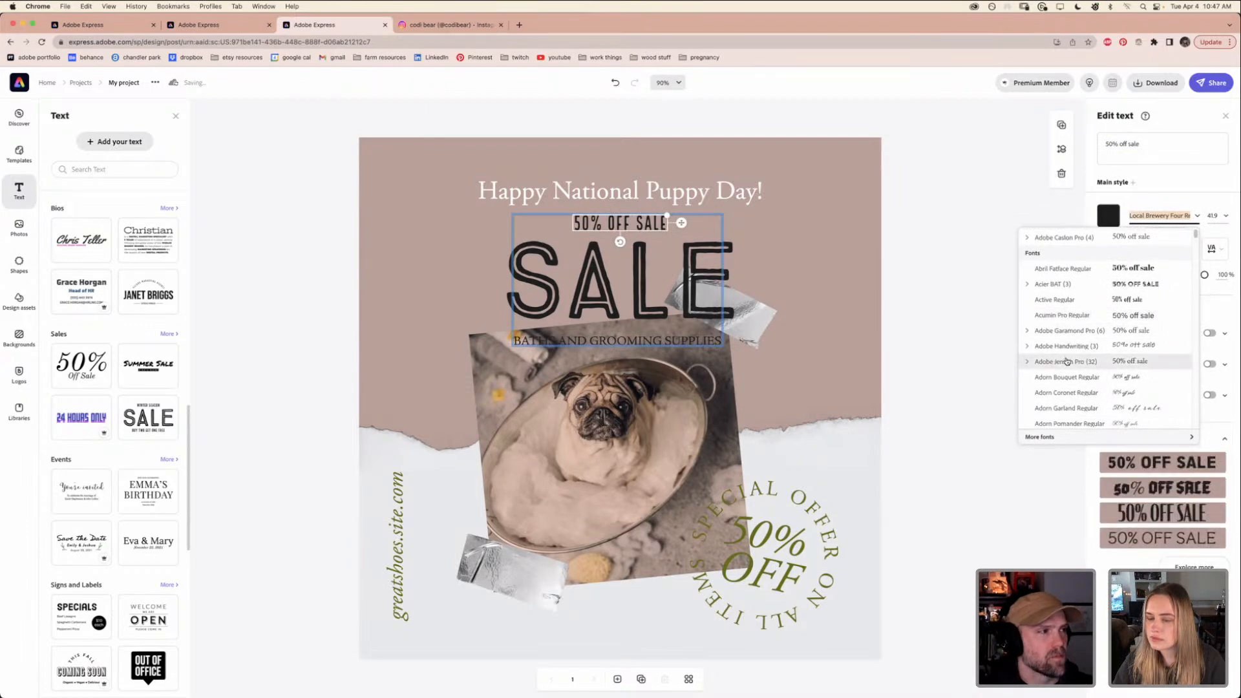
{"action": "left_click", "coordinate": [1065, 362]}
Browse the font list and change the large word SALE to Gibson Book
{"action": "left_click", "coordinate": [641, 279]}
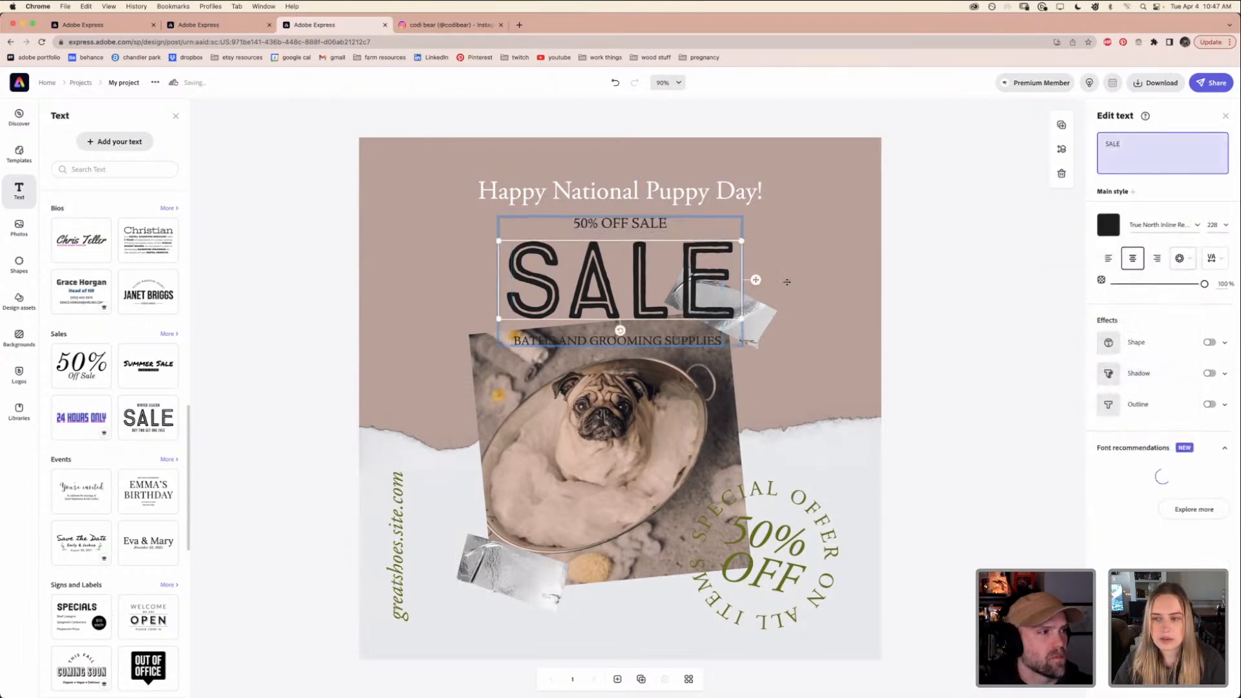
{"action": "left_click", "coordinate": [1162, 215]}
{"action": "scroll", "coordinate": [1084, 331], "scroll_direction": "up", "scroll_amount": 15}
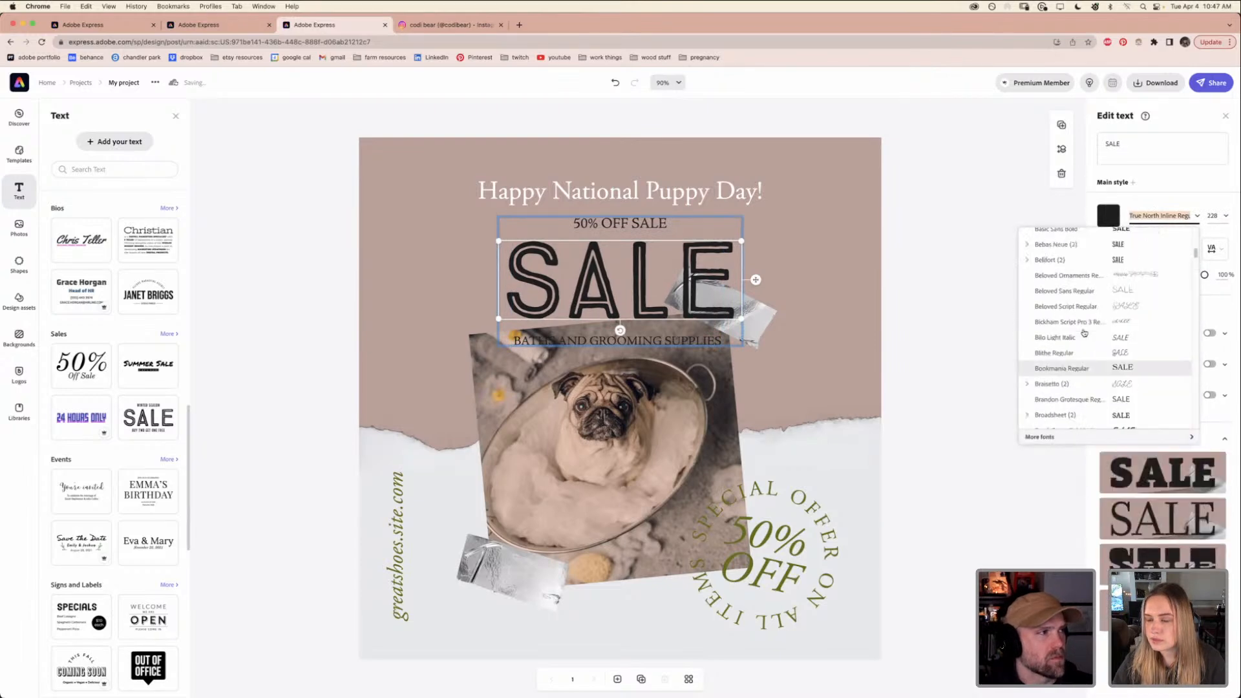
{"action": "scroll", "coordinate": [1084, 333], "scroll_direction": "down", "scroll_amount": 8}
{"action": "scroll", "coordinate": [1084, 333], "scroll_direction": "down", "scroll_amount": 10}
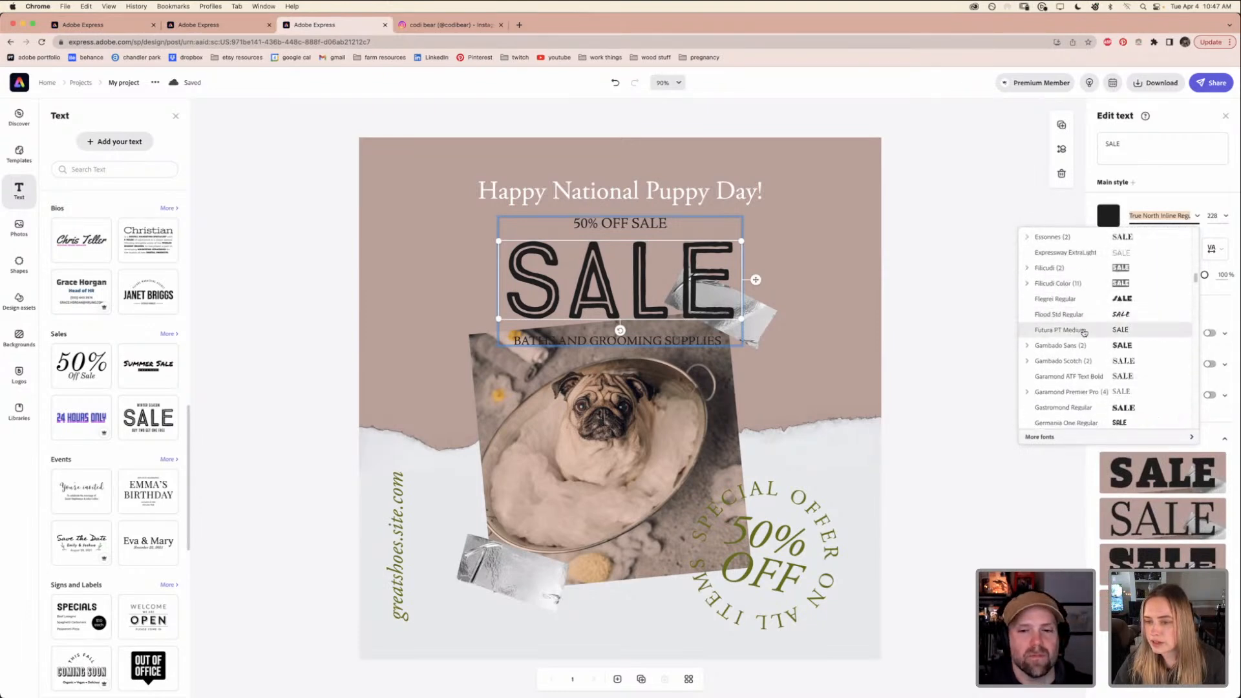
{"action": "scroll", "coordinate": [1072, 363], "scroll_direction": "down", "scroll_amount": 2}
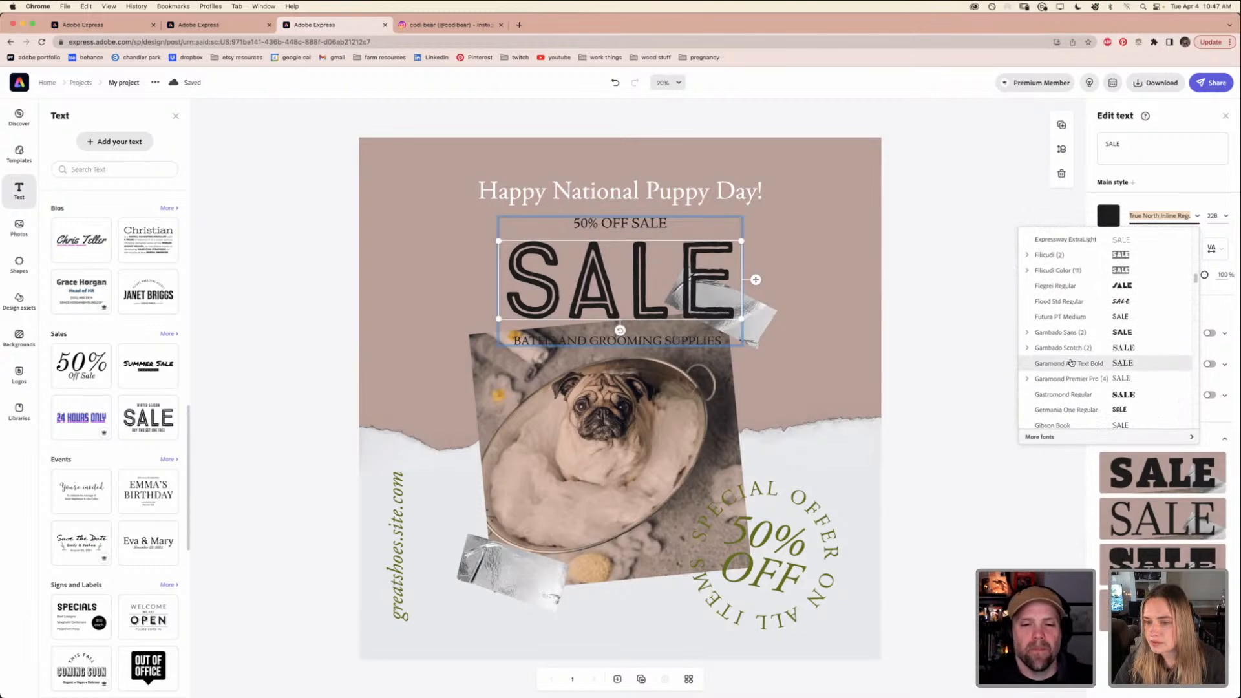
{"action": "scroll", "coordinate": [1071, 363], "scroll_direction": "down", "scroll_amount": 2}
{"action": "left_click", "coordinate": [1050, 304]}
{"action": "left_click", "coordinate": [964, 319]}
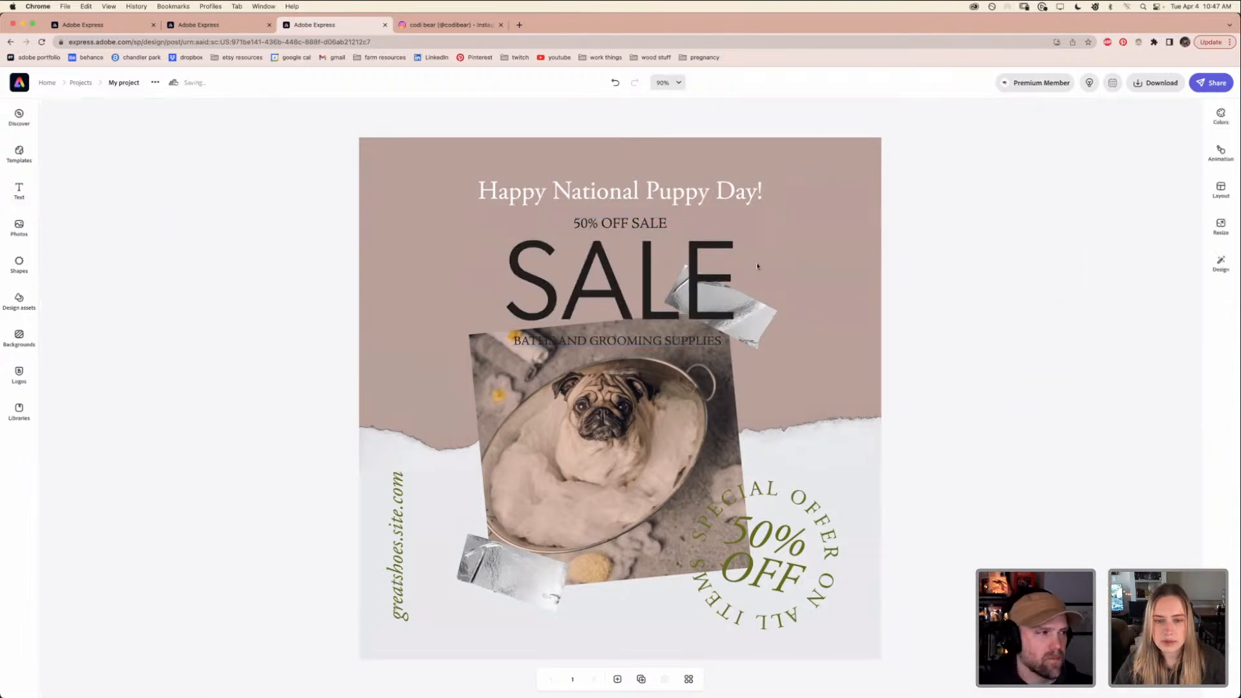
Enlarge the "50% off sale" line above SALE to a font size of about 56.5
{"action": "left_click", "coordinate": [624, 260]}
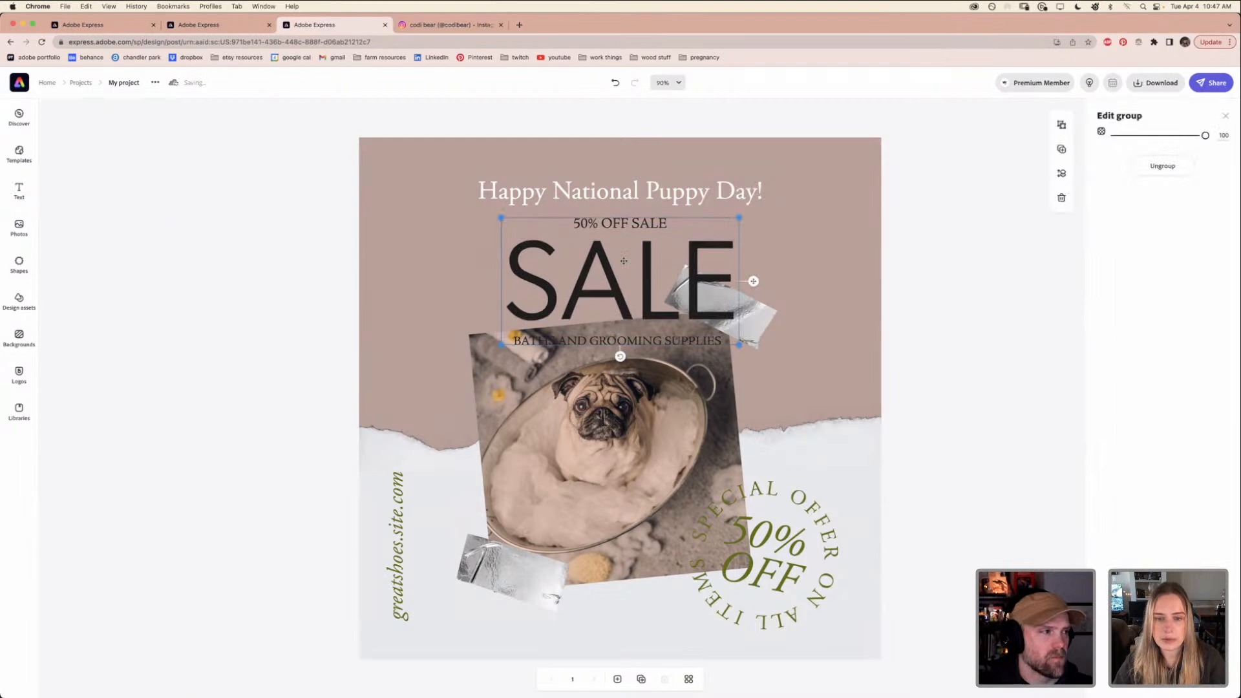
{"action": "left_click", "coordinate": [650, 225]}
{"action": "mouse_move", "coordinate": [668, 217]}
{"action": "left_mouse_down"}
{"action": "mouse_move", "coordinate": [752, 199]}
{"action": "mouse_move", "coordinate": [649, 221]}
{"action": "left_mouse_up"}
{"action": "left_click", "coordinate": [655, 295]}
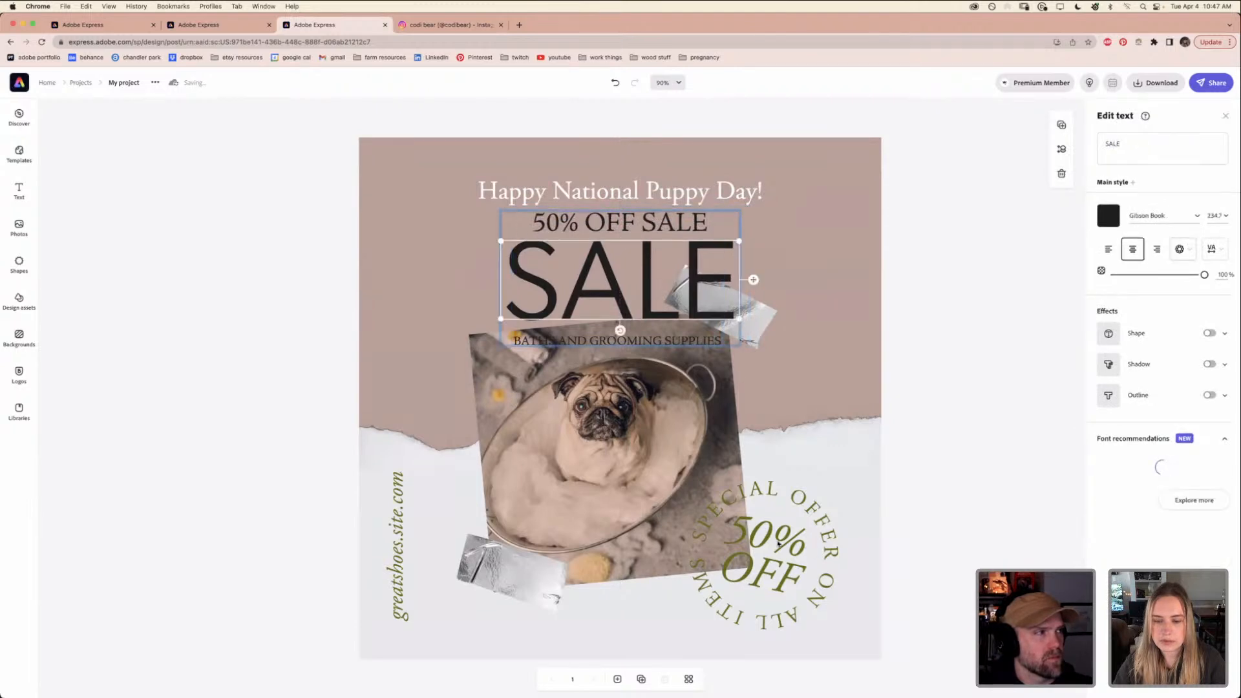
Delete the circular "Special offer on all items" badge and move the sale text group into the design's bottom-right corner
{"action": "left_click", "coordinate": [778, 541]}
{"action": "key", "text": "Delete"}
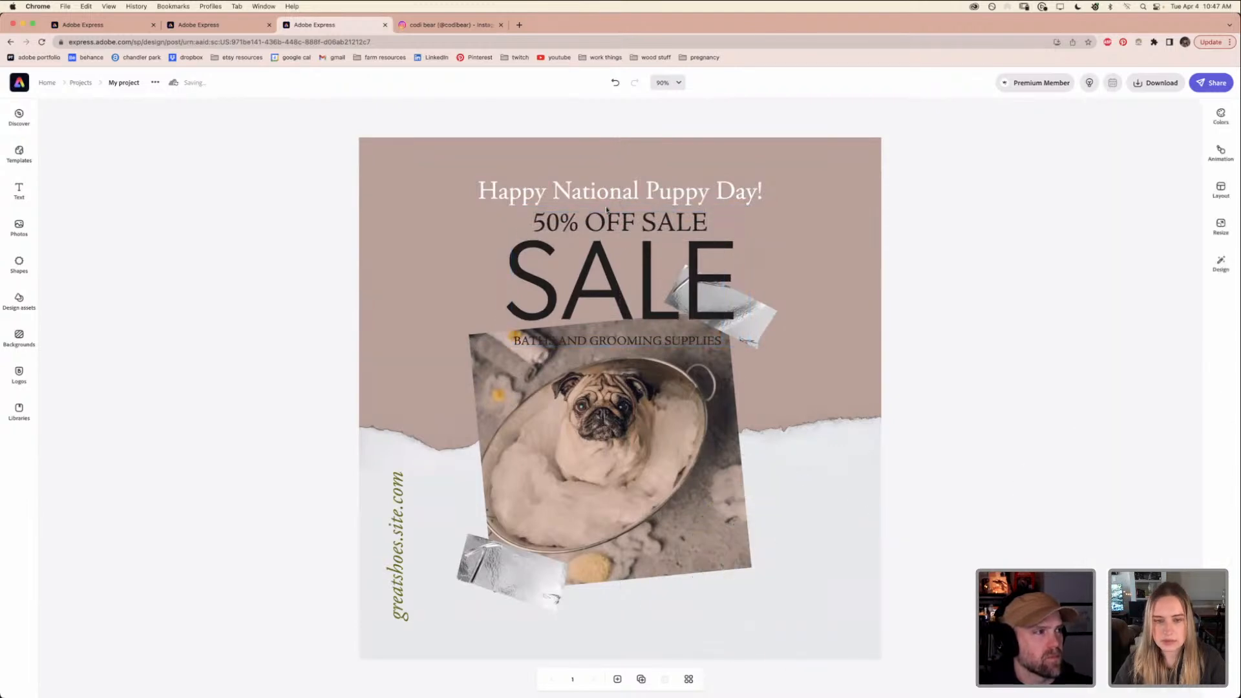
{"action": "left_click", "coordinate": [604, 254]}
{"action": "left_click_drag", "start_coordinate": [612, 227], "coordinate": [732, 521]}
Move the pug photo together with both tape pieces up and to the left, and delete the vertical greatshoes.site.com text
{"action": "left_click", "coordinate": [590, 382]}
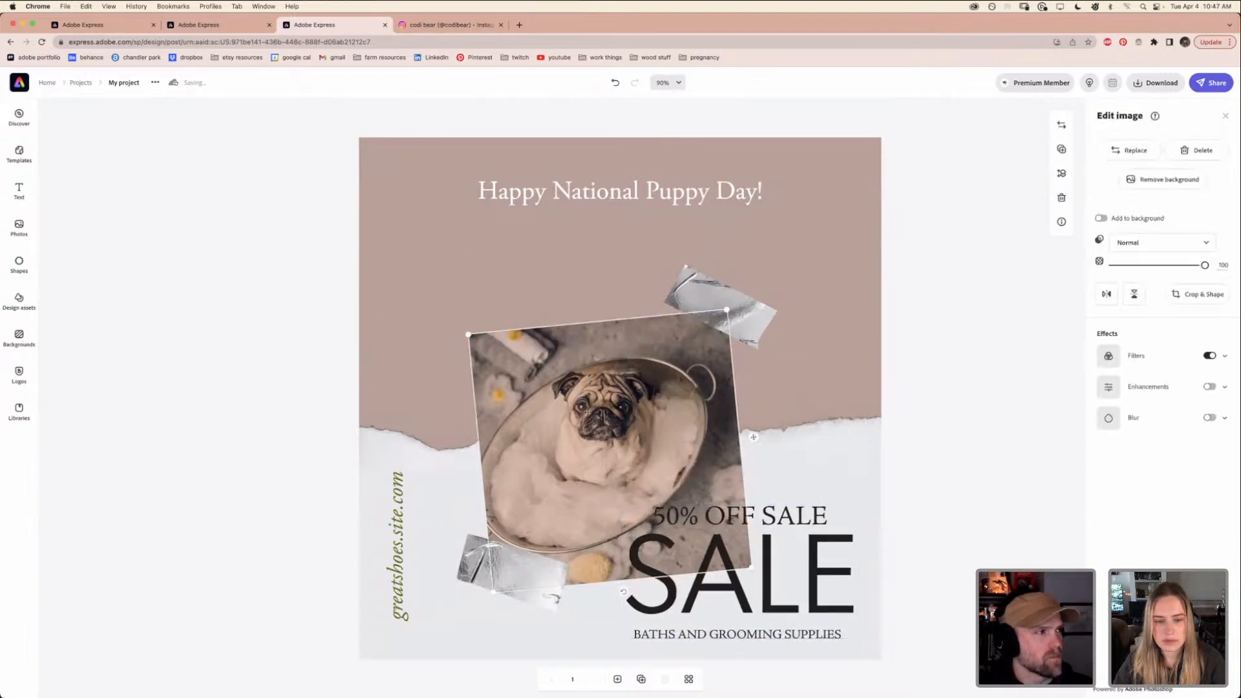
{"action": "left_click", "coordinate": [485, 570], "text": "shift"}
{"action": "left_click", "coordinate": [734, 299], "text": "shift"}
{"action": "left_click_drag", "start_coordinate": [624, 455], "coordinate": [563, 404]}
{"action": "left_click", "coordinate": [947, 437]}
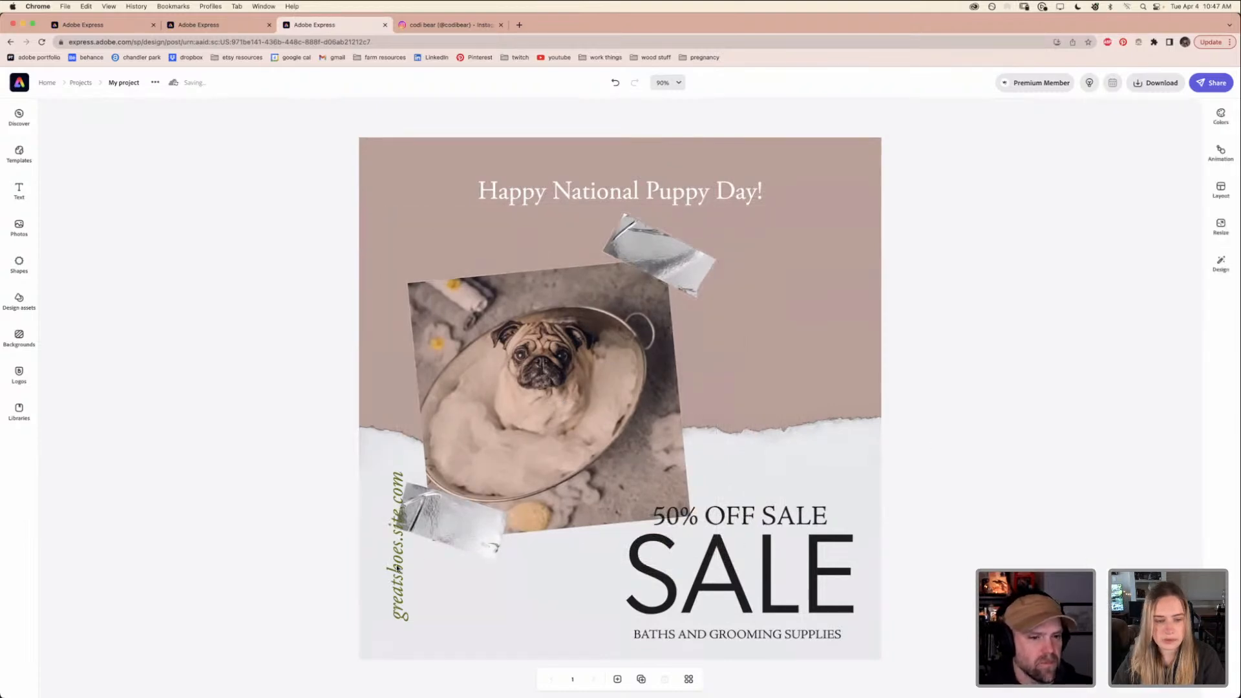
{"action": "left_click", "coordinate": [398, 567]}
{"action": "key", "text": "Delete"}
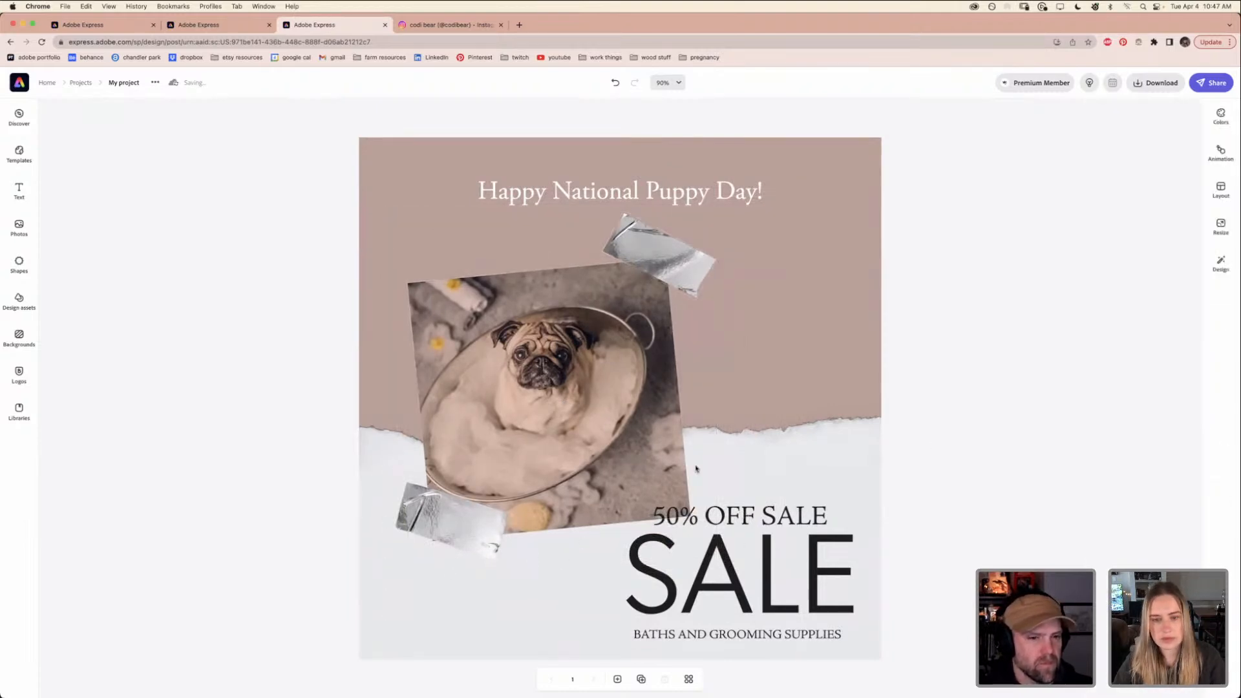
Open the pug photo's filters and shuffle the color of its Multiply filter
{"action": "left_click", "coordinate": [539, 372]}
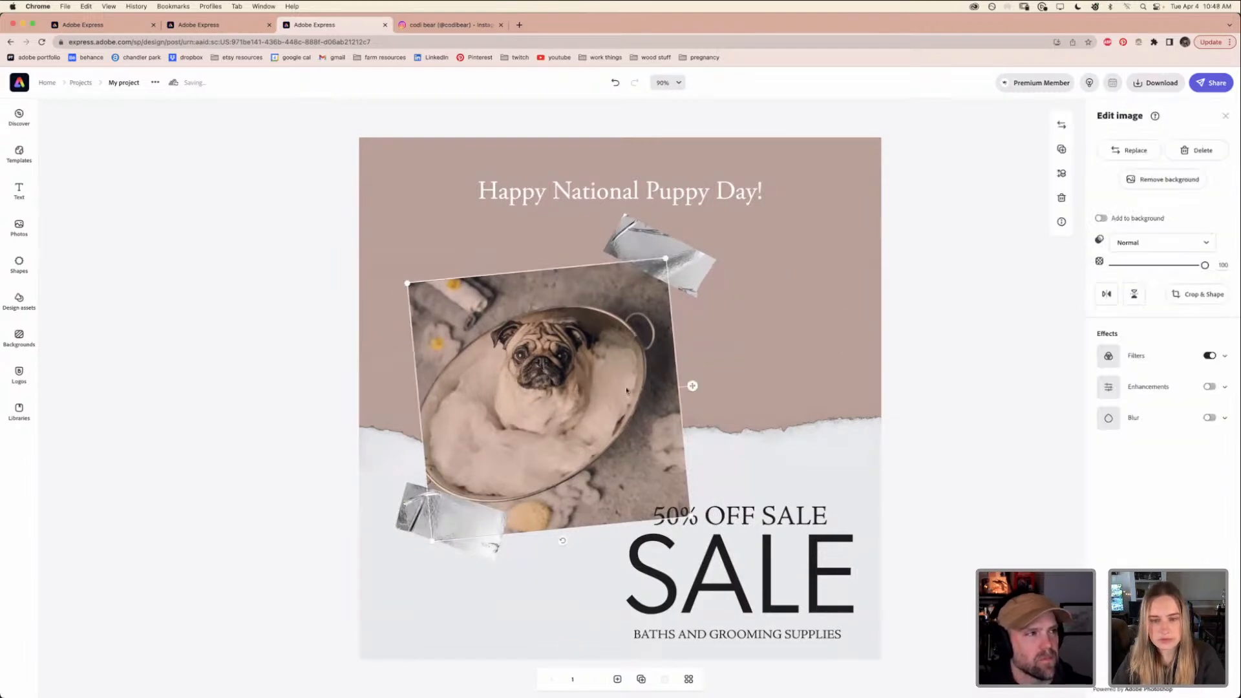
{"action": "left_click", "coordinate": [1108, 356]}
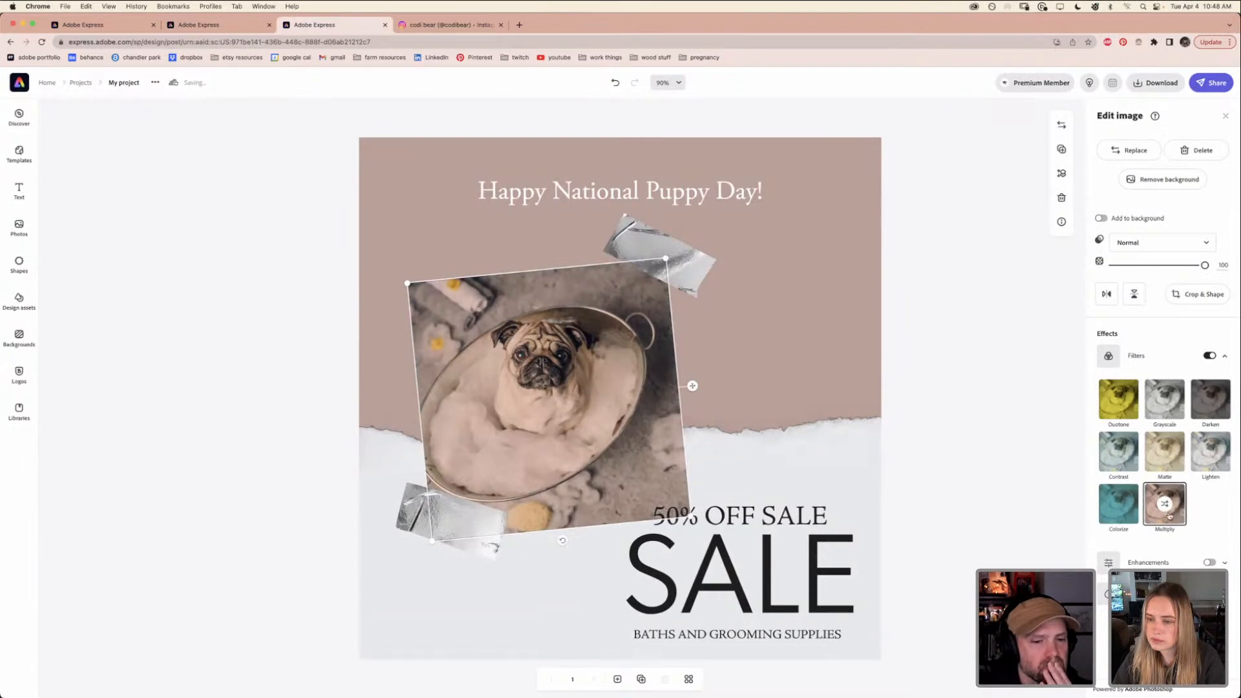
{"action": "left_click", "coordinate": [1165, 506]}
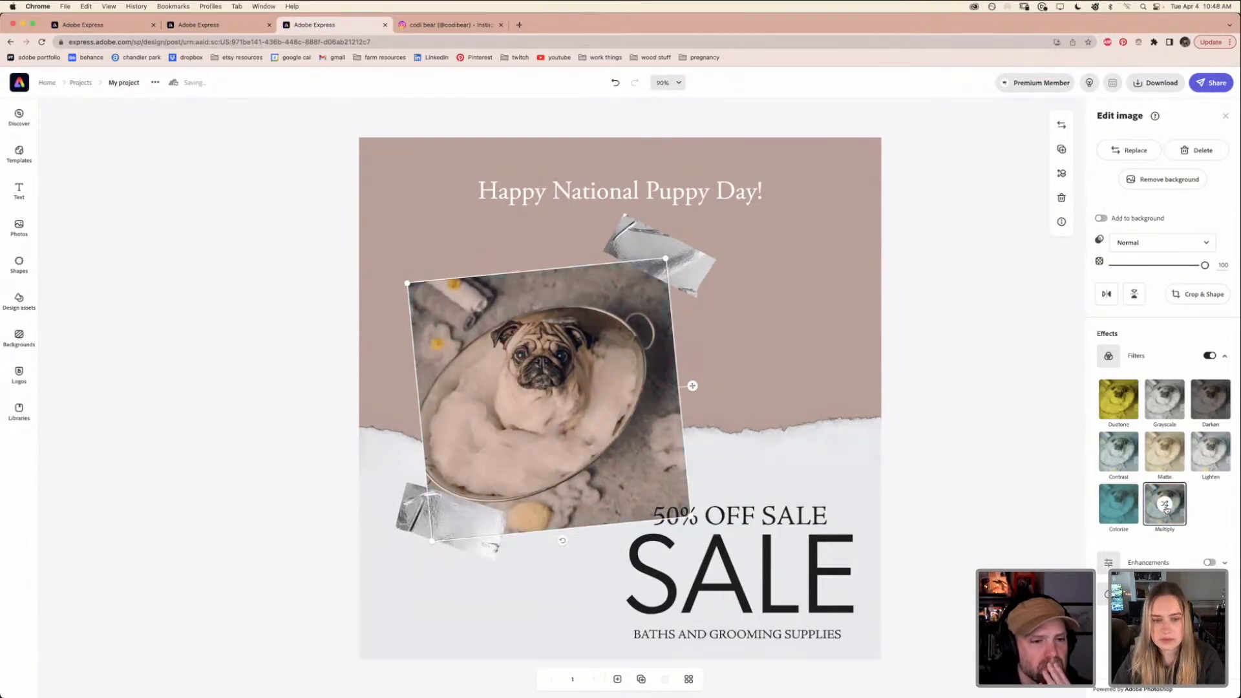
{"action": "left_click", "coordinate": [980, 454]}
Color the word SALE in the dark brown from the Rebarkable Dog Spa brand colors
{"action": "left_click", "coordinate": [769, 531]}
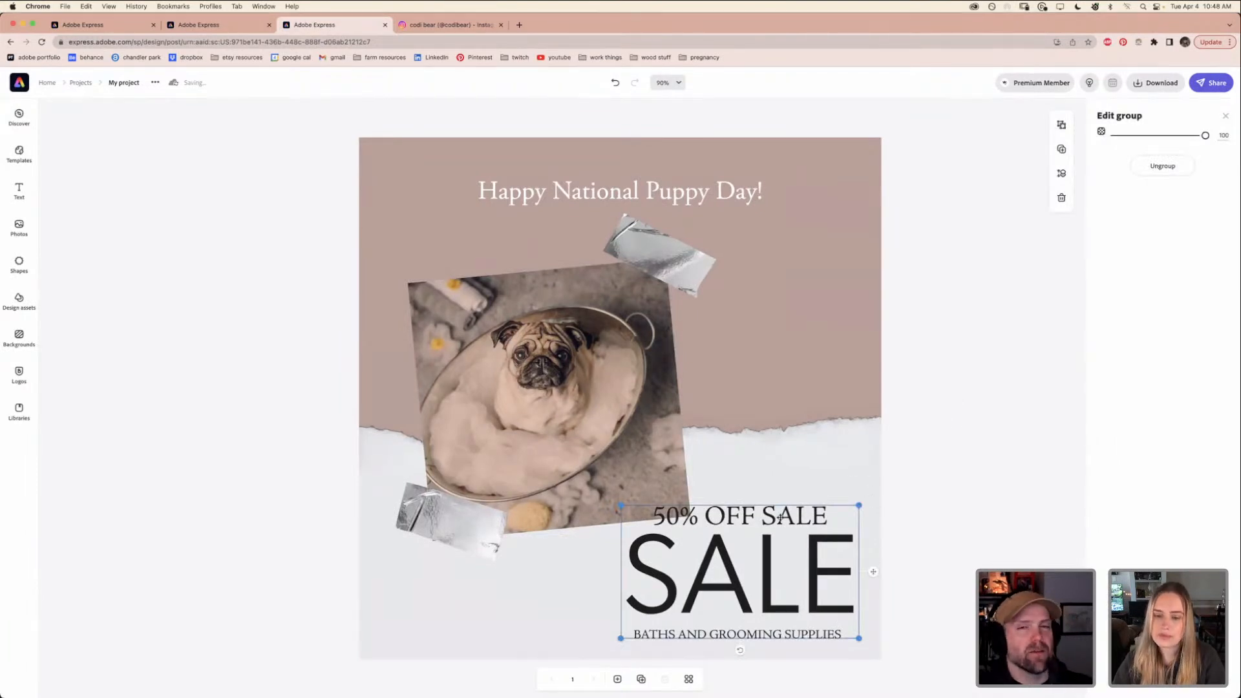
{"action": "left_click", "coordinate": [766, 550]}
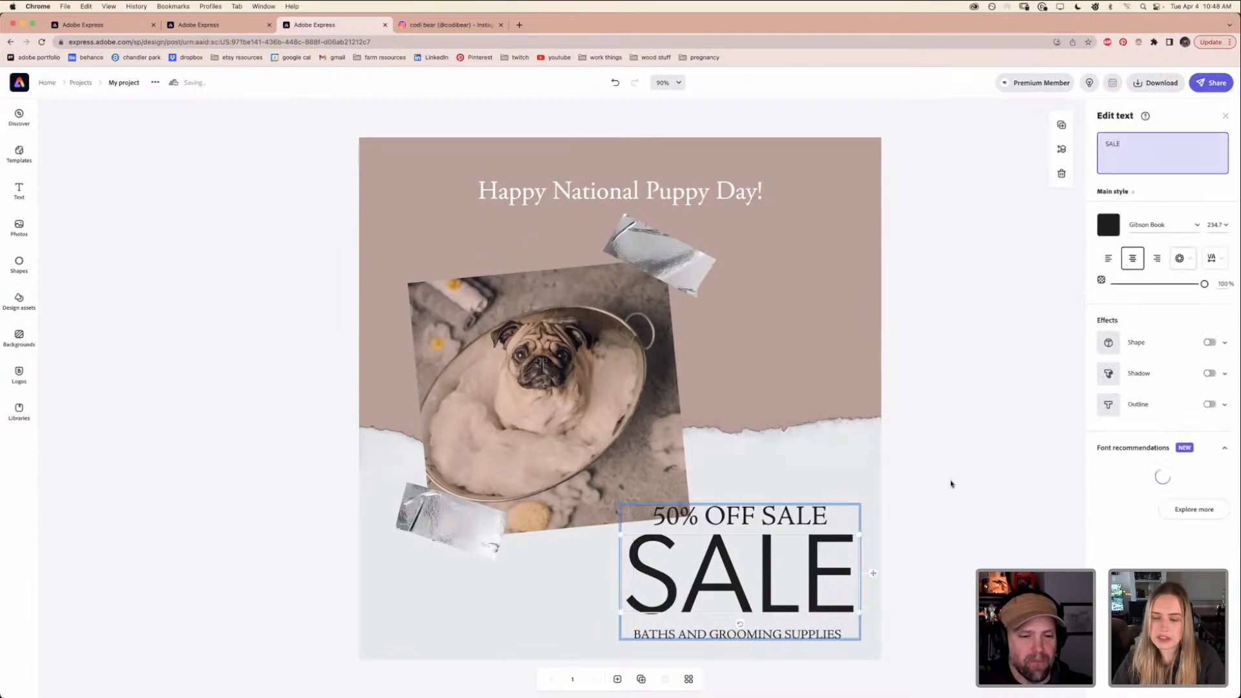
{"action": "left_click", "coordinate": [1102, 232]}
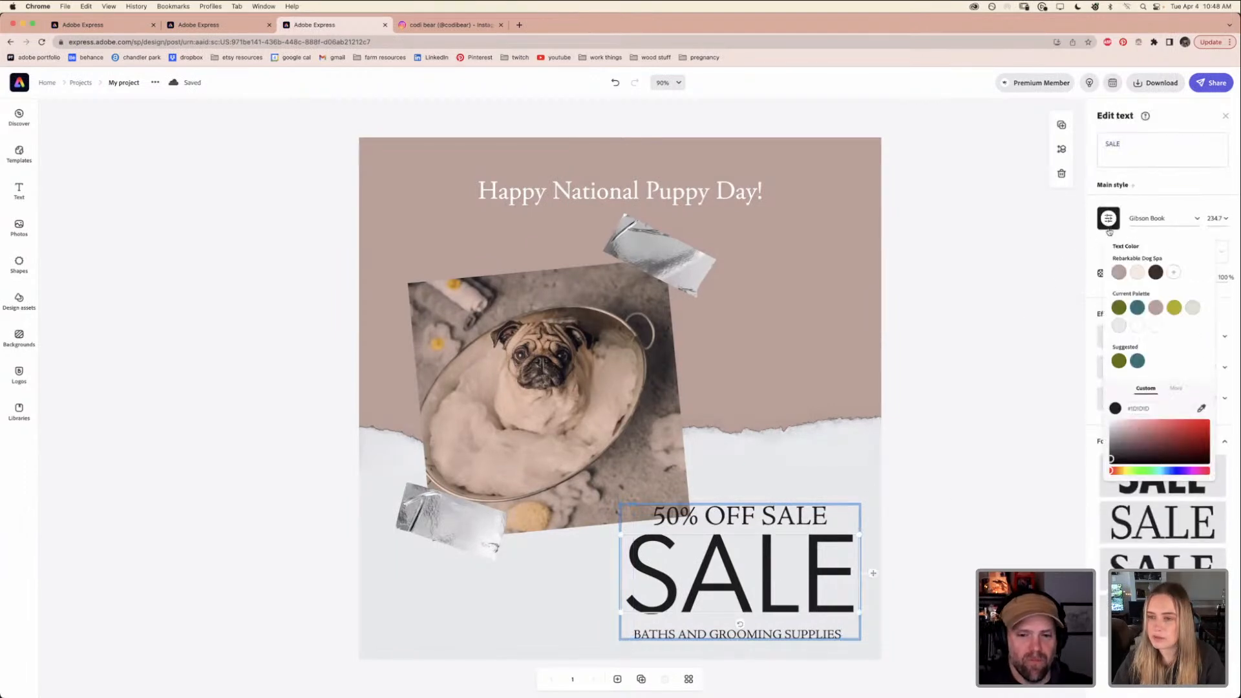
{"action": "left_click", "coordinate": [1155, 267]}
Apply the dark brown brand color to the "50% off sale" and "baths and grooming supplies" lines
{"action": "left_click", "coordinate": [773, 517]}
{"action": "left_click", "coordinate": [788, 501]}
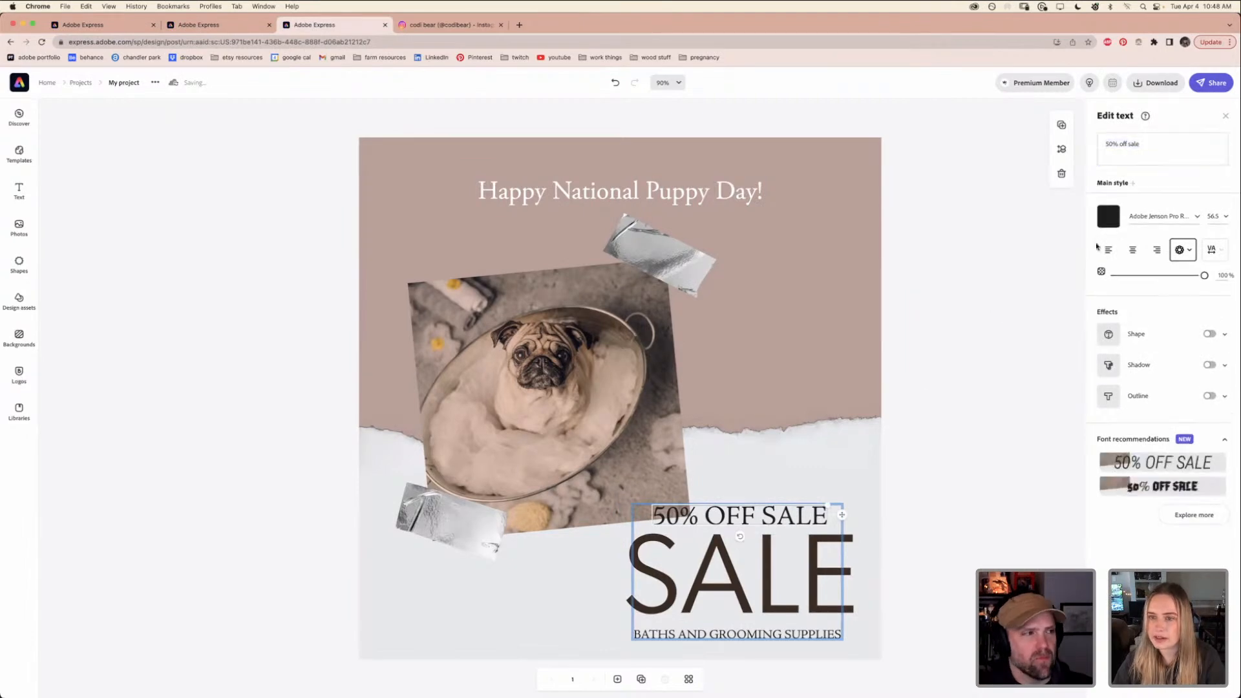
{"action": "left_click", "coordinate": [1109, 220]}
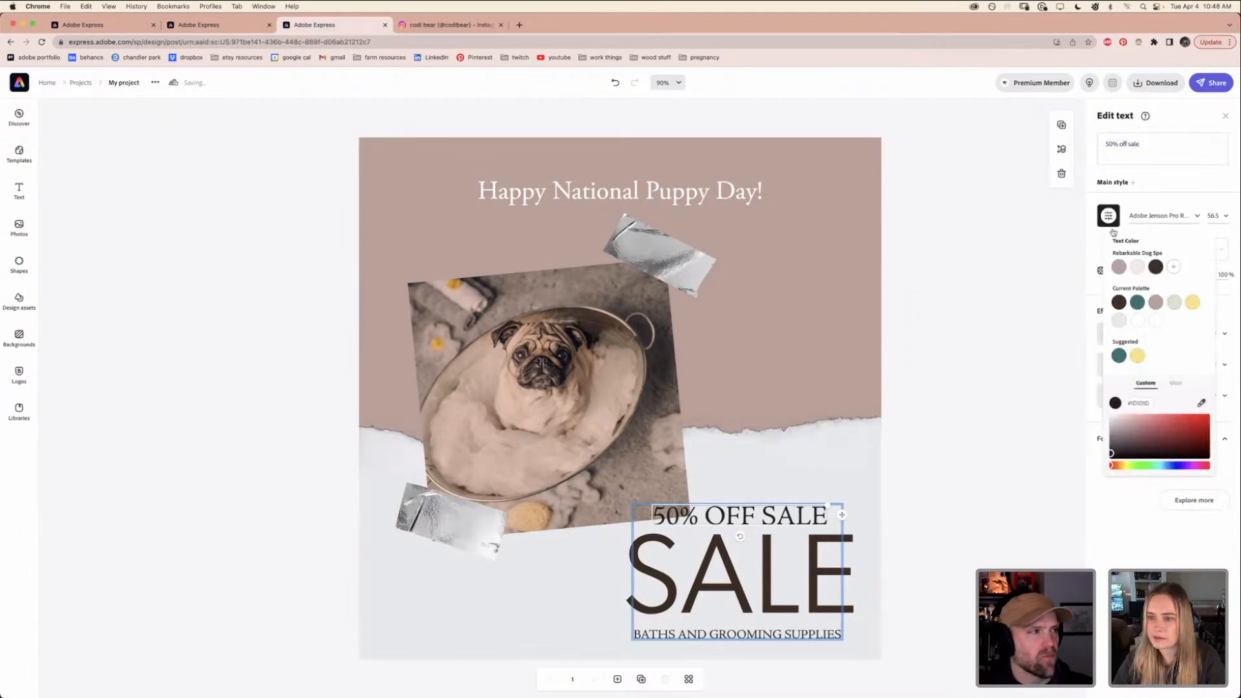
{"action": "left_click", "coordinate": [768, 640]}
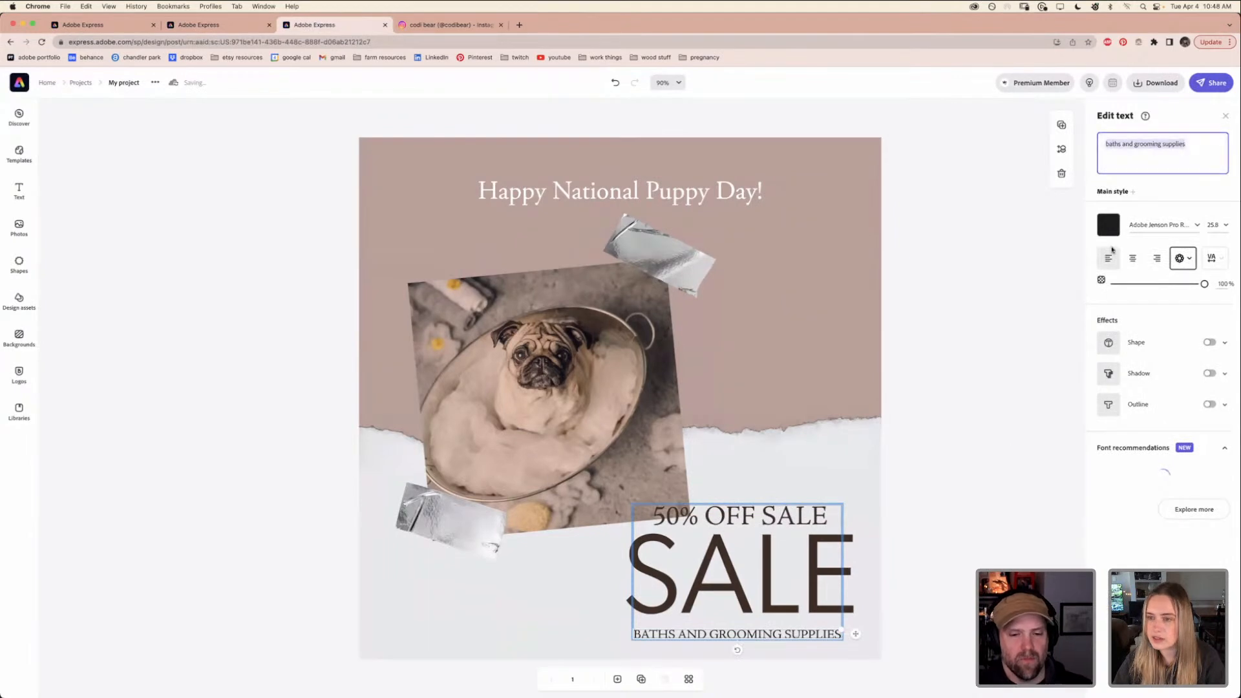
{"action": "left_click", "coordinate": [1109, 225]}
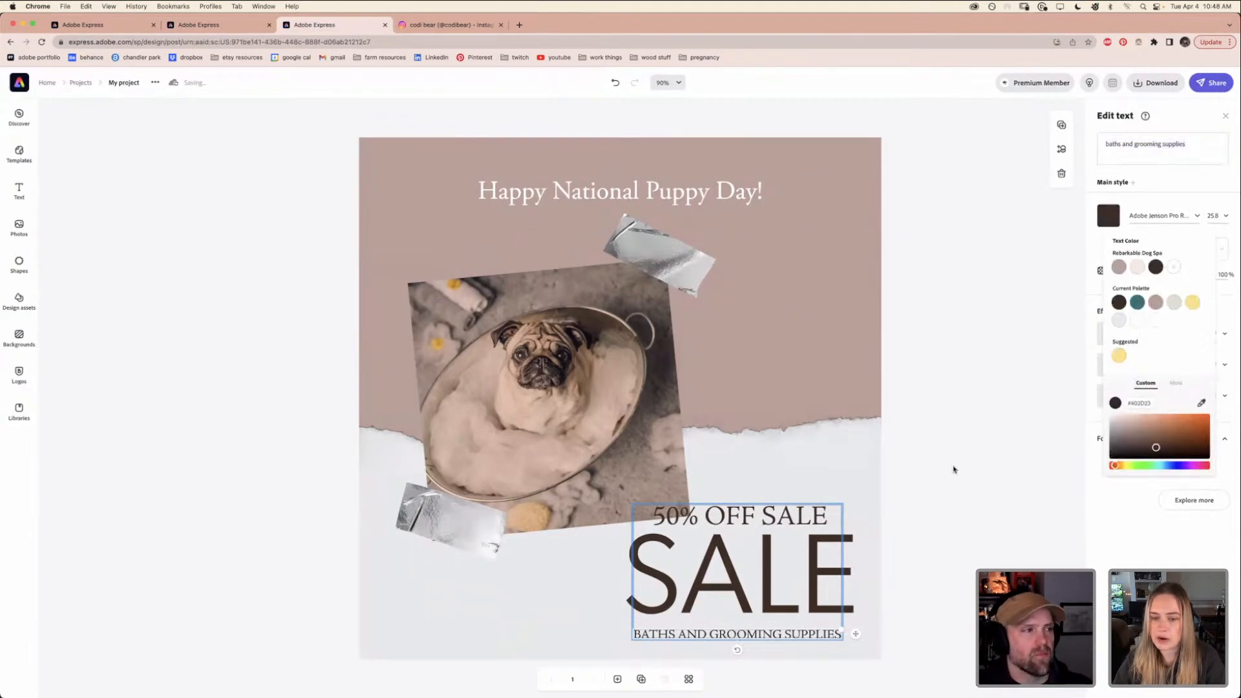
{"action": "left_click", "coordinate": [744, 526]}
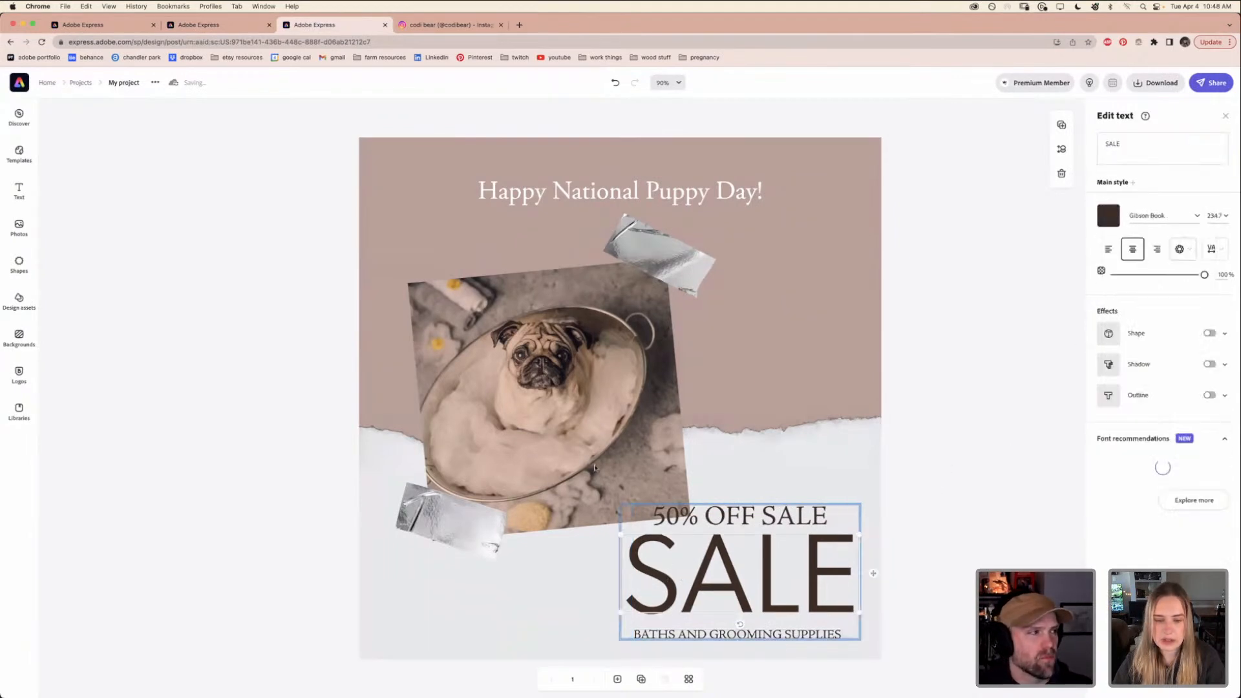
{"action": "left_click", "coordinate": [961, 435]}
Delete both silver tape pieces from the corners of the pug photo
{"action": "left_click", "coordinate": [674, 251]}
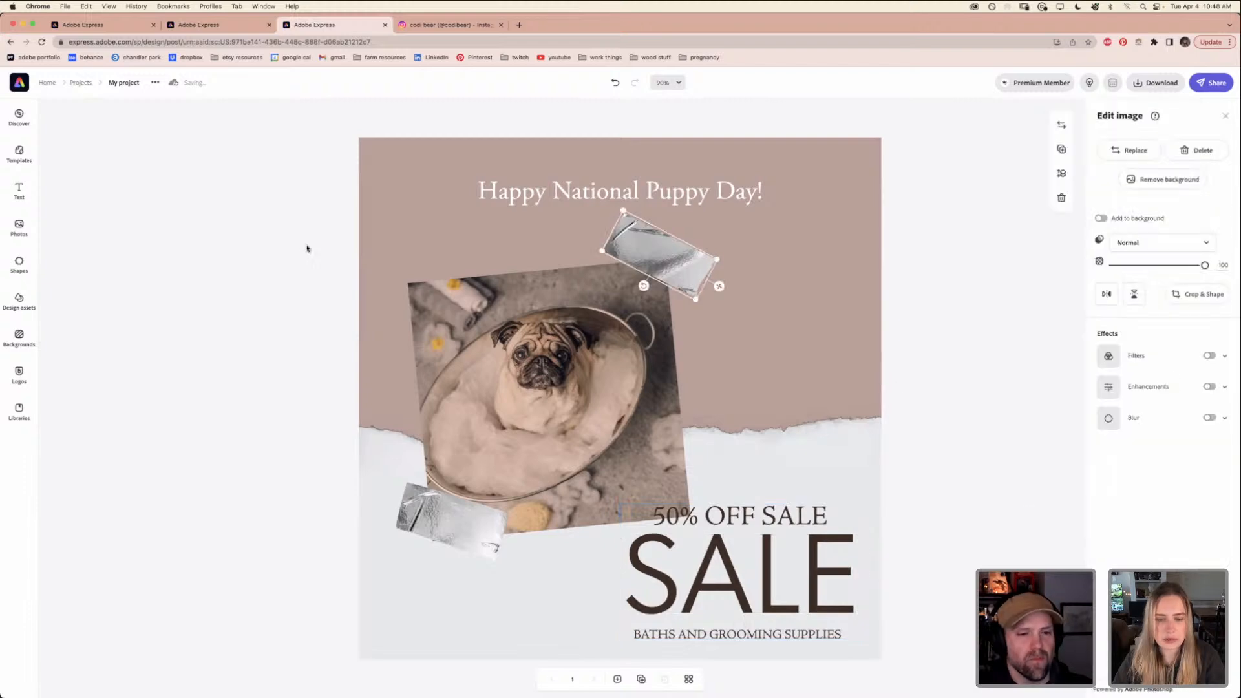
{"action": "key", "text": "Delete"}
{"action": "left_click", "coordinate": [415, 534]}
{"action": "key", "text": "Delete"}
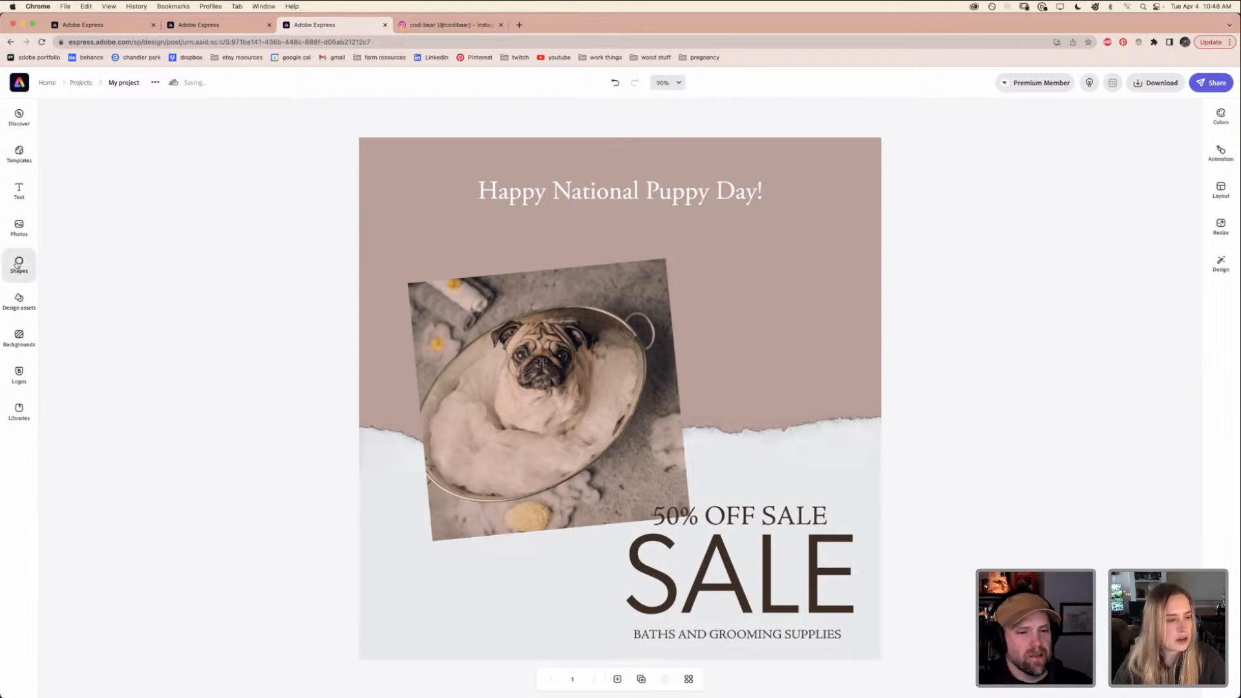
Search the design assets for "masking tape"
{"action": "left_click", "coordinate": [19, 299]}
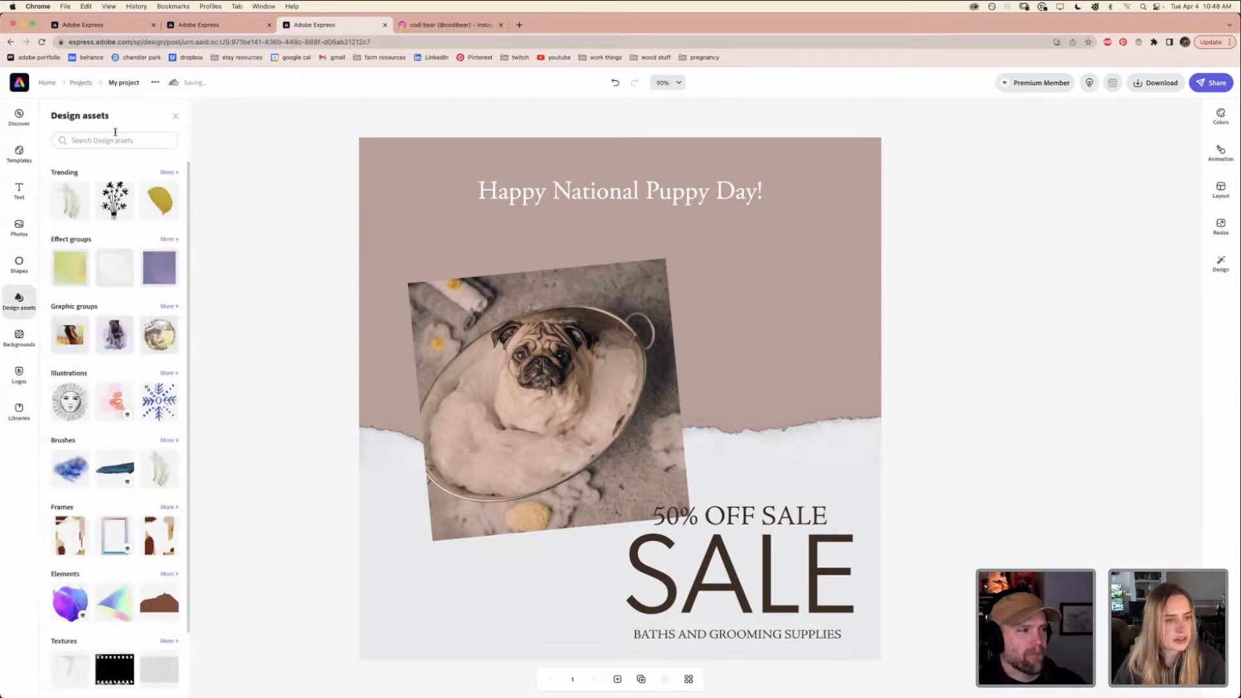
{"action": "left_click", "coordinate": [118, 142]}
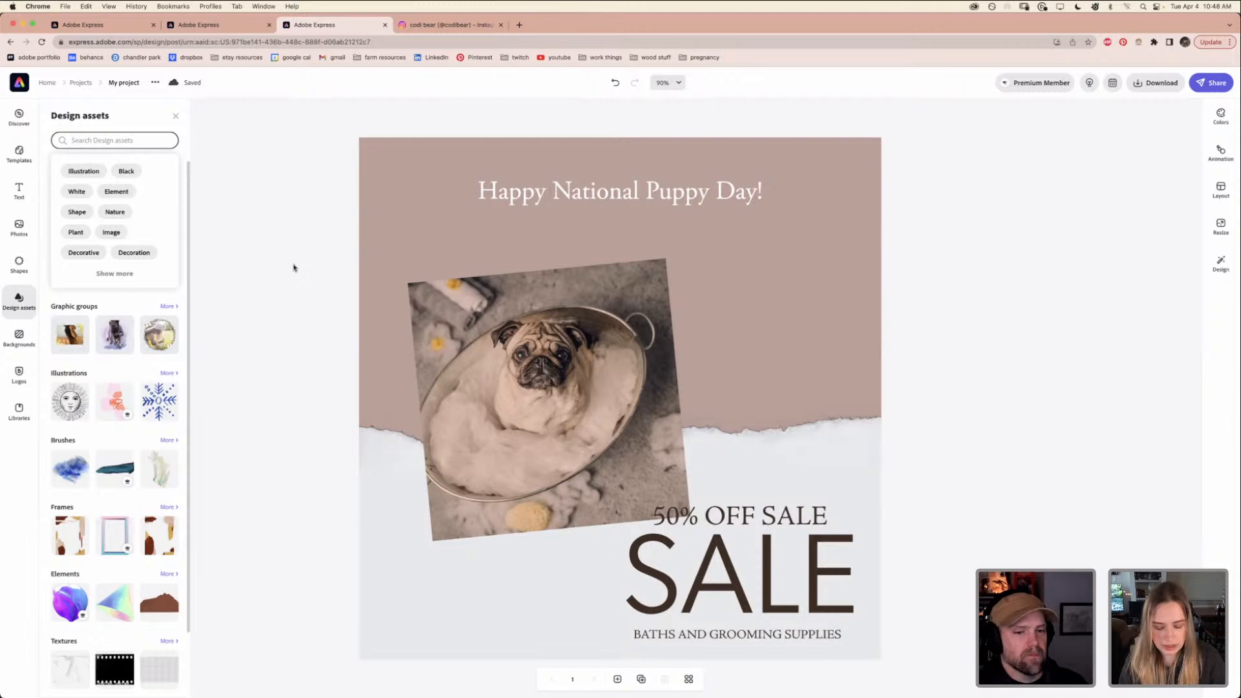
{"action": "type", "text": "masking tape"}
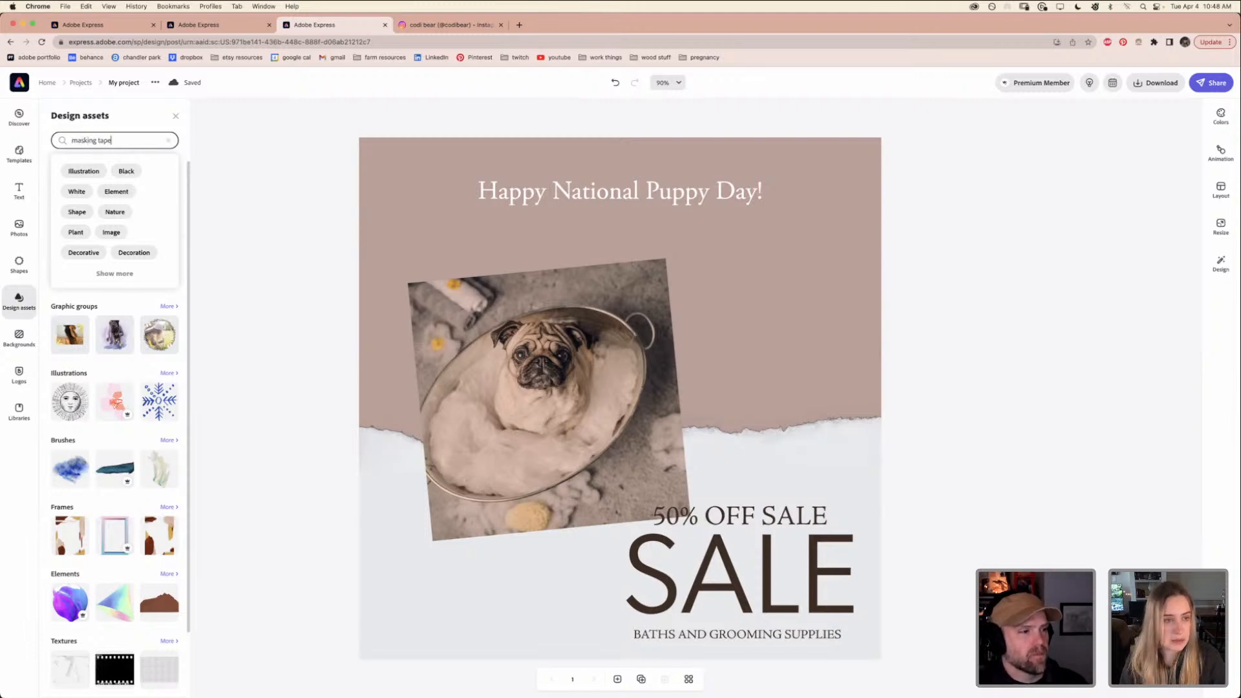
{"action": "key", "text": "Return"}
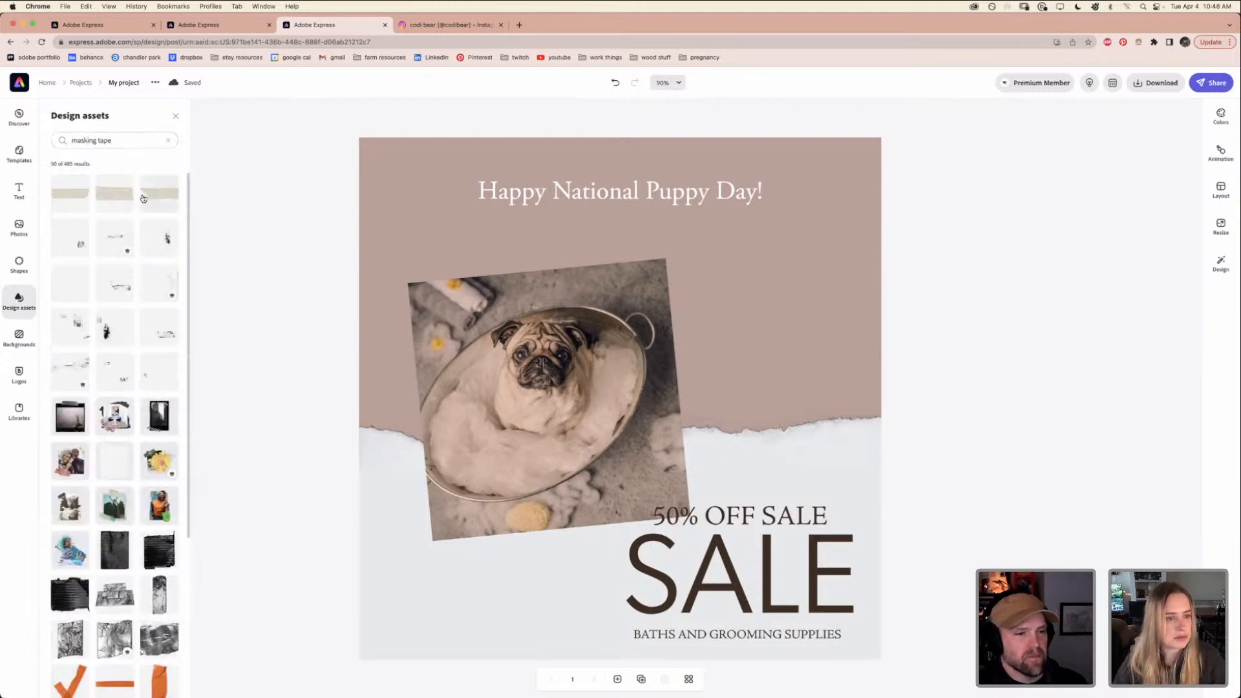
Add the slanted-edge masking tape piece and angle it across the pug photo's lower left corner
{"action": "left_click_drag", "start_coordinate": [143, 198], "coordinate": [614, 615]}
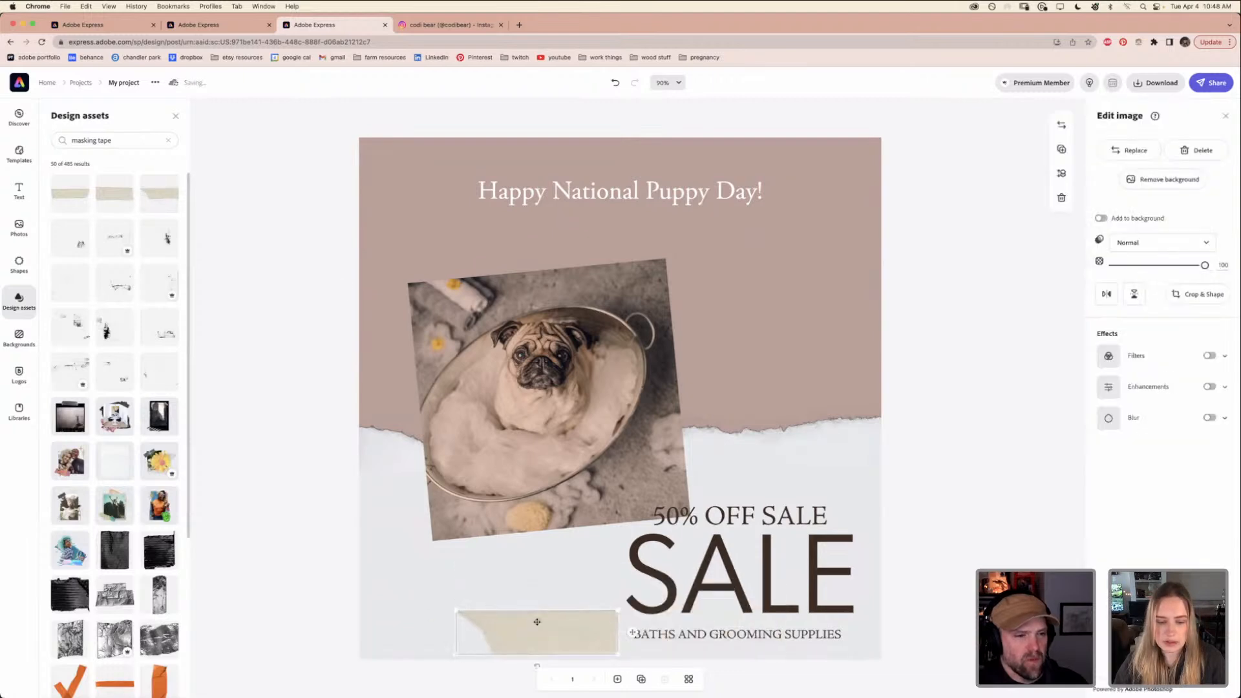
{"action": "left_click_drag", "start_coordinate": [537, 622], "coordinate": [486, 547]}
{"action": "left_click_drag", "start_coordinate": [486, 590], "coordinate": [473, 531]}
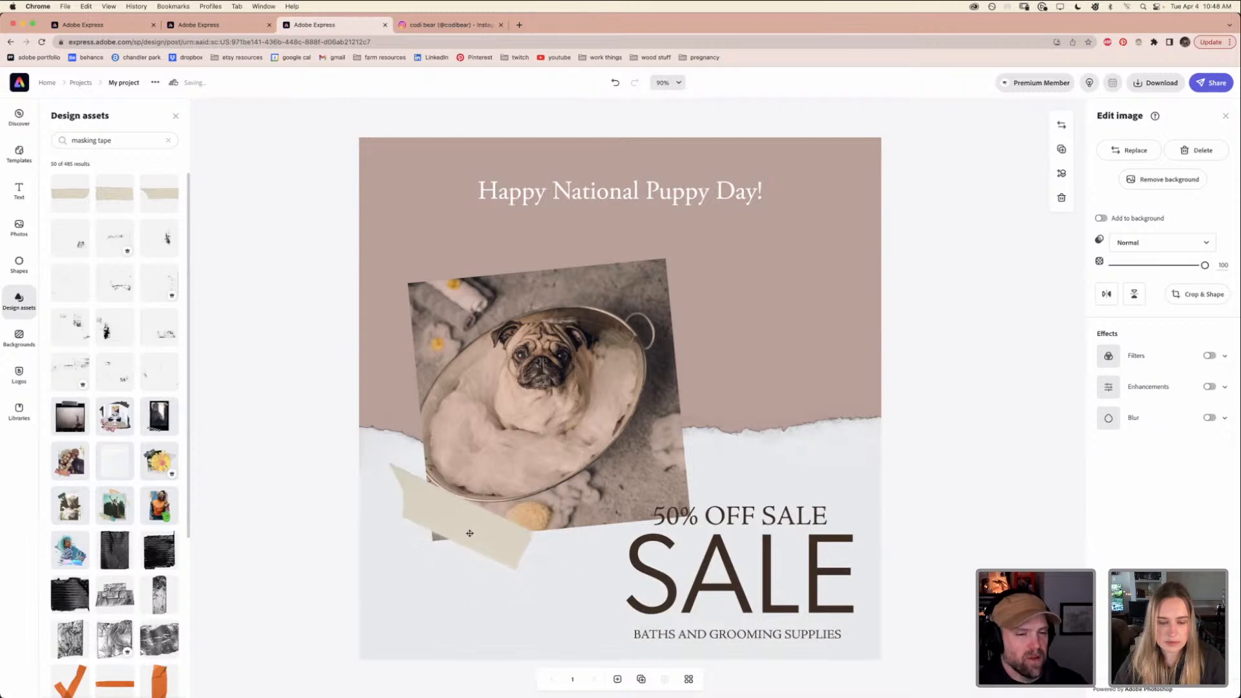
{"action": "left_click", "coordinate": [239, 279]}
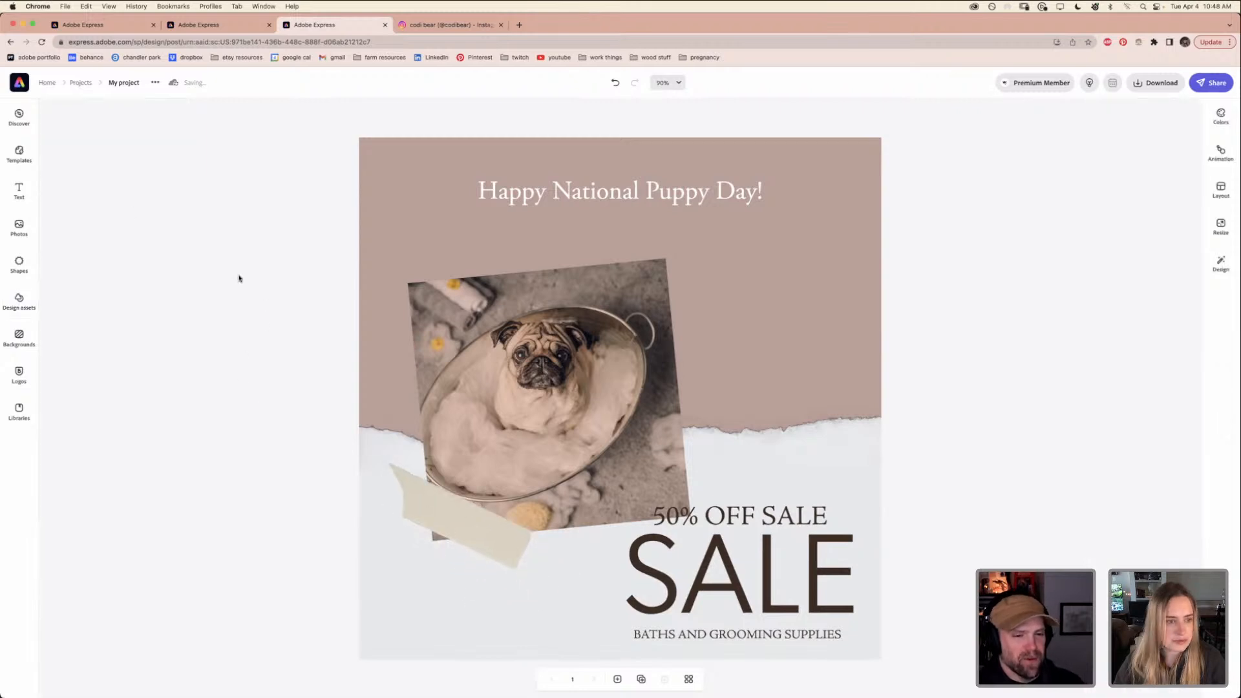
Add a second masking tape piece, shrink it, and angle it across the pug photo's upper right corner
{"action": "left_click", "coordinate": [410, 473]}
{"action": "left_click", "coordinate": [19, 299]}
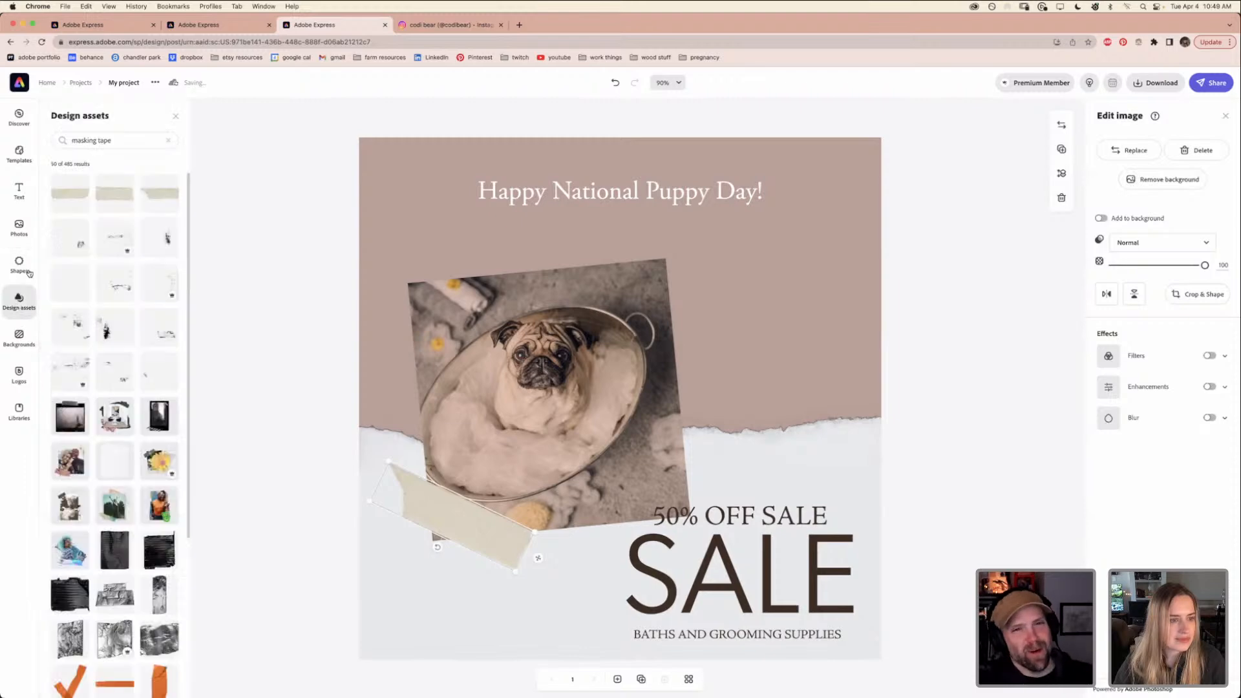
{"action": "left_click", "coordinate": [74, 203]}
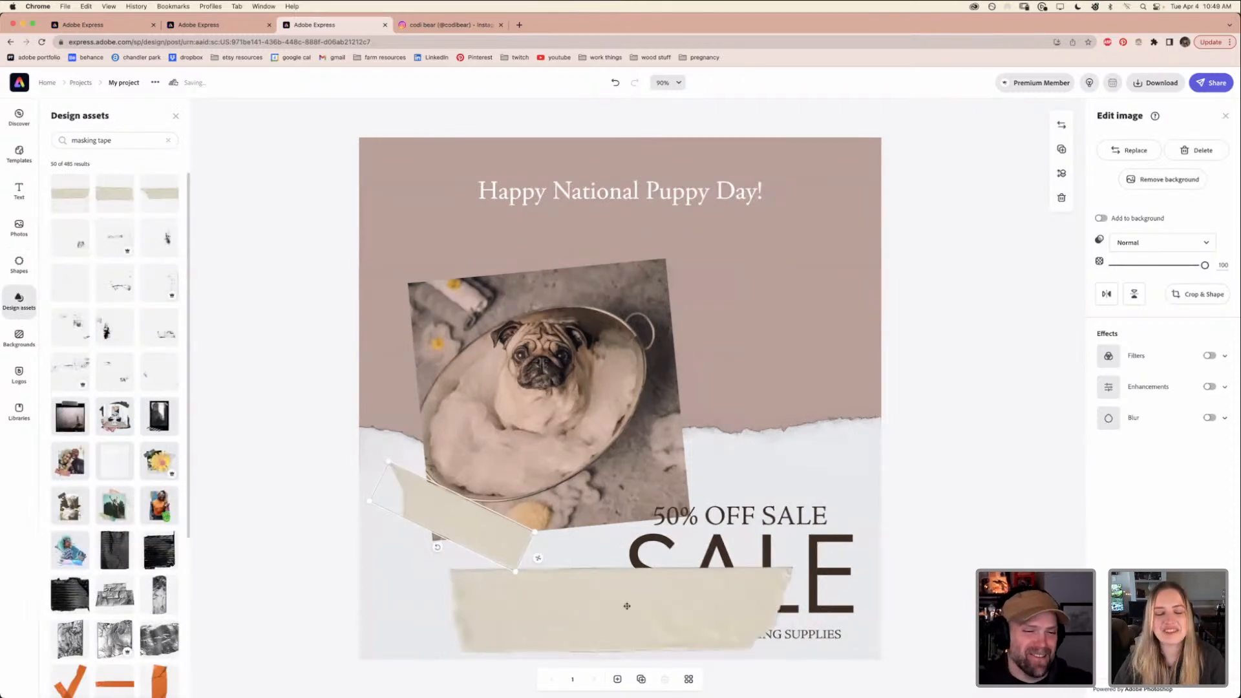
{"action": "left_click_drag", "start_coordinate": [612, 587], "coordinate": [688, 333]}
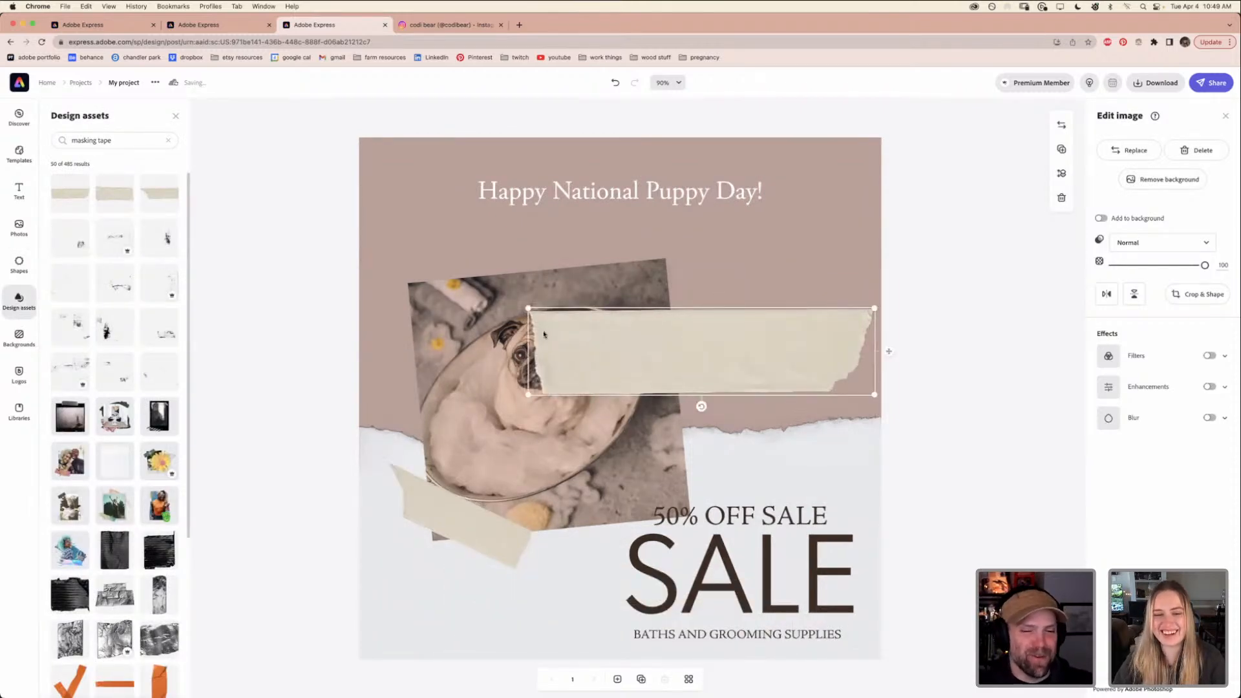
{"action": "left_click_drag", "start_coordinate": [530, 305], "coordinate": [676, 346]}
{"action": "left_click_drag", "start_coordinate": [776, 406], "coordinate": [623, 264]}
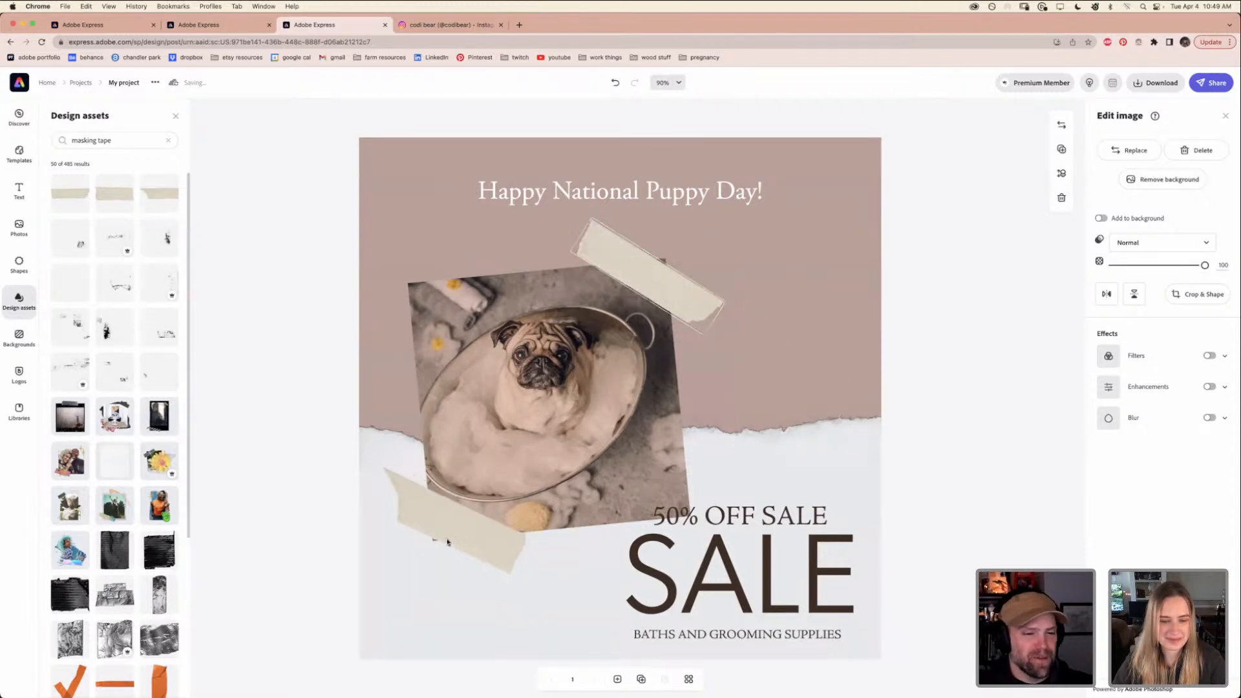
Move the torn paper edge image slightly down the post
{"action": "left_click", "coordinate": [800, 464]}
{"action": "left_click", "coordinate": [847, 537]}
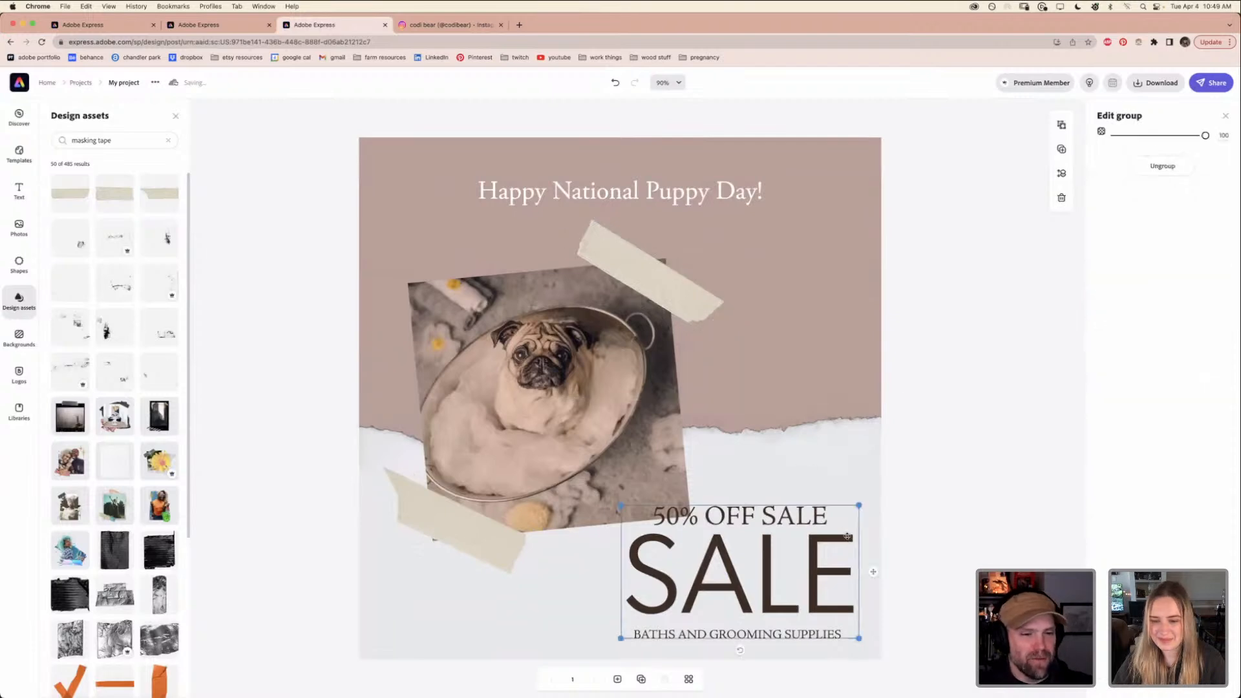
{"action": "left_click", "coordinate": [861, 474]}
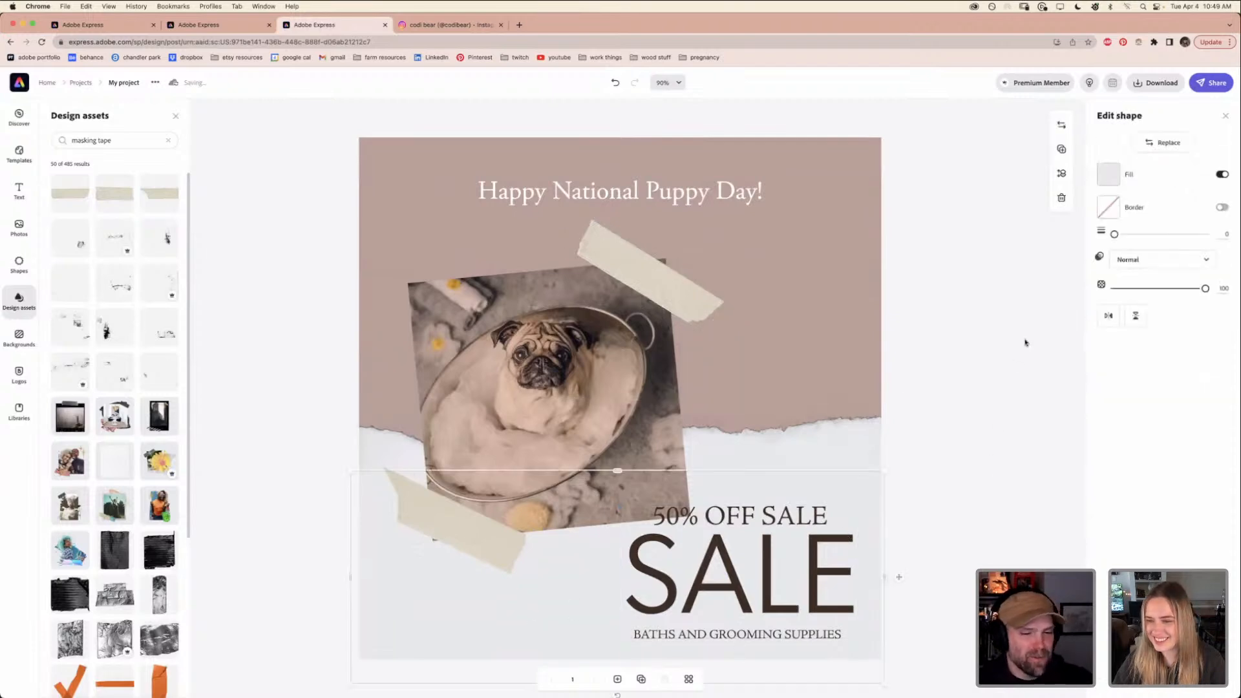
{"action": "left_click", "coordinate": [852, 435]}
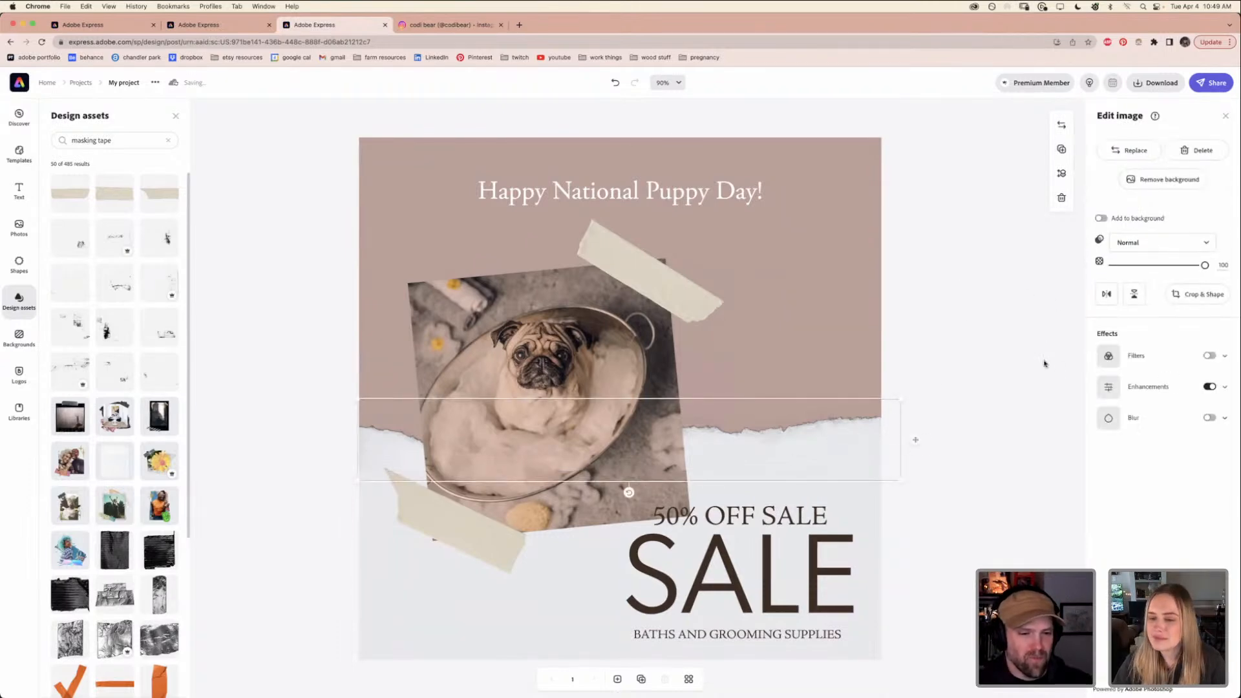
{"action": "left_click", "coordinate": [993, 334]}
{"action": "left_click", "coordinate": [805, 457]}
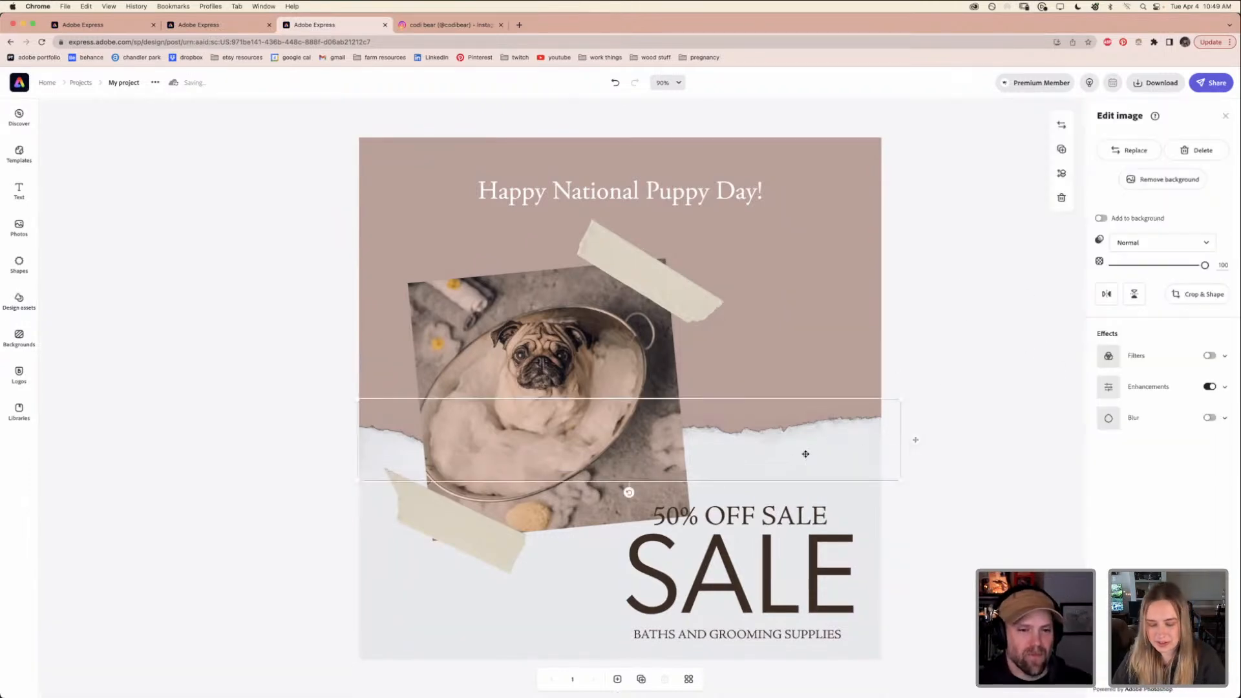
{"action": "mouse_move", "coordinate": [816, 446]}
{"action": "left_mouse_down"}
{"action": "mouse_move", "coordinate": [819, 477]}
{"action": "mouse_move", "coordinate": [816, 460]}
{"action": "left_mouse_up"}
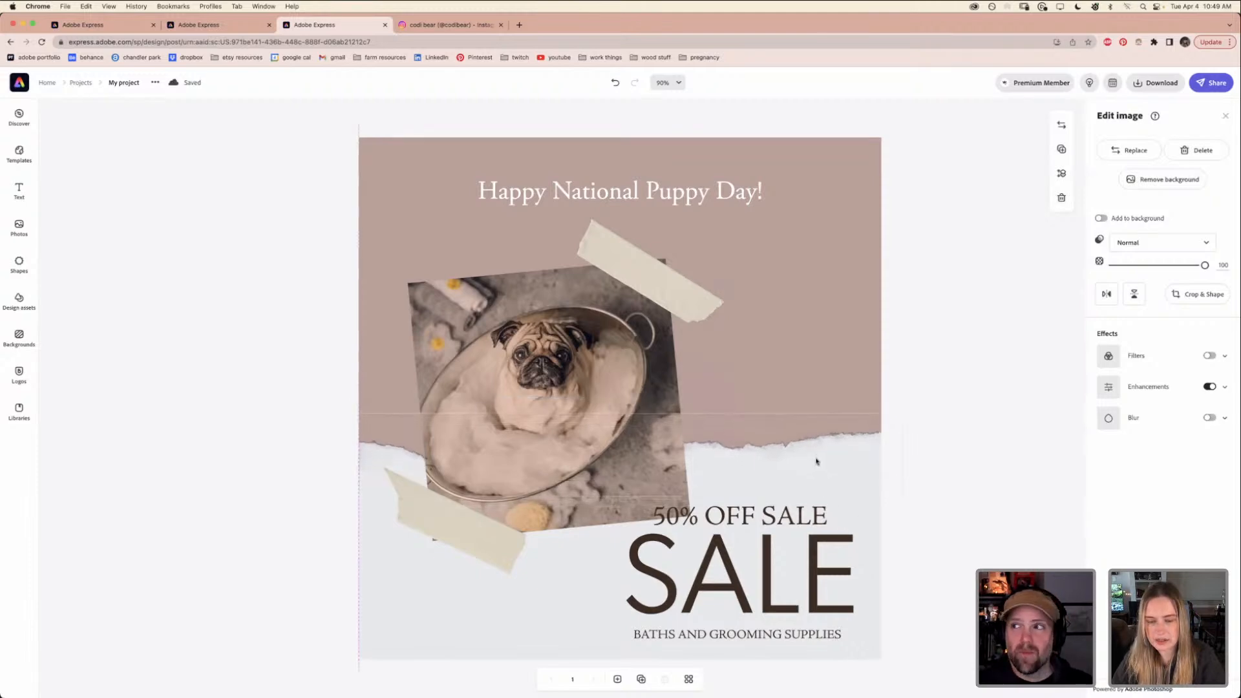
{"action": "left_click", "coordinate": [979, 309]}
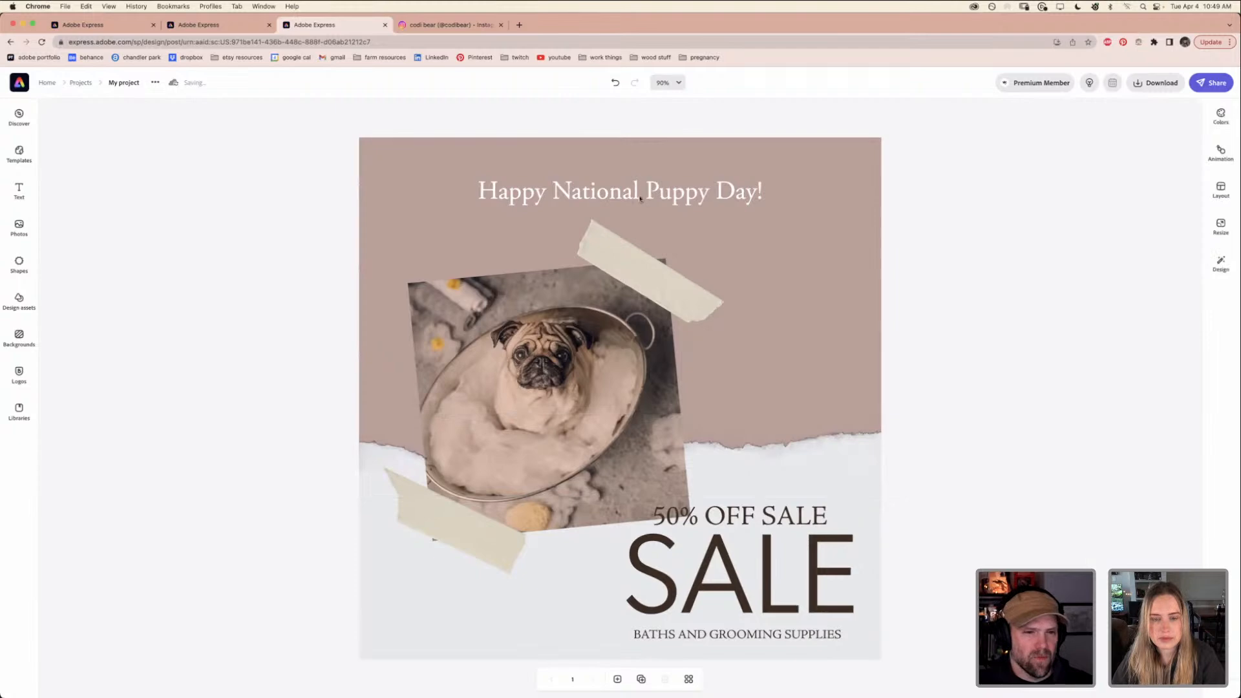
Nudge the heading up, then shrink the pug photo together with both tape pieces and center them below it
{"action": "left_click", "coordinate": [640, 199]}
{"action": "left_click_drag", "start_coordinate": [640, 197], "coordinate": [618, 190]}
{"action": "left_click", "coordinate": [609, 377]}
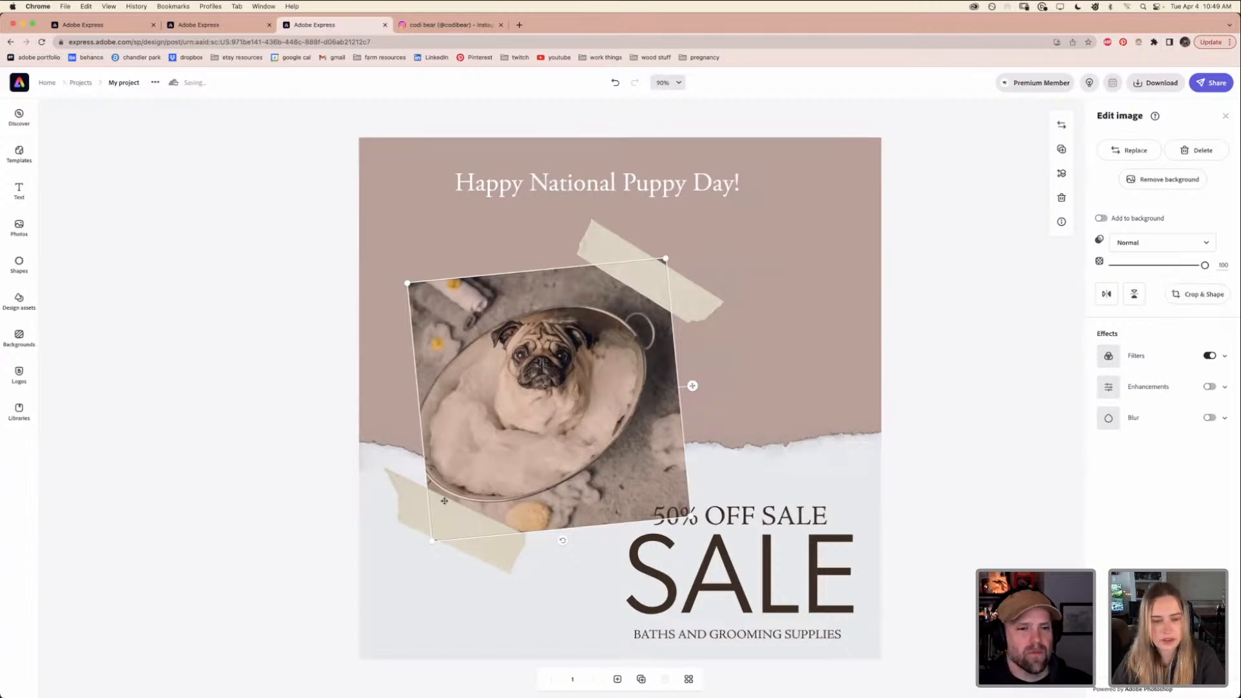
{"action": "left_click", "coordinate": [423, 519], "text": "shift"}
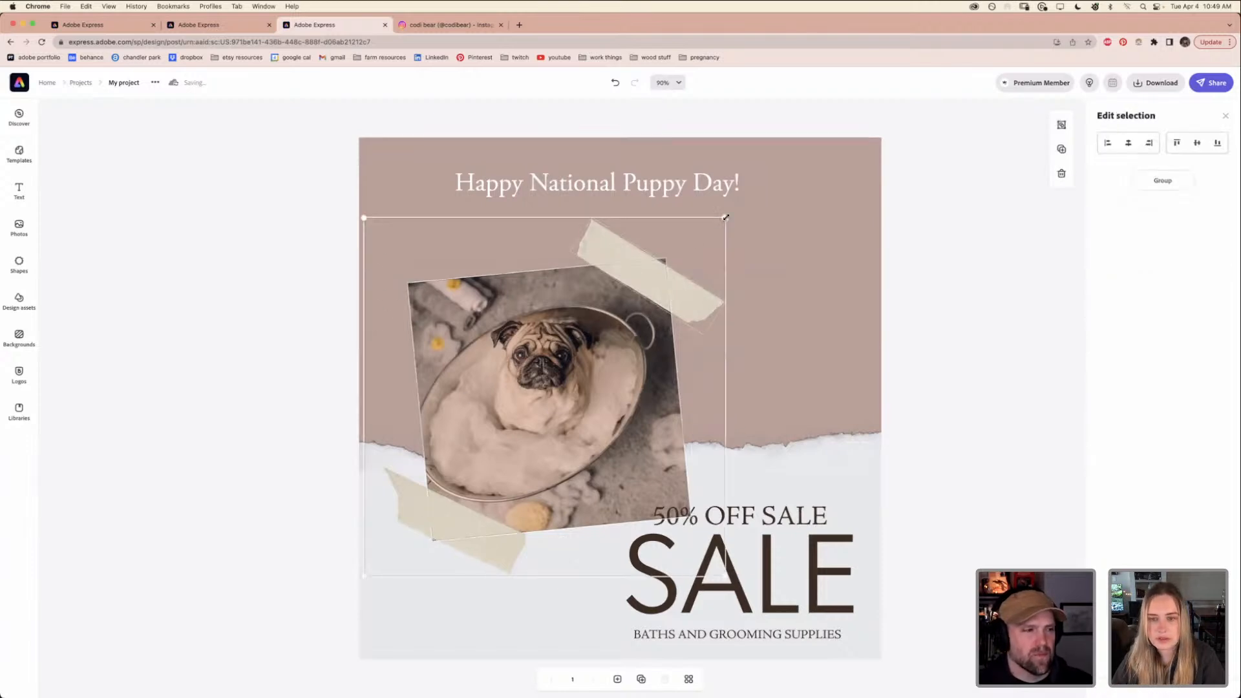
{"action": "left_click_drag", "start_coordinate": [669, 274], "coordinate": [665, 277]}
{"action": "left_click_drag", "start_coordinate": [524, 309], "coordinate": [618, 243]}
Enlarge the Happy National Puppy Day heading to about size 72.5, center it, and nudge the sale text group up and left
{"action": "left_click", "coordinate": [727, 178]}
{"action": "left_click_drag", "start_coordinate": [742, 169], "coordinate": [844, 163]}
{"action": "left_click_drag", "start_coordinate": [692, 175], "coordinate": [665, 182]}
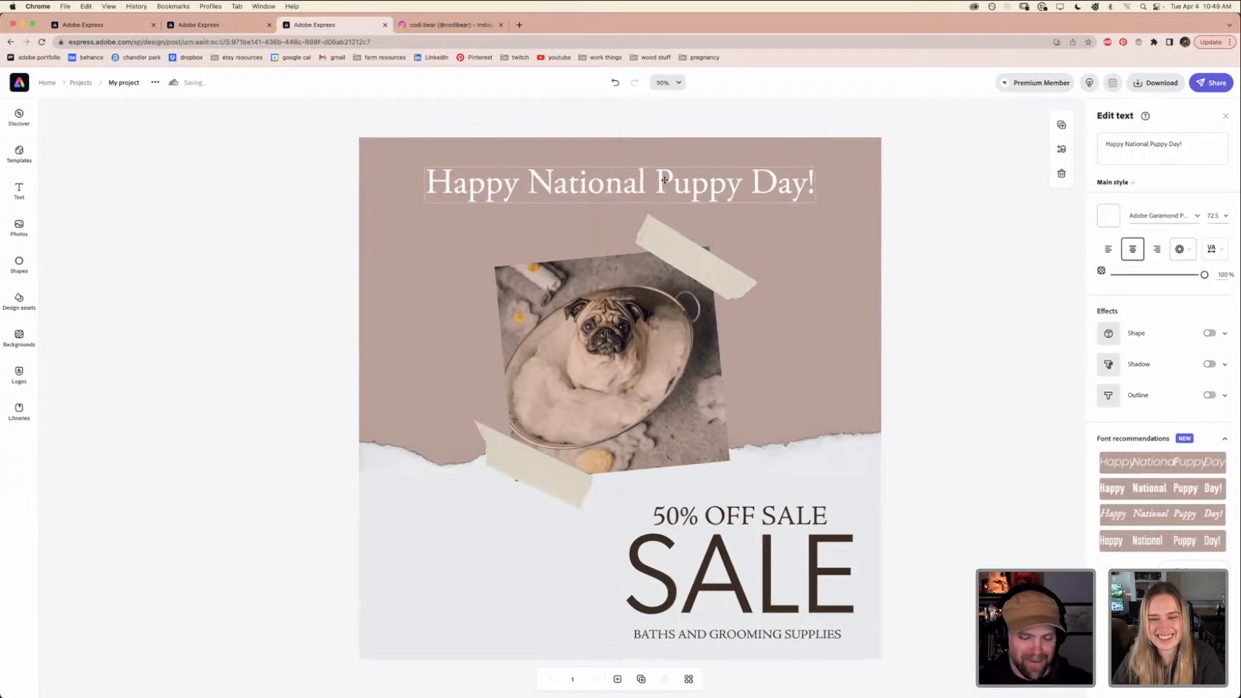
{"action": "left_click", "coordinate": [1025, 396]}
{"action": "left_click_drag", "start_coordinate": [765, 561], "coordinate": [727, 509]}
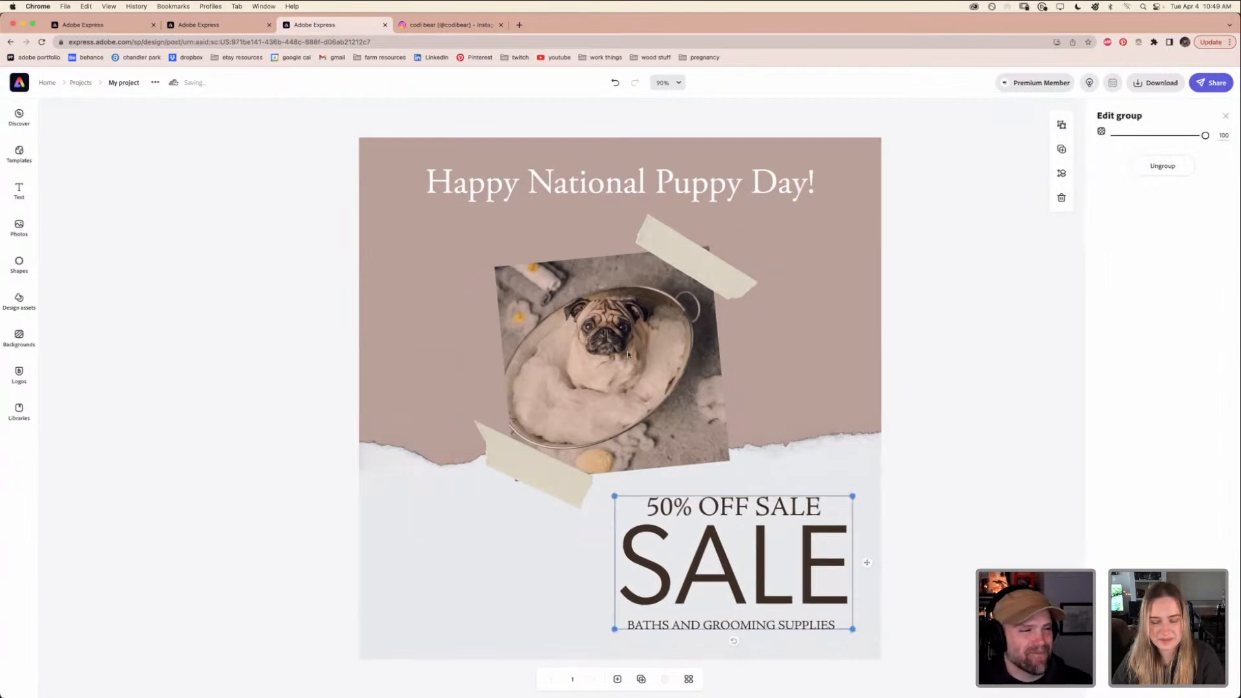
{"action": "left_click", "coordinate": [355, 448]}
Group the pug photo with both tape pieces and nudge the group slightly up
{"action": "left_click", "coordinate": [528, 472]}
{"action": "left_click", "coordinate": [654, 280], "text": "shift"}
{"action": "left_click", "coordinate": [669, 238], "text": "shift"}
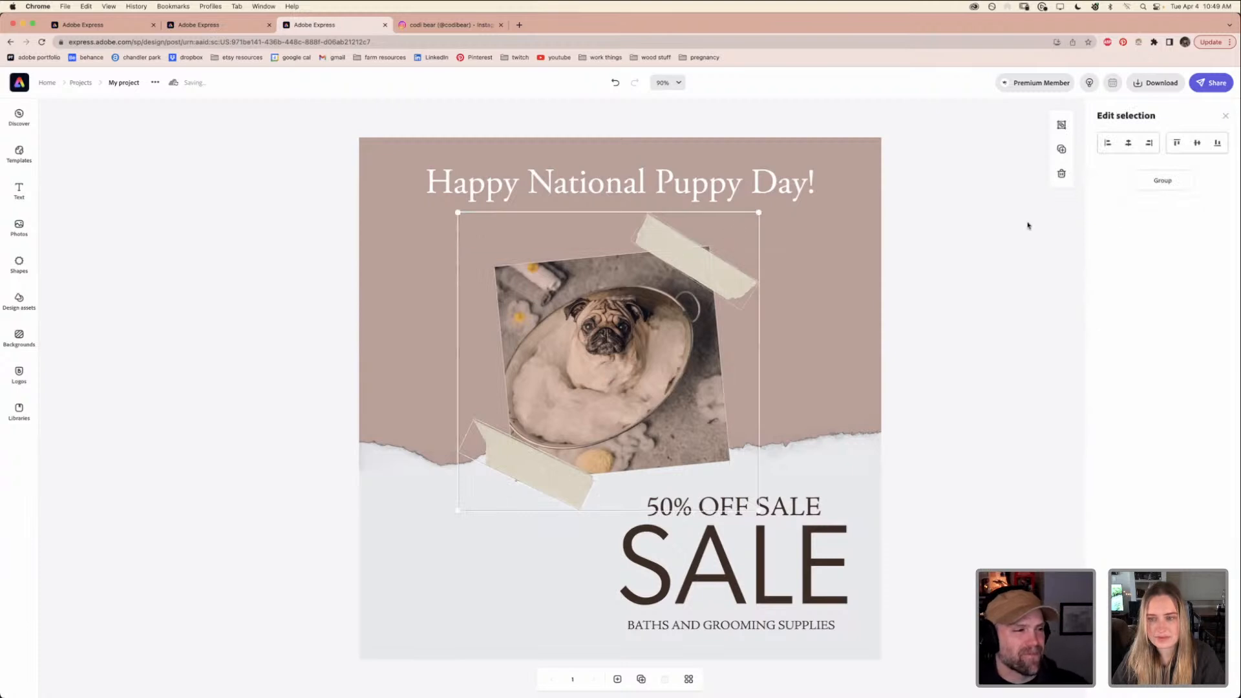
{"action": "left_click", "coordinate": [1163, 181]}
{"action": "left_click_drag", "start_coordinate": [622, 360], "coordinate": [625, 354]}
{"action": "left_click", "coordinate": [326, 427]}
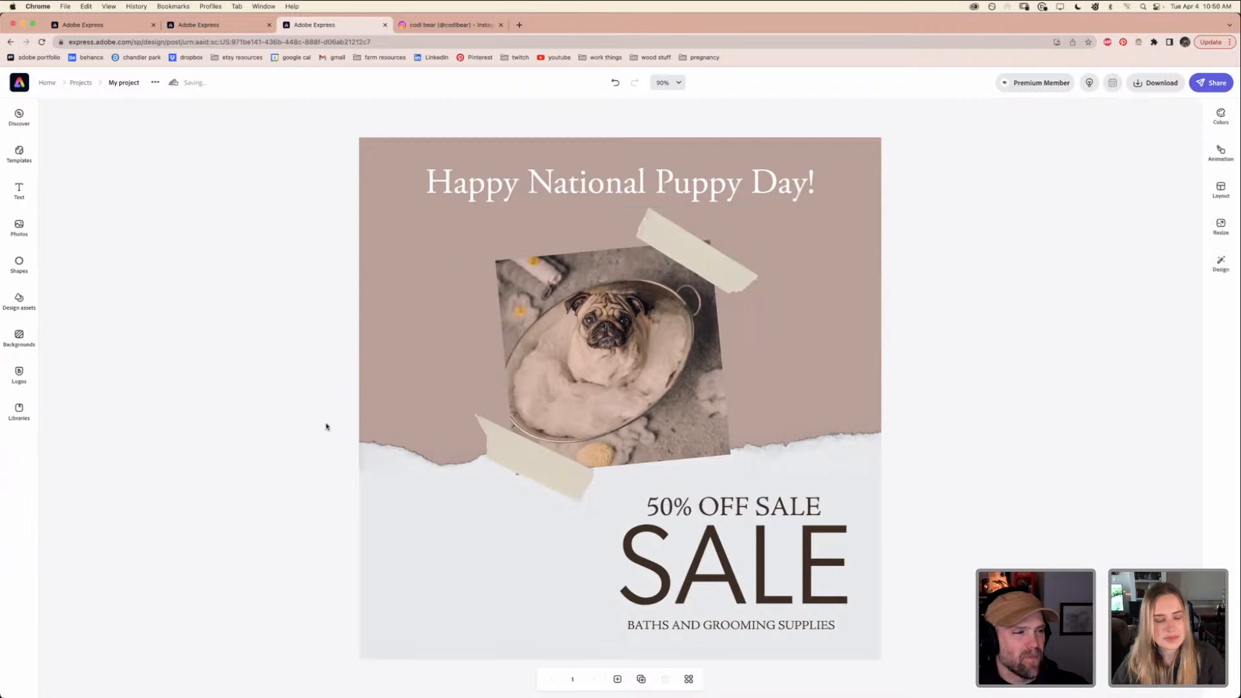
Add the dark outlined arch Rebarkable Dog Spa logo, enlarge it, and position it beside the sale text
{"action": "left_click", "coordinate": [28, 376]}
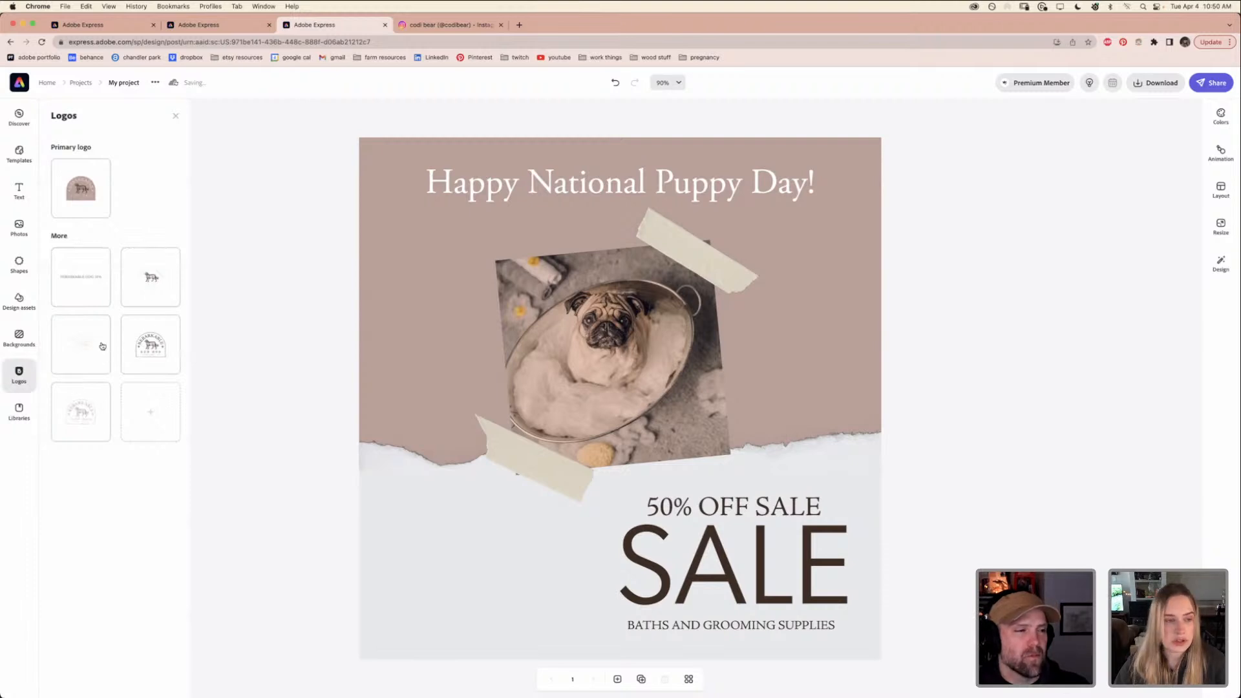
{"action": "left_click", "coordinate": [144, 360]}
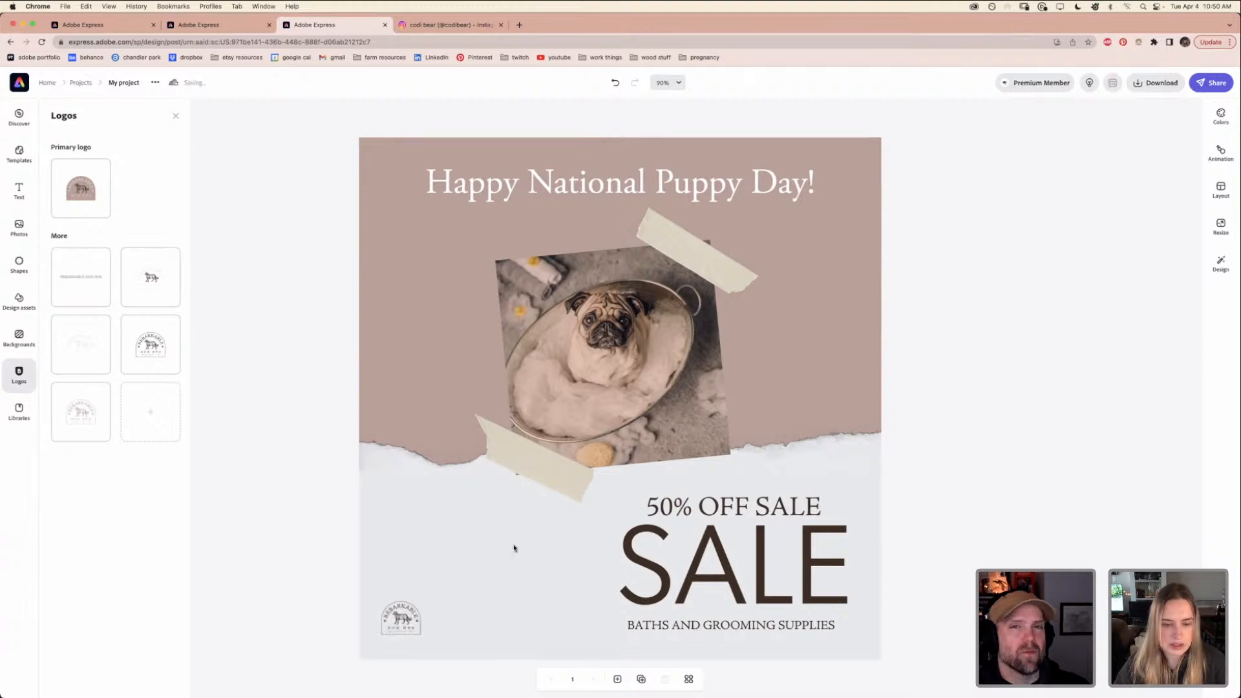
{"action": "left_click_drag", "start_coordinate": [403, 620], "coordinate": [569, 477]}
{"action": "left_click_drag", "start_coordinate": [483, 560], "coordinate": [467, 580]}
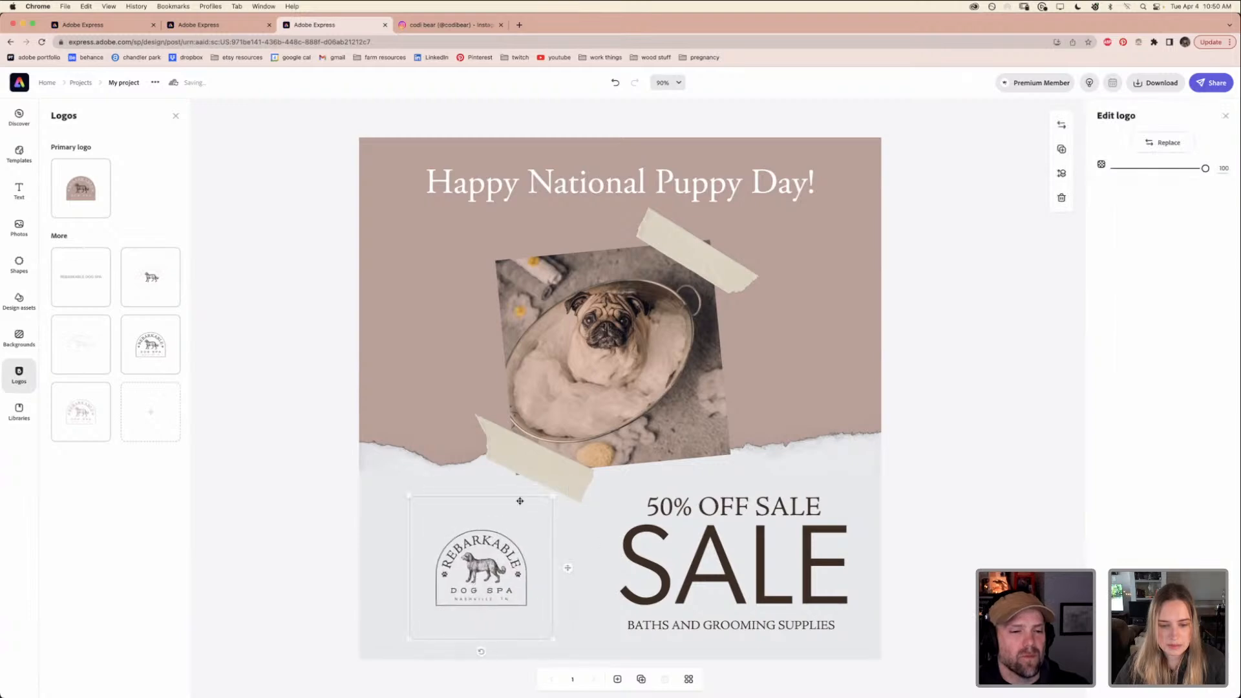
{"action": "left_click_drag", "start_coordinate": [553, 497], "coordinate": [573, 477]}
{"action": "left_click_drag", "start_coordinate": [494, 568], "coordinate": [479, 573]}
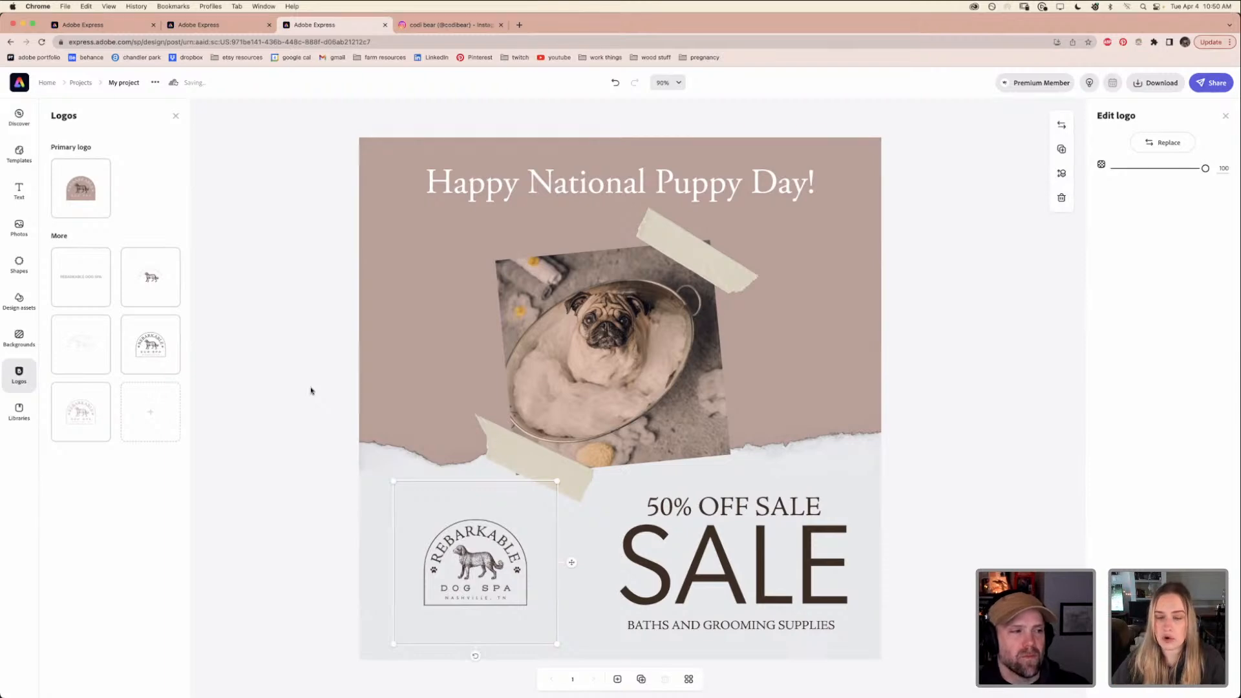
{"action": "left_click_drag", "start_coordinate": [476, 564], "coordinate": [482, 567]}
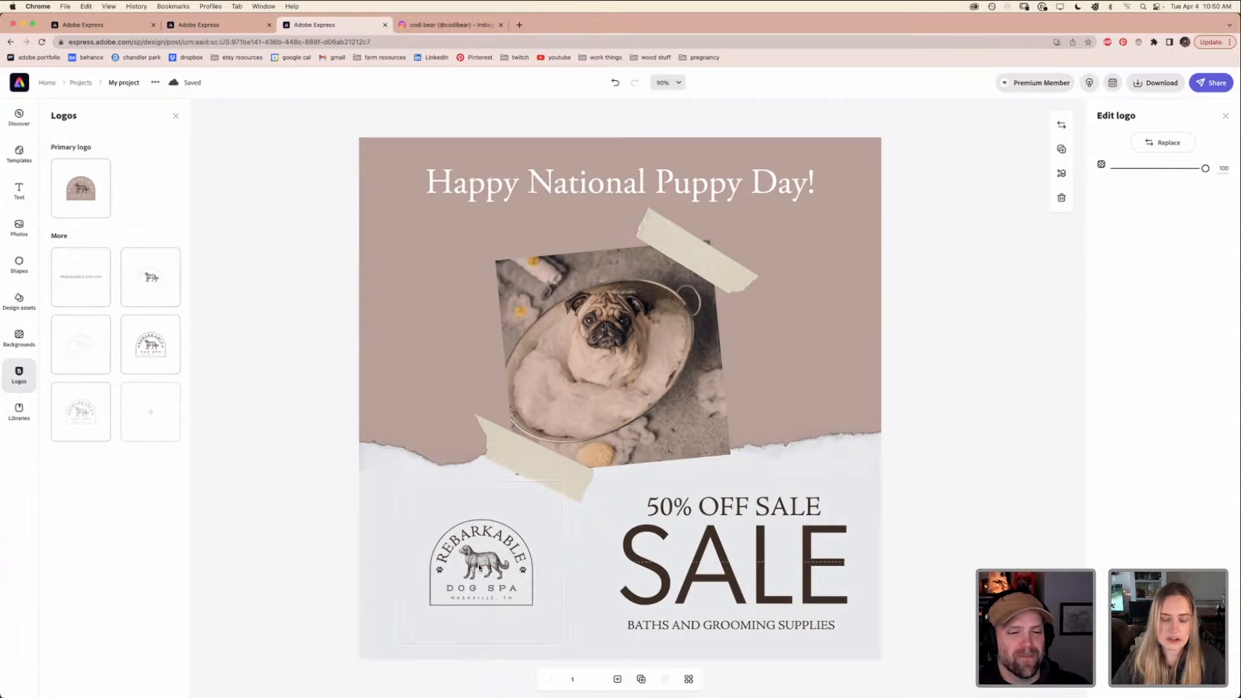
{"action": "left_click", "coordinate": [279, 482]}
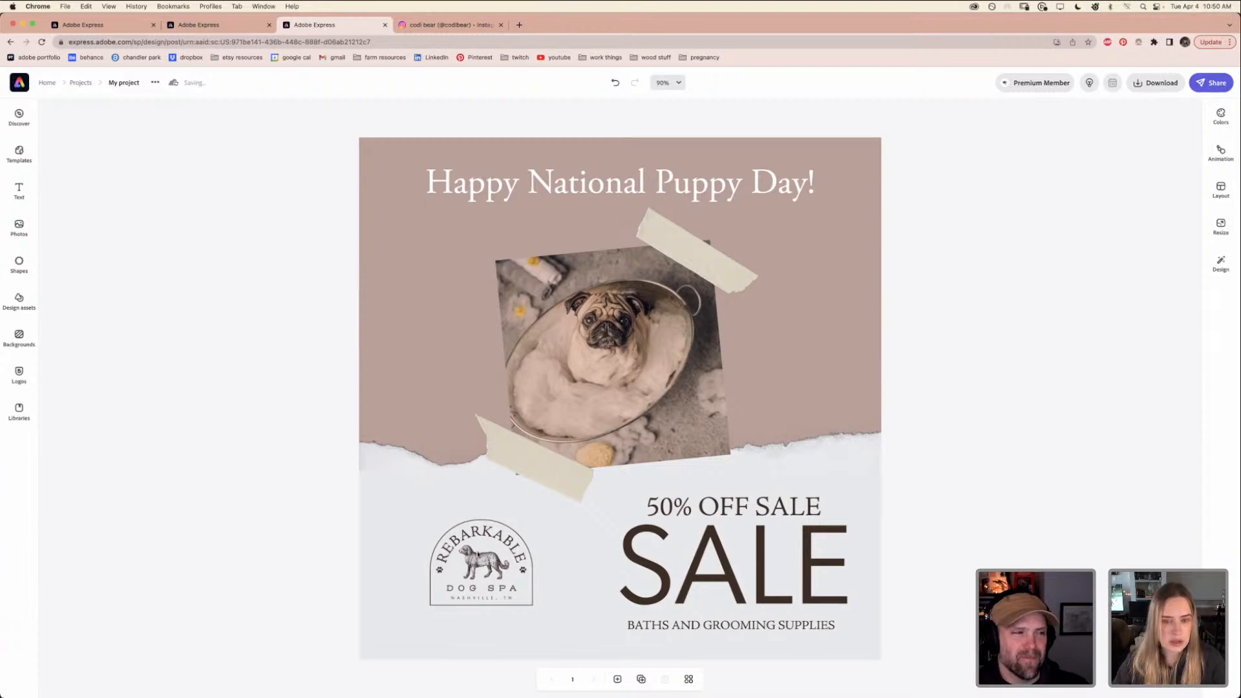
{"action": "left_click", "coordinate": [649, 183]}
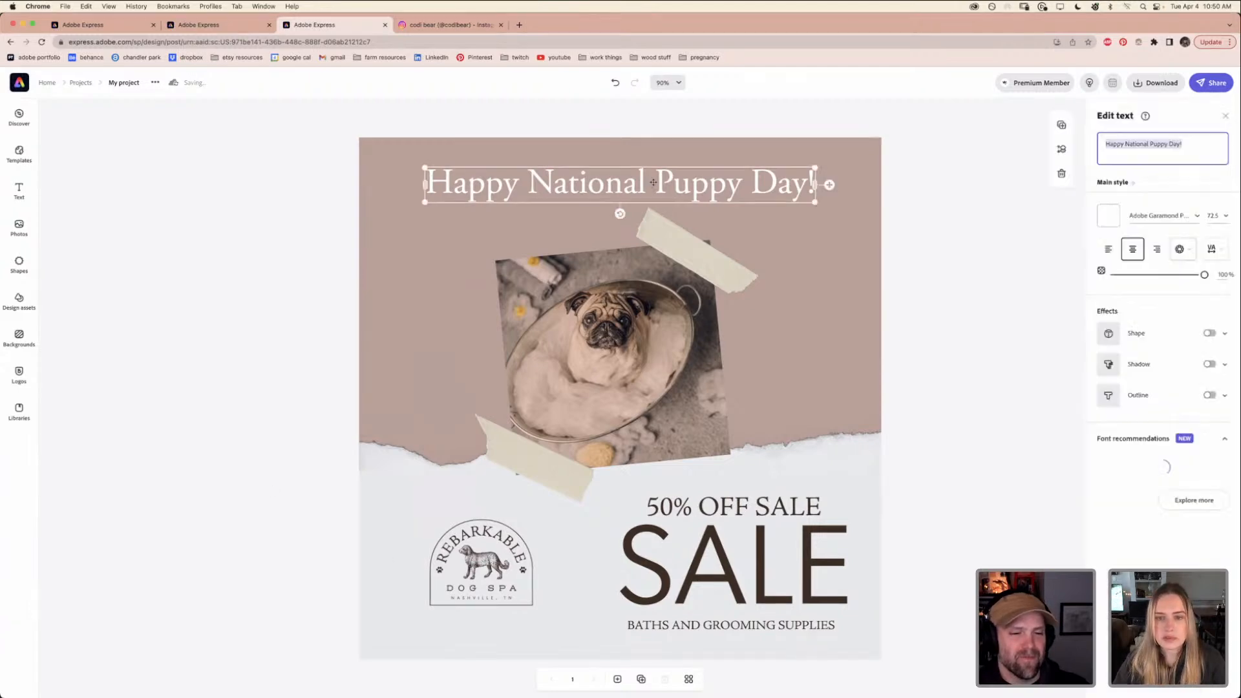
{"action": "left_click", "coordinate": [1190, 142]}
{"action": "key", "text": "BackSpace"}
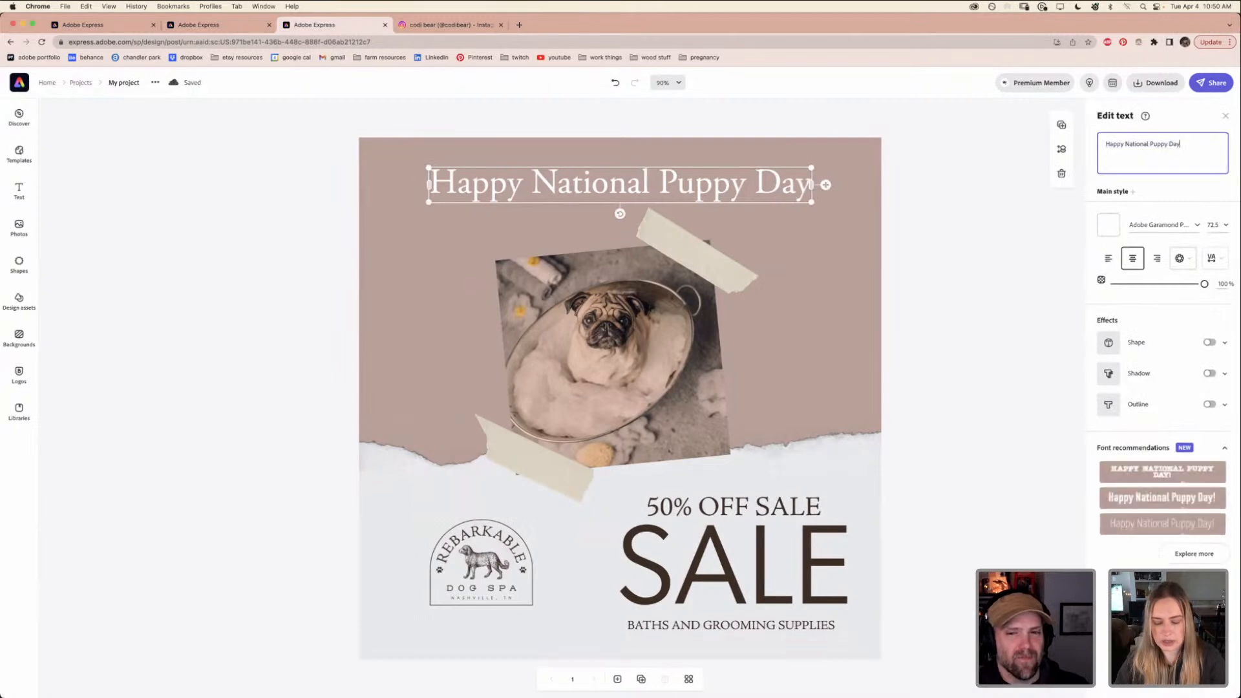
{"action": "type", "text": "from "}
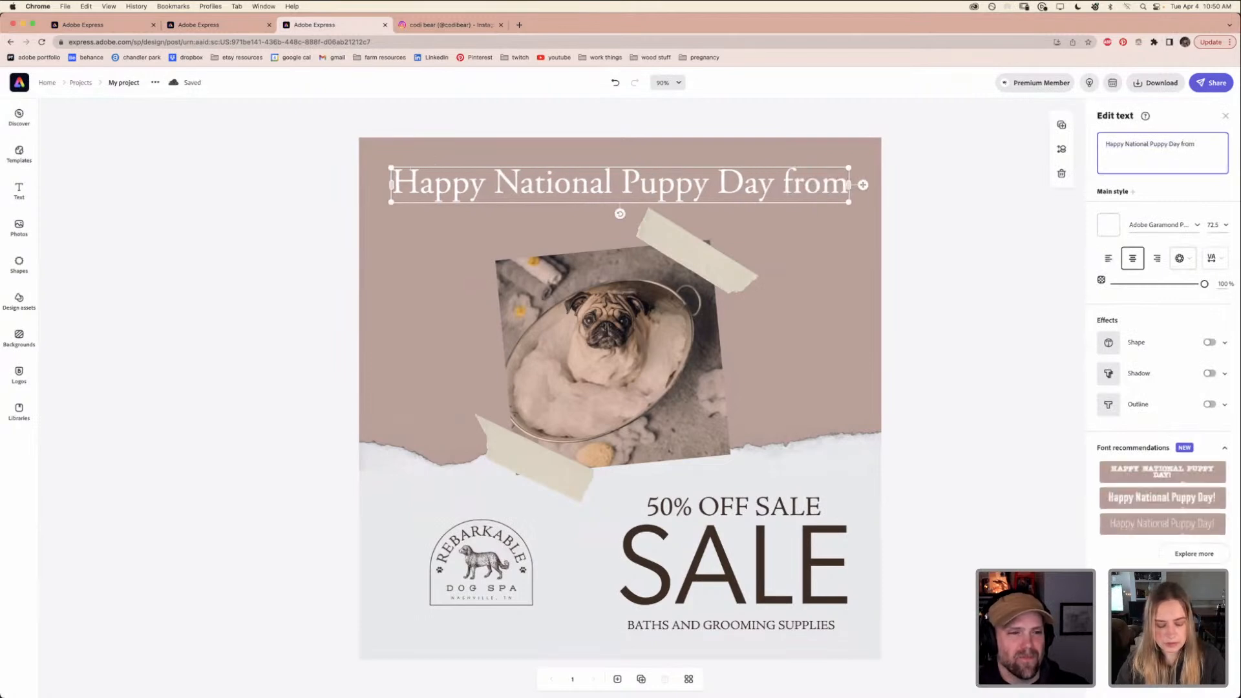
{"action": "type", "text": "@"}
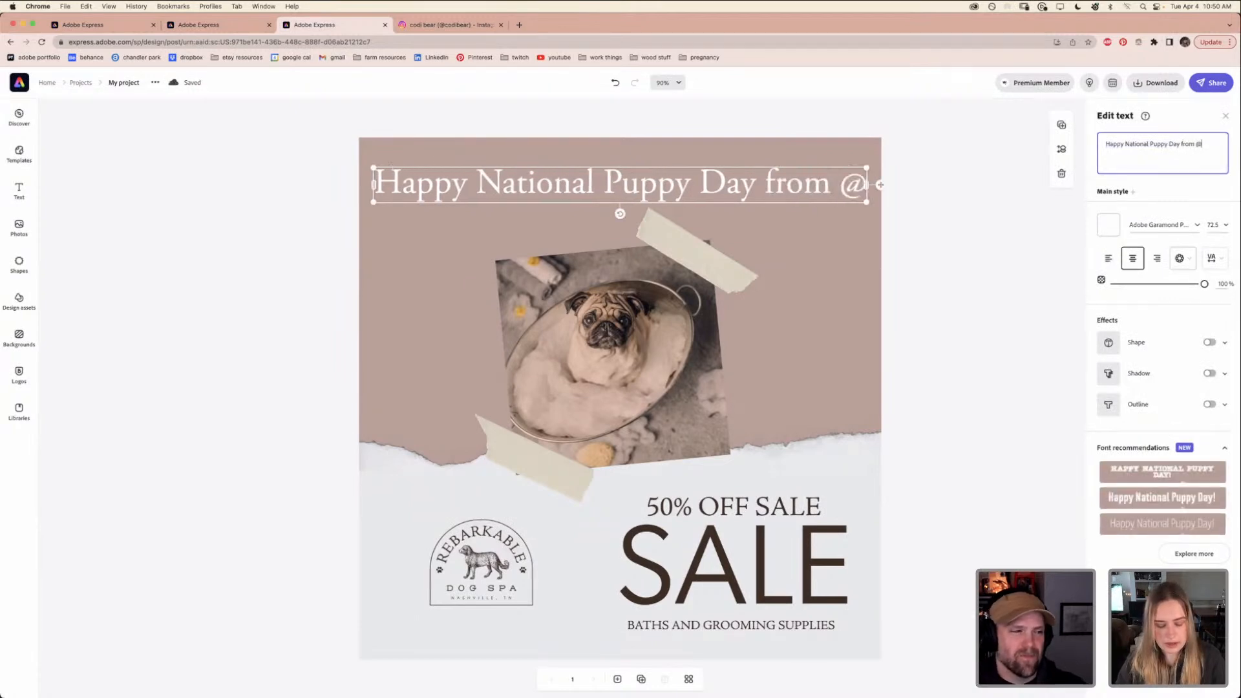
{"action": "type", "text": "rebarkablespa"}
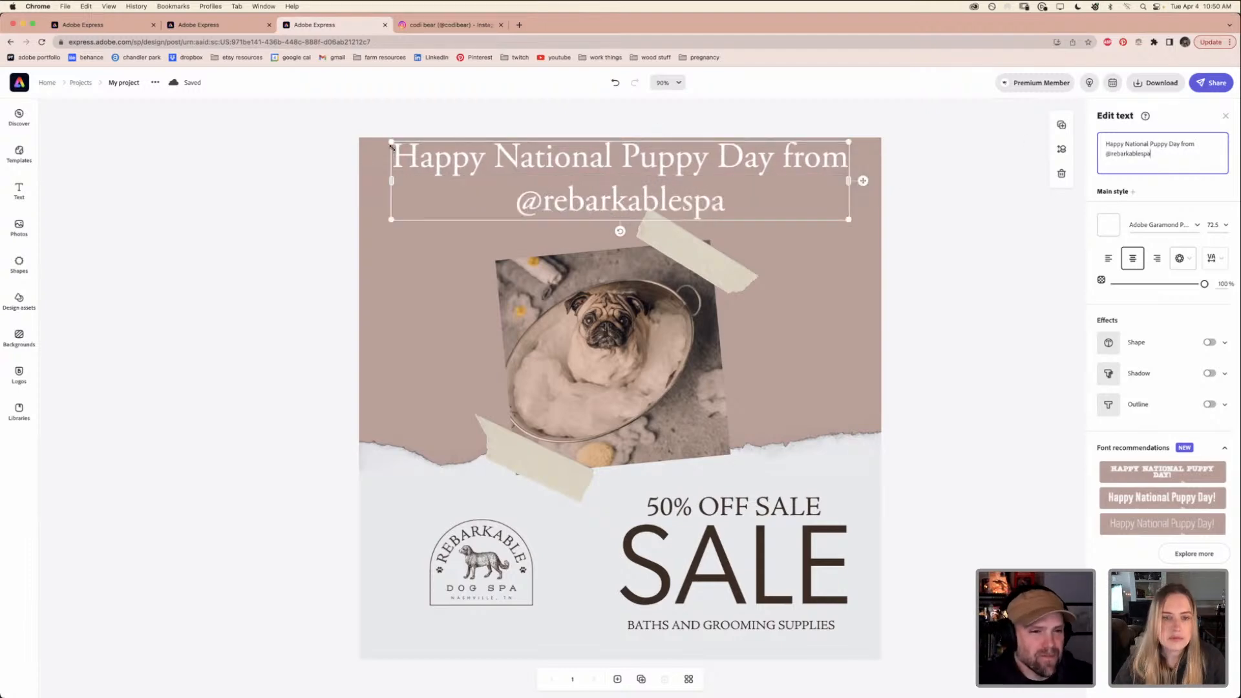
Apply the first Magic text layout to the heading, then enlarge it slightly and center it near the top edge
{"action": "left_click", "coordinate": [1180, 258]}
{"action": "left_click", "coordinate": [1159, 374]}
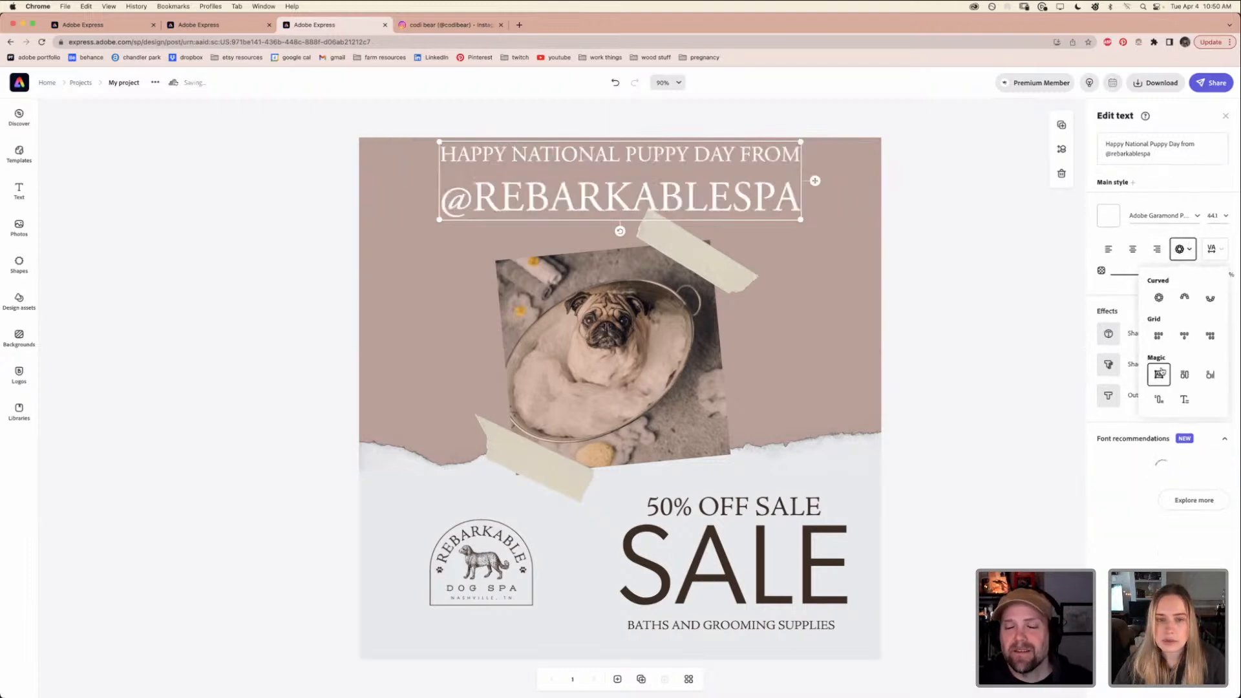
{"action": "left_click_drag", "start_coordinate": [715, 195], "coordinate": [711, 217]}
{"action": "left_click_drag", "start_coordinate": [794, 237], "coordinate": [821, 245]}
{"action": "left_click_drag", "start_coordinate": [636, 218], "coordinate": [636, 222]}
Shrink the taped pug photo group and position it below the two-line heading
{"action": "left_click", "coordinate": [673, 367]}
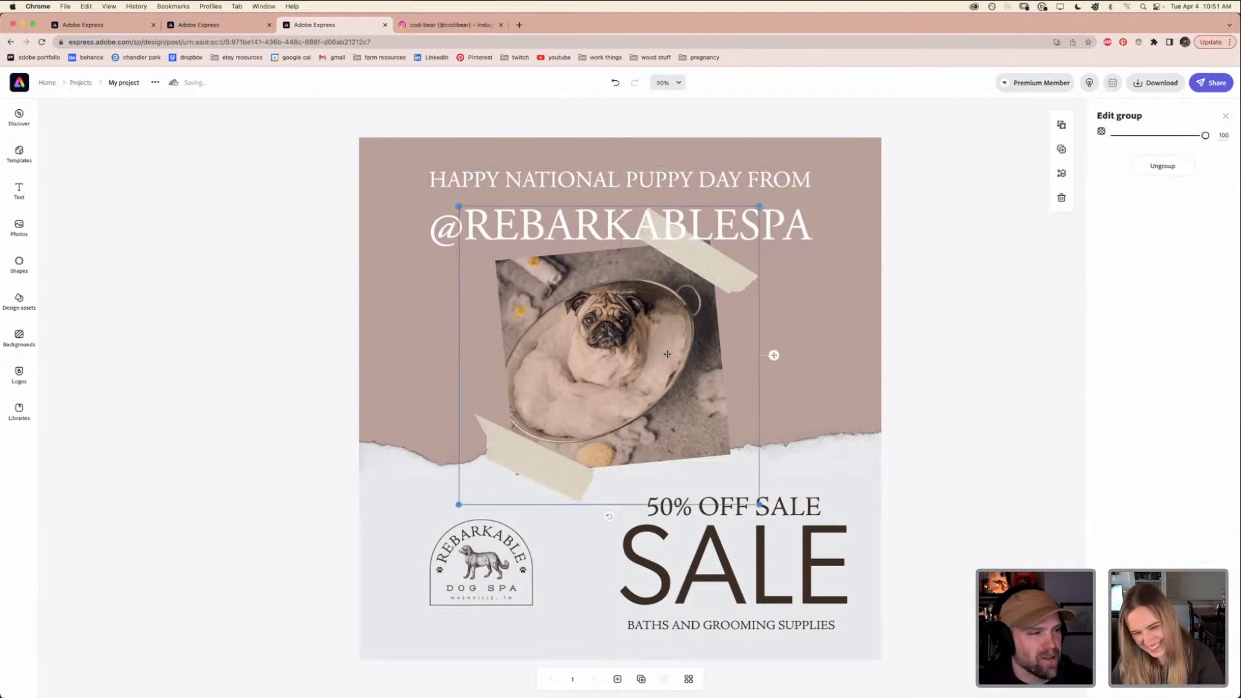
{"action": "left_click_drag", "start_coordinate": [761, 206], "coordinate": [729, 237]}
{"action": "left_click_drag", "start_coordinate": [609, 370], "coordinate": [626, 380]}
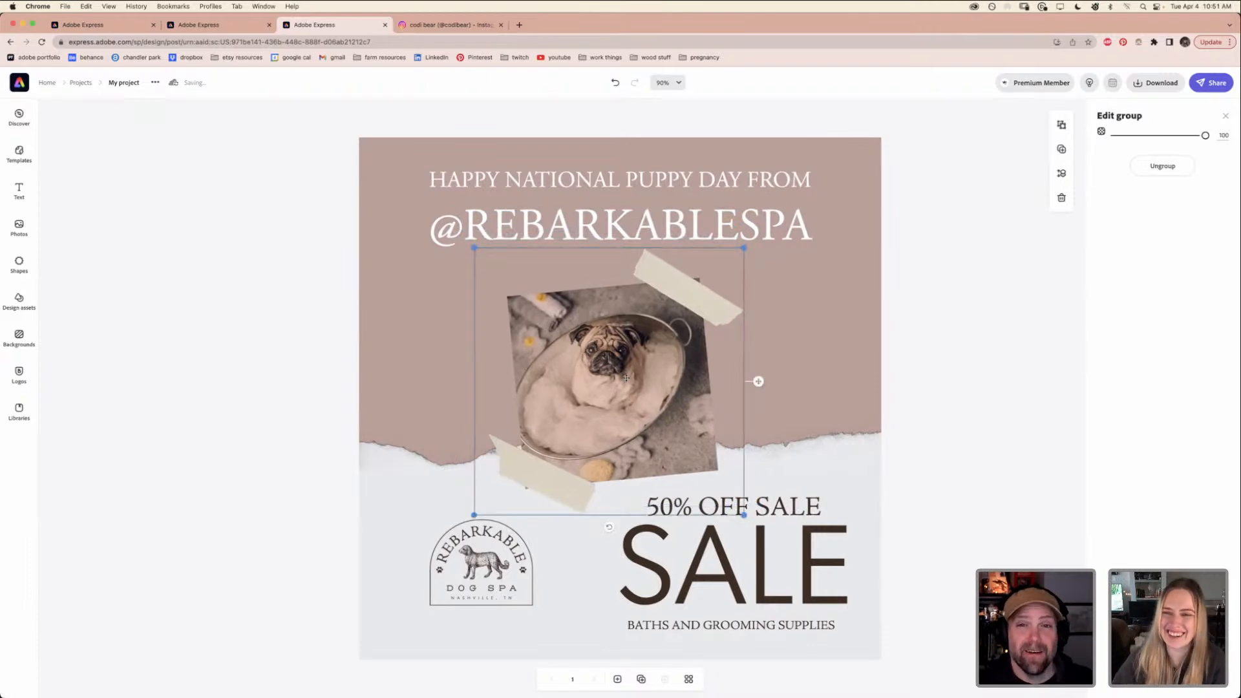
Move the taped pug photo group left, duplicate it, and place the copy beside it on the right
{"action": "left_click_drag", "start_coordinate": [609, 363], "coordinate": [515, 360]}
{"action": "left_click", "coordinate": [1061, 149]}
{"action": "left_click_drag", "start_coordinate": [600, 379], "coordinate": [826, 349]}
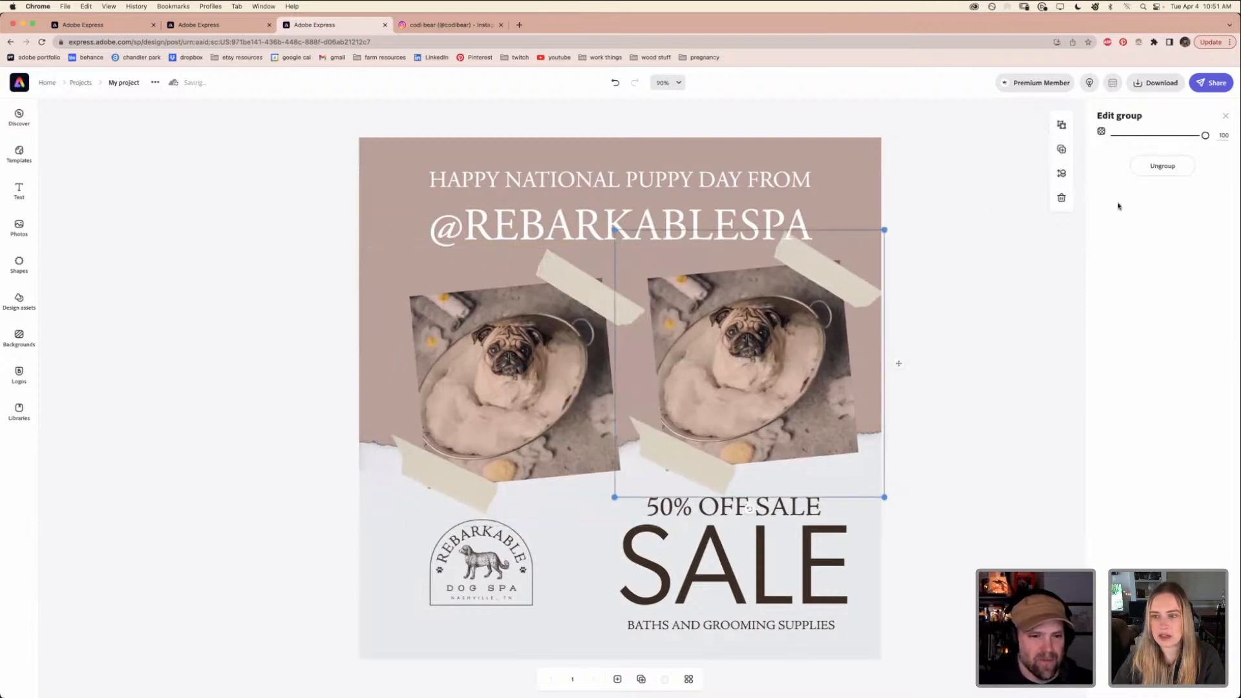
Ungroup the duplicated taped photo group and flip its pug photo horizontally
{"action": "left_click", "coordinate": [1162, 167]}
{"action": "left_click", "coordinate": [918, 380]}
{"action": "left_click", "coordinate": [848, 359]}
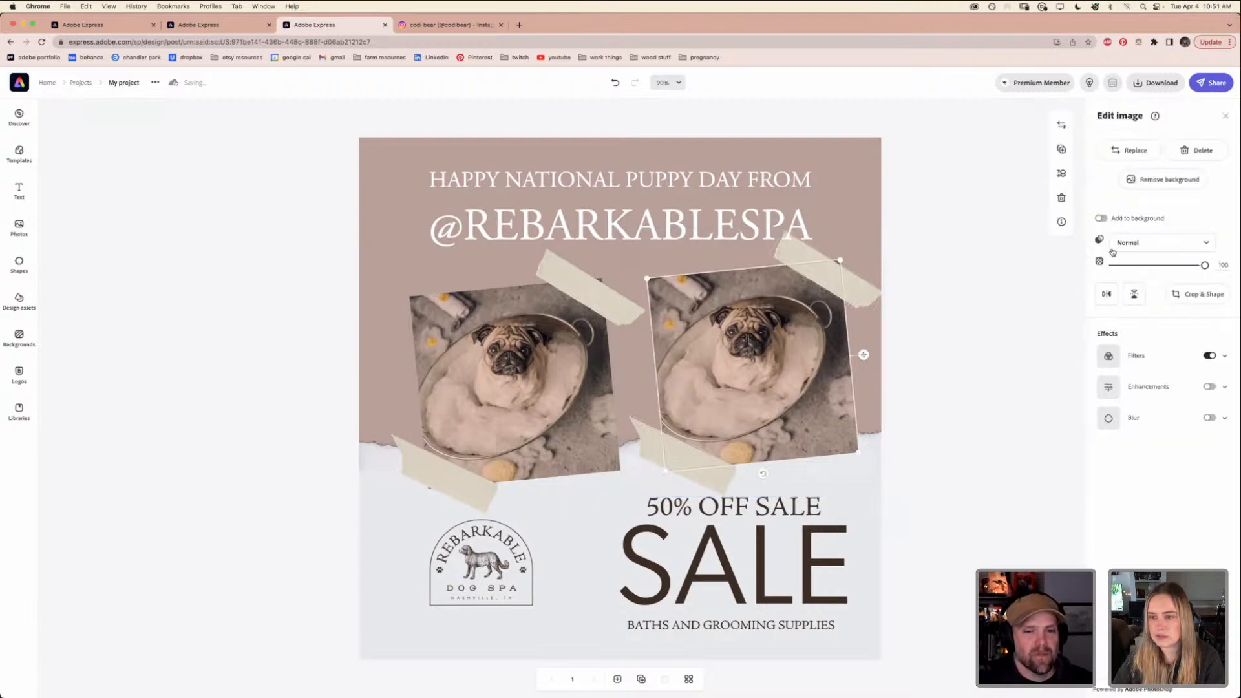
{"action": "left_click", "coordinate": [1107, 295]}
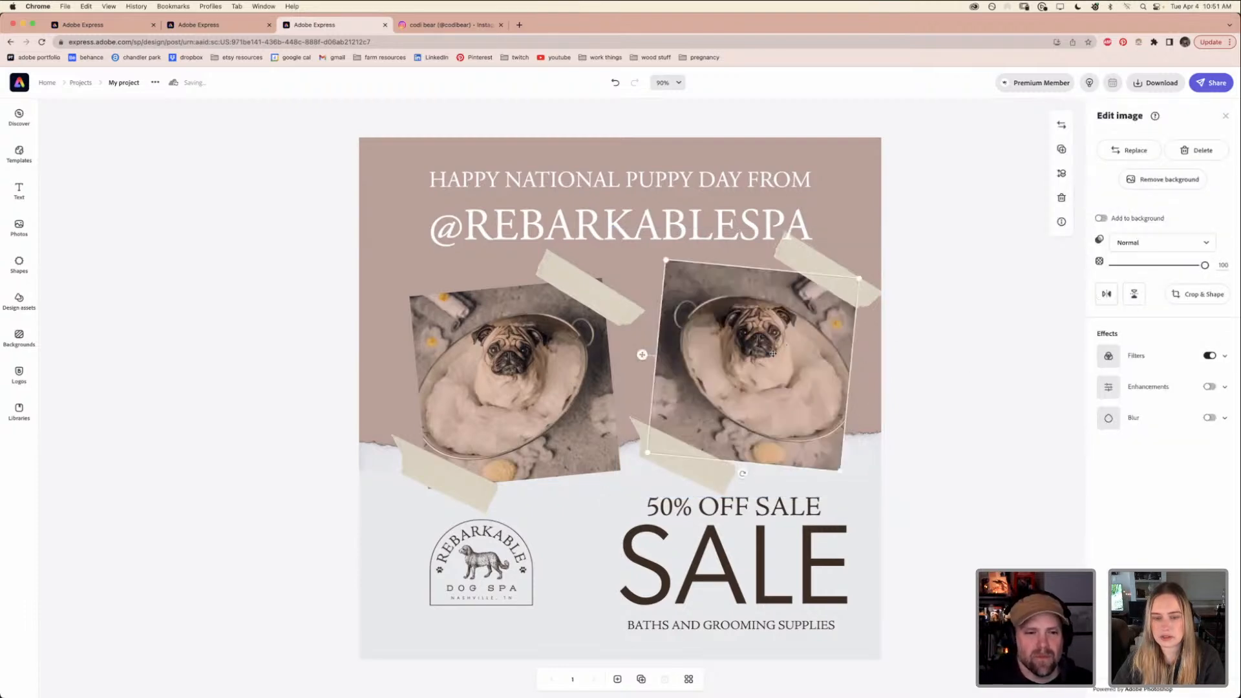
Reposition the copy's two tape strips over the flipped photo's upper-right and lower-left corners, angling the lower strip more steeply
{"action": "left_click_drag", "start_coordinate": [829, 272], "coordinate": [801, 293]}
{"action": "left_click", "coordinate": [1107, 294]}
{"action": "left_click_drag", "start_coordinate": [717, 372], "coordinate": [703, 349]}
{"action": "left_click_drag", "start_coordinate": [778, 331], "coordinate": [732, 360]}
{"action": "left_click_drag", "start_coordinate": [763, 299], "coordinate": [840, 276]}
{"action": "left_click_drag", "start_coordinate": [673, 461], "coordinate": [676, 436]}
{"action": "left_click", "coordinate": [1105, 296]}
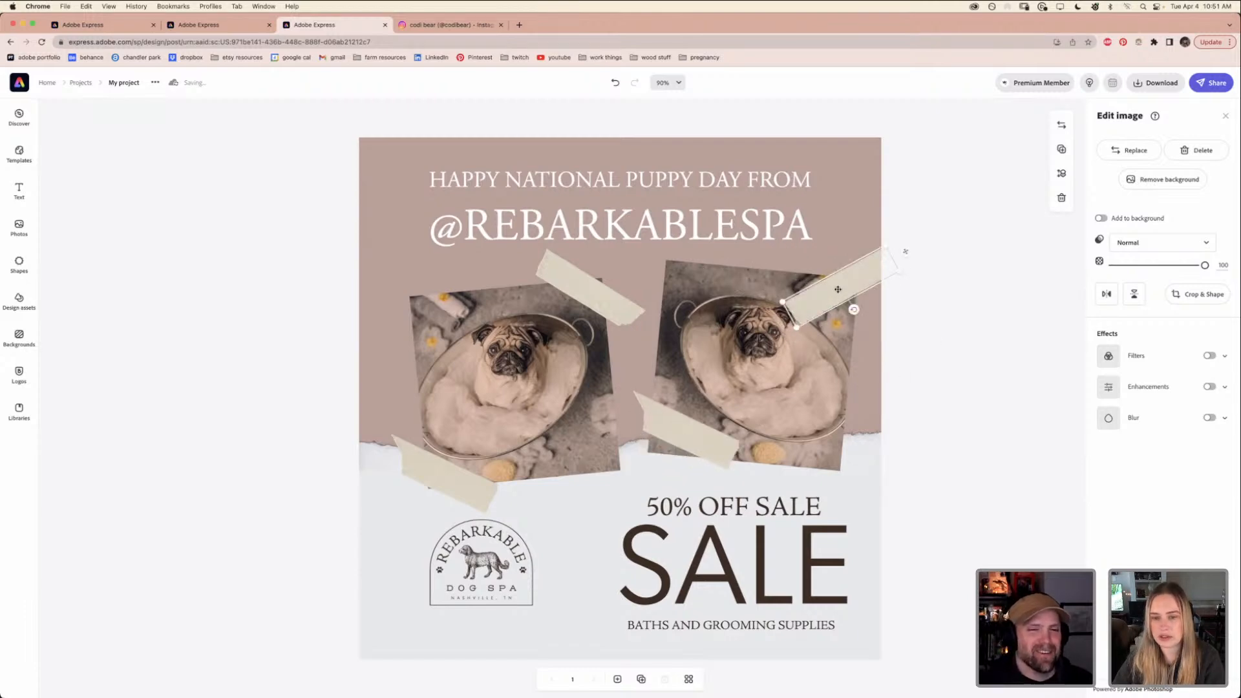
{"action": "mouse_move", "coordinate": [854, 309]}
{"action": "left_mouse_down"}
{"action": "mouse_move", "coordinate": [827, 308]}
{"action": "mouse_move", "coordinate": [833, 301]}
{"action": "left_mouse_up"}
{"action": "left_click", "coordinate": [676, 450]}
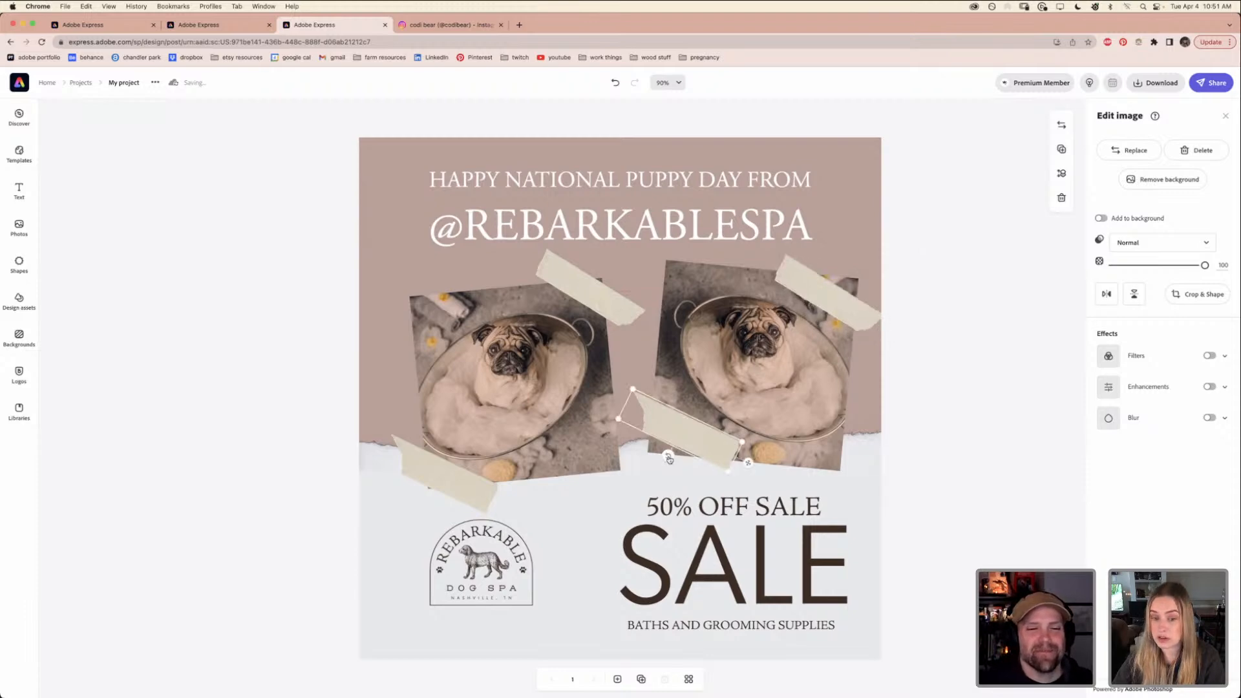
{"action": "mouse_move", "coordinate": [676, 450]}
{"action": "left_mouse_down"}
{"action": "mouse_move", "coordinate": [687, 466]}
{"action": "mouse_move", "coordinate": [640, 465]}
{"action": "mouse_move", "coordinate": [663, 436]}
{"action": "left_mouse_up"}
Replace the flipped pug photo with the stock photo of a seated poodle on a golden-brown background from the "dog bath vintage" results
{"action": "left_click", "coordinate": [768, 370]}
{"action": "left_click", "coordinate": [1118, 150]}
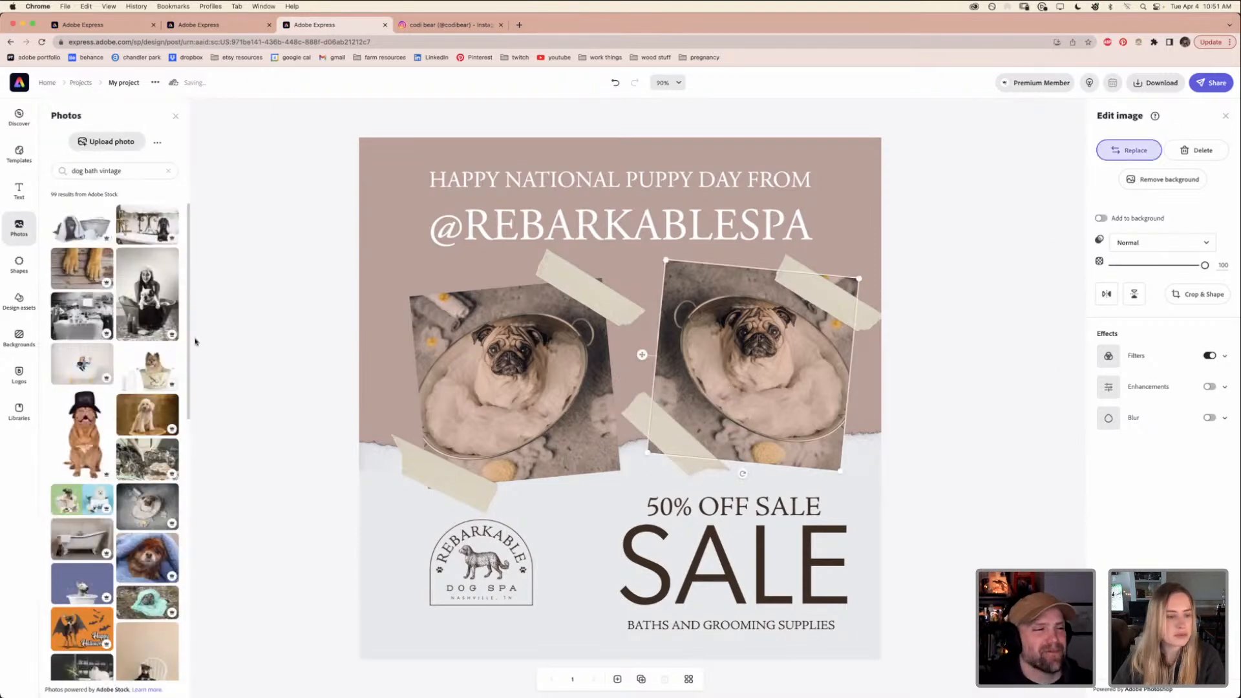
{"action": "scroll", "coordinate": [117, 382], "scroll_direction": "down", "scroll_amount": 5}
{"action": "scroll", "coordinate": [117, 381], "scroll_direction": "down", "scroll_amount": 7}
{"action": "scroll", "coordinate": [117, 382], "scroll_direction": "down", "scroll_amount": 6}
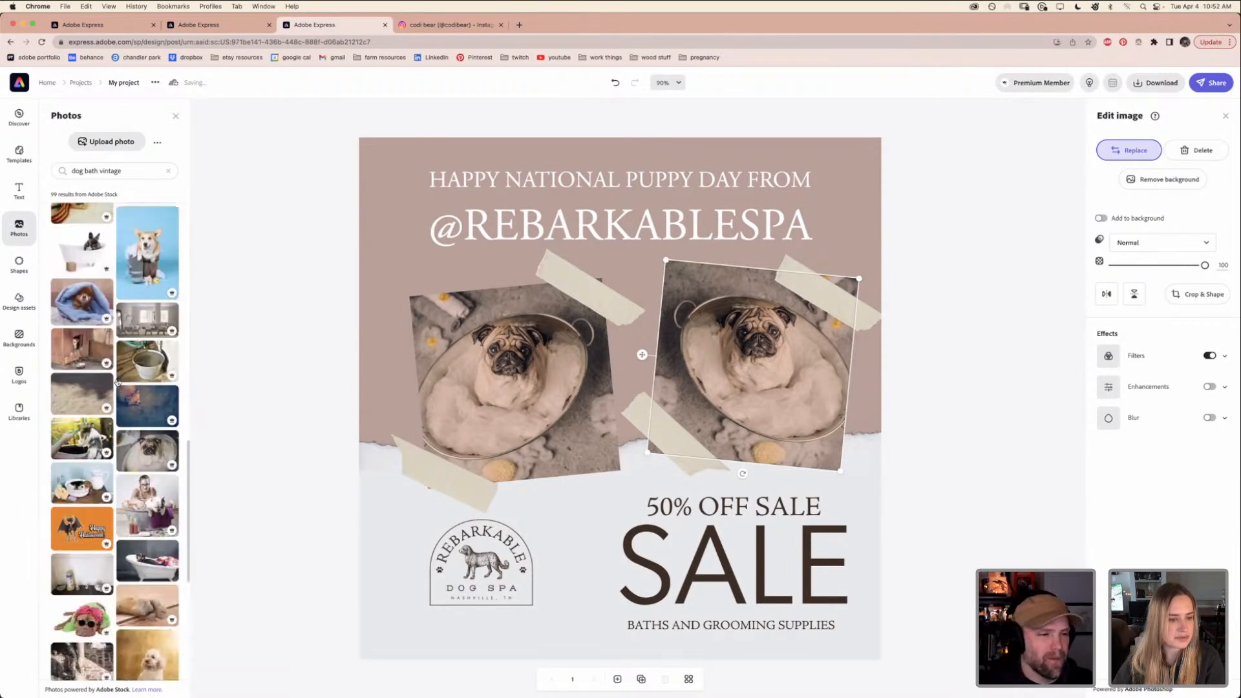
{"action": "scroll", "coordinate": [117, 382], "scroll_direction": "down", "scroll_amount": 4}
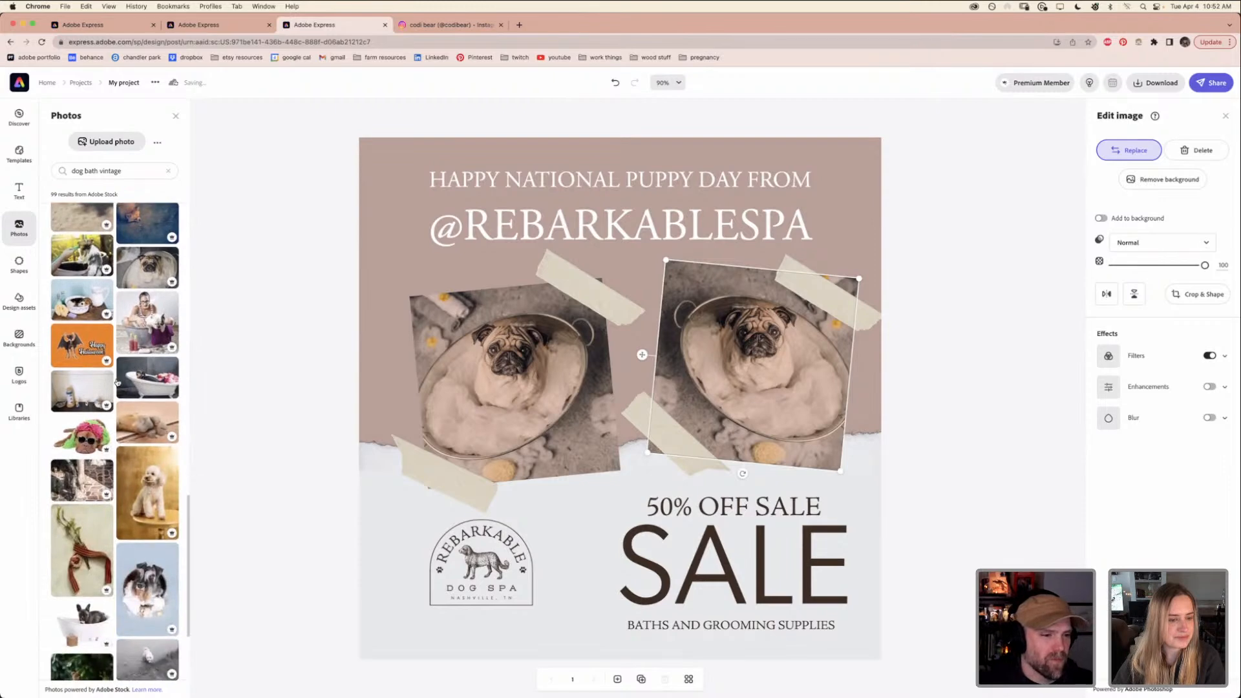
{"action": "scroll", "coordinate": [117, 381], "scroll_direction": "down", "scroll_amount": 6}
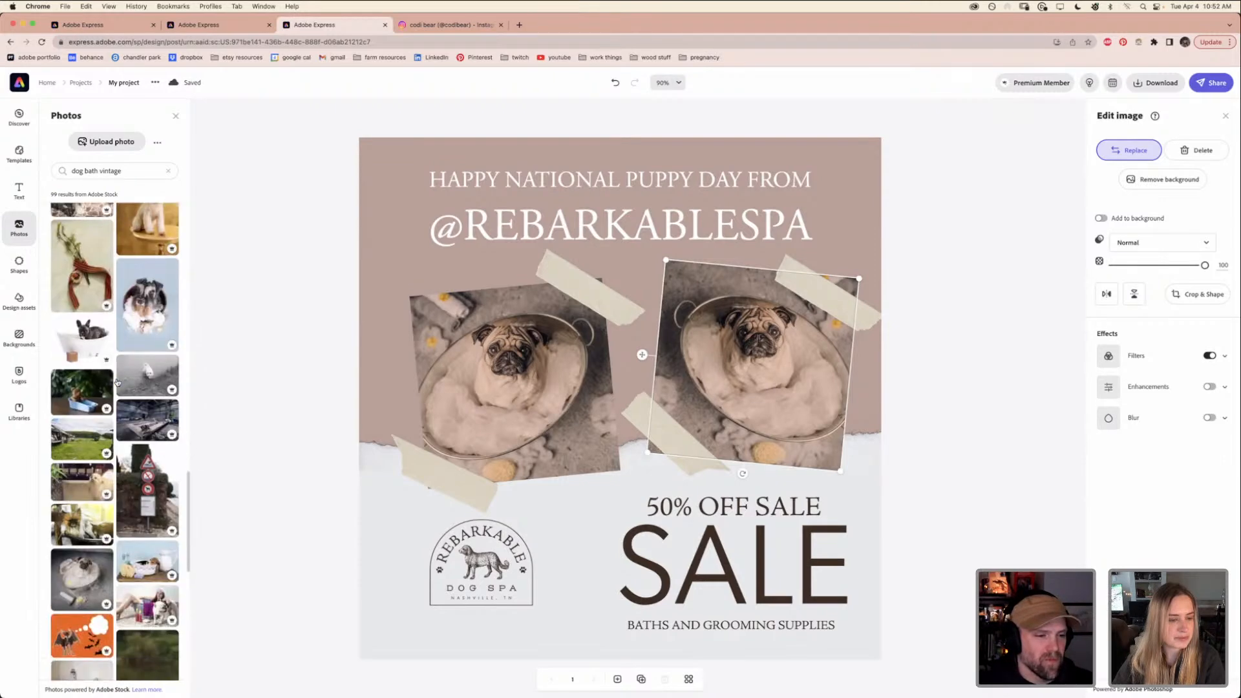
{"action": "scroll", "coordinate": [117, 381], "scroll_direction": "down", "scroll_amount": 5}
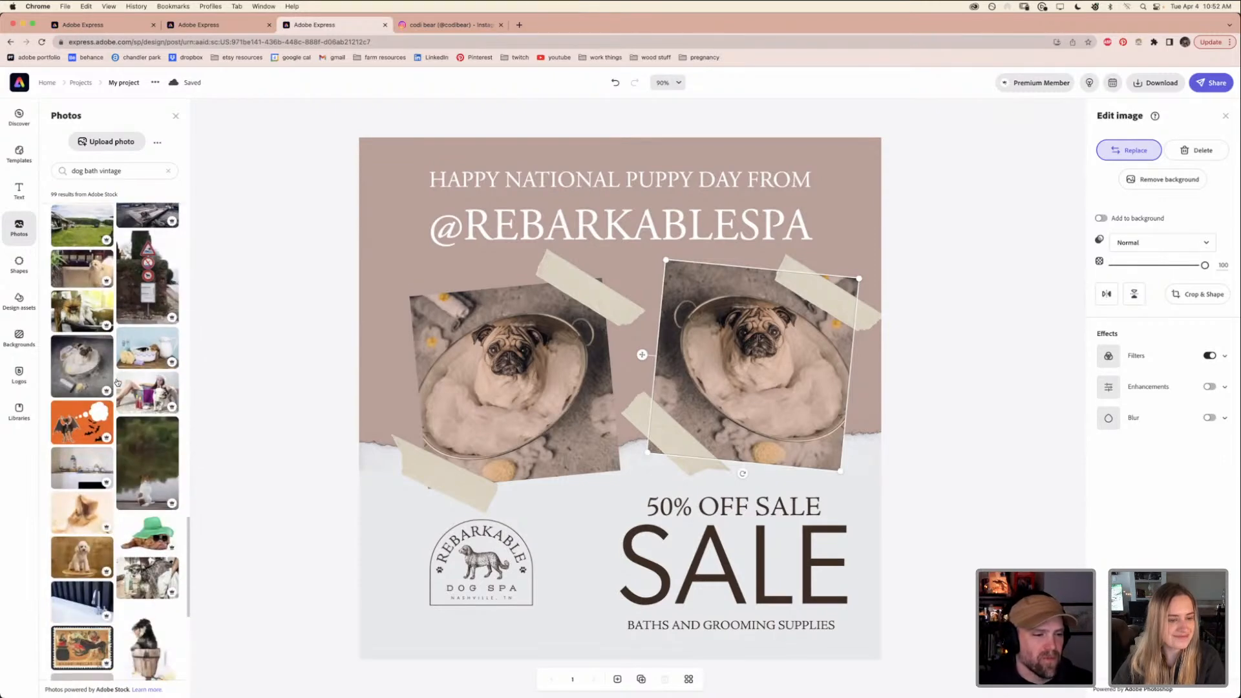
{"action": "scroll", "coordinate": [117, 381], "scroll_direction": "down", "scroll_amount": 2}
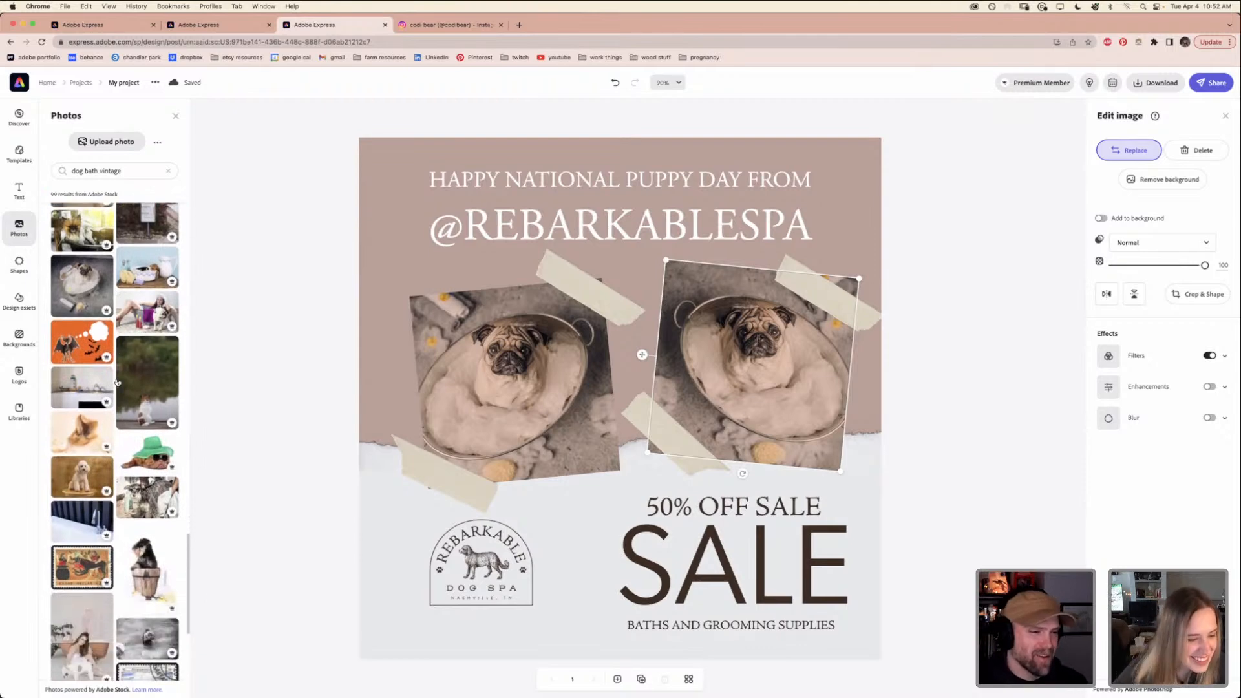
{"action": "scroll", "coordinate": [117, 383], "scroll_direction": "down", "scroll_amount": 1}
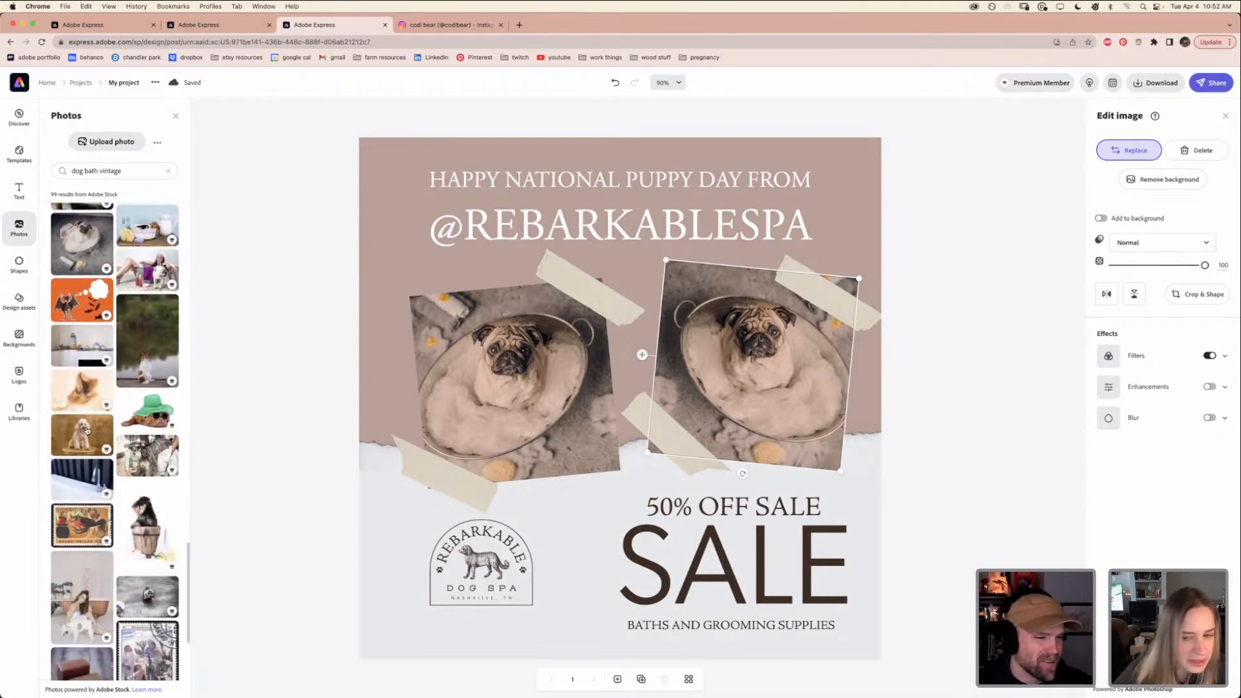
{"action": "left_click", "coordinate": [87, 431]}
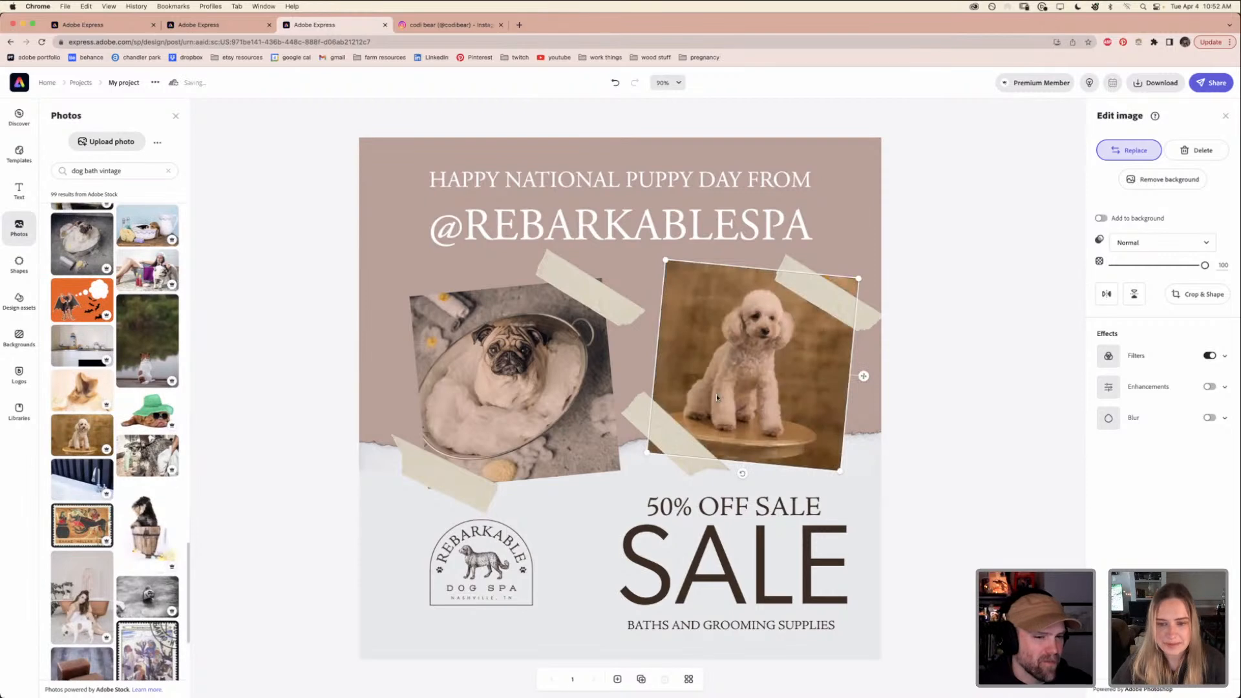
{"action": "left_click", "coordinate": [983, 372]}
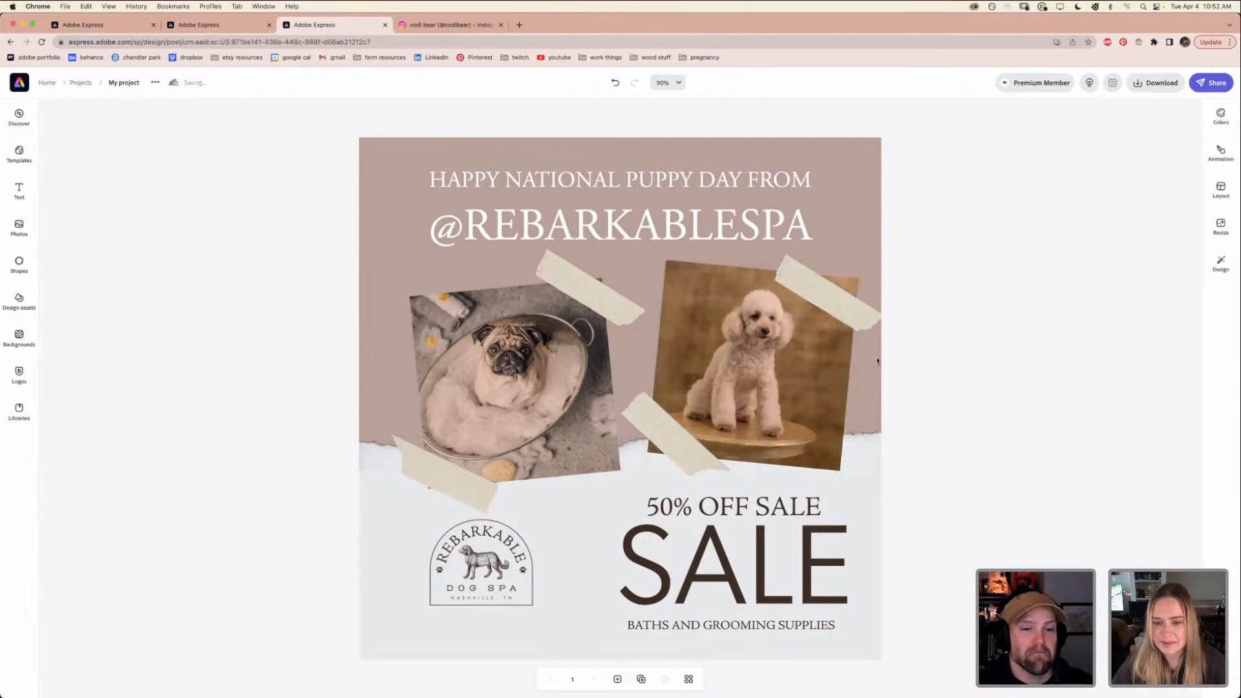
Re-enable the Multiply filter on the poodle photo and shuffle its color tint
{"action": "left_click", "coordinate": [804, 349]}
{"action": "left_click", "coordinate": [1111, 361]}
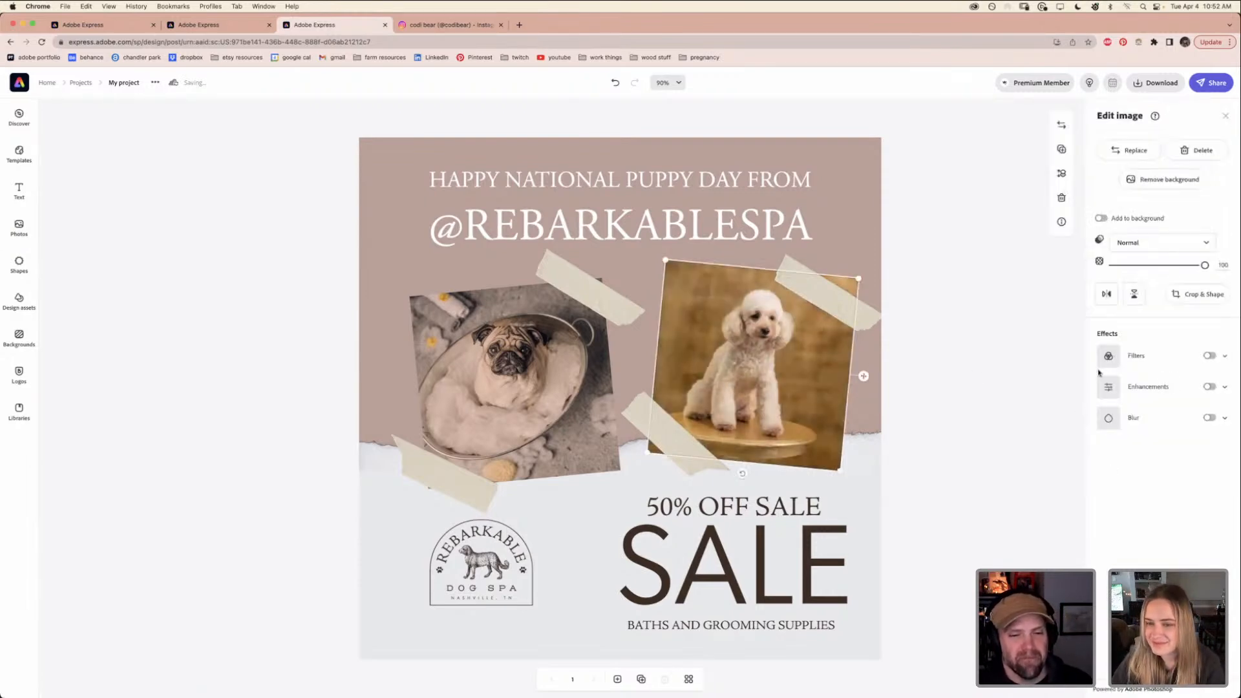
{"action": "left_click", "coordinate": [1106, 358]}
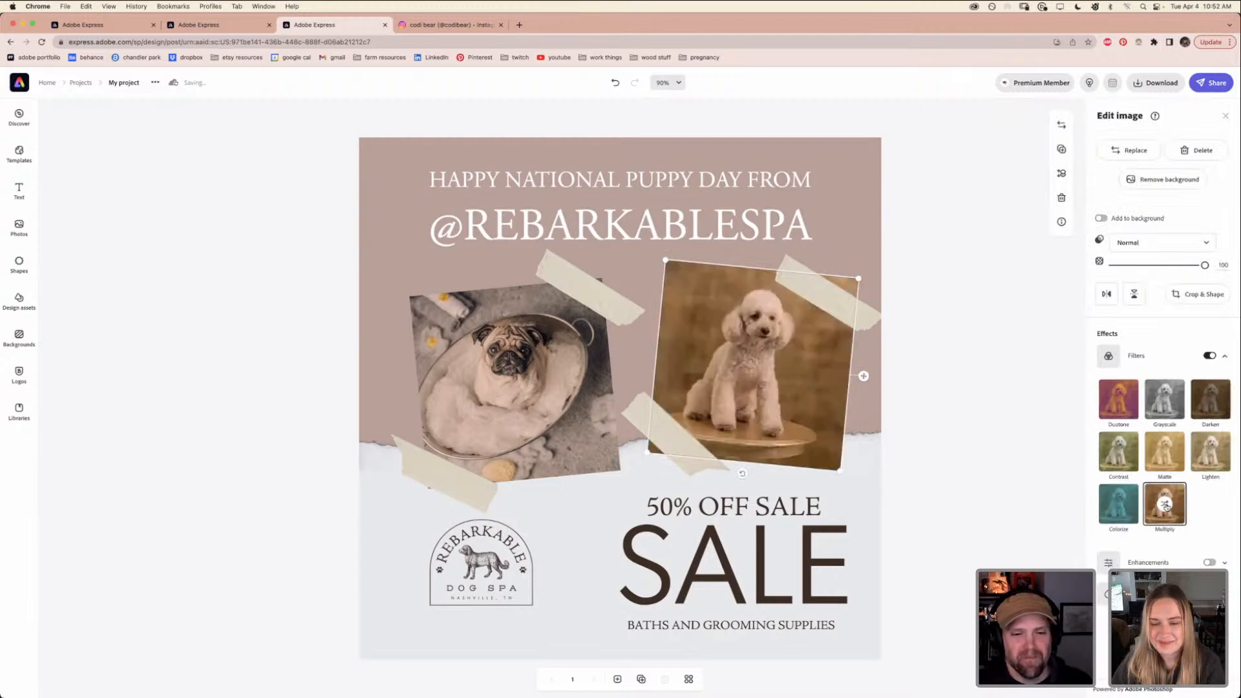
{"action": "left_click", "coordinate": [1165, 514]}
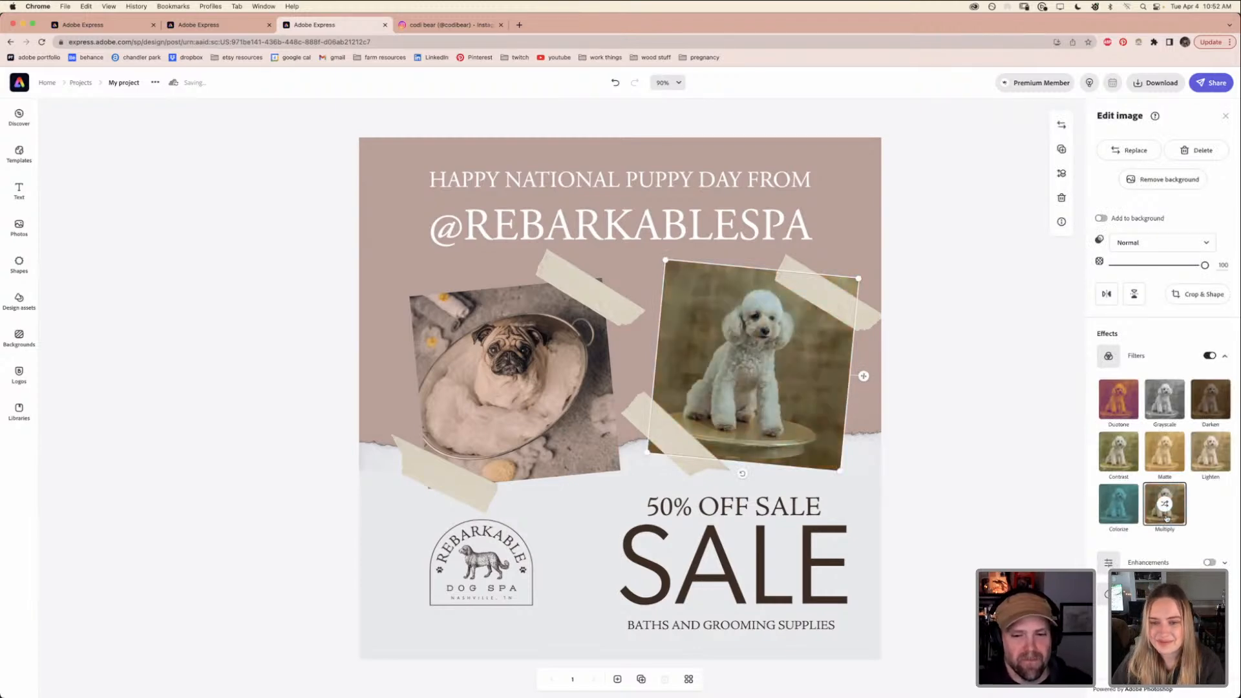
{"action": "left_click", "coordinate": [867, 375]}
Select the poodle photo, its two tape strips and the taped pug group, and shift them together slightly left and down
{"action": "left_click", "coordinate": [756, 395]}
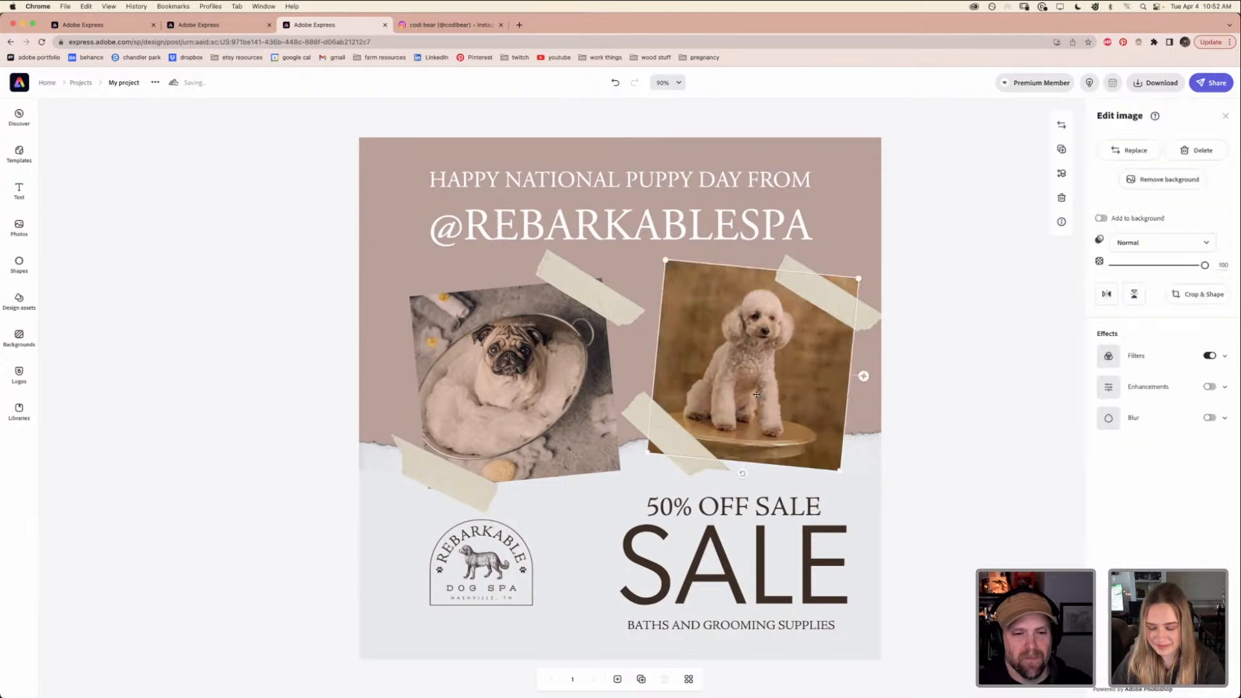
{"action": "left_click", "coordinate": [671, 437], "text": "shift"}
{"action": "left_click", "coordinate": [812, 295], "text": "shift"}
{"action": "left_click", "coordinate": [463, 425], "text": "shift"}
{"action": "left_click_drag", "start_coordinate": [663, 389], "coordinate": [649, 394]}
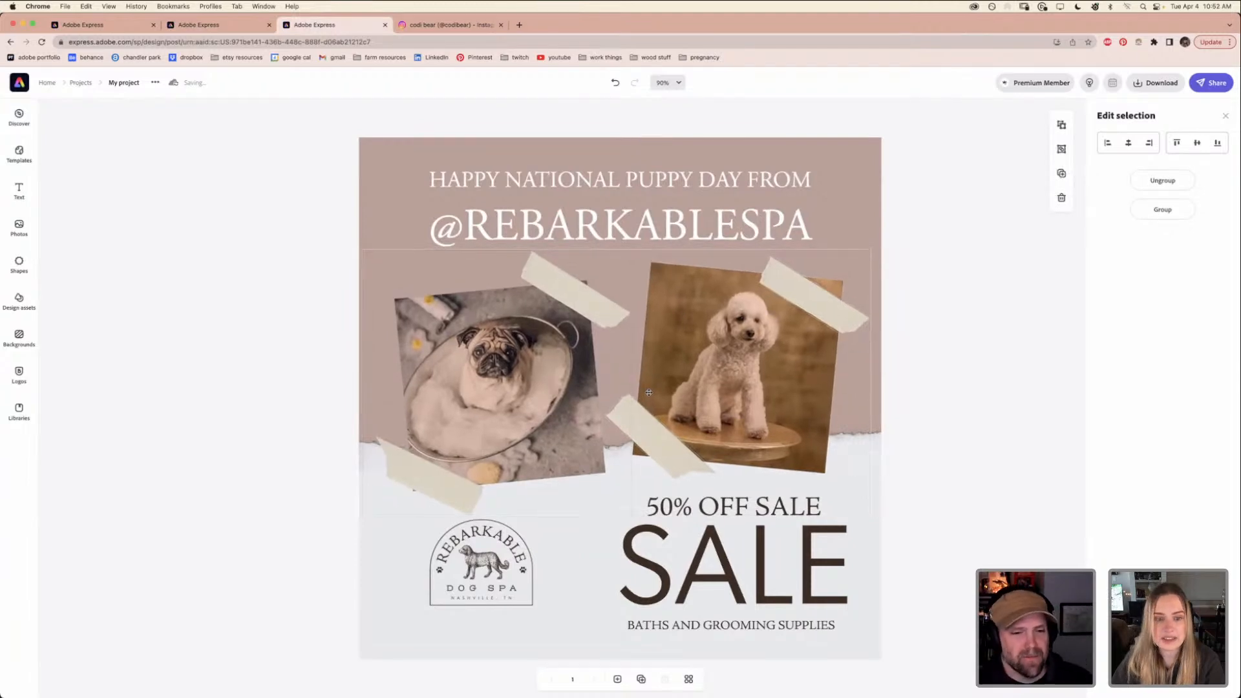
{"action": "left_click", "coordinate": [996, 347]}
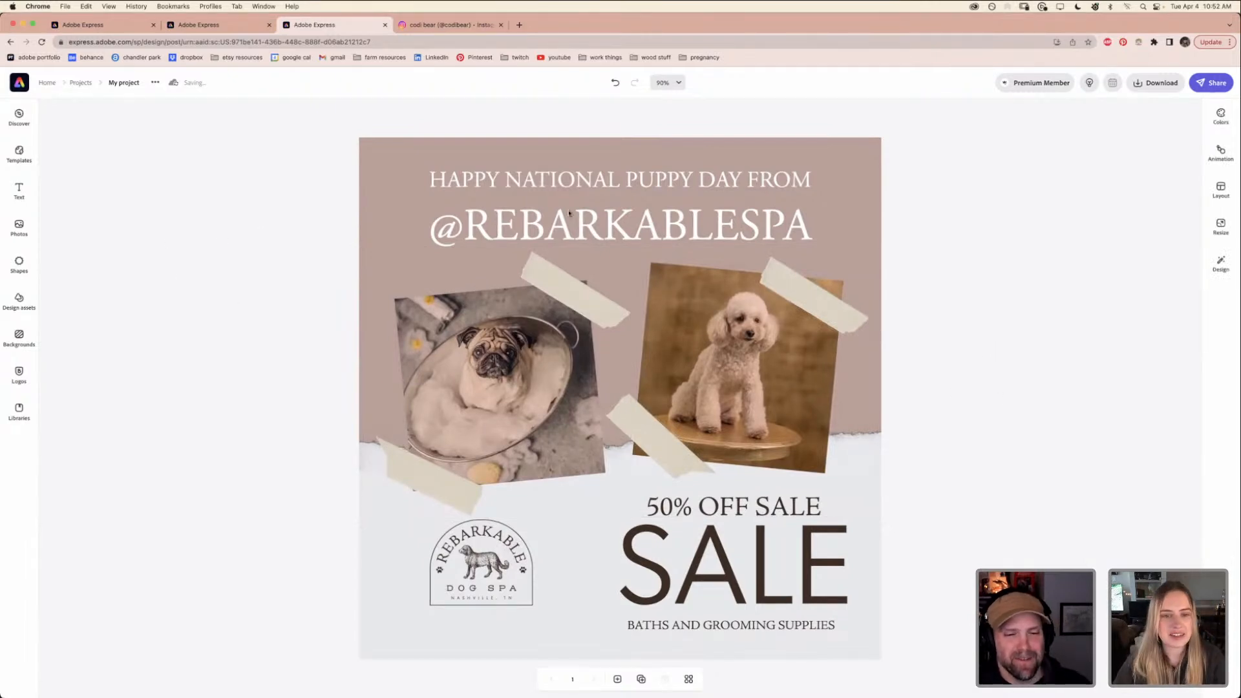
Set the heading's line spacing to 0 and move the heading down slightly toward the photos
{"action": "left_click", "coordinate": [763, 217]}
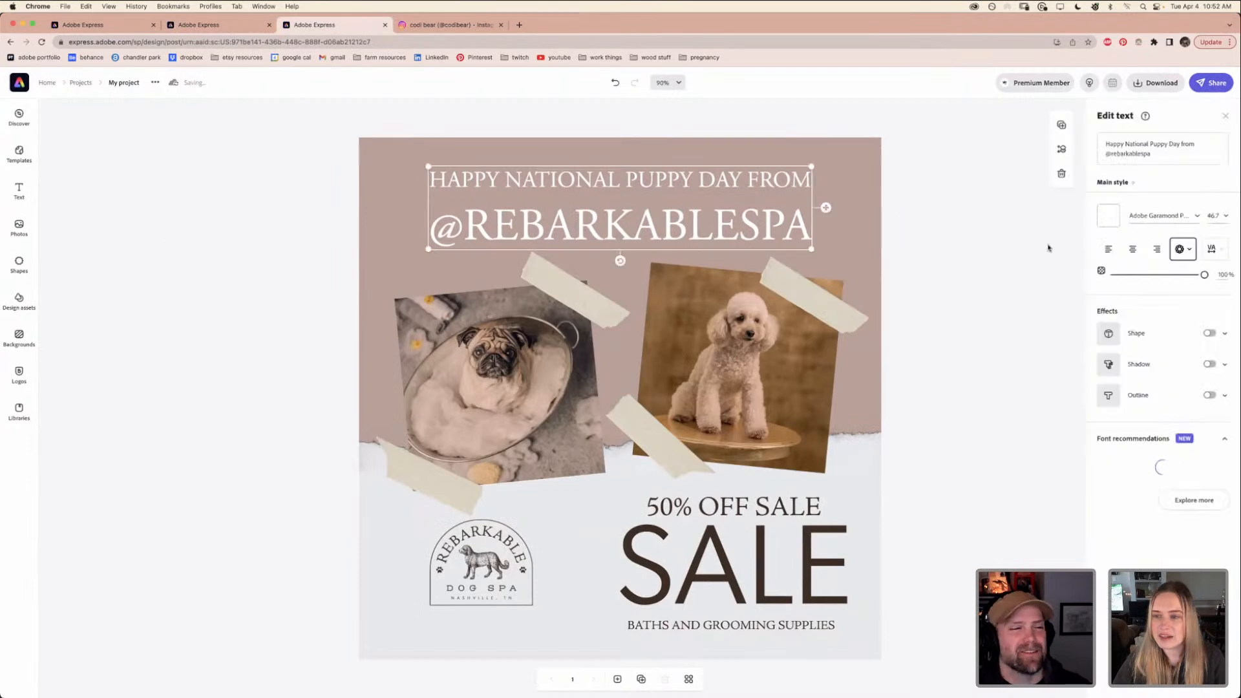
{"action": "left_click", "coordinate": [1210, 252]}
{"action": "left_click_drag", "start_coordinate": [1138, 290], "coordinate": [1108, 295]}
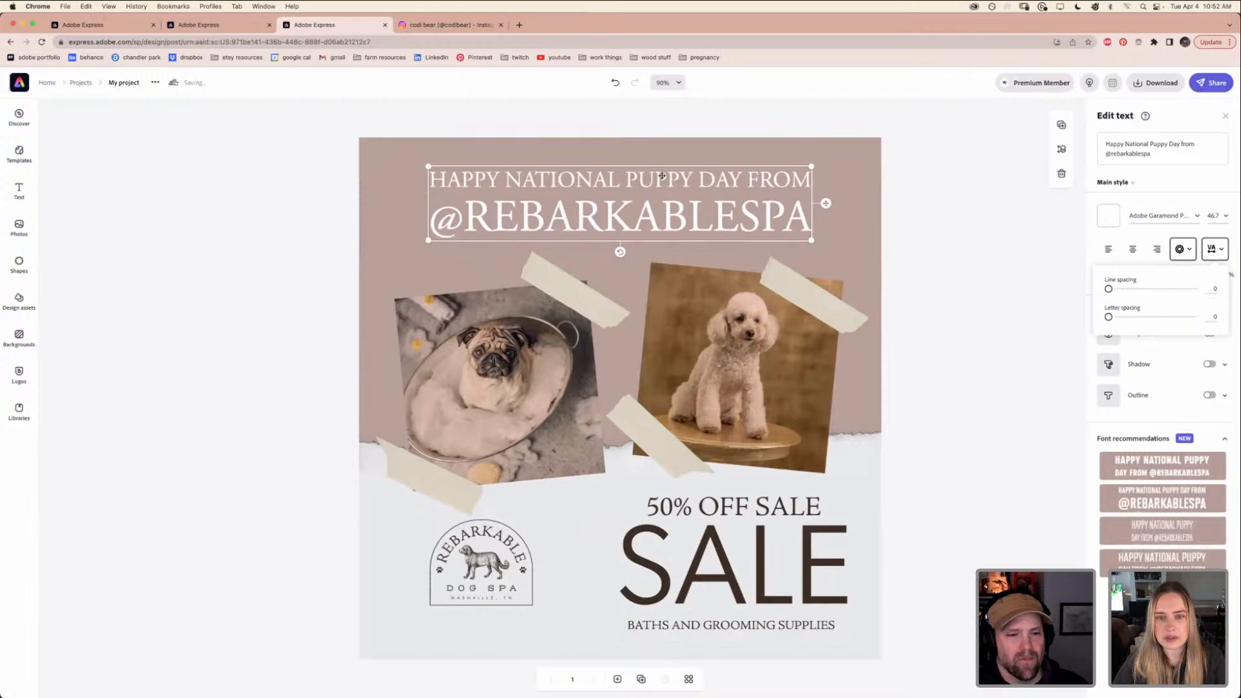
{"action": "left_click_drag", "start_coordinate": [659, 180], "coordinate": [656, 190]}
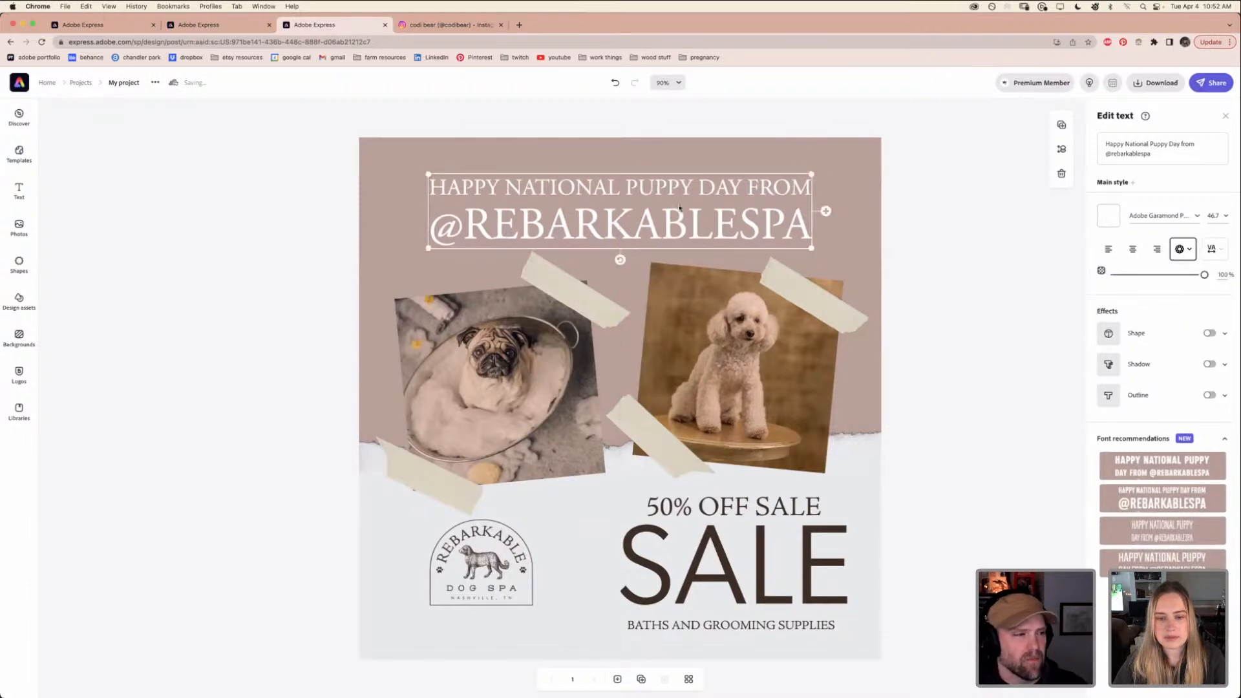
Move the Rebarkable Dog Spa logo slightly to the right beneath the pug photo
{"action": "left_click", "coordinate": [937, 408]}
{"action": "mouse_move", "coordinate": [479, 582]}
{"action": "left_mouse_down"}
{"action": "mouse_move", "coordinate": [479, 567]}
{"action": "mouse_move", "coordinate": [490, 573]}
{"action": "left_mouse_up"}
{"action": "left_click", "coordinate": [973, 437]}
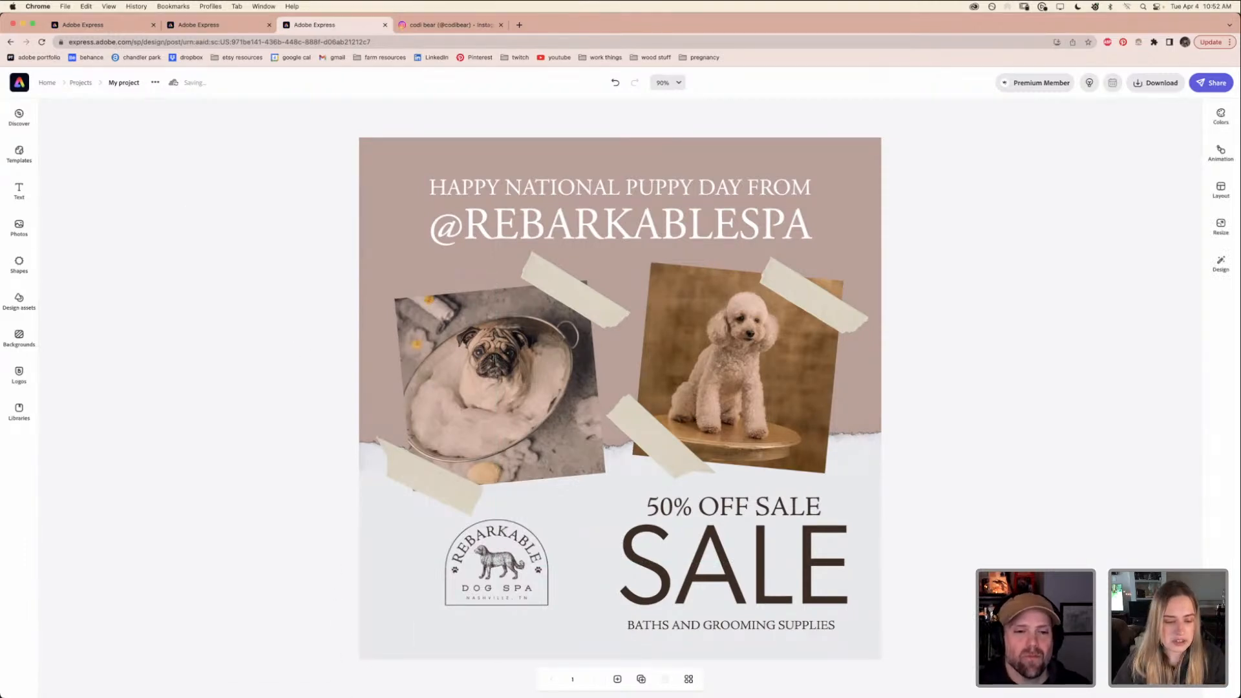
Switch to Photoshop and brush a long horizontal bone-shaped line with forked ends on a new layer
{"action": "left_click", "coordinate": [469, 677]}
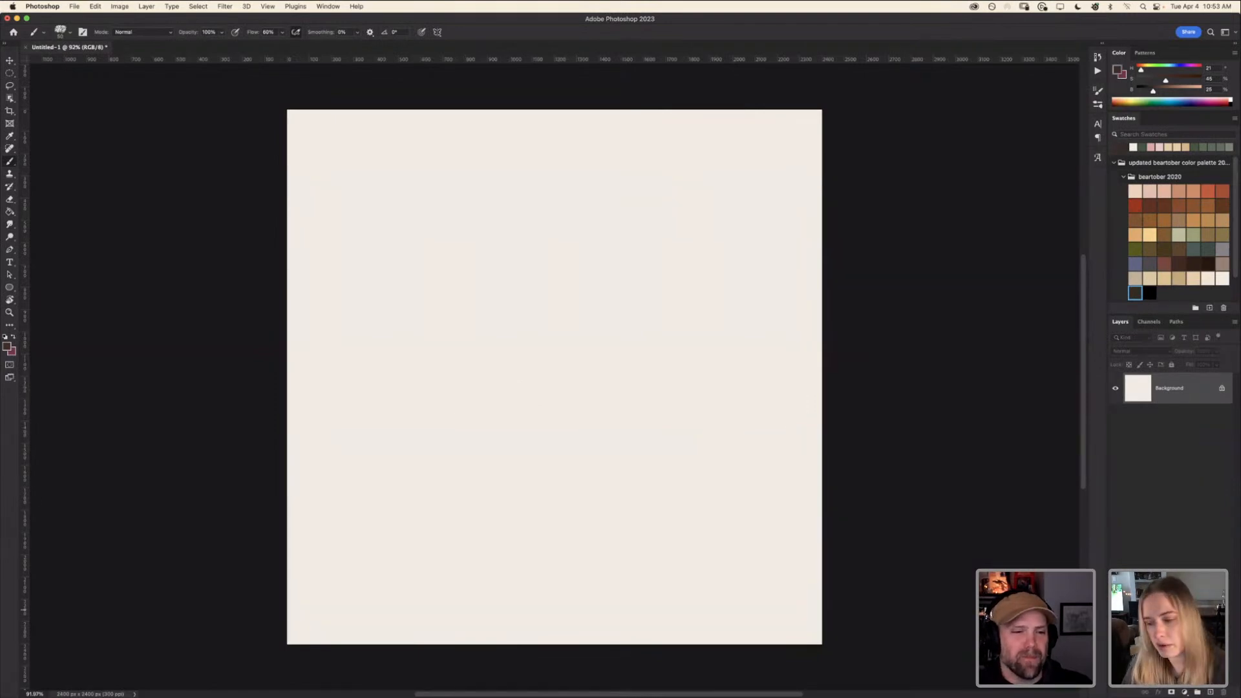
{"action": "key", "text": "alt+shift+super+n"}
{"action": "left_click_drag", "start_coordinate": [429, 388], "coordinate": [662, 387]}
{"action": "mouse_move", "coordinate": [557, 384]}
{"action": "left_mouse_down"}
{"action": "mouse_move", "coordinate": [457, 385]}
{"action": "mouse_move", "coordinate": [595, 382]}
{"action": "mouse_move", "coordinate": [429, 386]}
{"action": "mouse_move", "coordinate": [671, 393]}
{"action": "left_mouse_up"}
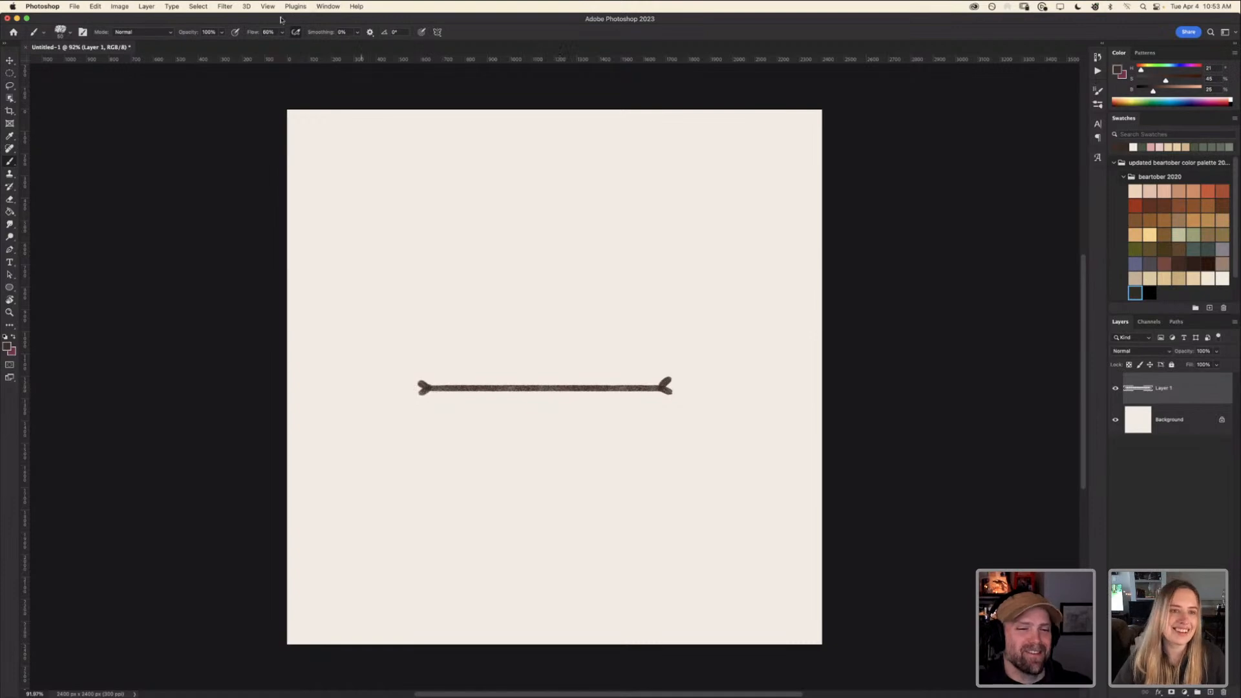
Show the Libraries list and add the bone line layer to the Rebarkable Dog Spa library
{"action": "left_click", "coordinate": [327, 7]}
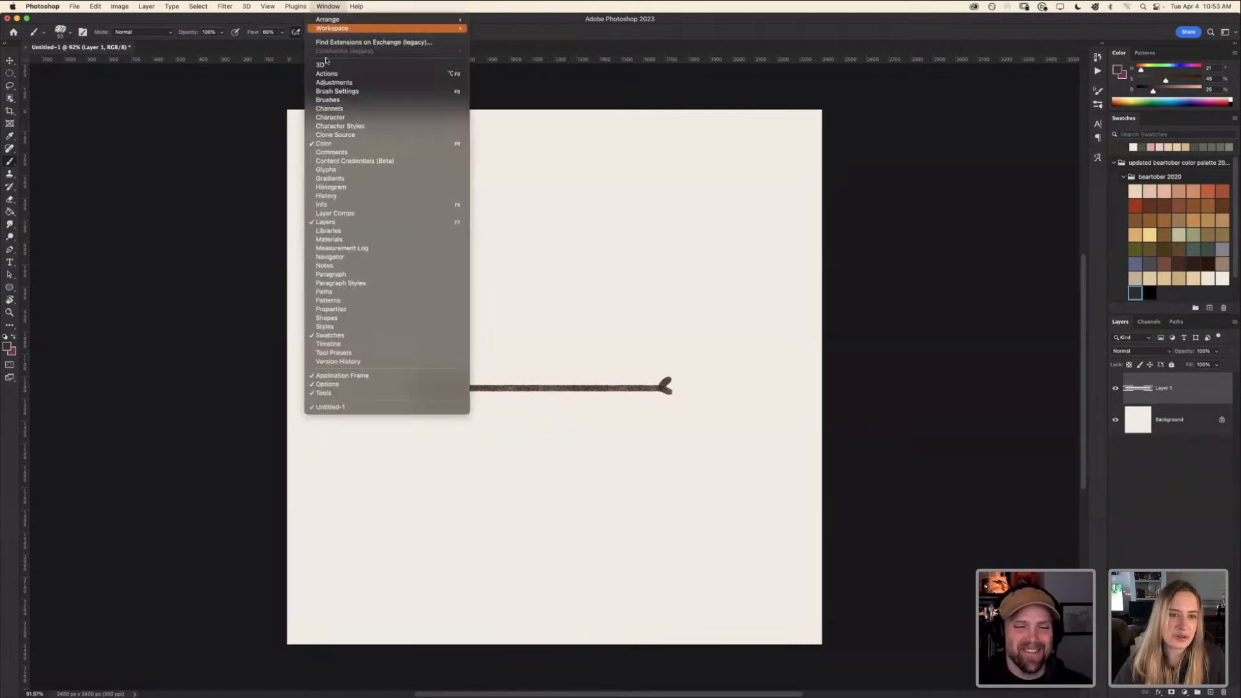
{"action": "left_click", "coordinate": [341, 230]}
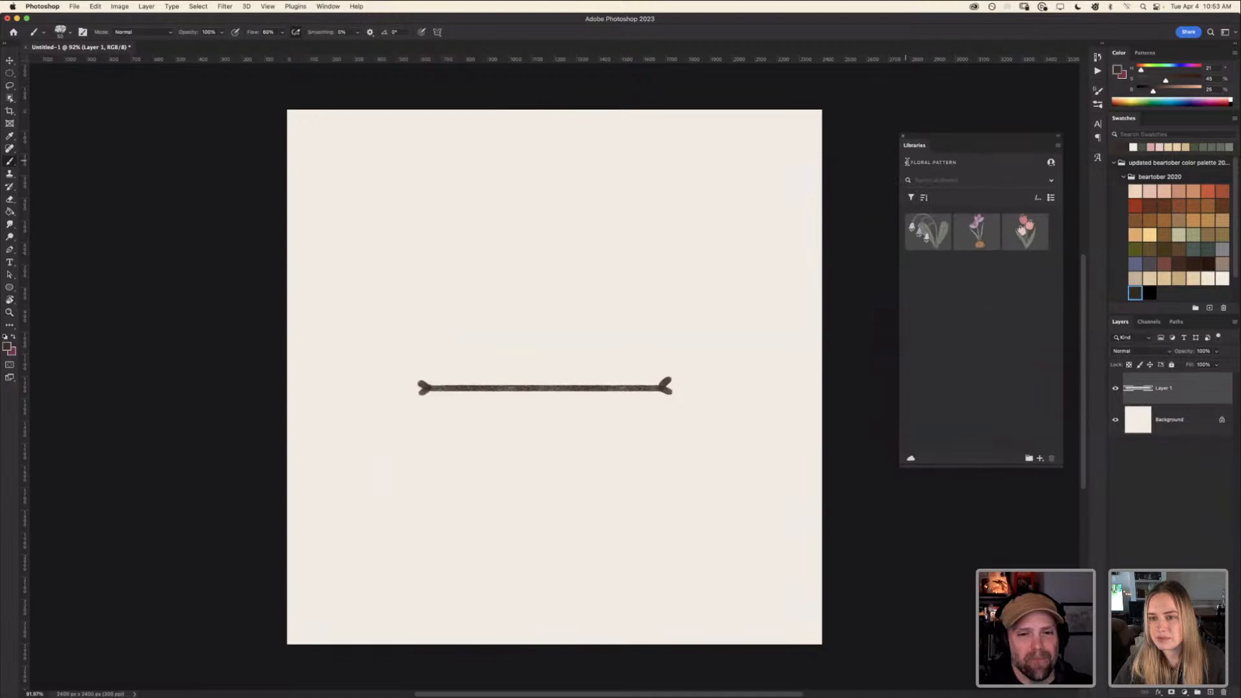
{"action": "left_click", "coordinate": [905, 161]}
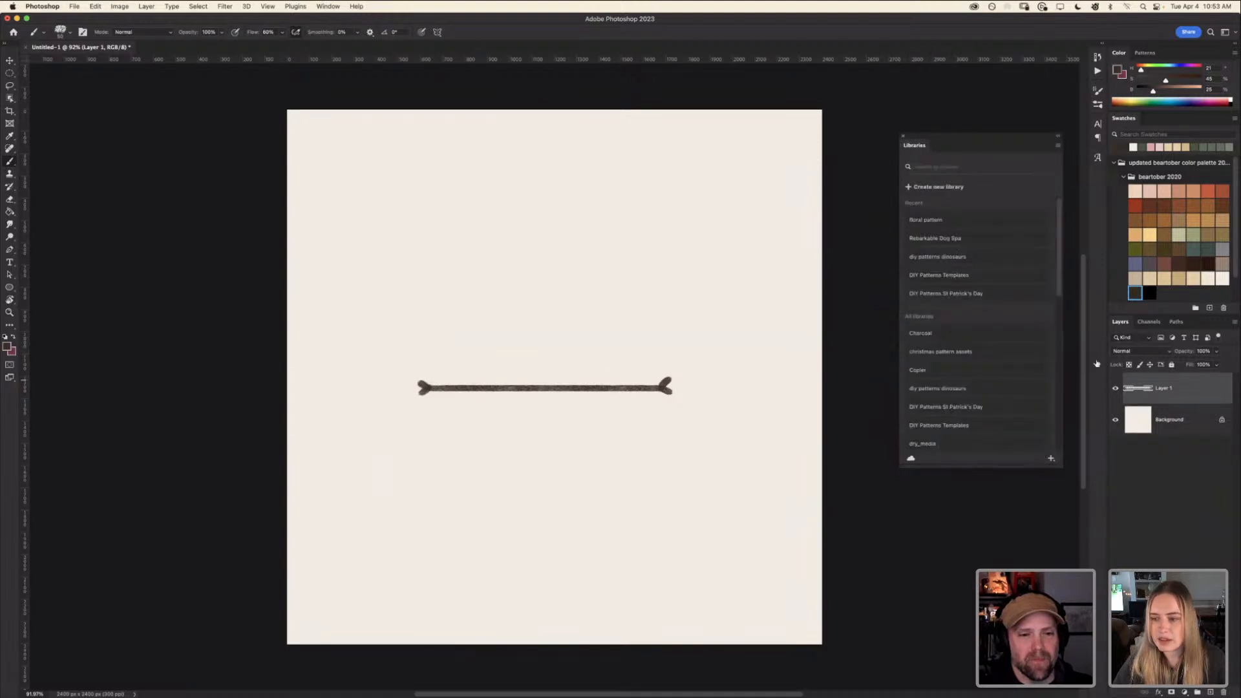
{"action": "left_click_drag", "start_coordinate": [1175, 396], "coordinate": [952, 242]}
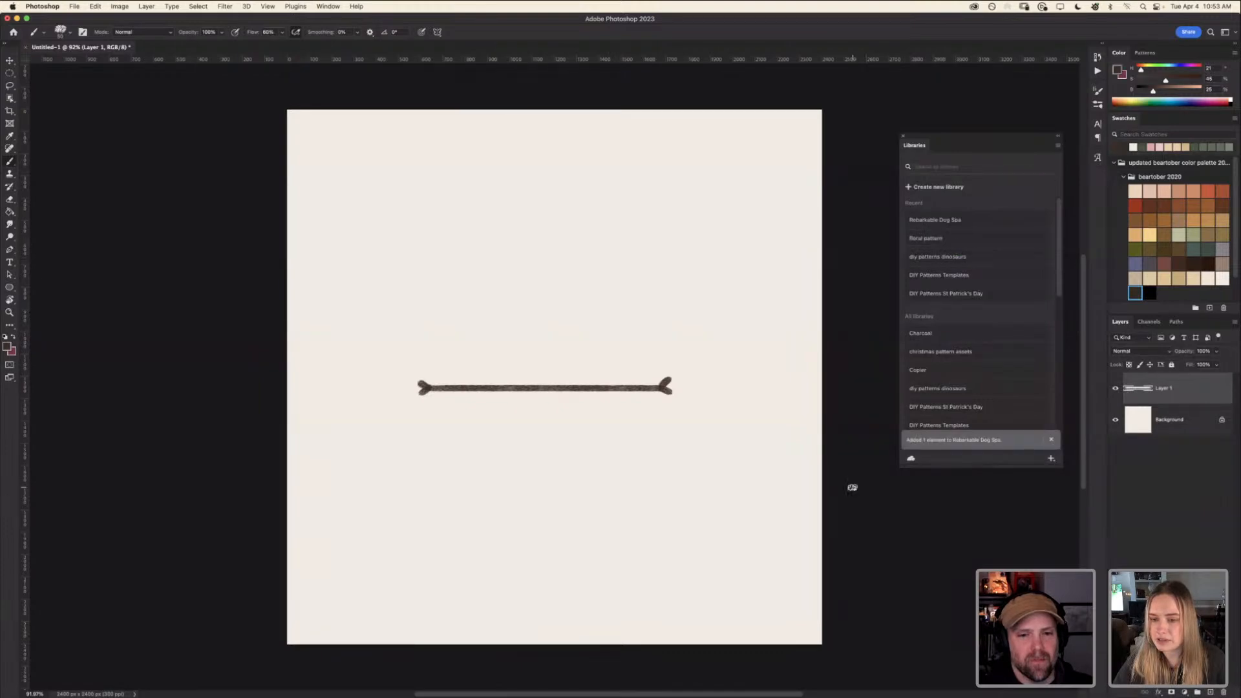
Switch back to Adobe Express in Chrome and add the bone line from the Rebarkable Dog Spa library to the design
{"action": "mouse_move", "coordinate": [596, 688]}
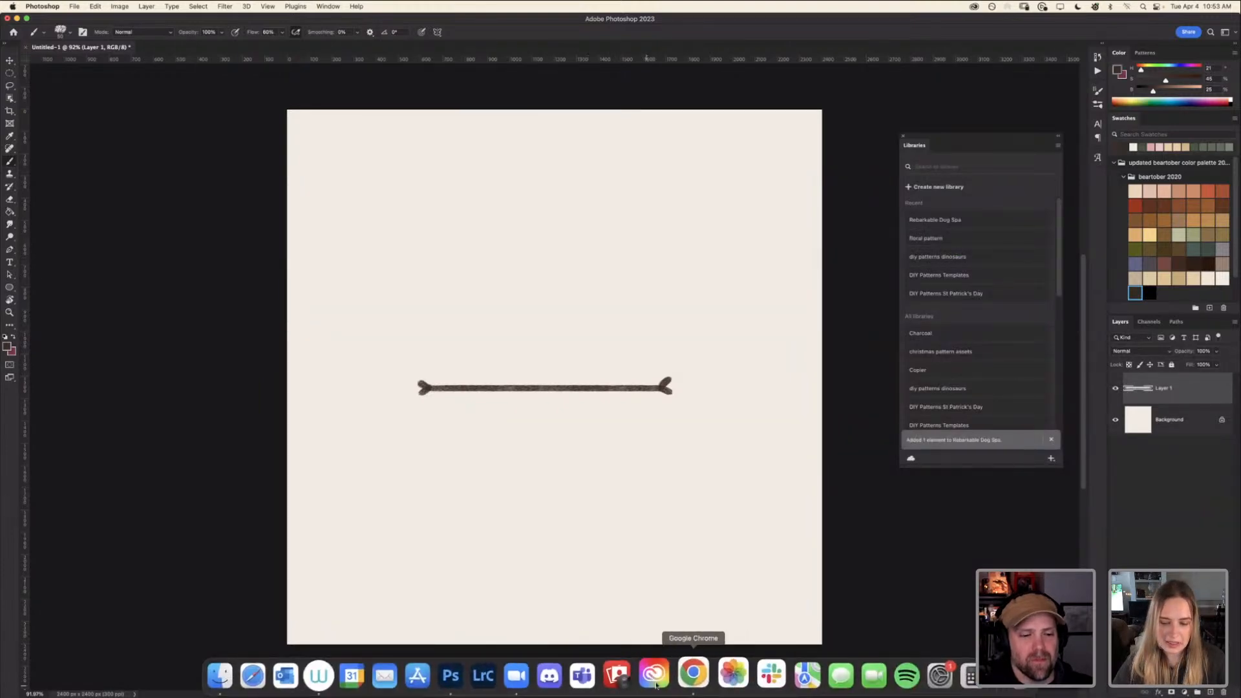
{"action": "left_click", "coordinate": [705, 682]}
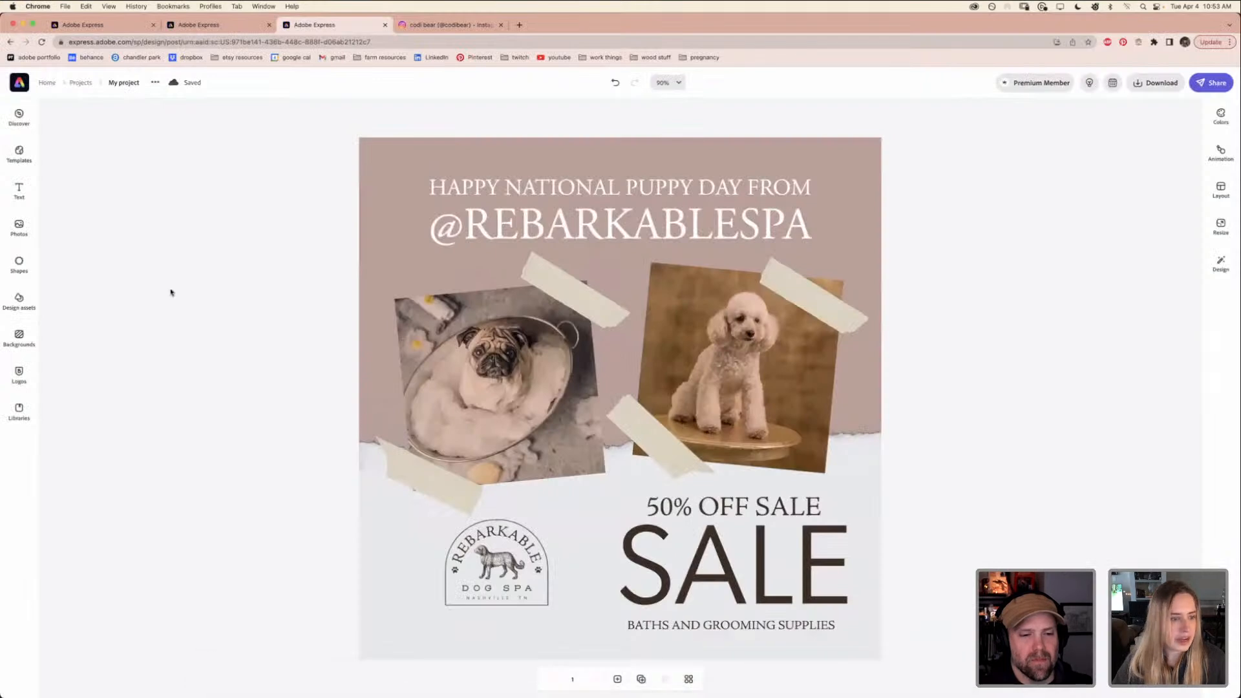
{"action": "left_click", "coordinate": [19, 409]}
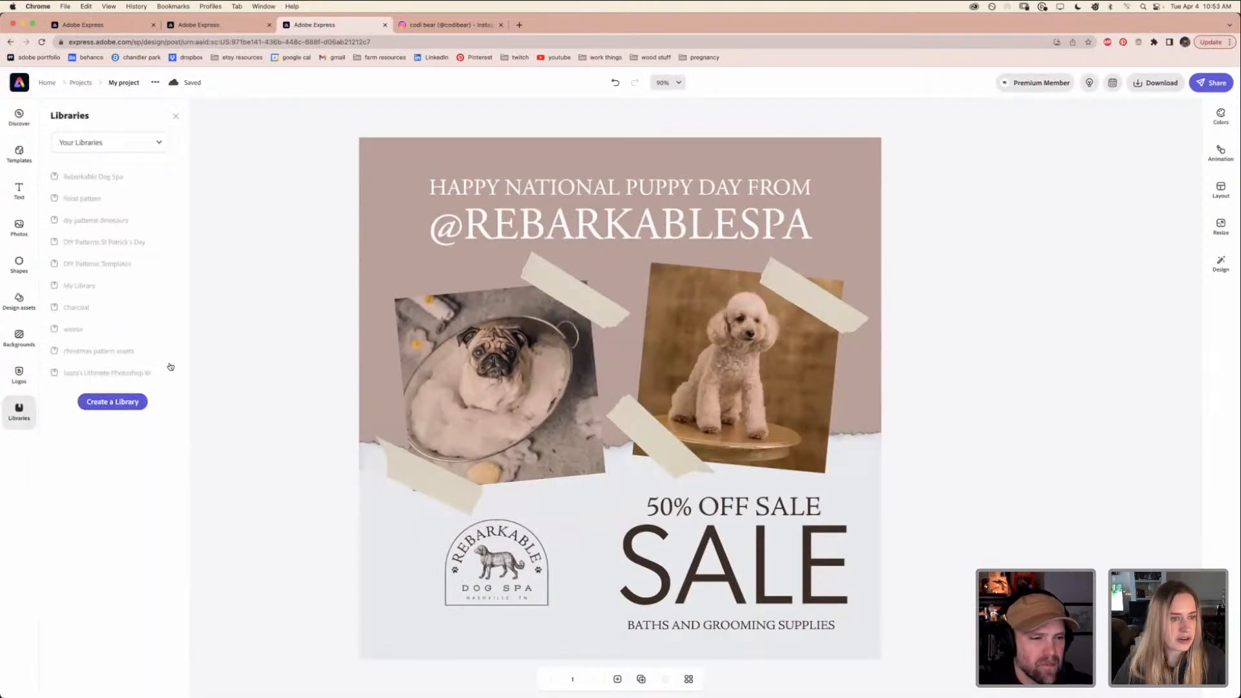
{"action": "left_click", "coordinate": [82, 199]}
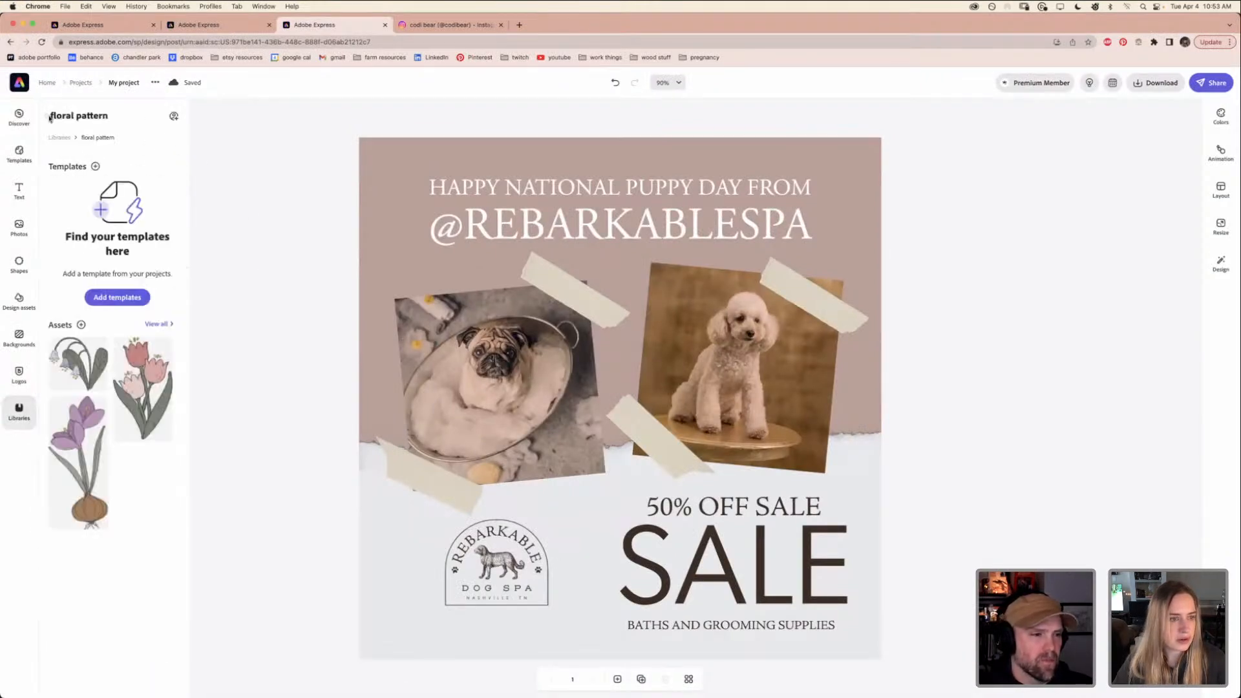
{"action": "left_click", "coordinate": [47, 117]}
{"action": "left_click", "coordinate": [102, 168]}
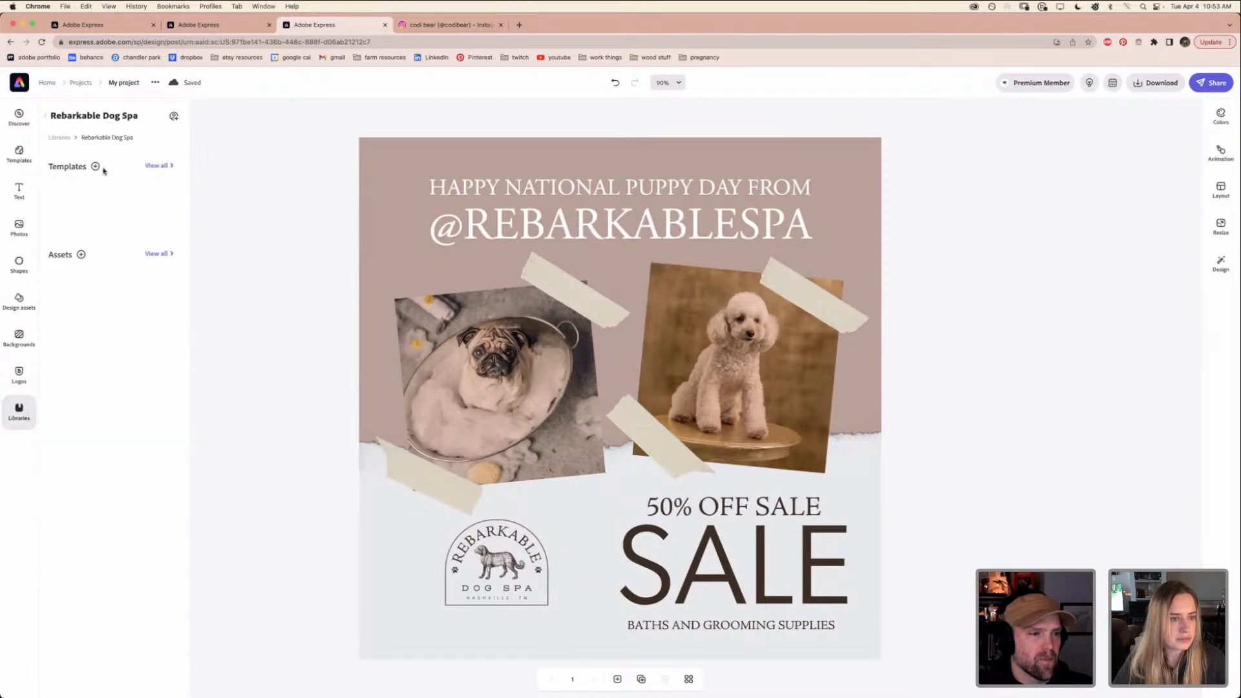
{"action": "left_click", "coordinate": [78, 269]}
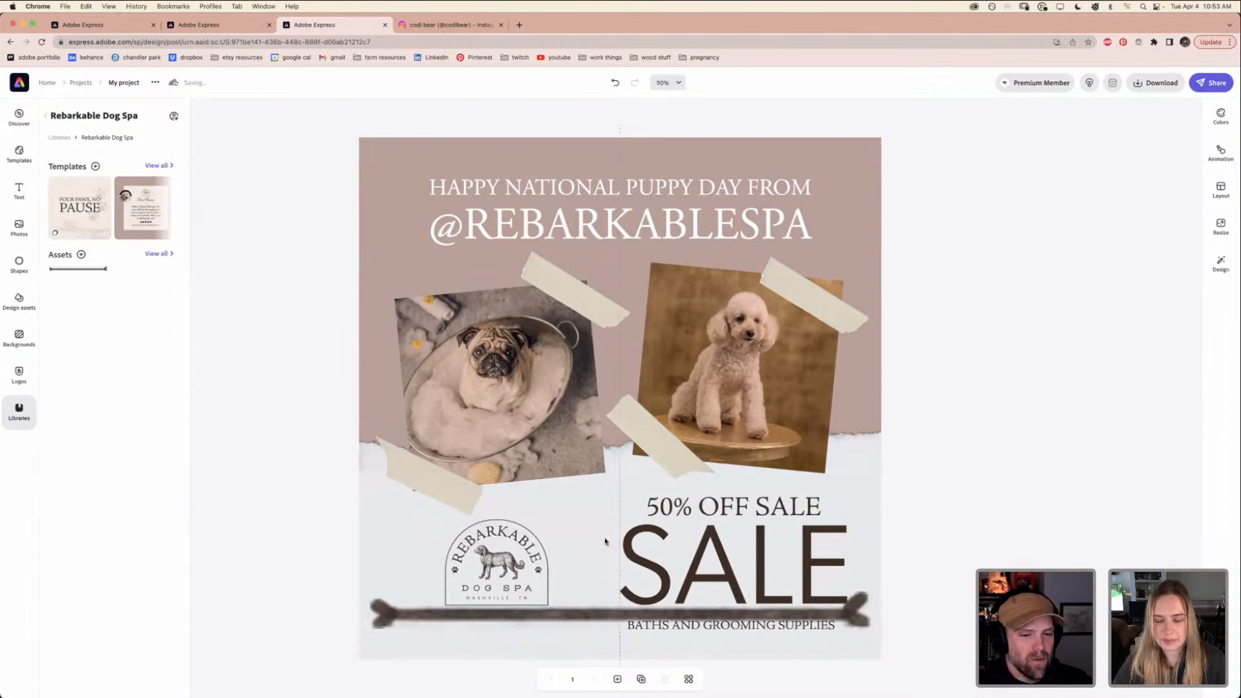
Try to scale down the horizontal bone line on the design
{"action": "left_click", "coordinate": [846, 541]}
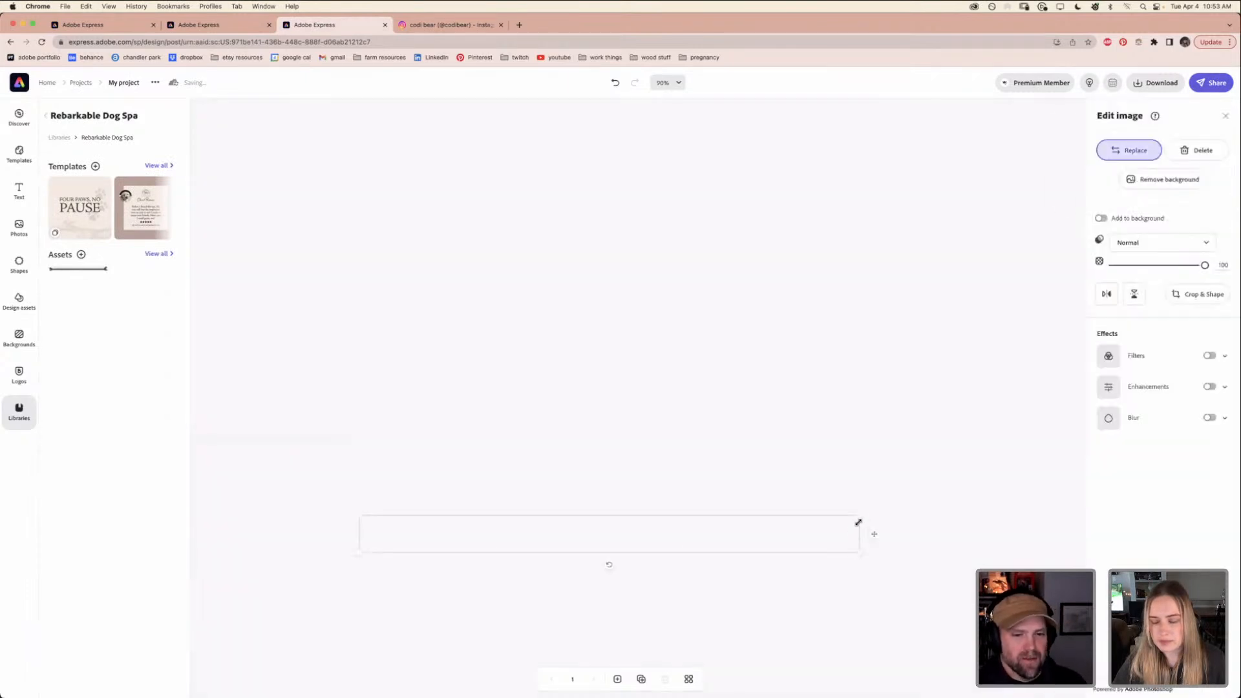
{"action": "left_click_drag", "start_coordinate": [862, 518], "coordinate": [773, 523]}
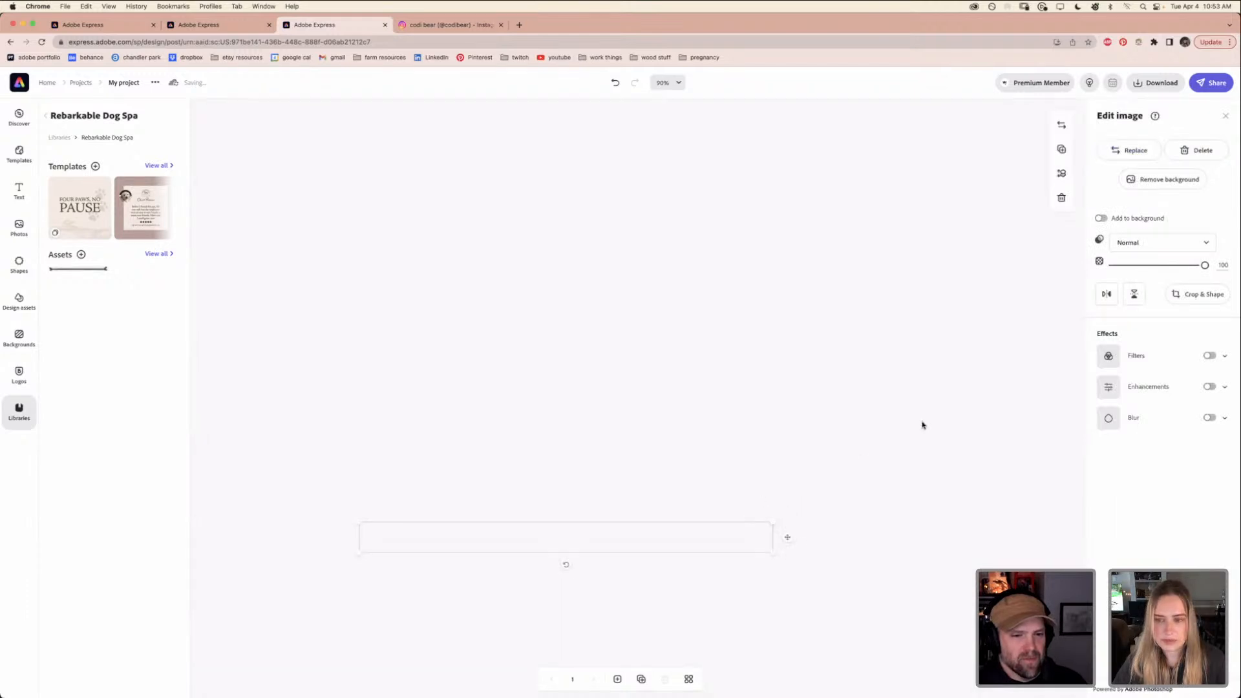
{"action": "left_click", "coordinate": [903, 433]}
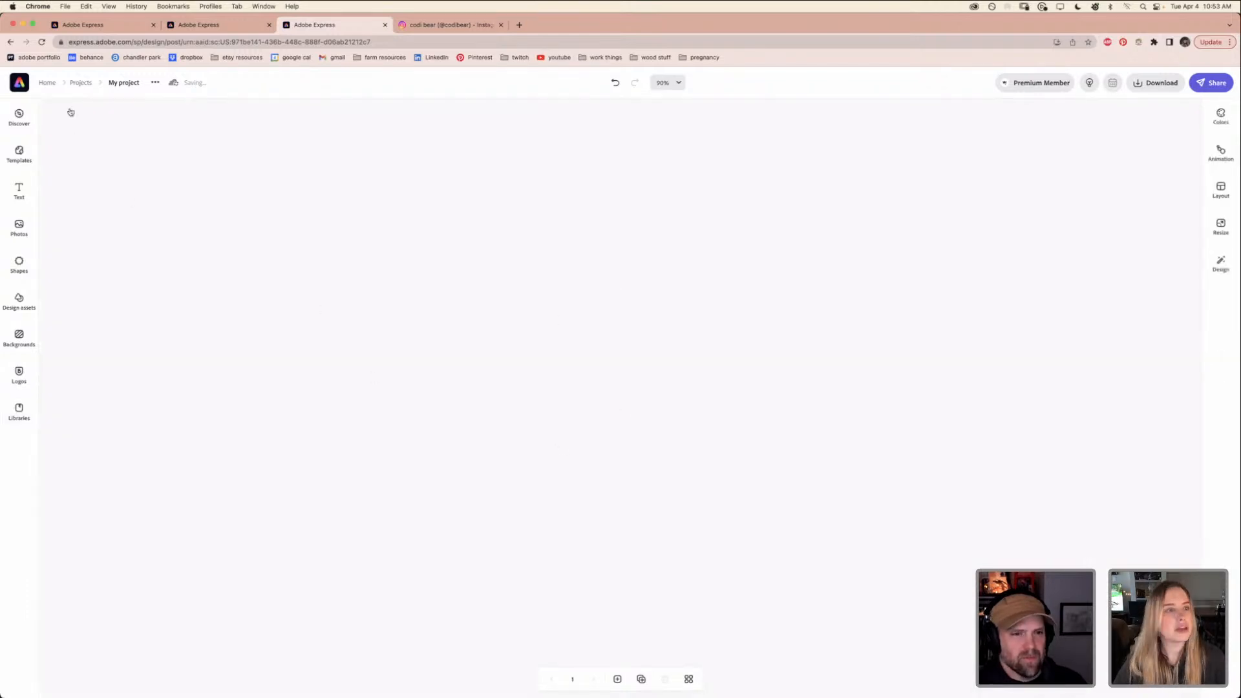
Reload the project page and place the bone line from the Rebarkable Dog Spa library on the design
{"action": "left_click", "coordinate": [42, 42]}
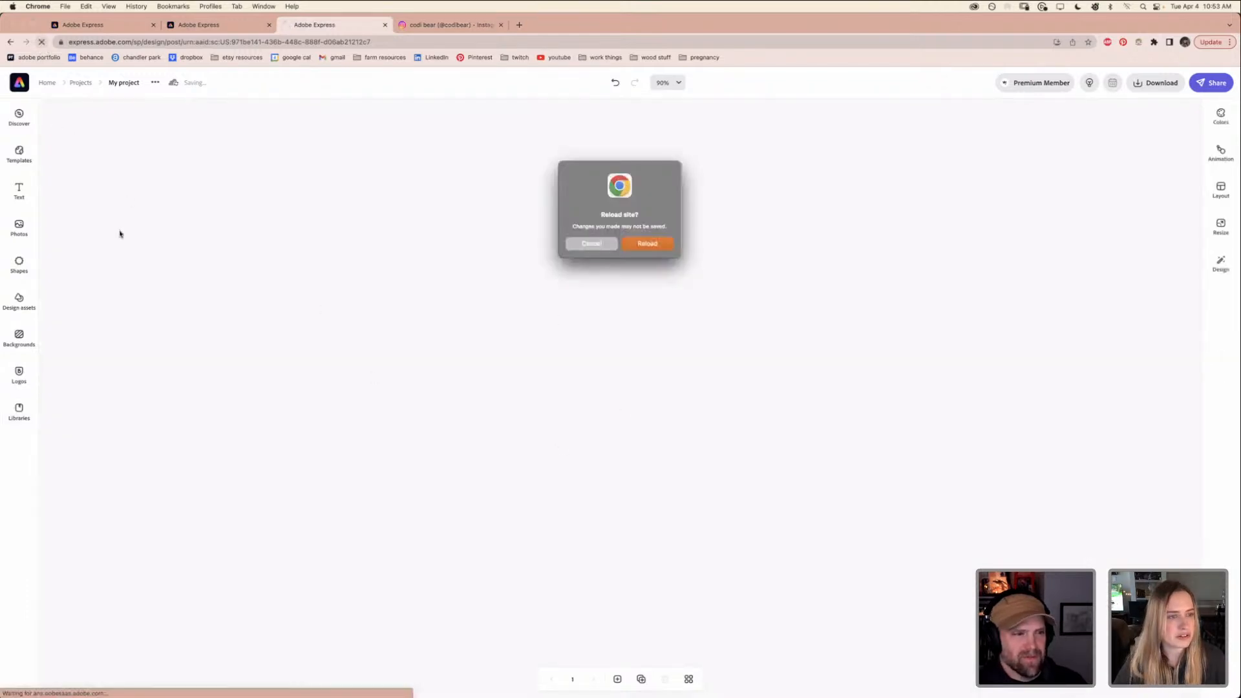
{"action": "left_click", "coordinate": [647, 248]}
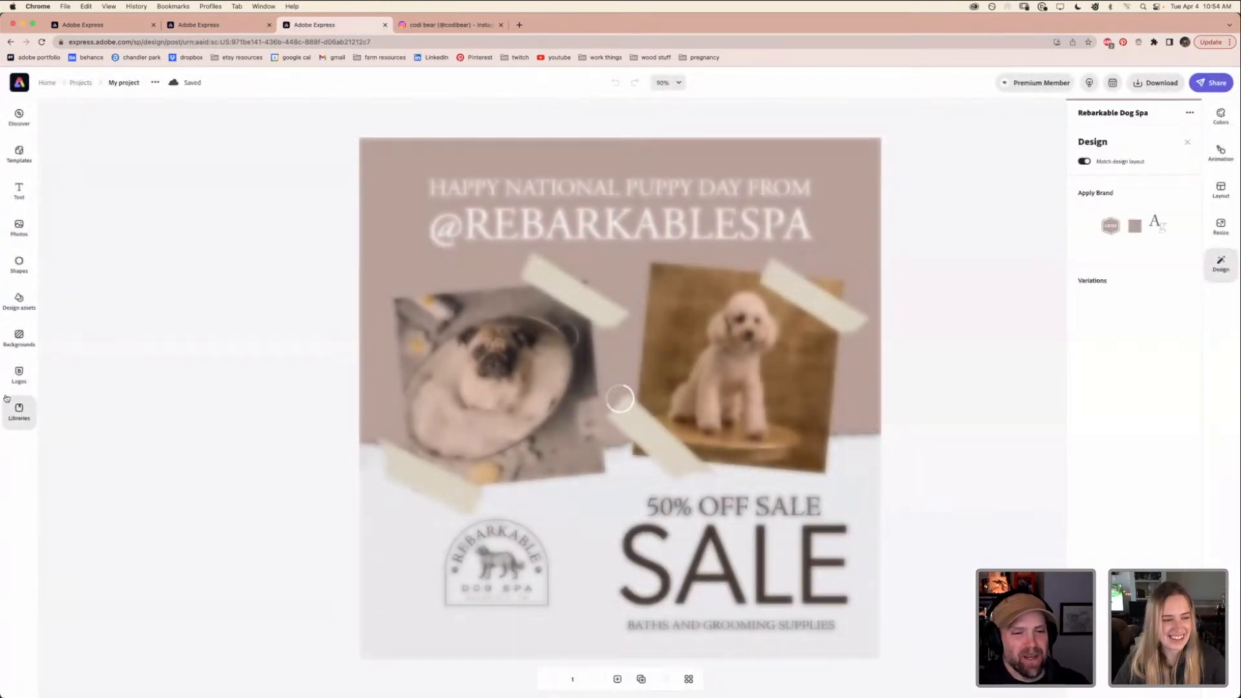
{"action": "left_click", "coordinate": [18, 410]}
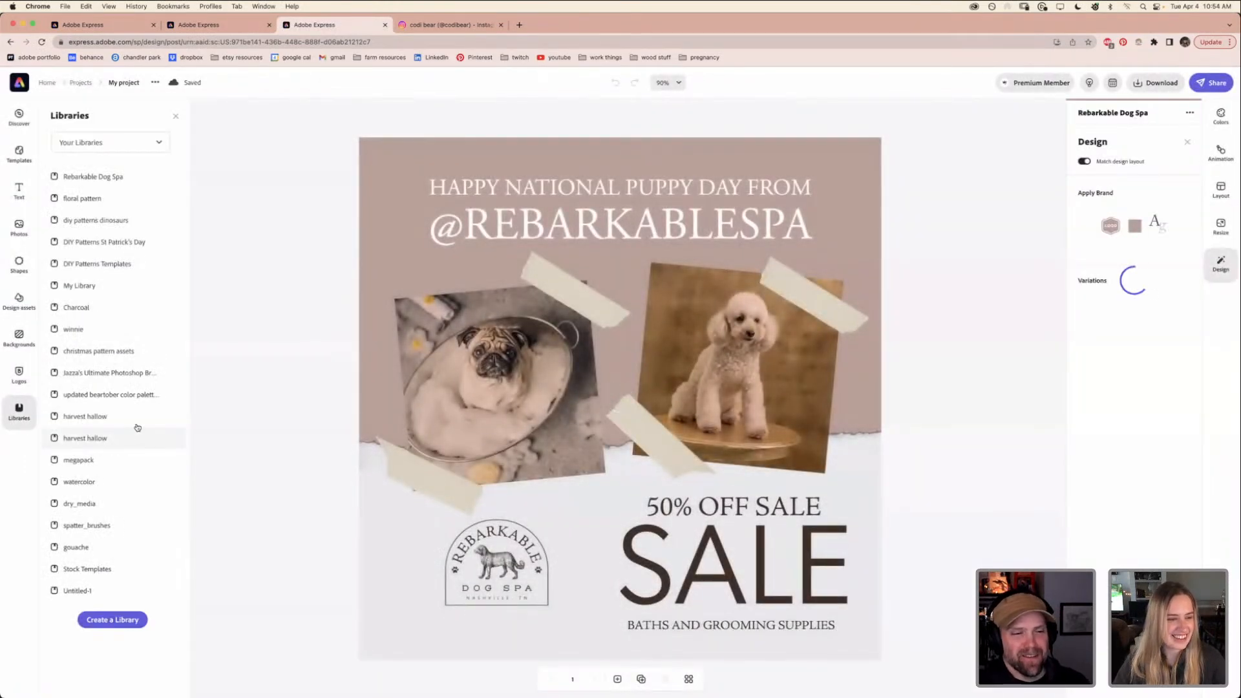
{"action": "left_click", "coordinate": [108, 181]}
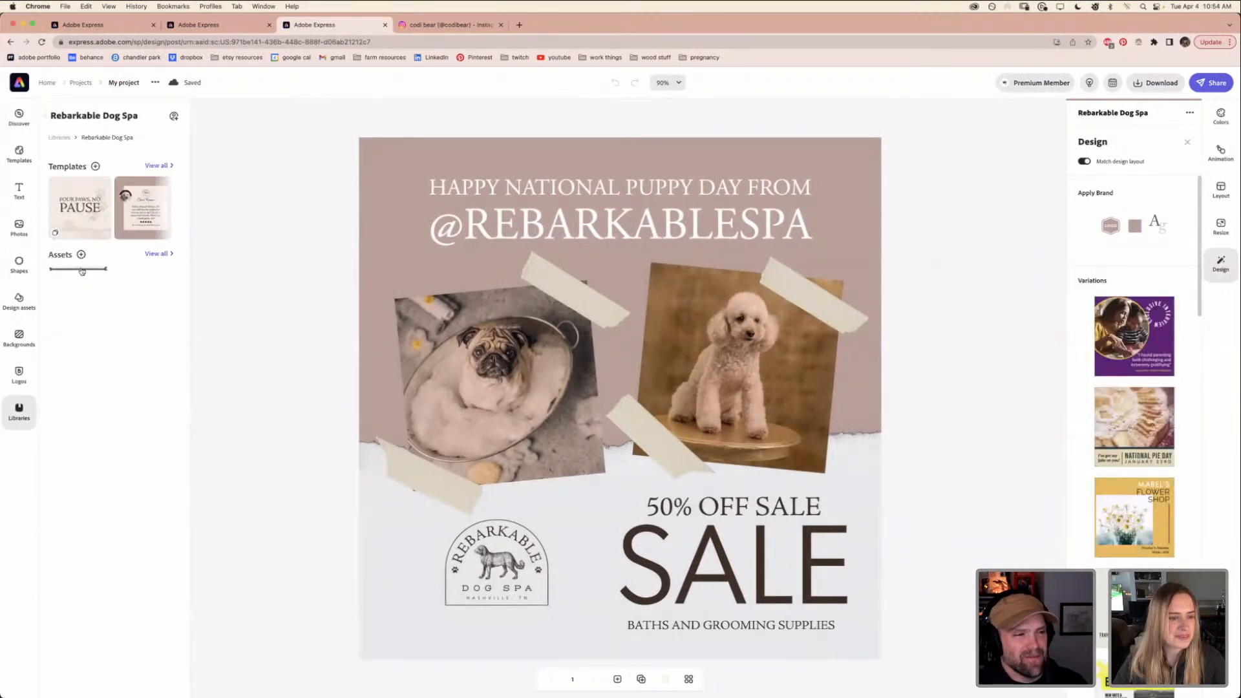
{"action": "left_click_drag", "start_coordinate": [83, 270], "coordinate": [590, 619]}
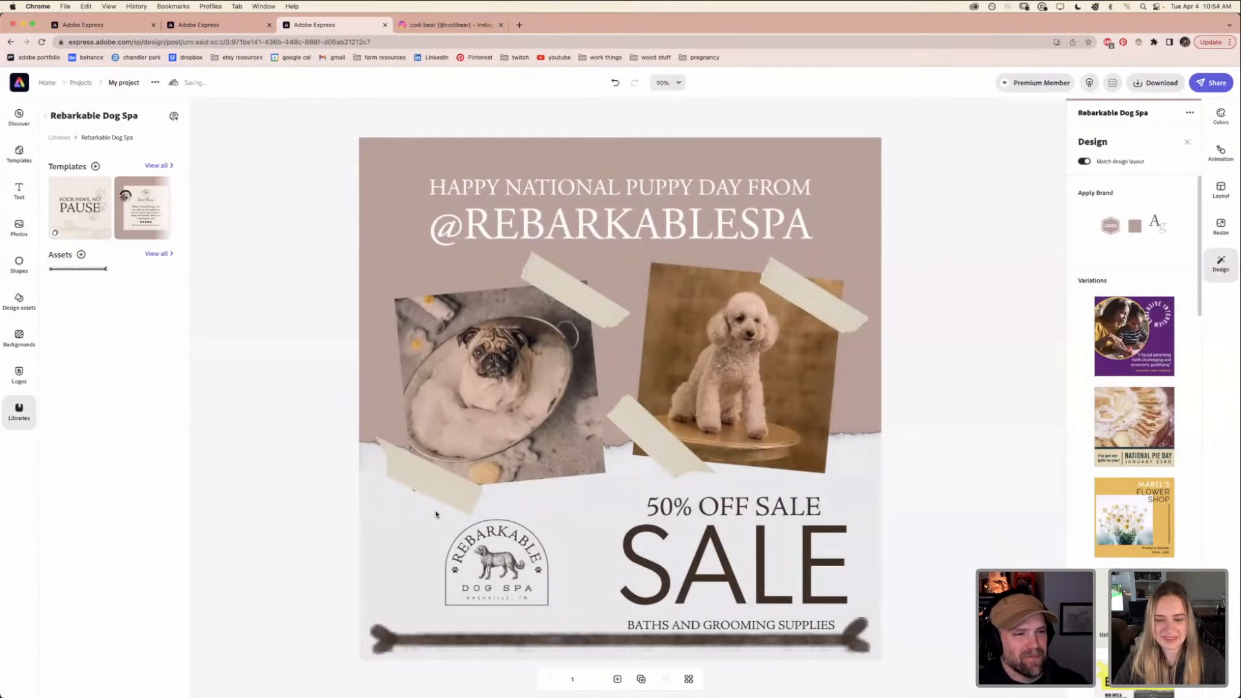
Shrink the bone line, rotate it to vertical and place it between the logo and the SALE text
{"action": "left_click", "coordinate": [525, 639]}
{"action": "left_click_drag", "start_coordinate": [835, 627], "coordinate": [574, 641]}
{"action": "left_click_drag", "start_coordinate": [473, 664], "coordinate": [631, 503]}
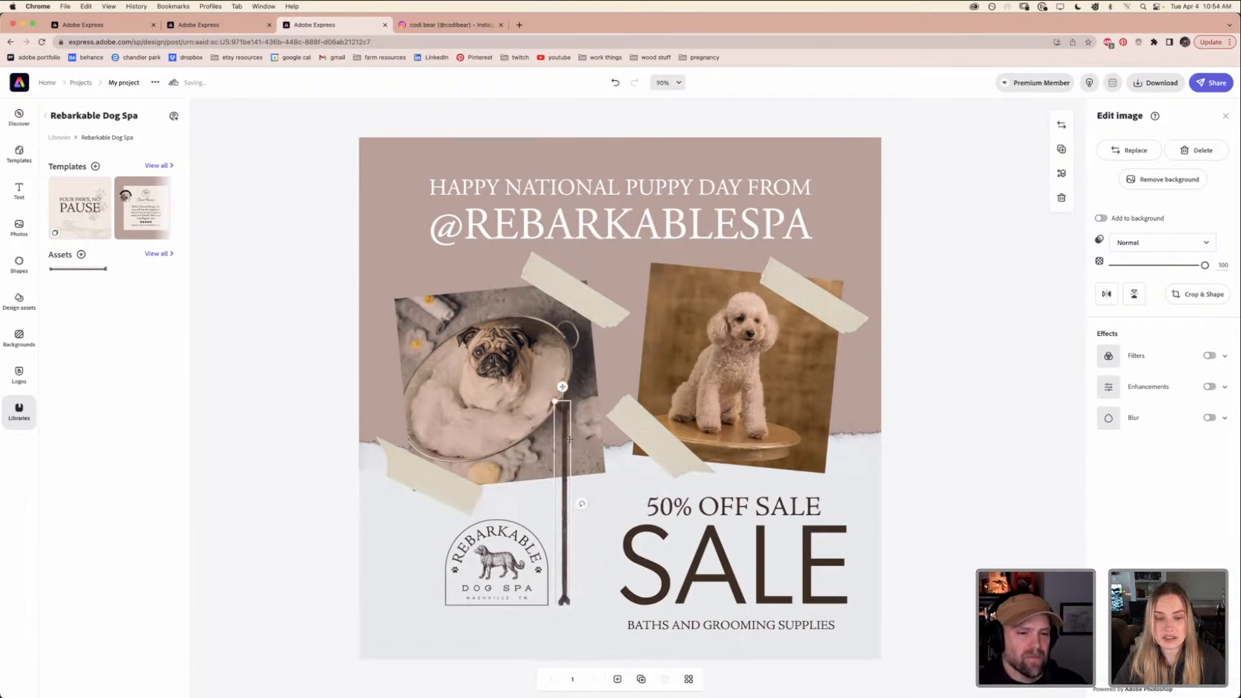
{"action": "left_click_drag", "start_coordinate": [566, 435], "coordinate": [585, 536]}
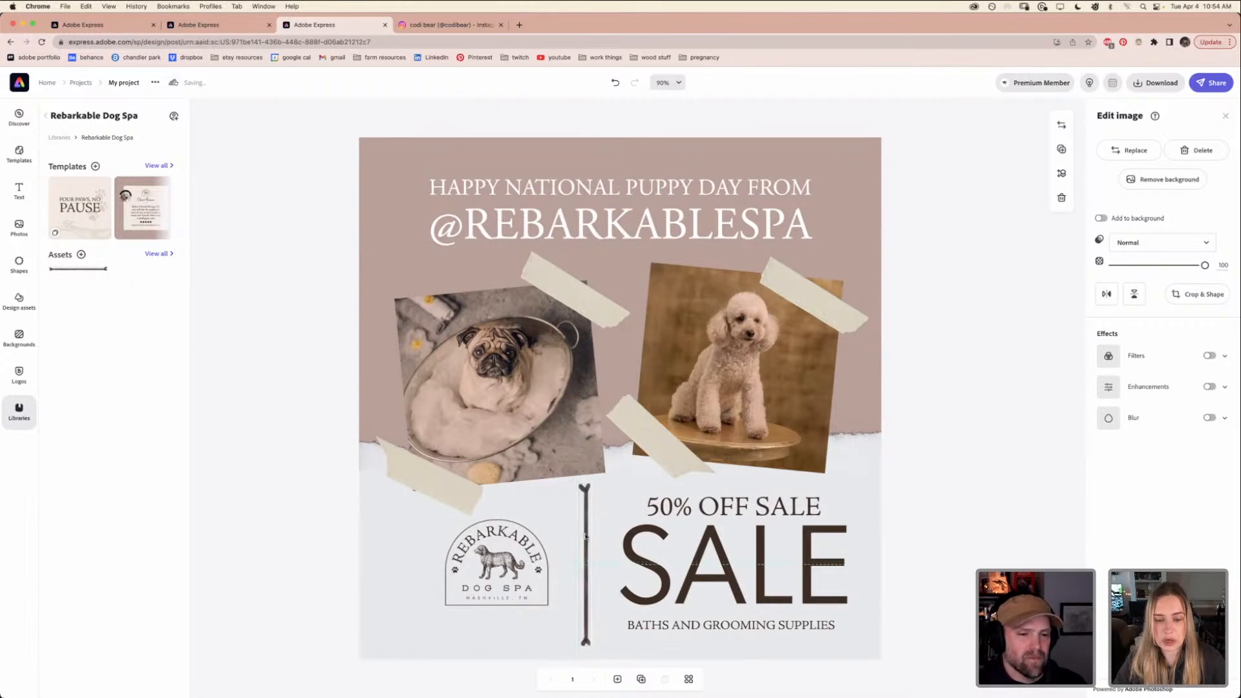
{"action": "left_click", "coordinate": [283, 535]}
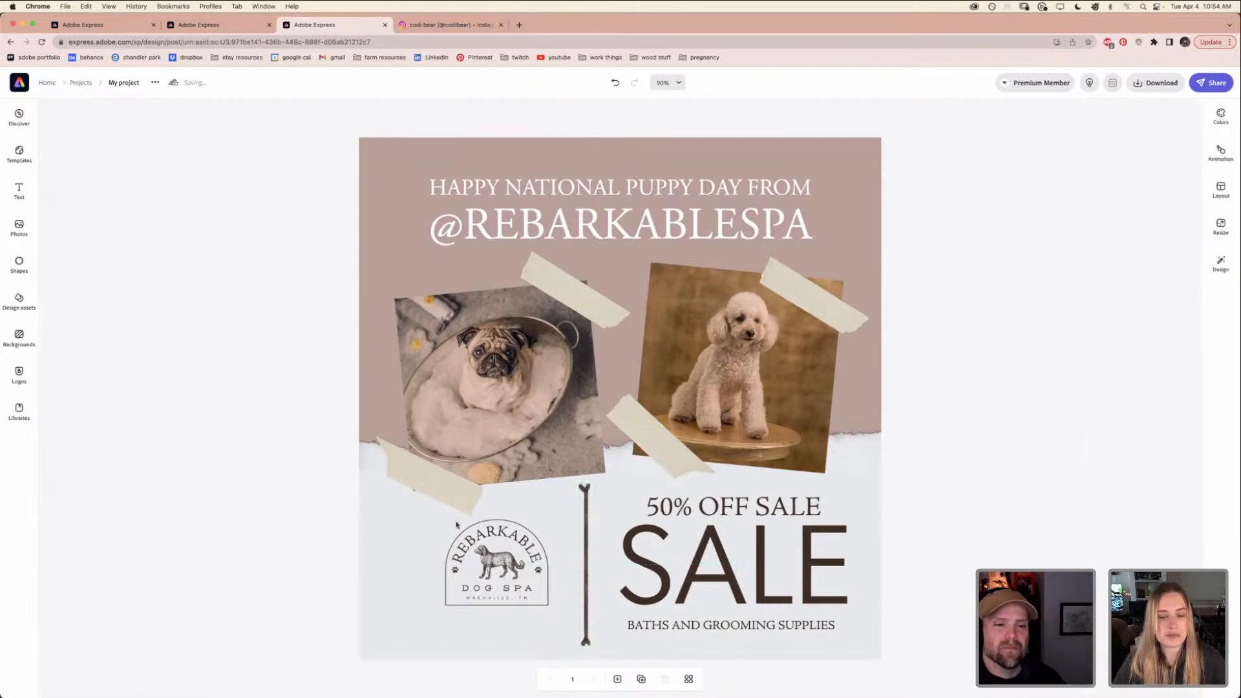
Scale the vertical bone divider down slightly, keeping it between the logo and the sale text, and deselect it
{"action": "left_click", "coordinate": [586, 521]}
{"action": "left_click_drag", "start_coordinate": [577, 481], "coordinate": [586, 536]}
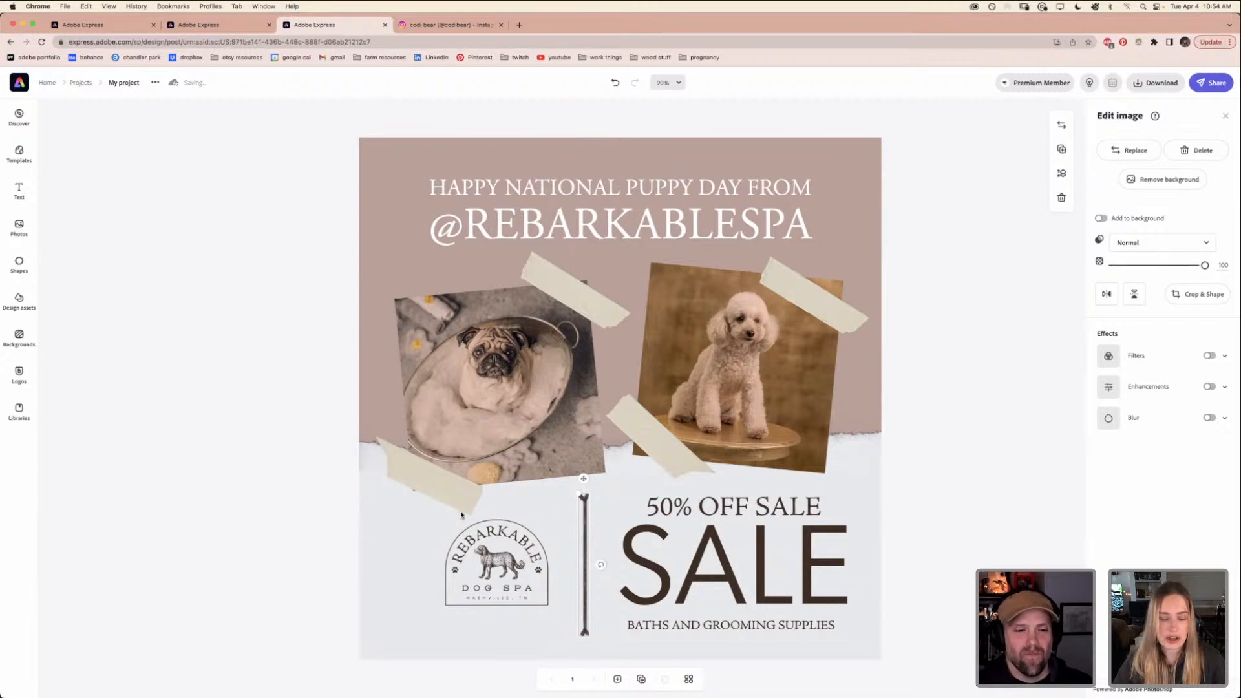
{"action": "left_click", "coordinate": [339, 456]}
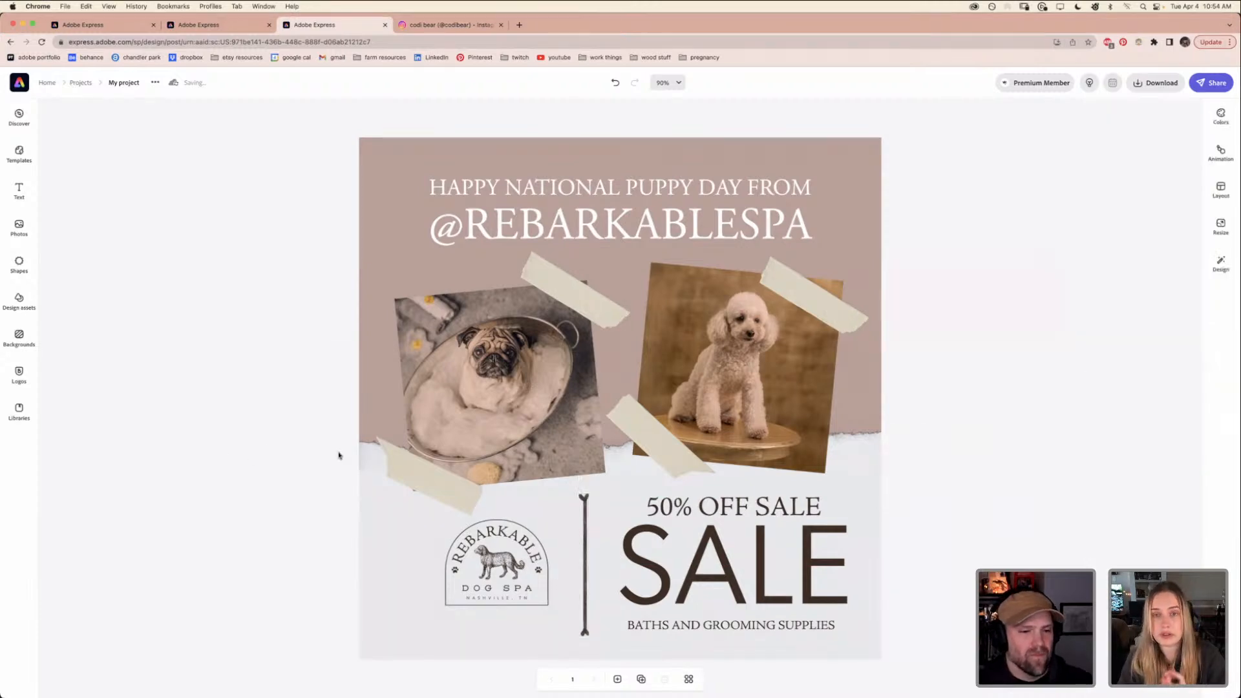